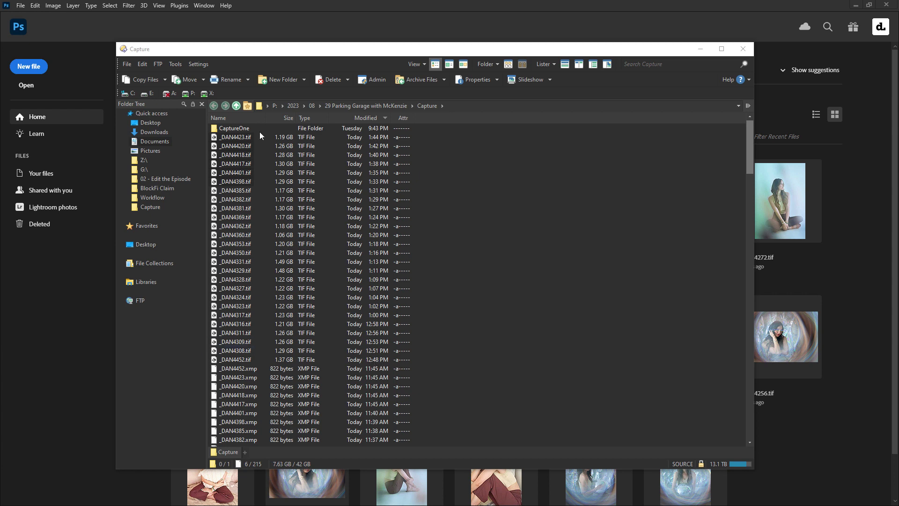
Select the ten TIF files from _DAN4423.tif through _DAN4369.tif in the Capture folder and open them all in Photoshop
drag(260, 133, 240, 215)
drag(324, 52, 460, 42)
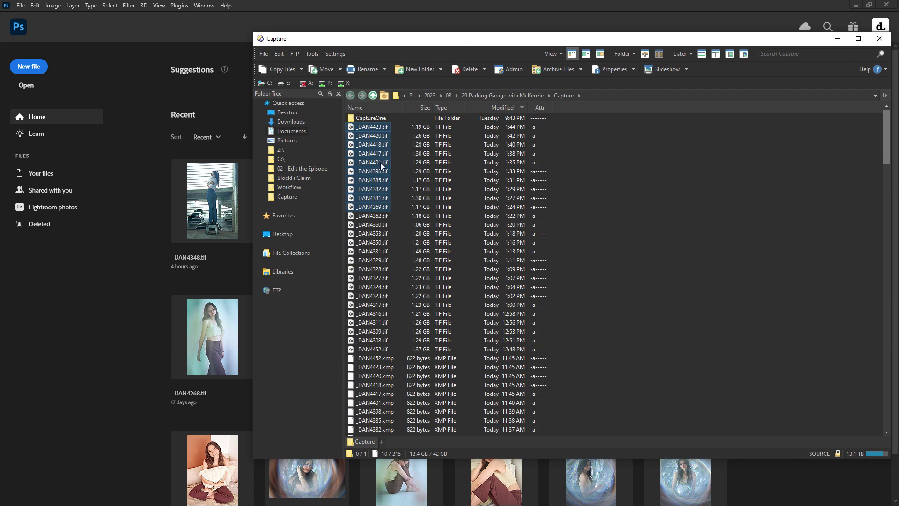
drag(388, 193, 109, 294)
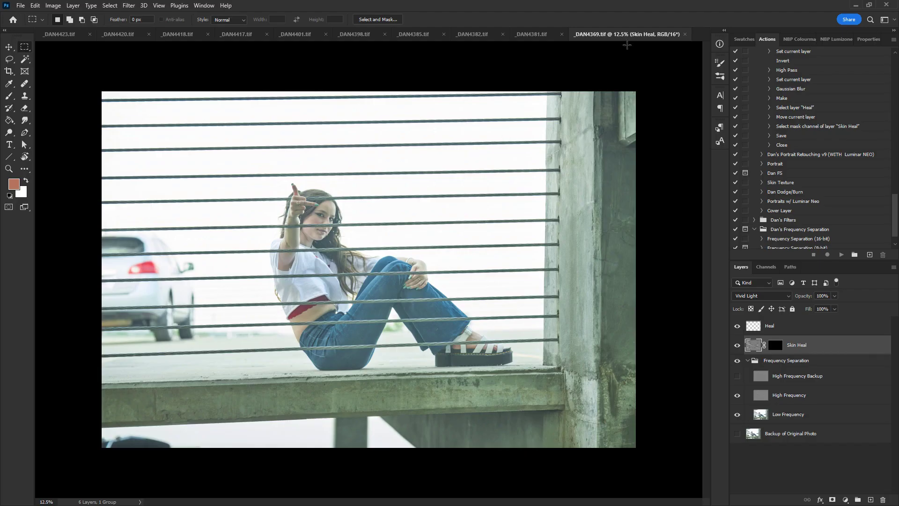
Close _DAN4369.tif and collapse the Frequency Separation group in _DAN4381.tif
click(686, 36)
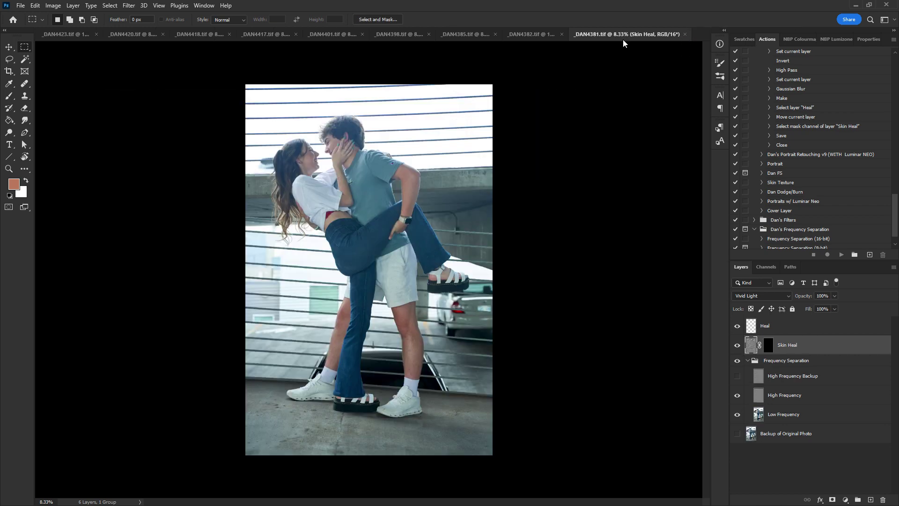
click(751, 364)
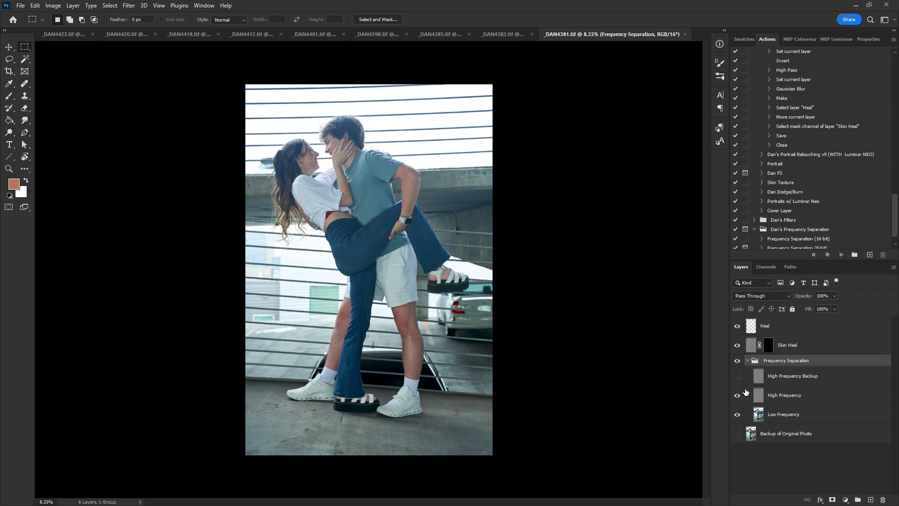
click(748, 361)
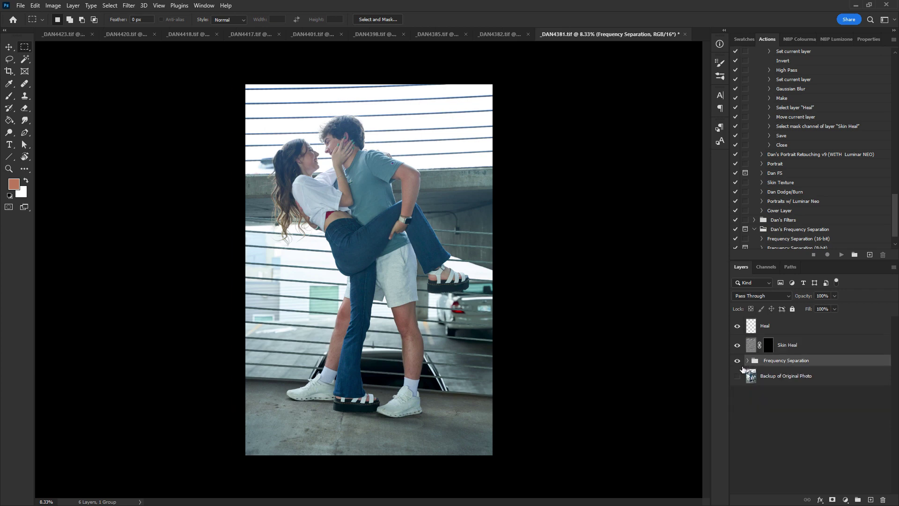
Duplicate all layers from Heal down to Backup of Original Photo and merge the copies into a single layer
key(ctrl+plus)
key(ctrl+plus)
drag(516, 143, 537, 280)
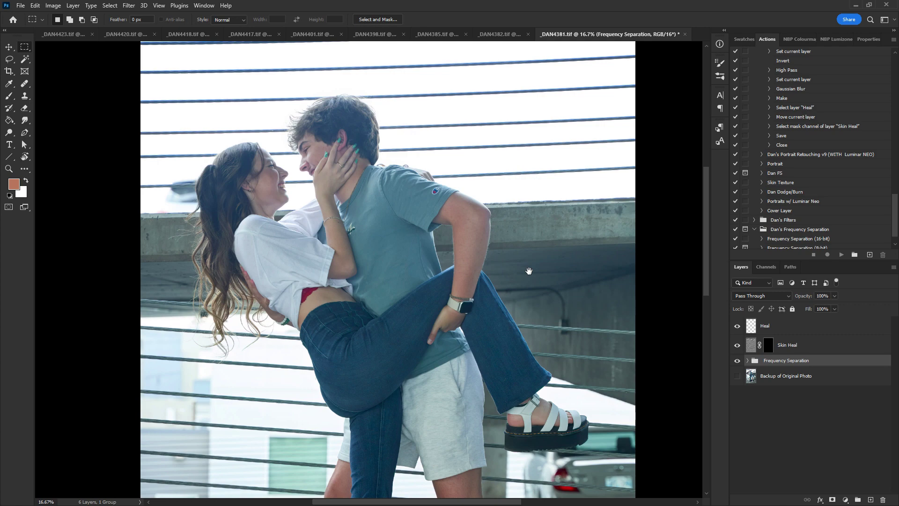
drag(547, 235, 552, 276)
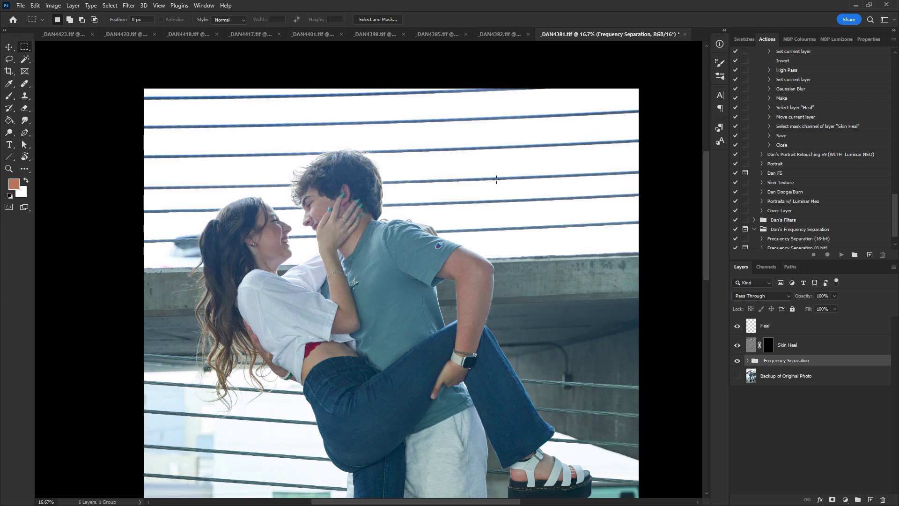
key(ctrl+minus)
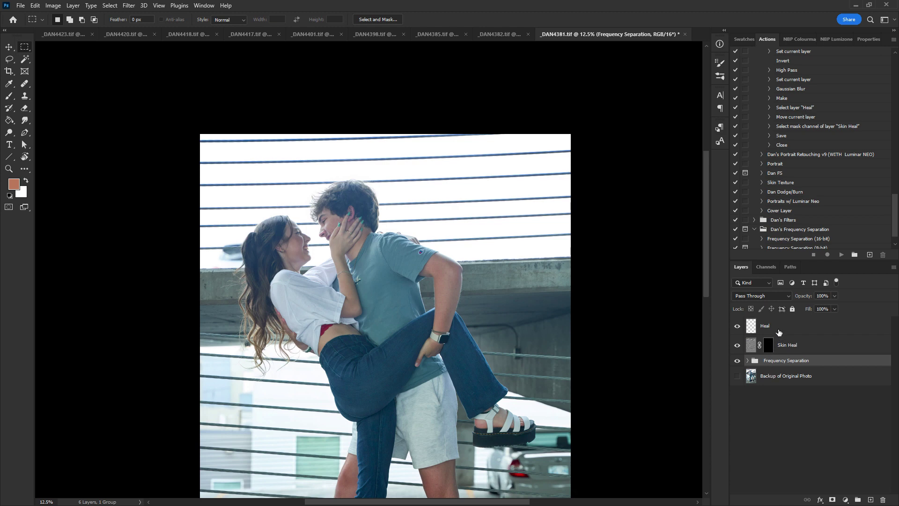
click(778, 332)
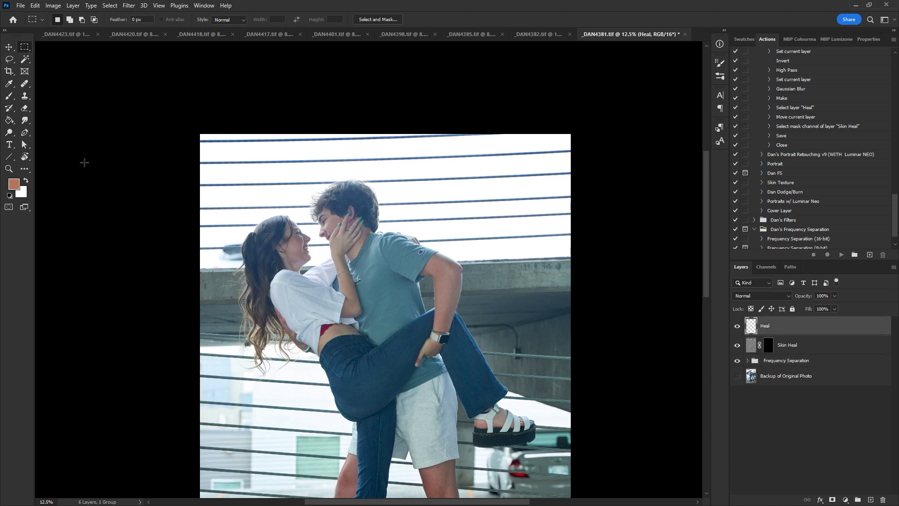
shift+click(802, 378)
drag(802, 378, 826, 431)
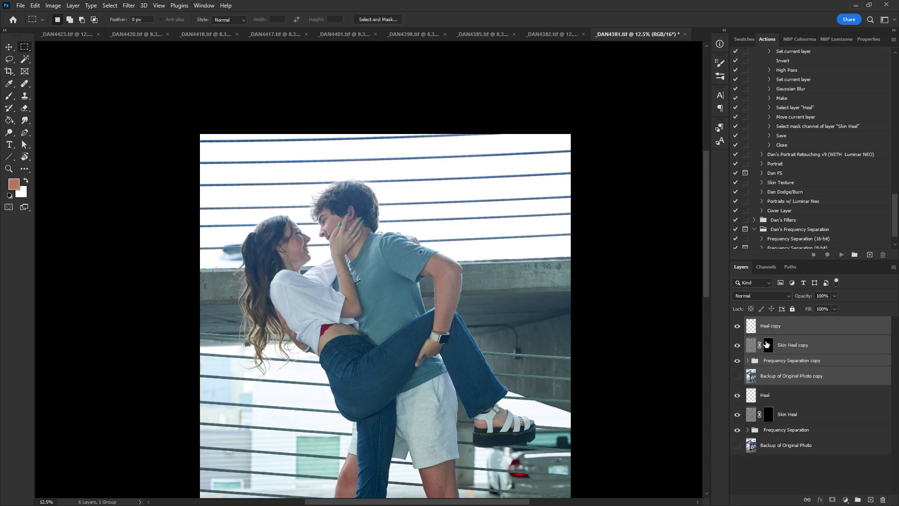
key(ctrl+e)
Start Sky Replacement on the merged Heal copy layer, with the dialog clear of the couple and Shift Edge at -8
click(129, 6)
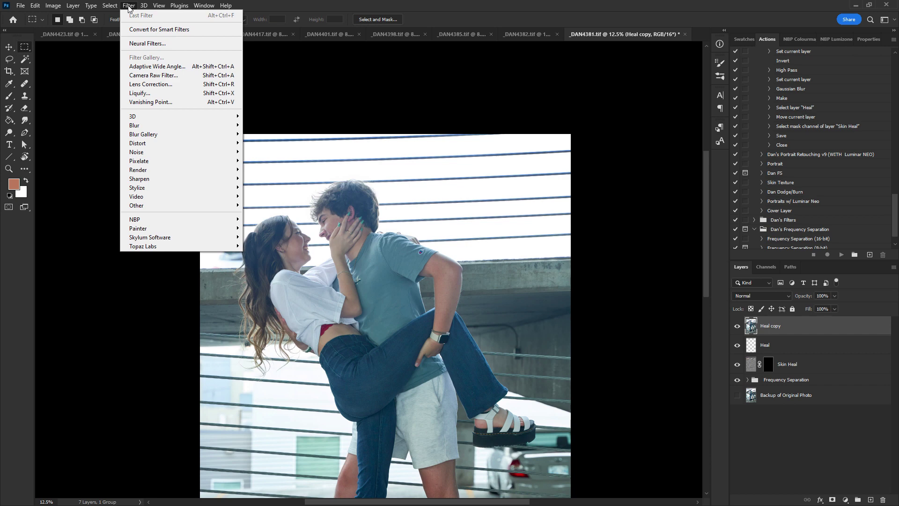
click(129, 6)
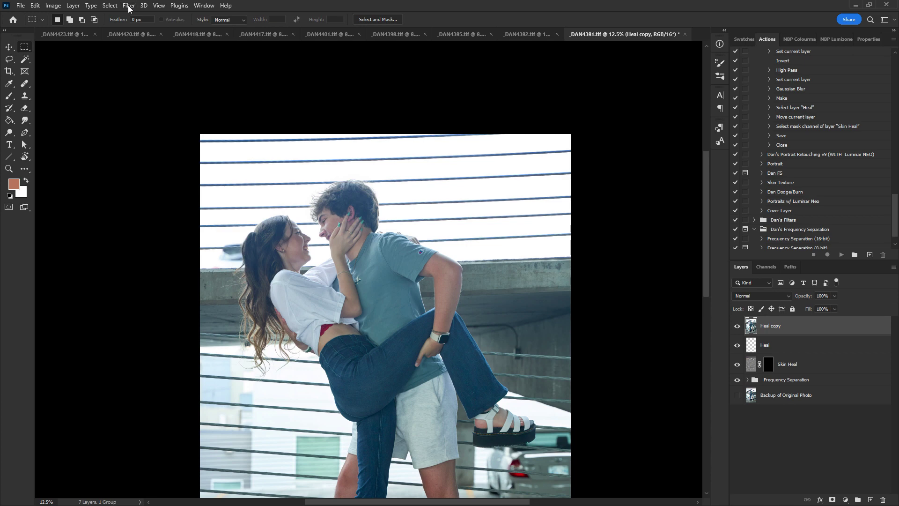
click(128, 6)
mouse_move(35, 5)
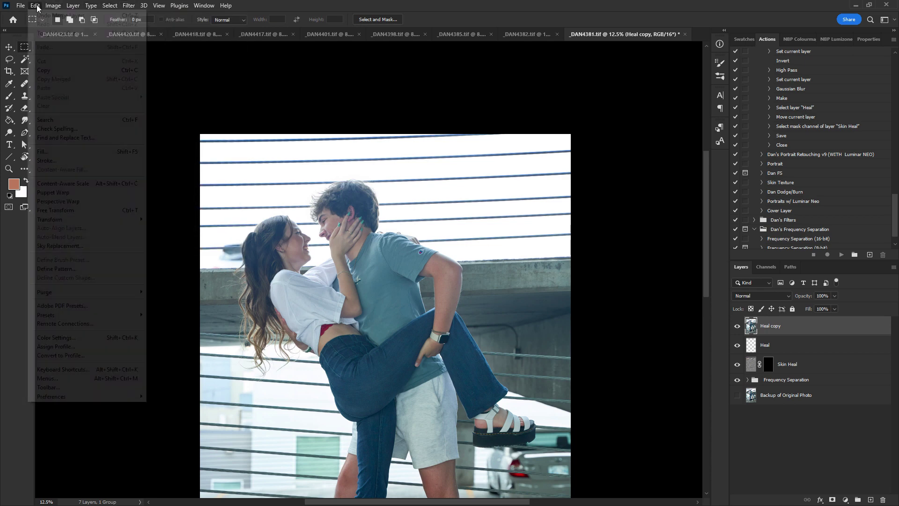
click(110, 246)
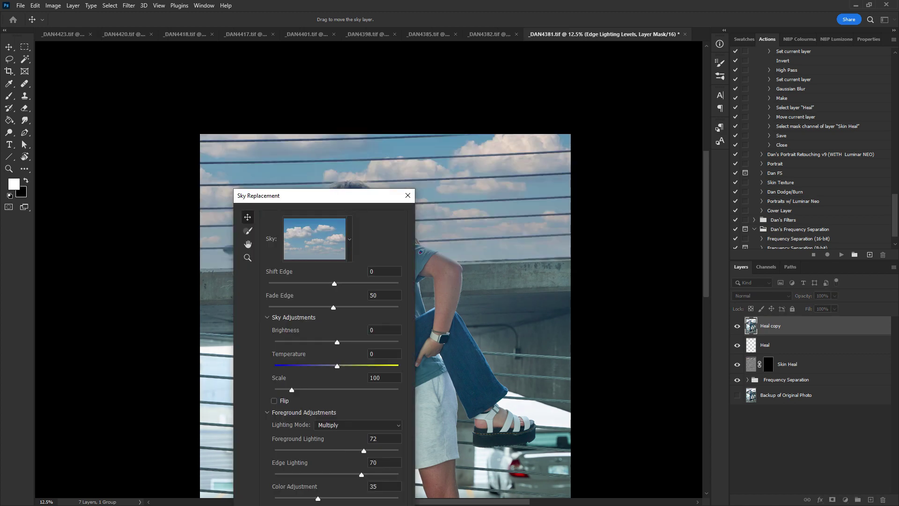
drag(343, 202, 626, 91)
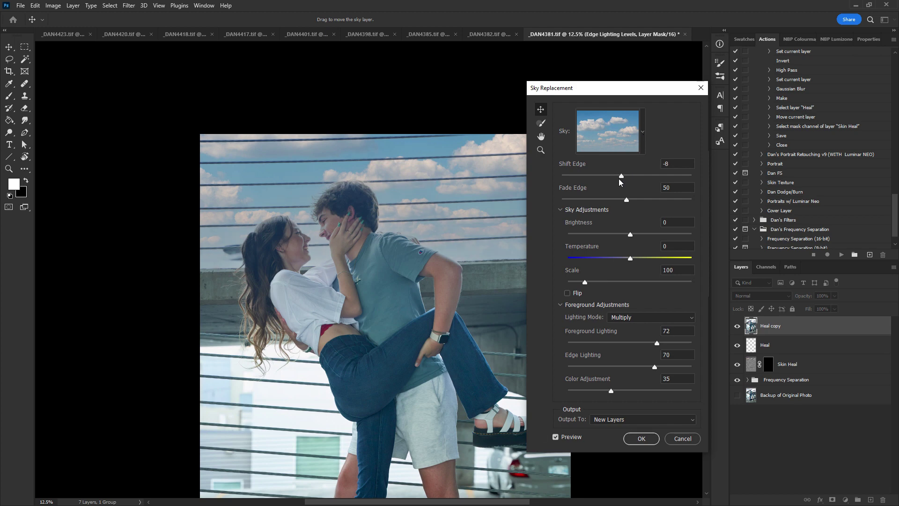
Try several presets from the Blue Skies set and choose a deep blue sky with scattered white clouds
click(641, 136)
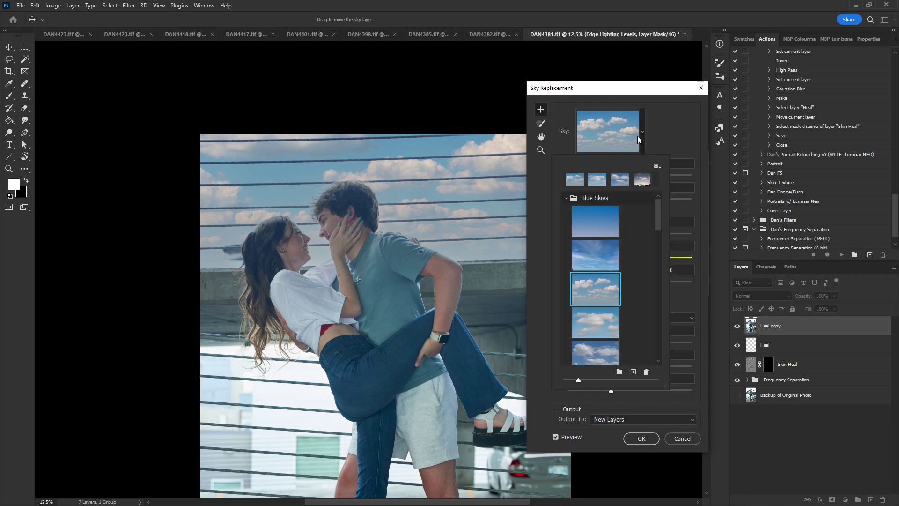
click(604, 324)
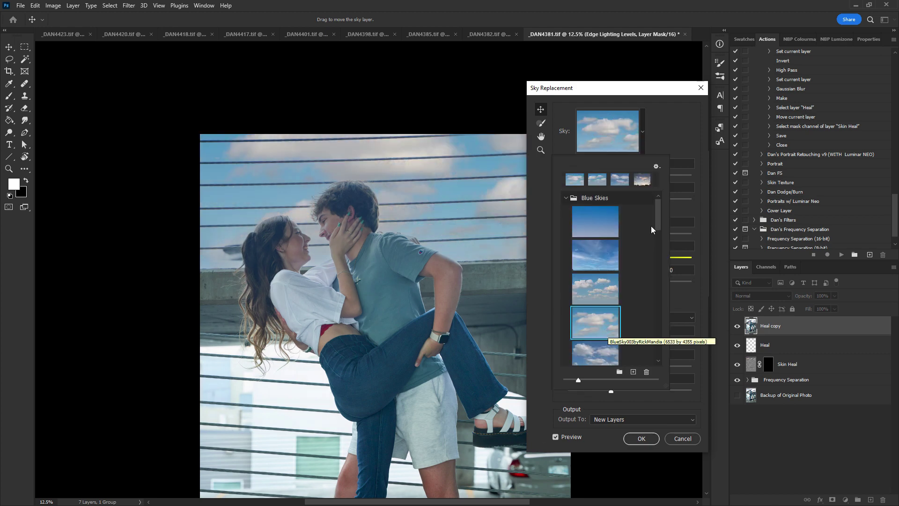
mouse_move(657, 225)
mouse_down()
mouse_move(659, 253)
mouse_move(659, 219)
mouse_move(658, 229)
mouse_up()
click(602, 297)
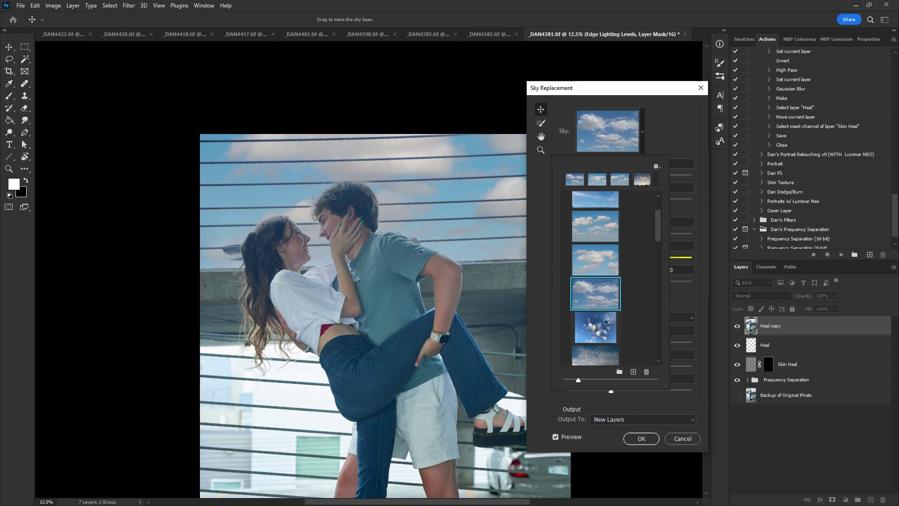
click(644, 133)
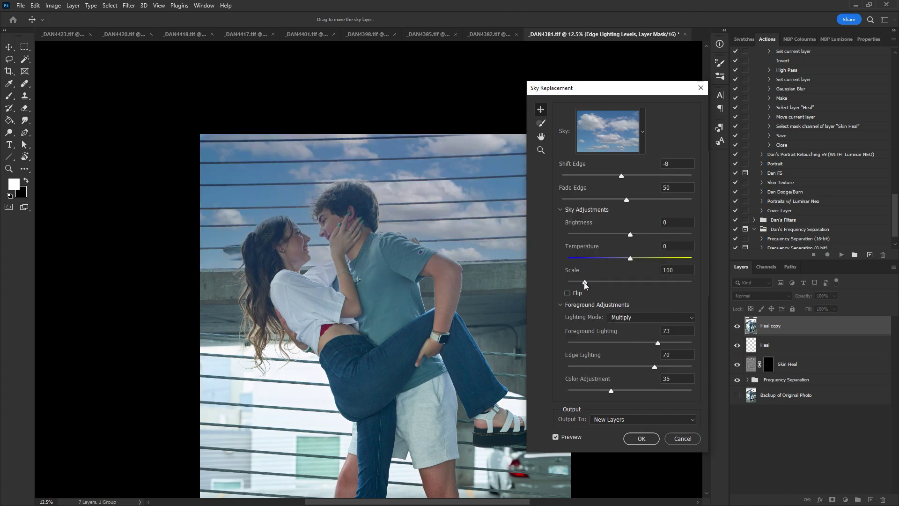
Set sky Brightness to 79, Scale to 105, Edge Lighting to 75 and Color Adjustment to 52, and output the replacement to New Layers
drag(630, 237, 679, 233)
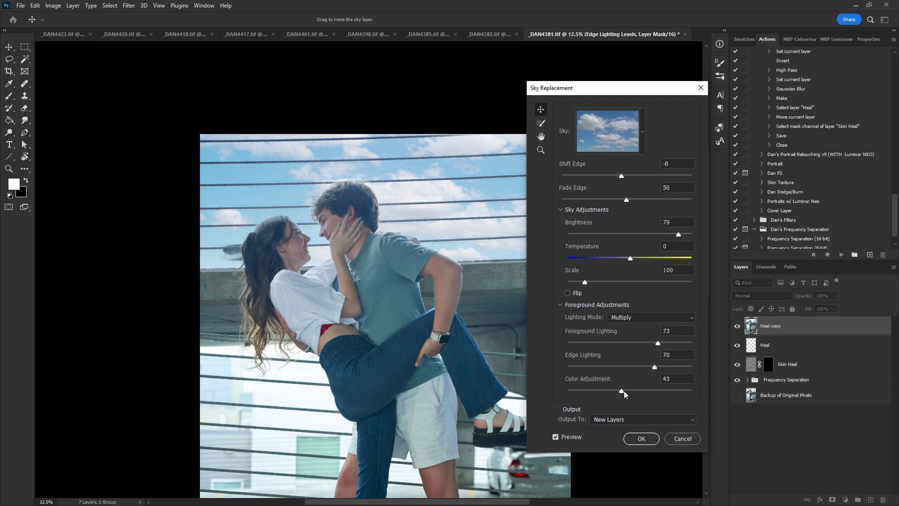
drag(624, 392, 632, 392)
drag(589, 282, 587, 282)
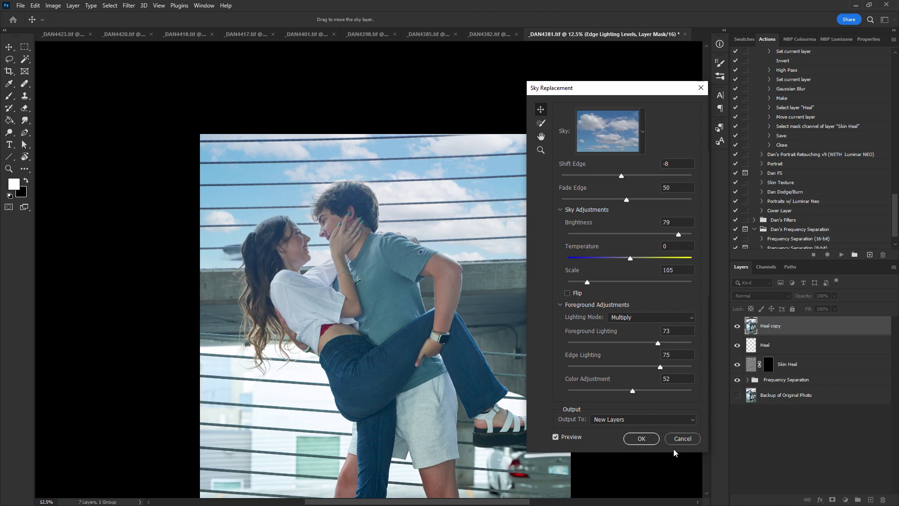
click(642, 438)
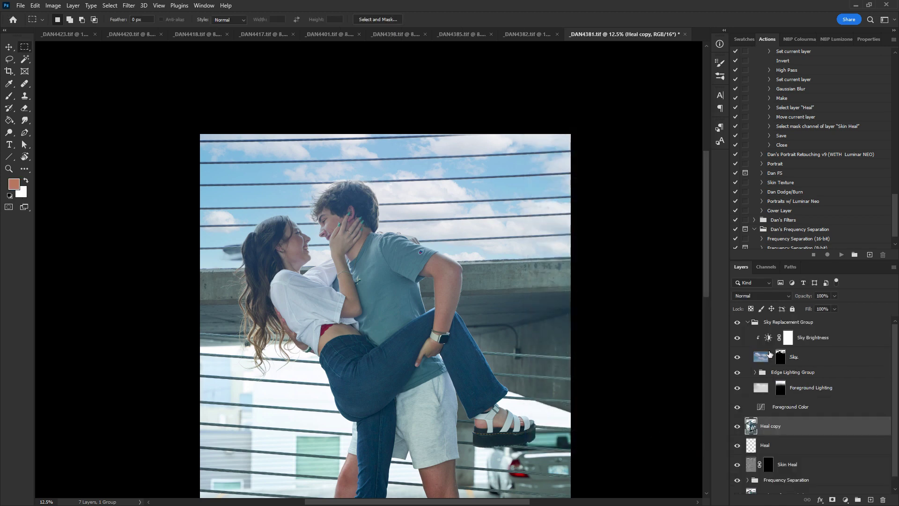
Delete the merged Heal copy layer and leave the Sky Replacement Group collapsed and selected
click(749, 323)
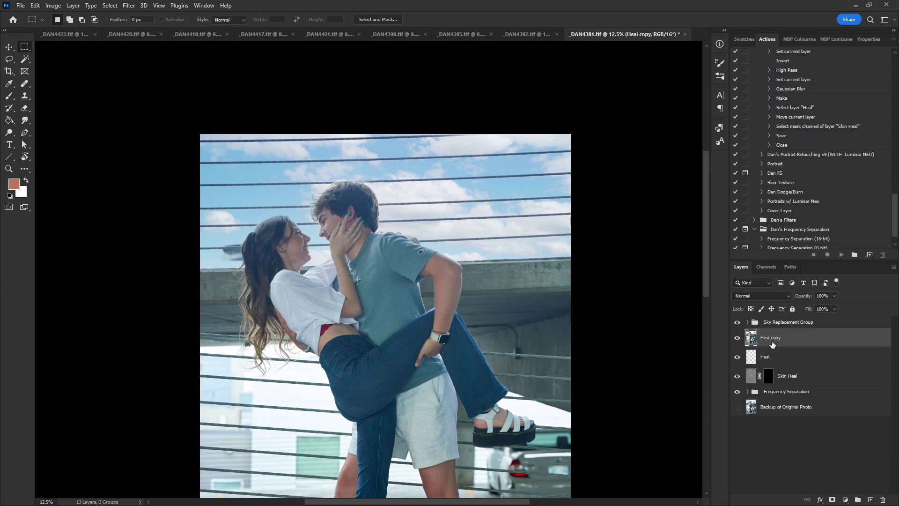
mouse_move(795, 343)
mouse_down()
mouse_move(879, 462)
mouse_move(882, 499)
mouse_up()
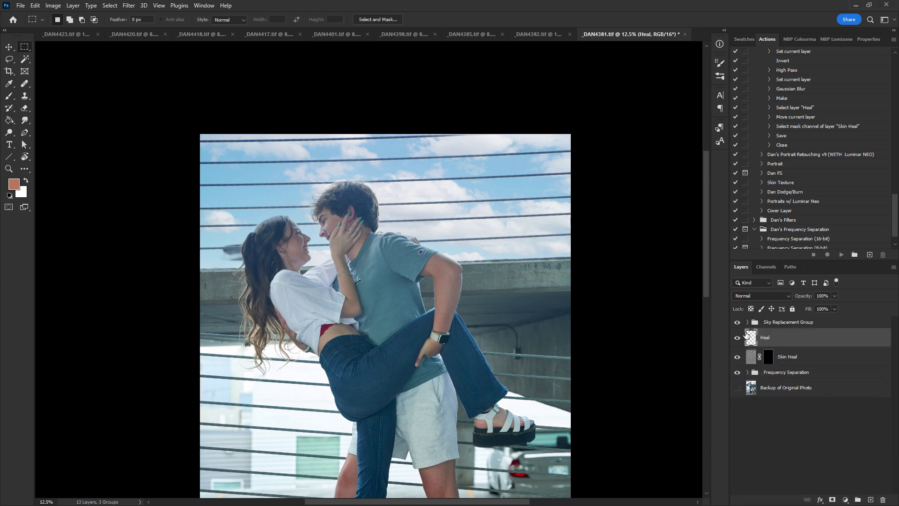
click(747, 322)
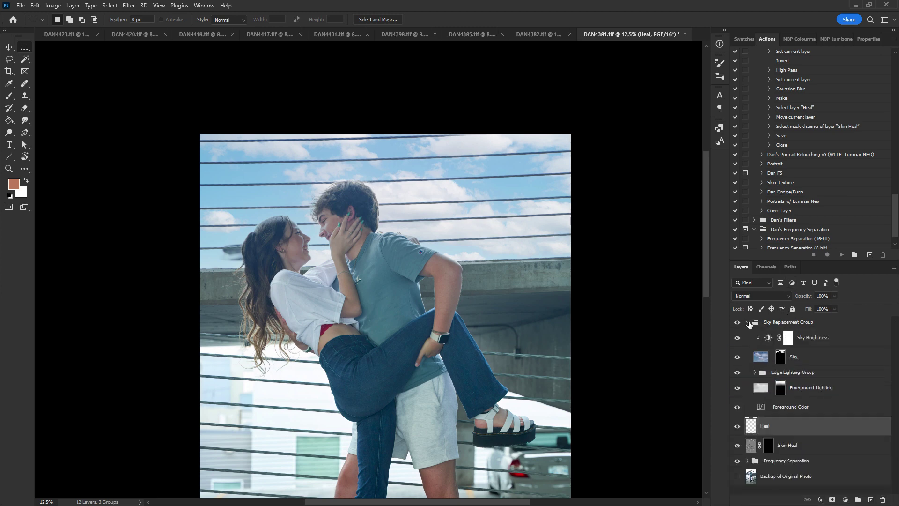
click(747, 322)
click(787, 322)
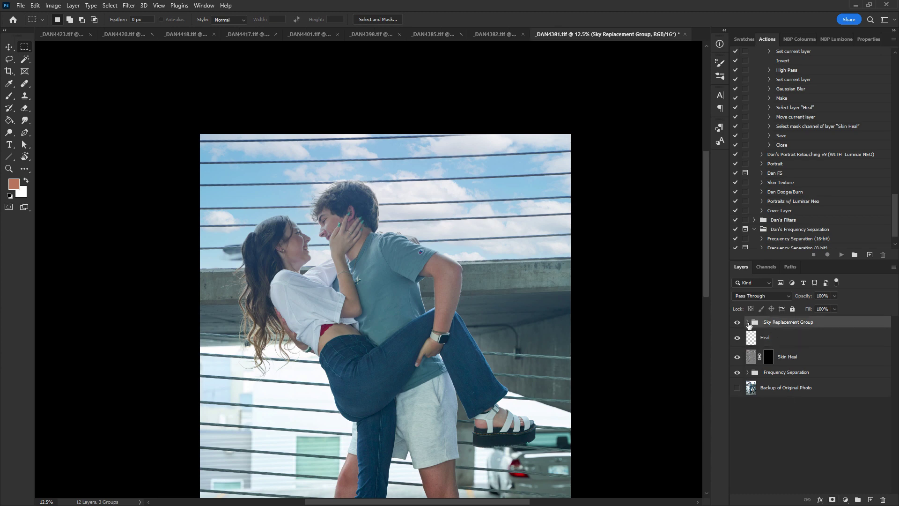
Expand the Sky Replacement Group and toggle the visibility of Sky Brightness, Sky and Edge Lighting Group to check their effects
click(748, 322)
click(737, 338)
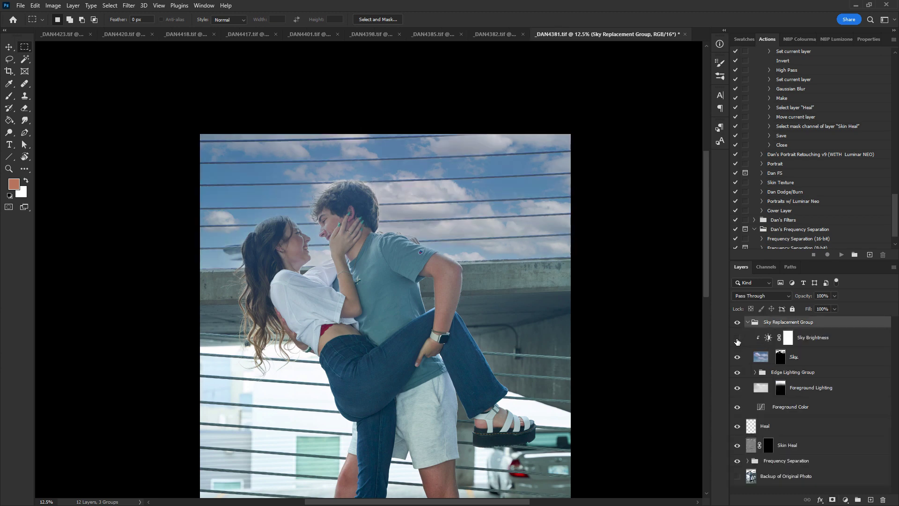
click(738, 338)
click(737, 357)
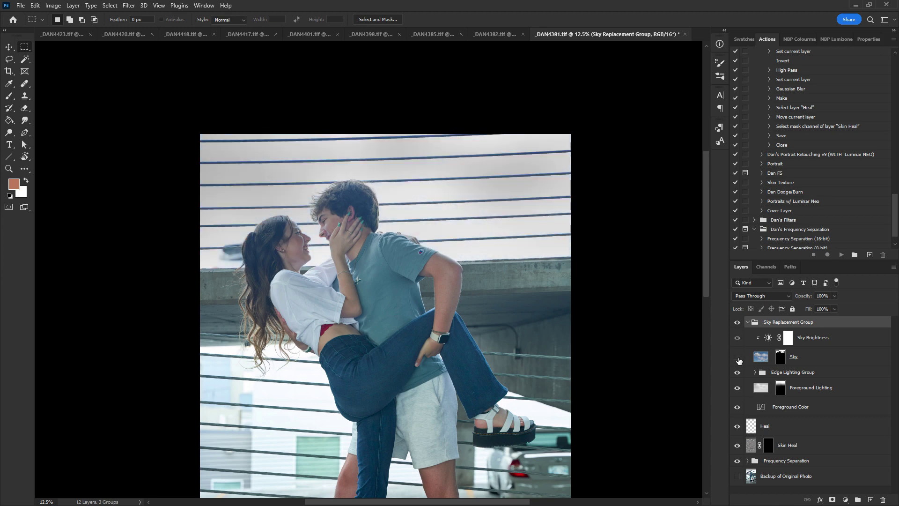
click(737, 357)
click(737, 372)
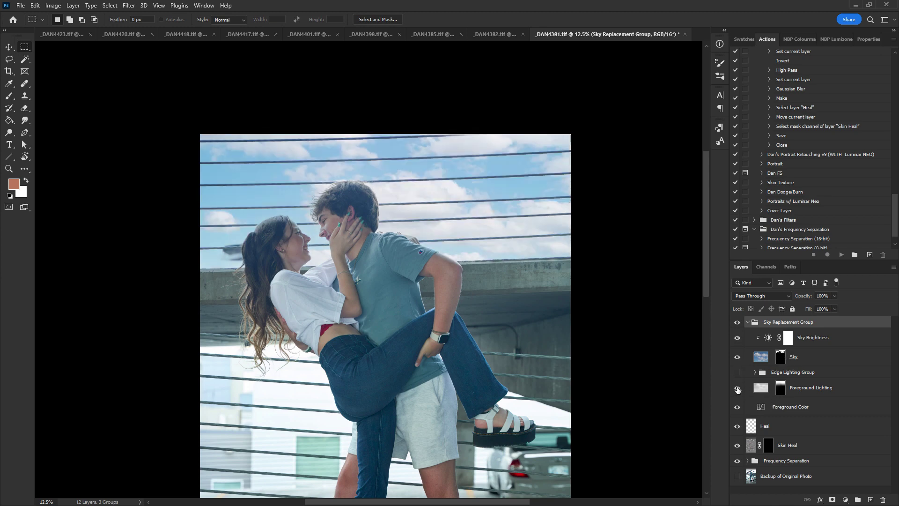
drag(789, 373, 779, 396)
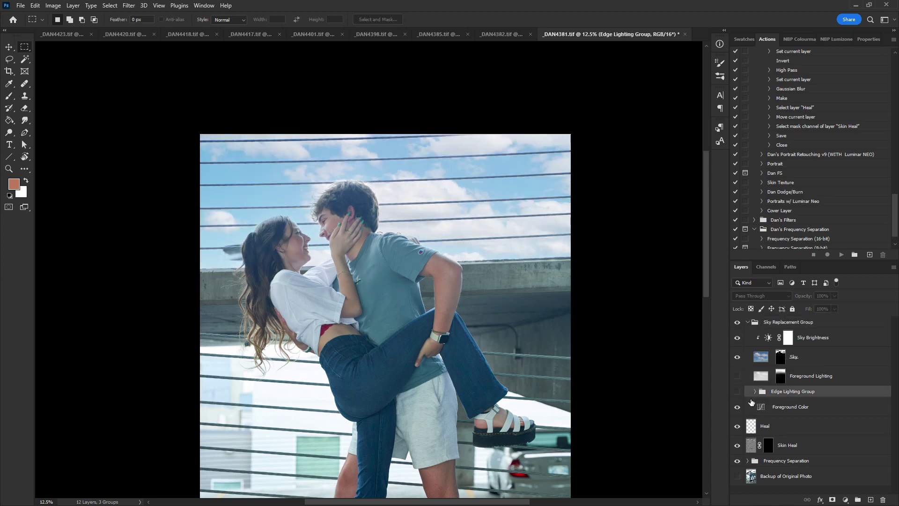
key(ctrl+z)
key(ctrl+z)
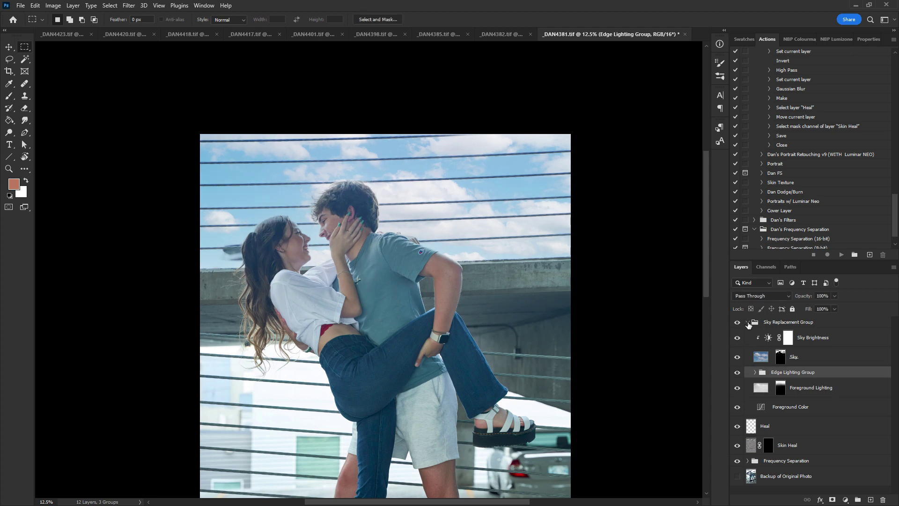
Collapse the Sky Replacement Group and examine the new sky around the couple and the railing cables, both overall and up close
click(748, 323)
key(z)
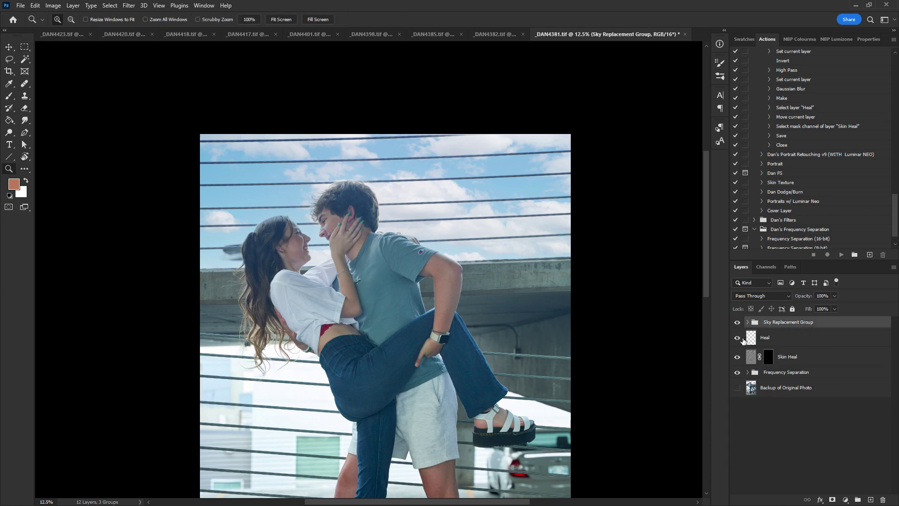
key(ctrl+minus)
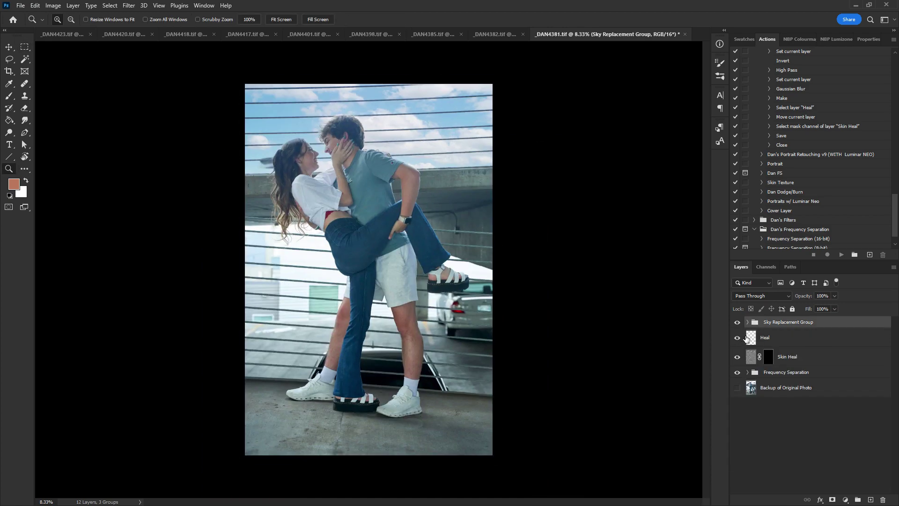
key(ctrl+plus)
key(ctrl+plus)
drag(526, 178, 549, 318)
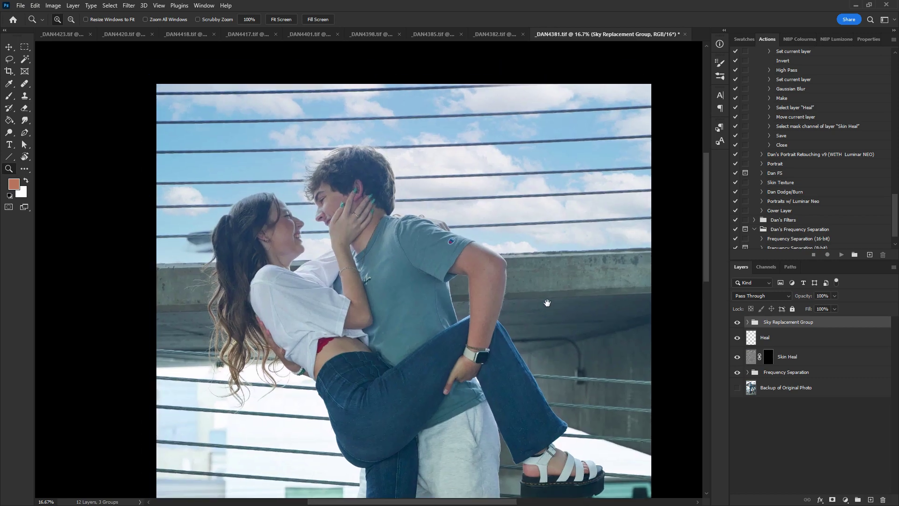
key(ctrl+plus)
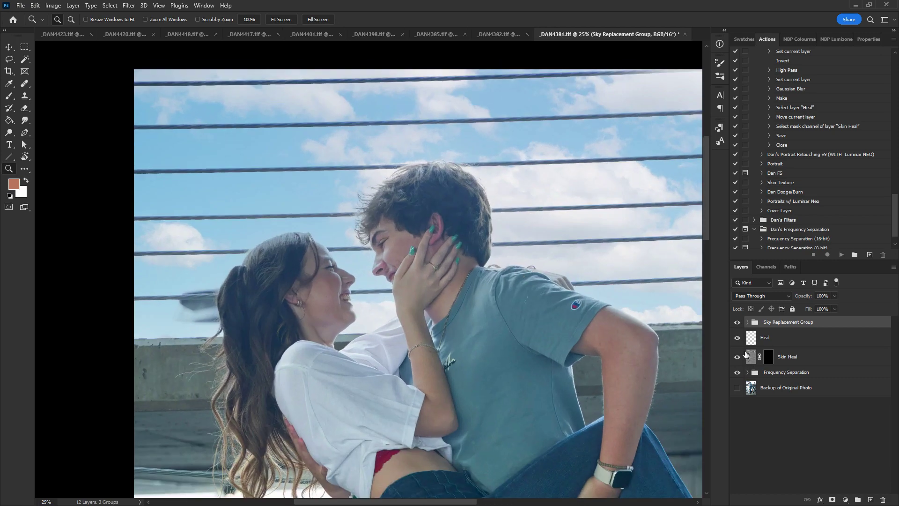
Add a white layer mask to the Sky Replacement Group and hide the group
click(832, 499)
click(737, 325)
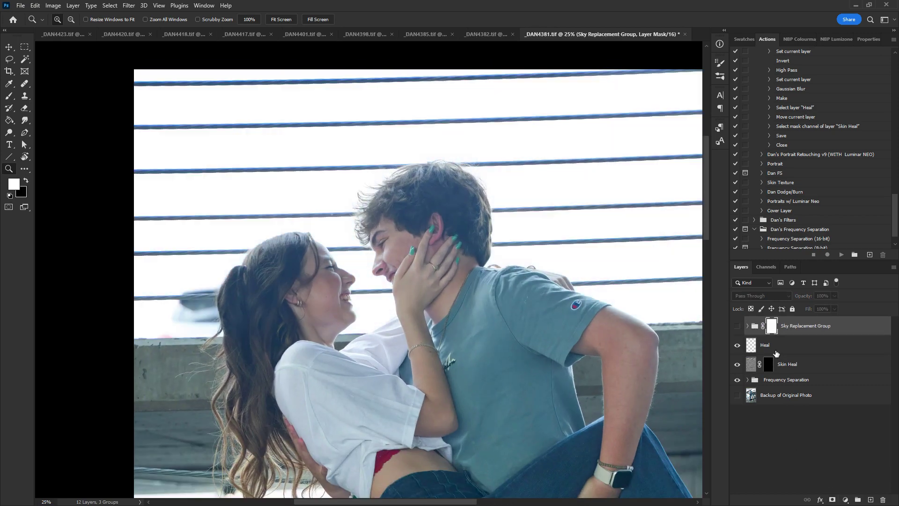
Duplicate the Heal, Skin Heal, Frequency Separation and Backup of Original Photo layers together and merge the copies into one layer
click(779, 396)
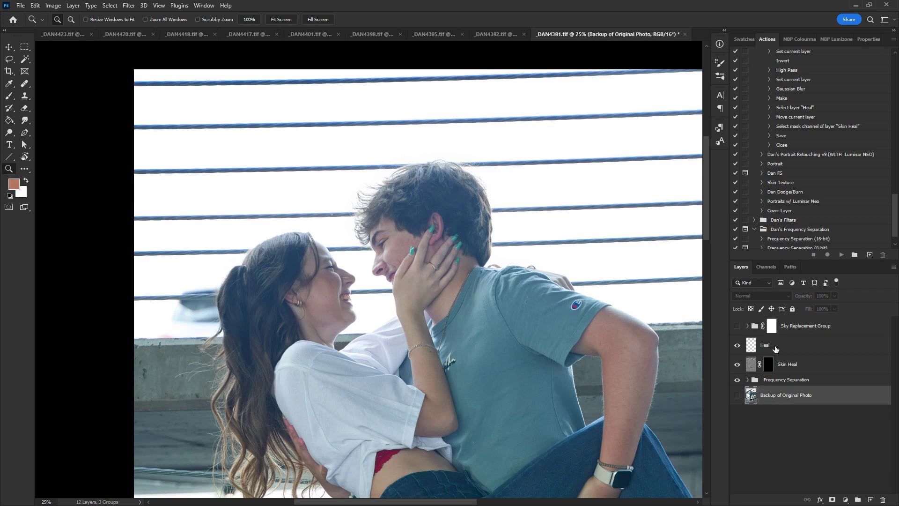
shift+click(777, 346)
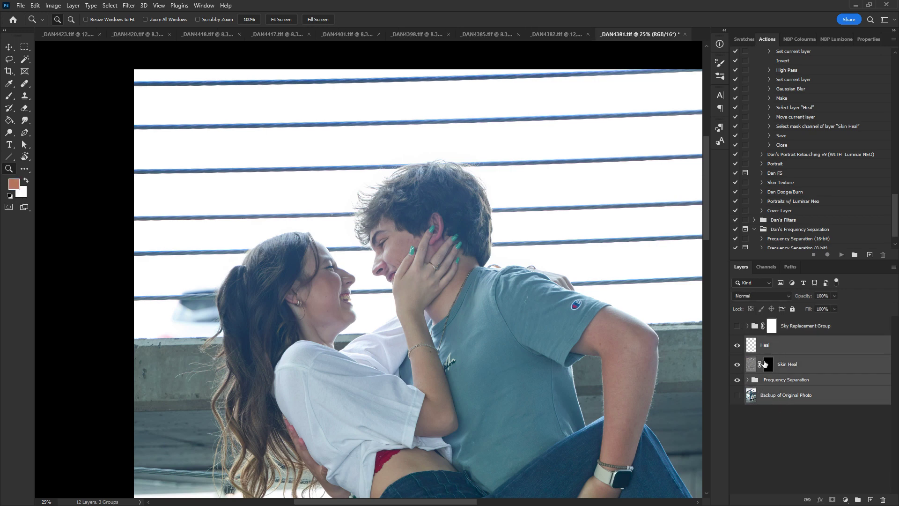
click(751, 346)
ctrl+click(750, 347)
key(Return)
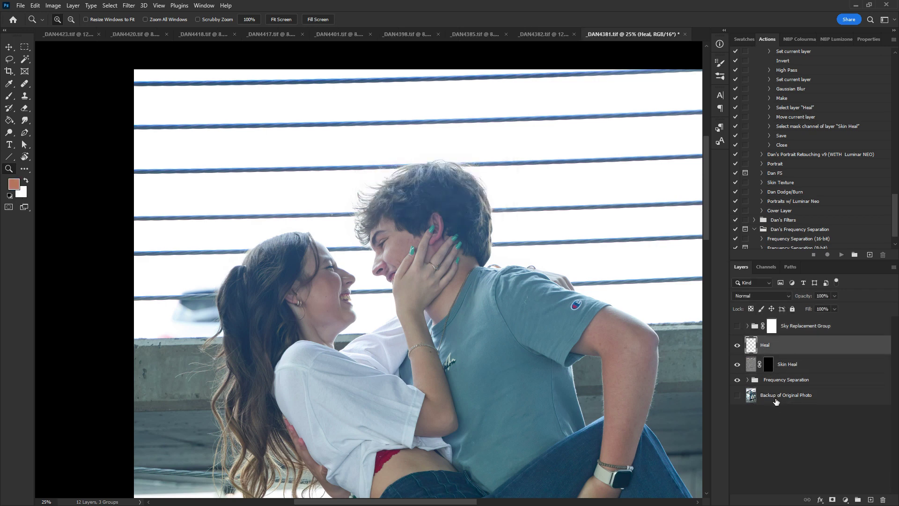
shift+click(786, 395)
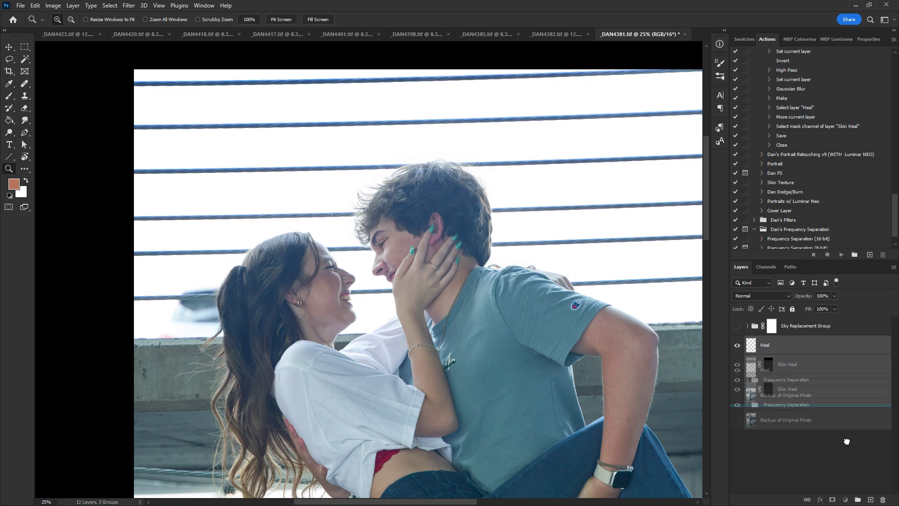
key(ctrl+j)
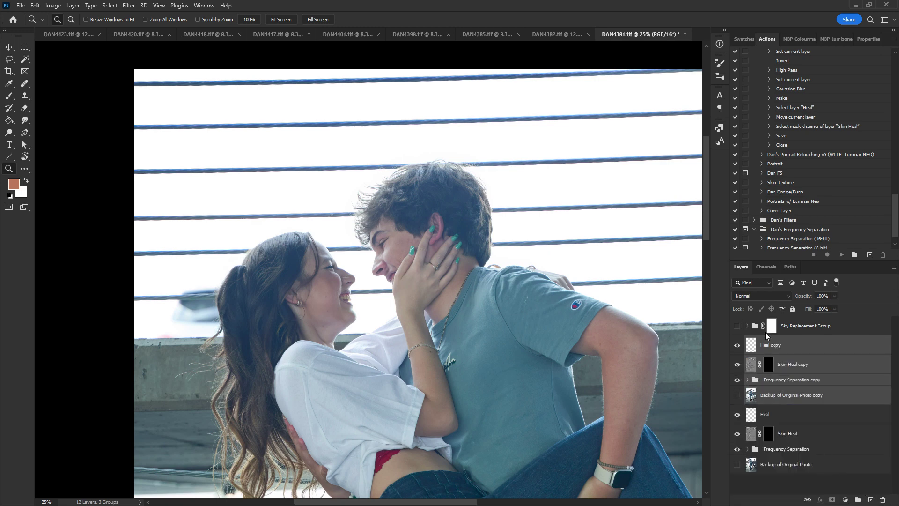
key(ctrl+e)
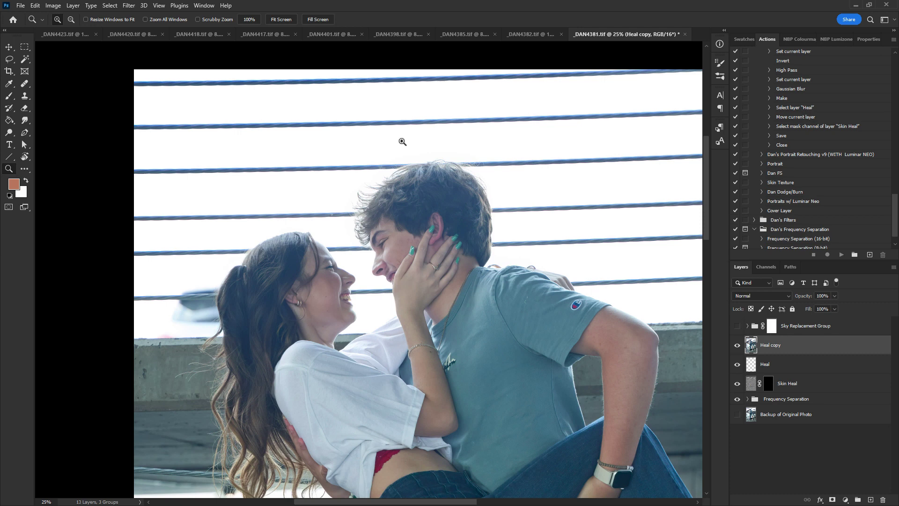
Mask the merged Heal copy layer to the automatically selected subject and place it above the re-shown Sky Replacement Group
click(110, 5)
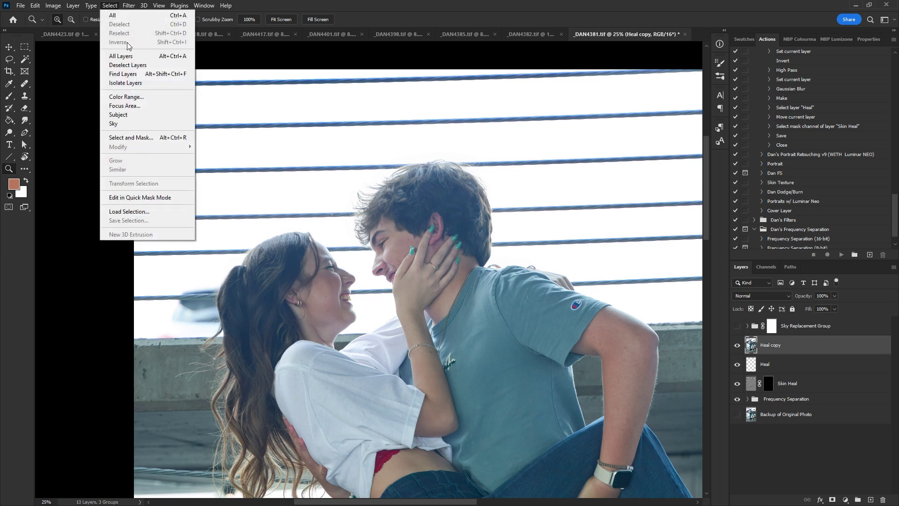
click(148, 115)
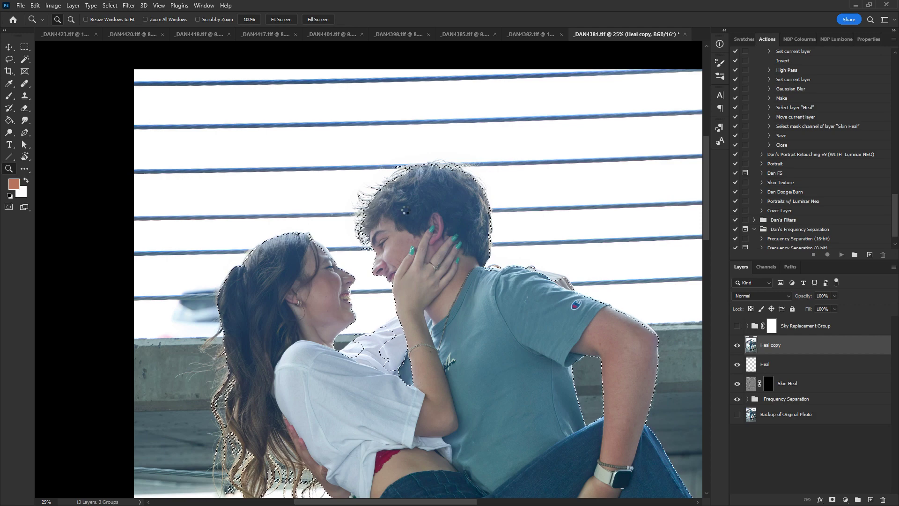
click(832, 499)
mouse_move(748, 347)
mouse_down()
mouse_move(751, 320)
mouse_move(750, 327)
mouse_up()
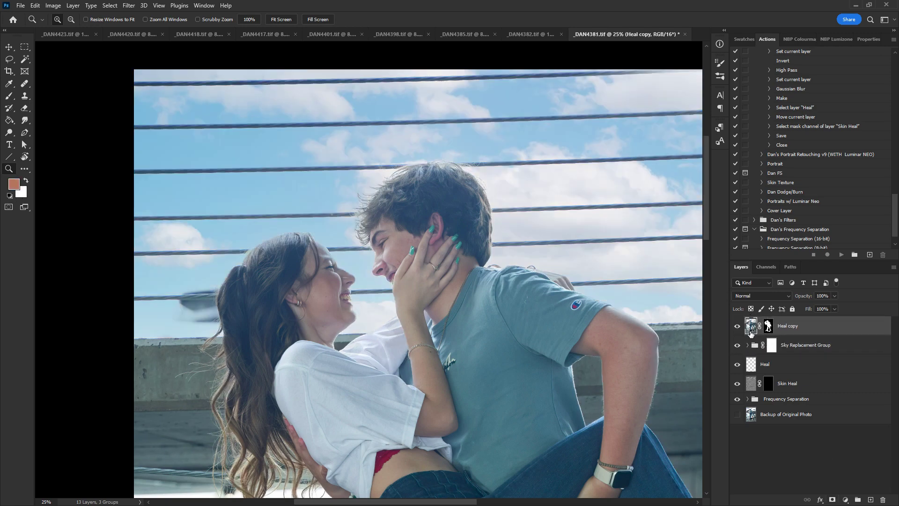
click(767, 327)
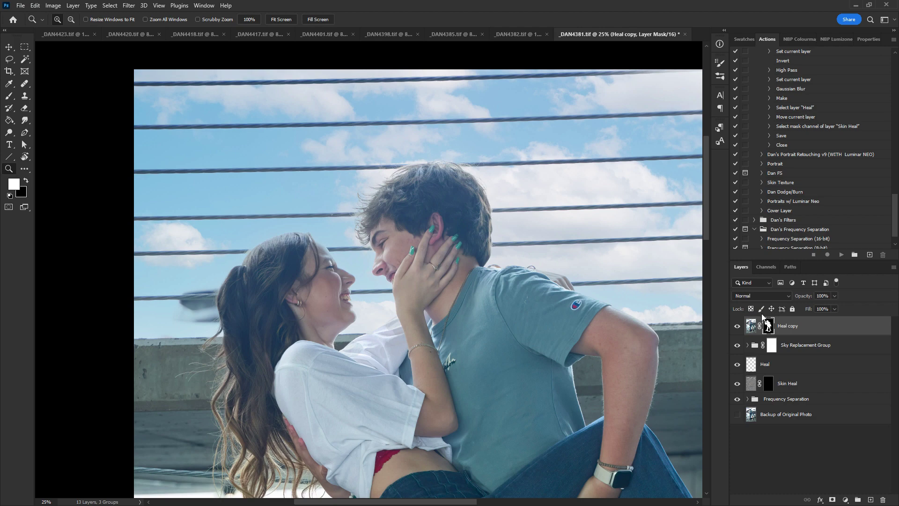
Toggle the Heal copy layer's visibility to compare the couple, and inspect the masks inside the Sky Replacement Group
click(738, 326)
click(738, 326)
key(ctrl+minus)
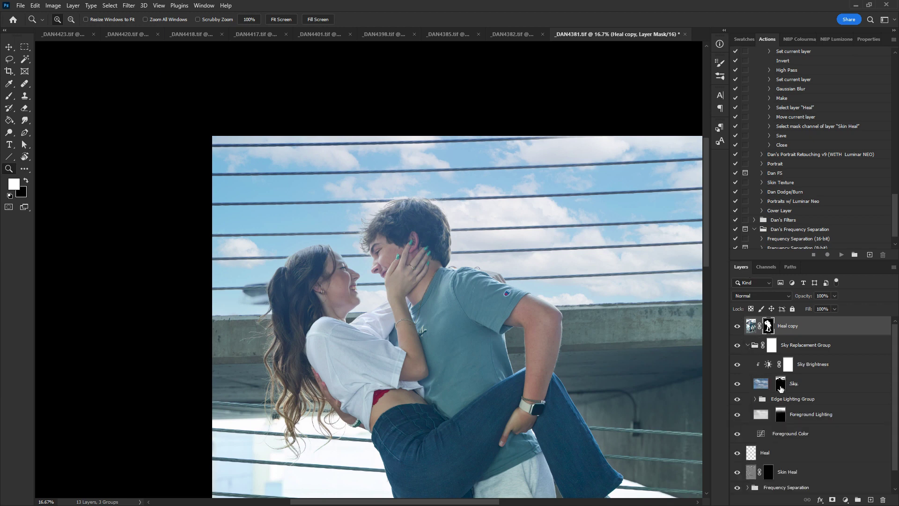
click(747, 345)
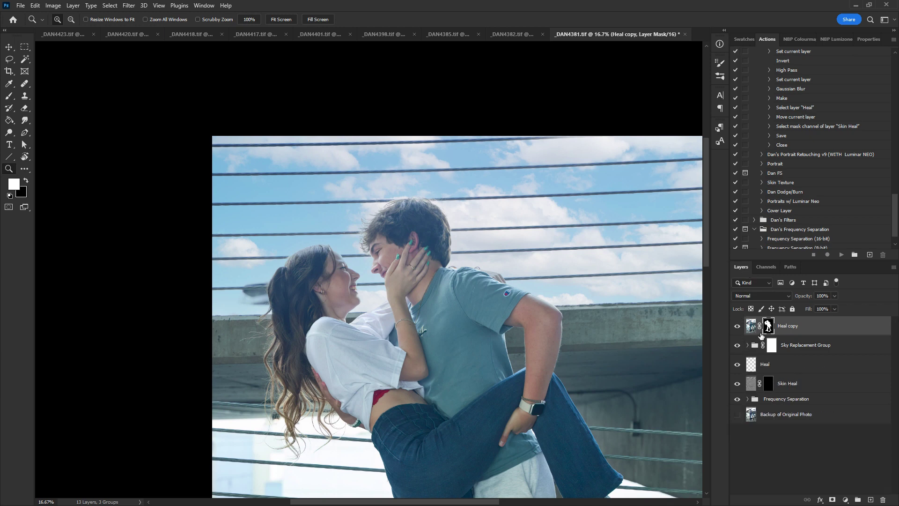
key(ctrl+plus)
key(ctrl+plus)
Try the Screen blend mode and an inverted mask on the Heal copy layer, and return it to Normal
click(763, 296)
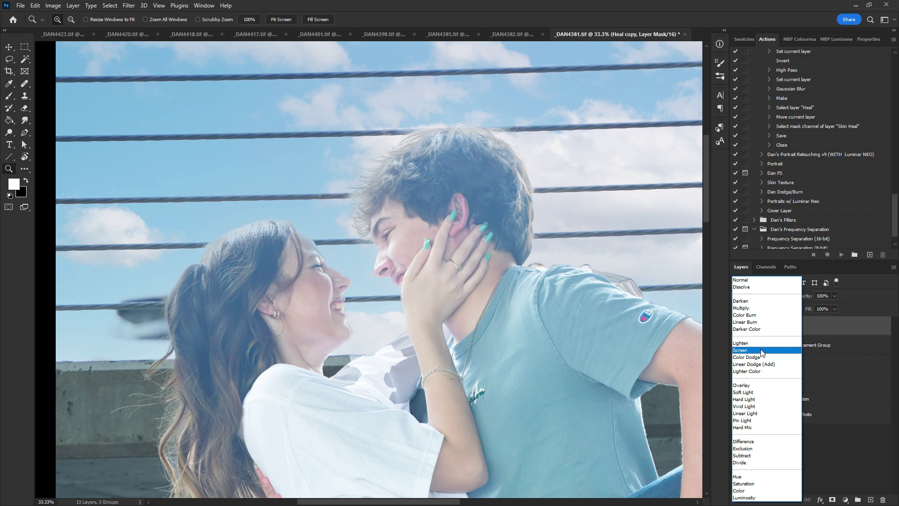
click(762, 351)
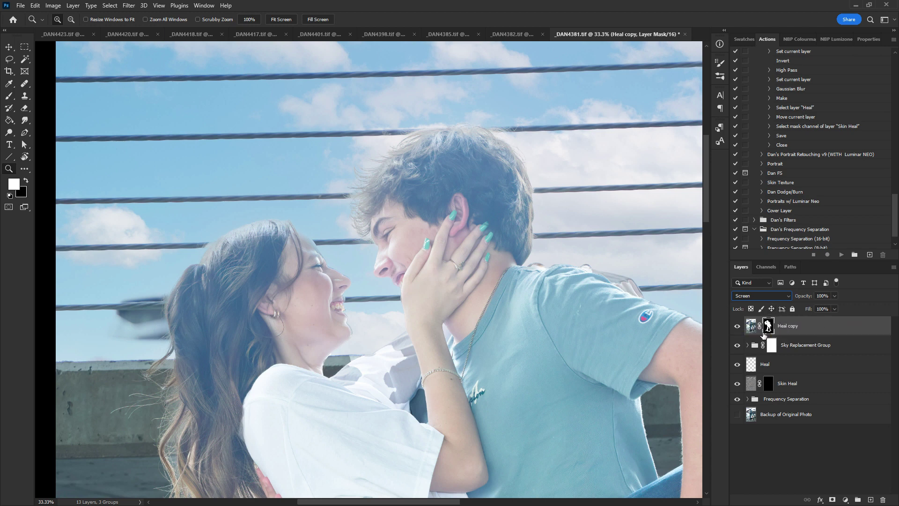
key(ctrl+i)
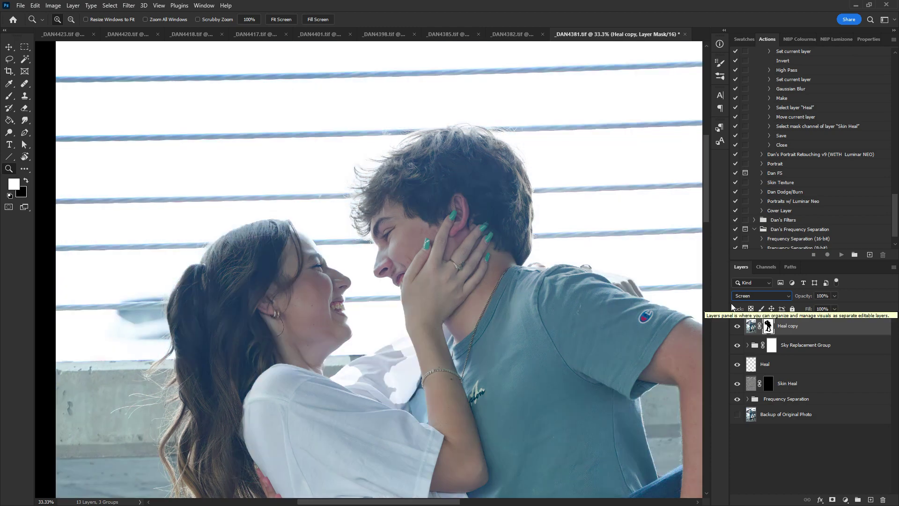
key(ctrl+i)
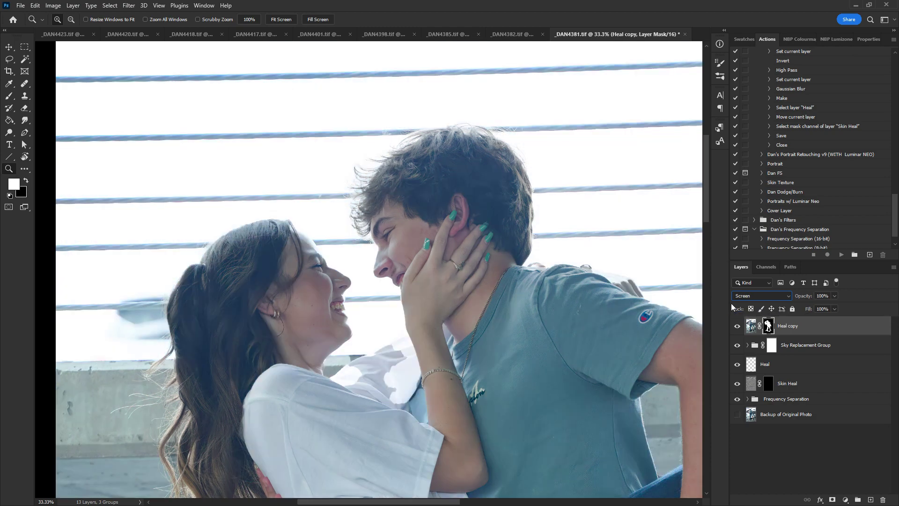
key(ctrl+i)
key(ctrl+i)
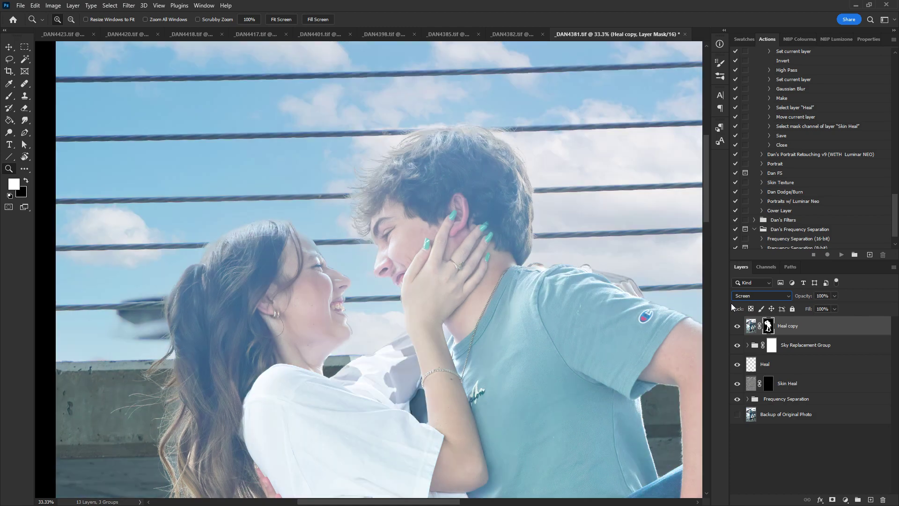
click(765, 295)
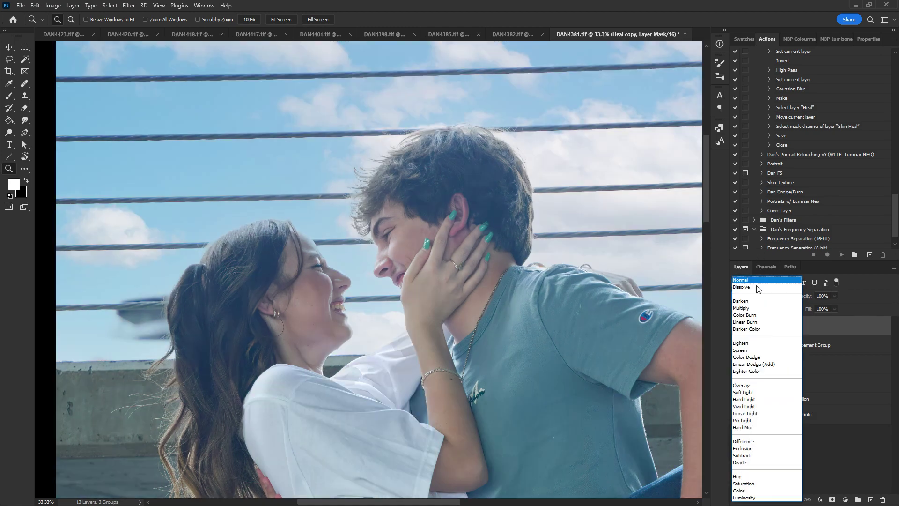
click(749, 287)
Hide the Heal copy layer, target the Sky Replacement Group's mask and set the Brush flow to 100%
click(737, 328)
click(772, 344)
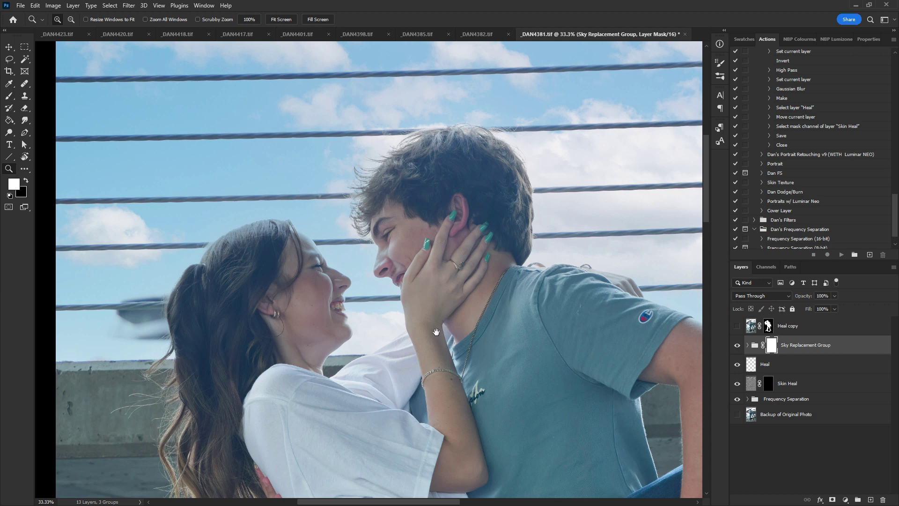
key(b)
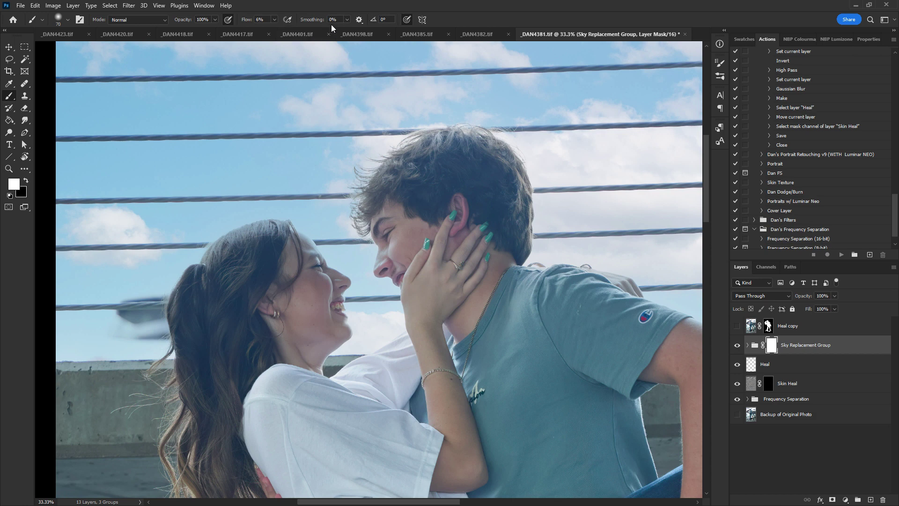
drag(274, 19, 548, 17)
key(z)
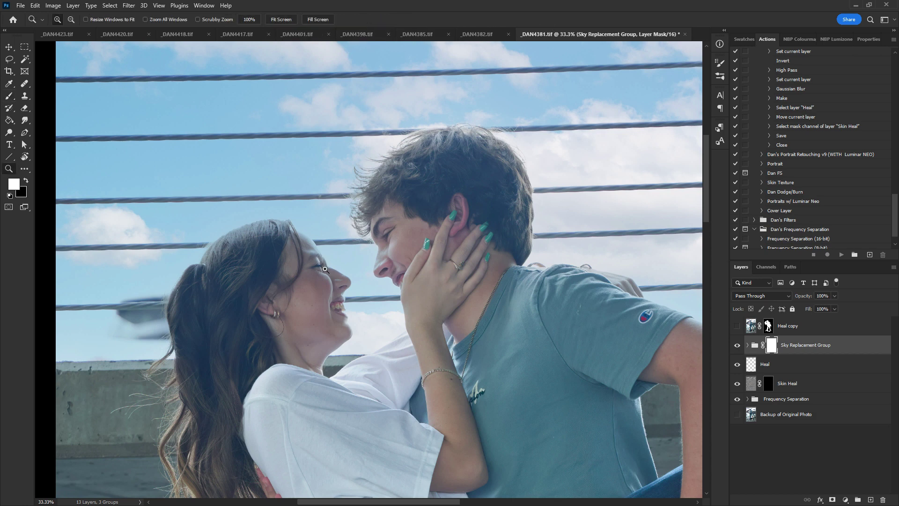
Paint black on the Sky Replacement Group's mask over the top of the woman's hair with a 250 px brush
click(10, 96)
key(bracketright)
key(bracketright)
key(bracketright)
key(bracketright)
key(bracketright)
key(bracketright)
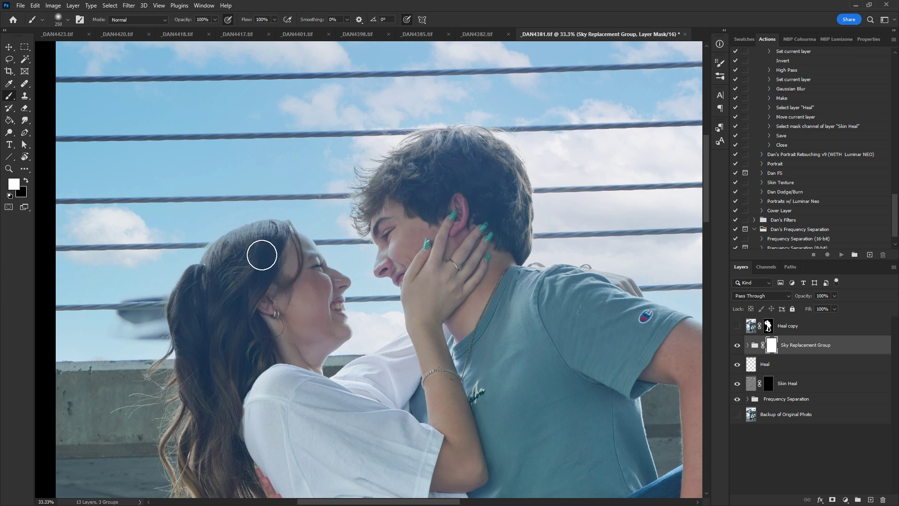
key(x)
mouse_move(260, 251)
mouse_down()
mouse_move(211, 267)
mouse_move(255, 239)
mouse_move(205, 281)
mouse_up()
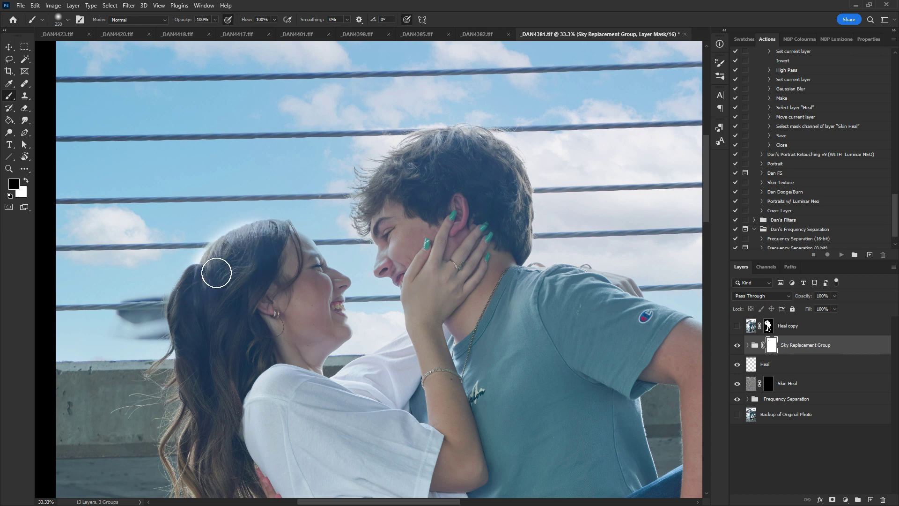
Restore the sky along the edge of the woman's hair by painting the group mask white with a 100 px brush
key(bracketleft)
key(bracketleft)
key(bracketleft)
key(bracketleft)
key(bracketleft)
key(x)
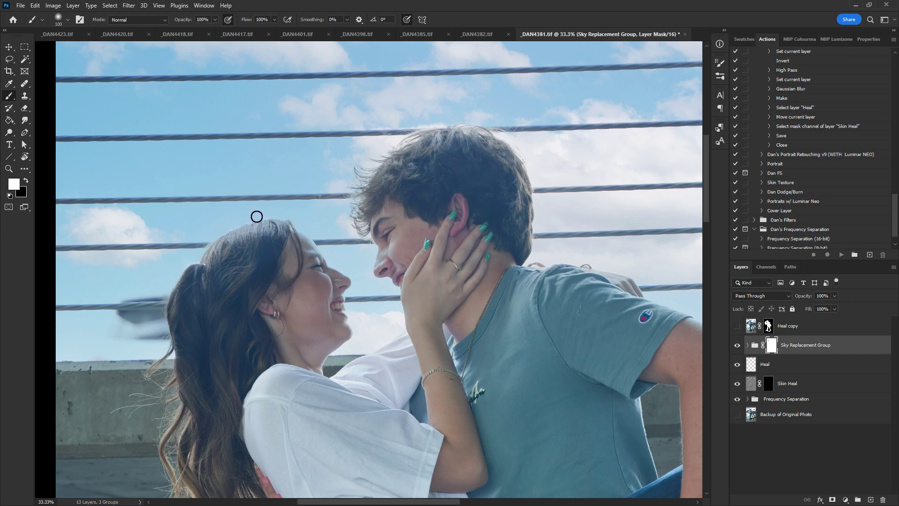
key(x)
key(x)
key(x)
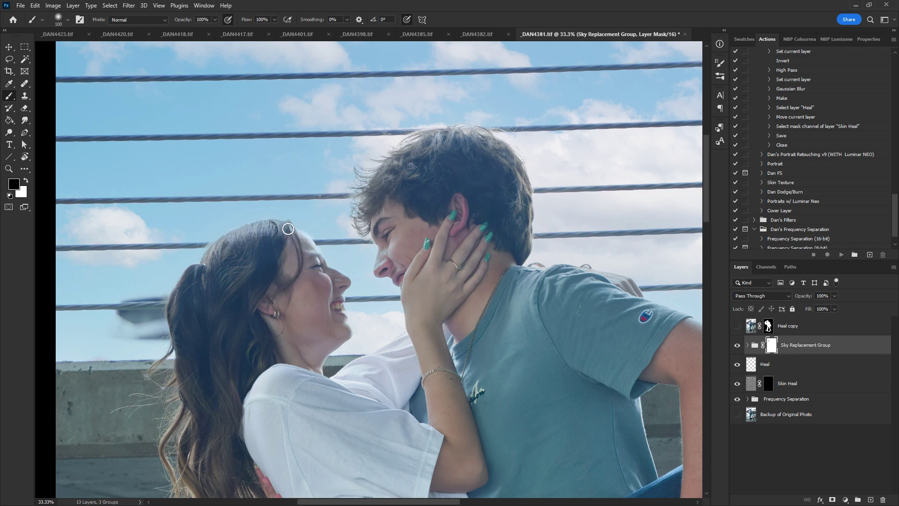
Set the brush hardness to 65% and refine the group mask along the woman's hairline, alternating black and white
right_click(323, 165)
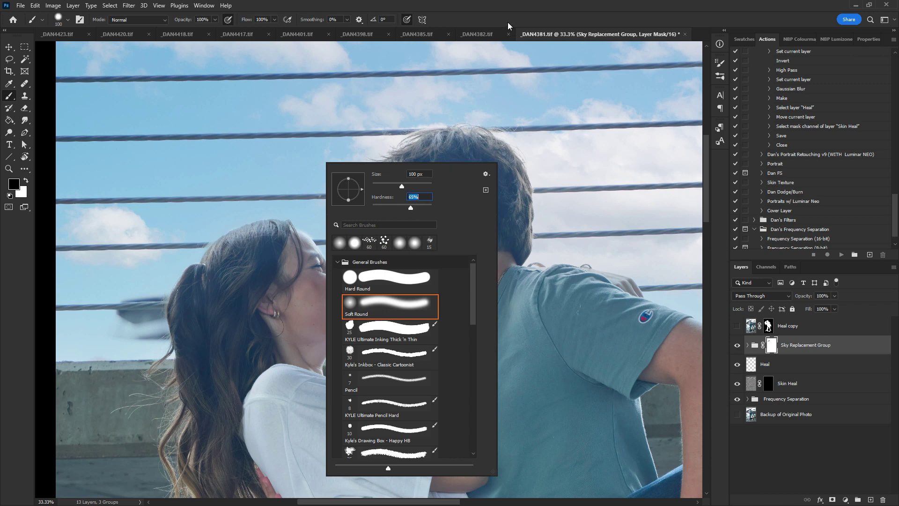
key(Return)
key(x)
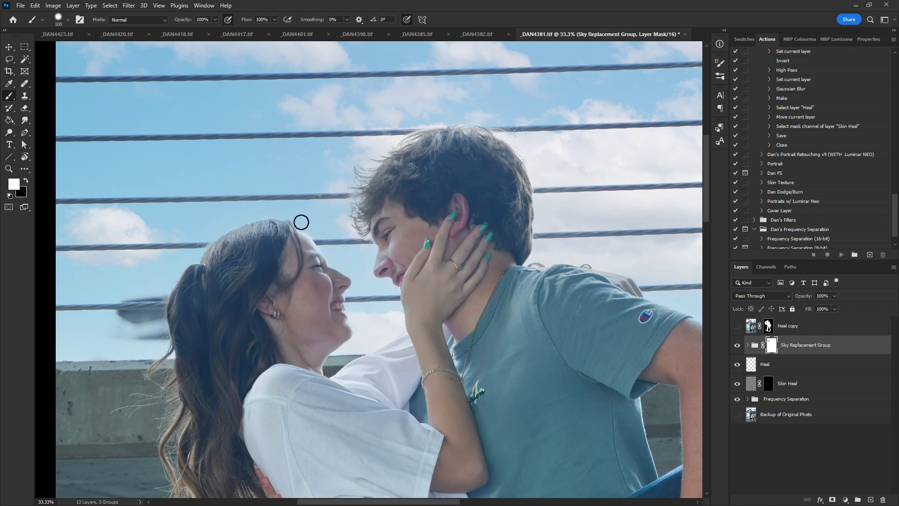
key(x)
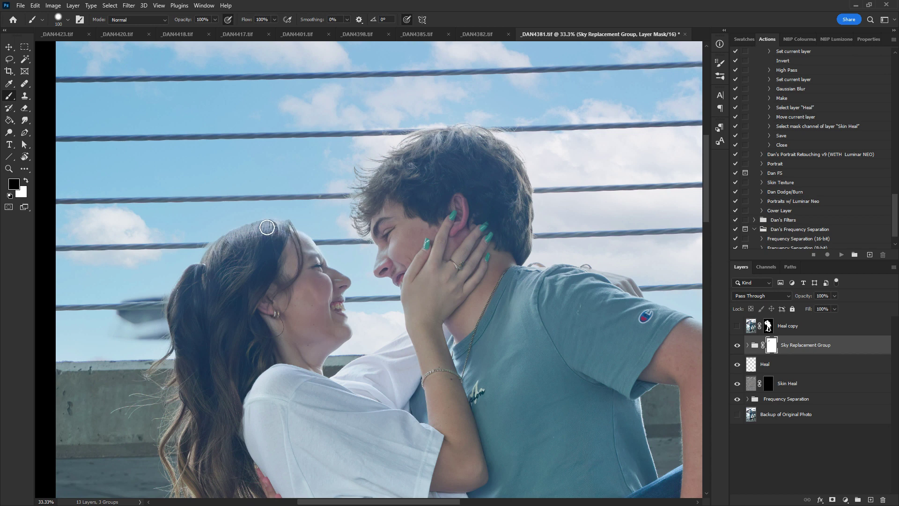
key(x)
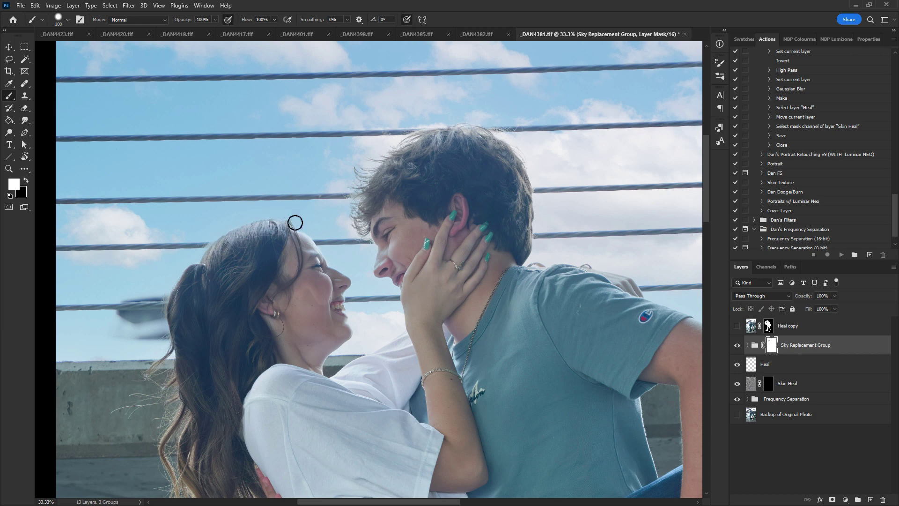
key(x)
Touch up the group mask around the woman's front hair strand with a 10 px brush and set the brush hardness to 83%
key(ctrl+plus)
key(ctrl+plus)
key(ctrl+plus)
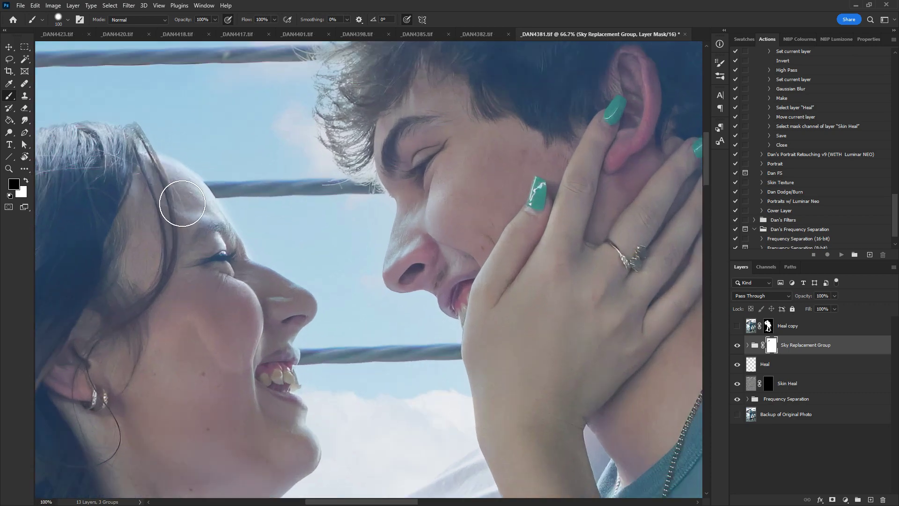
drag(180, 200, 583, 233)
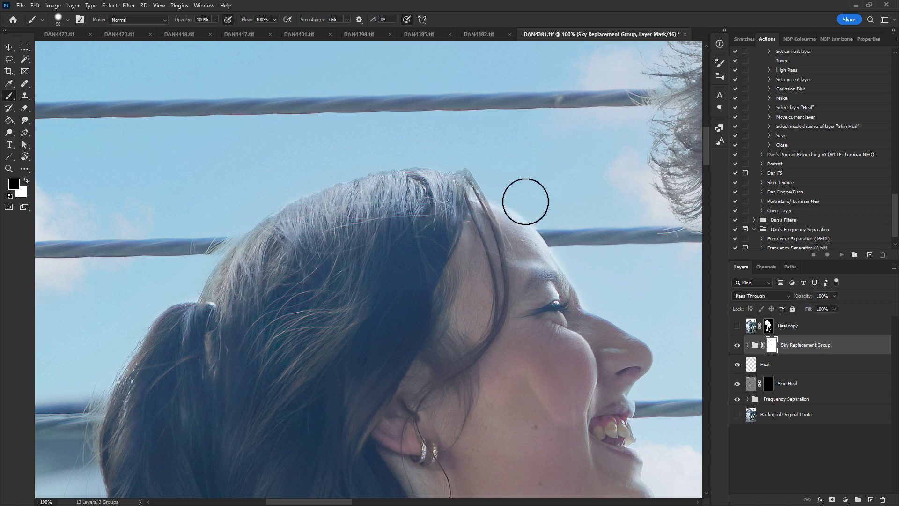
key(bracketleft)
key(bracketleft)
key(bracketleft)
key(x)
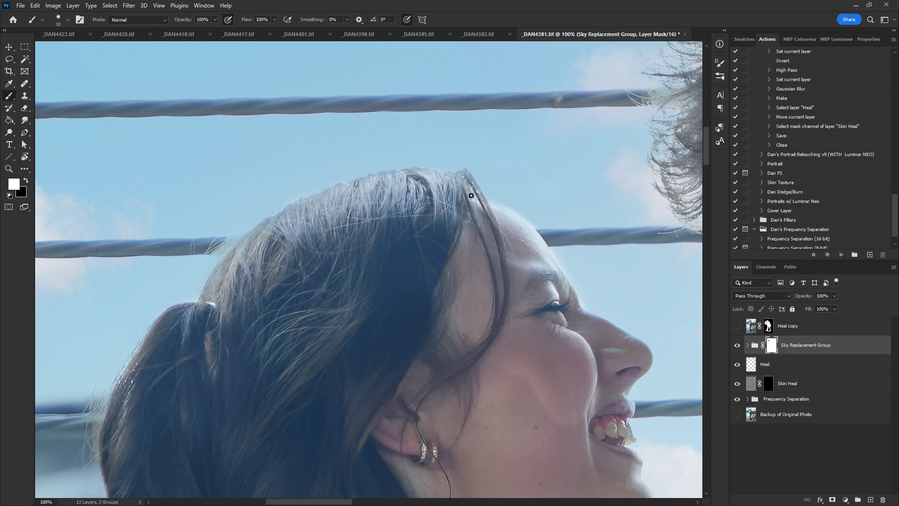
key(x)
right_click(533, 159)
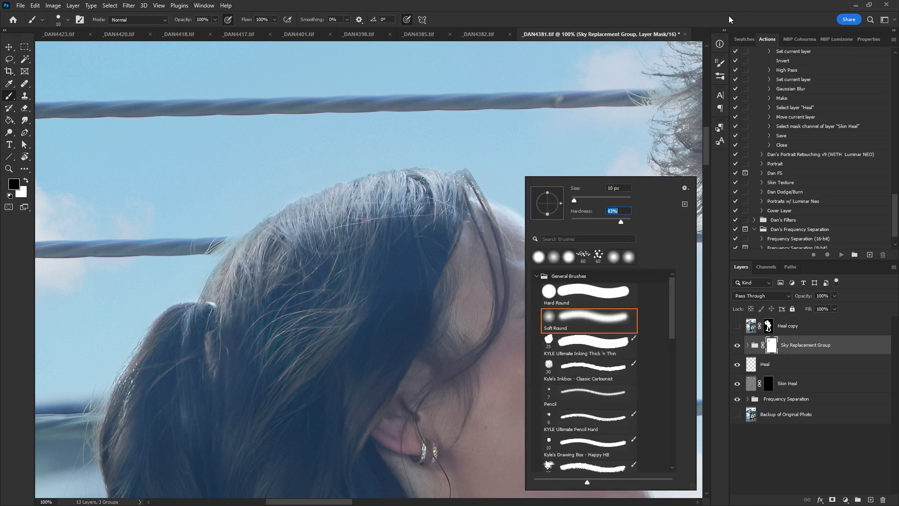
key(Return)
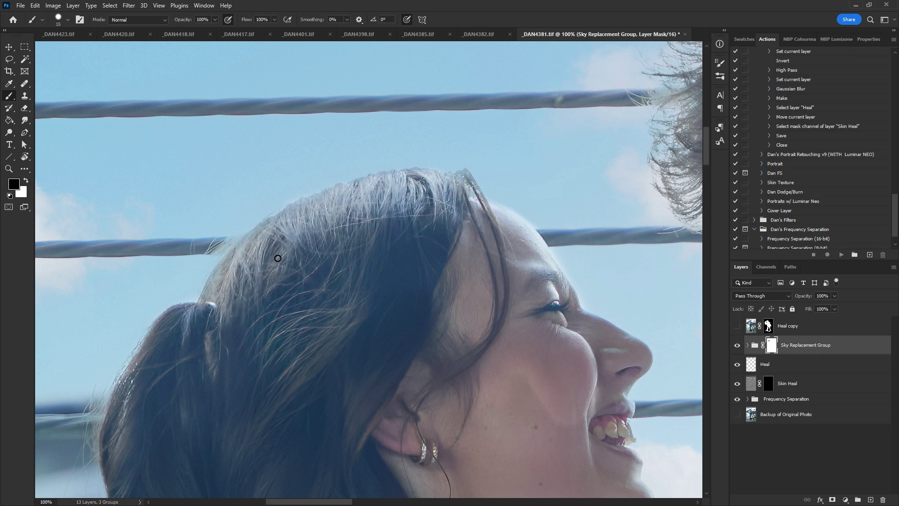
Paint black on the group mask over the crown of the woman's hair with a 60 px brush
key(bracketright)
key(bracketright)
key(bracketright)
key(bracketright)
key(bracketright)
key(bracketright)
key(bracketright)
key(bracketright)
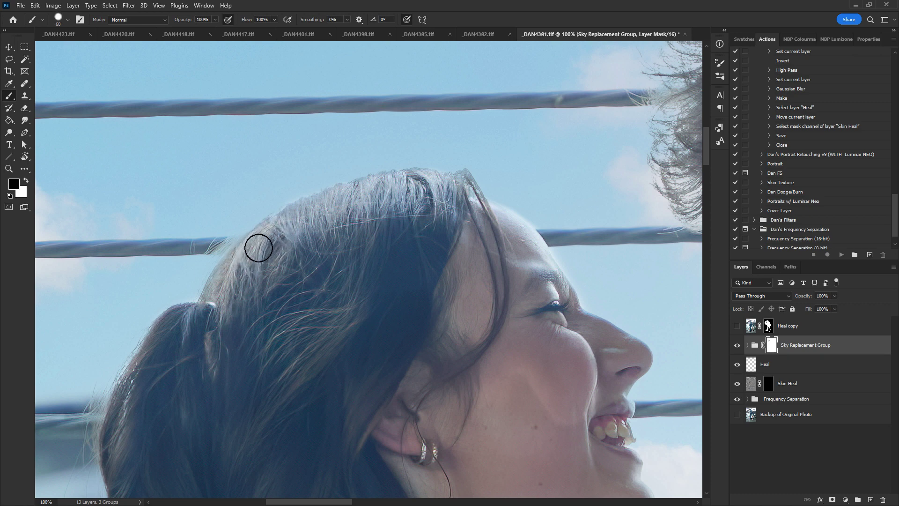
mouse_move(258, 248)
mouse_down()
mouse_move(302, 214)
mouse_move(399, 189)
mouse_up()
Refine the group mask around the back of the woman's head and ponytail, alternating white and black
key(x)
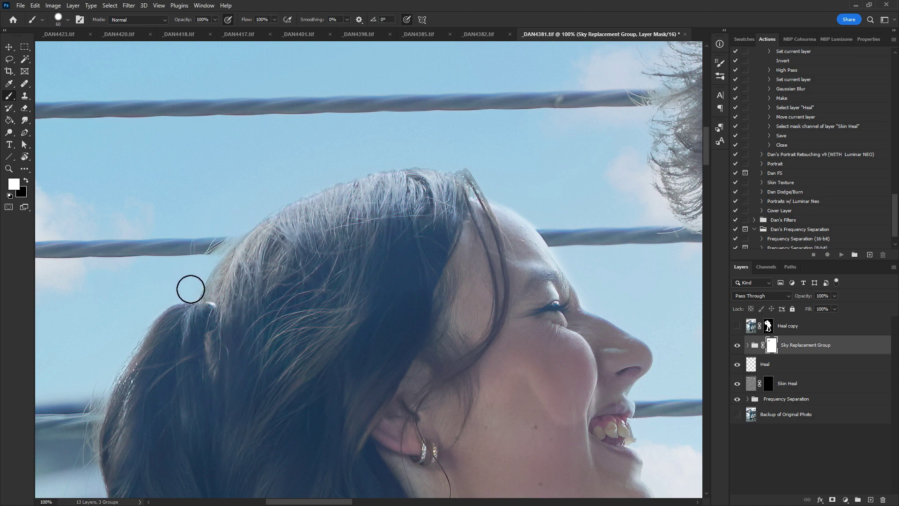
key(x)
drag(431, 276, 511, 206)
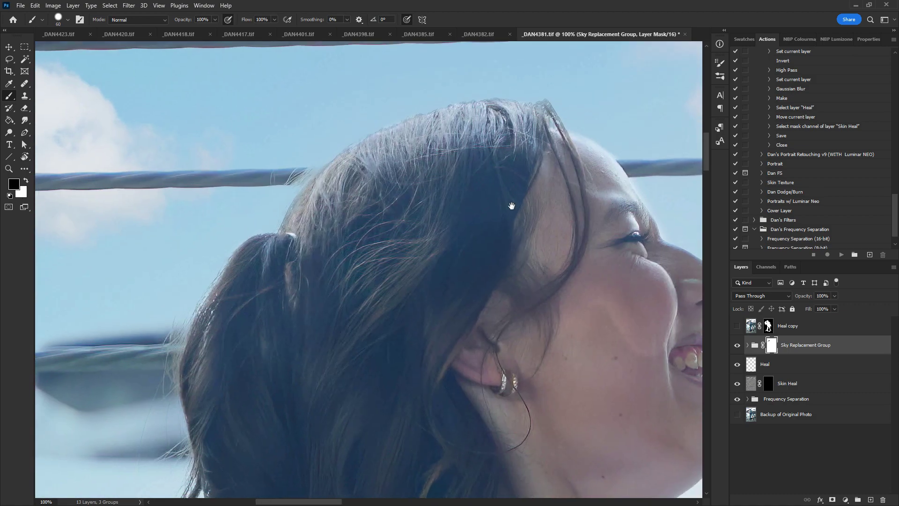
key(x)
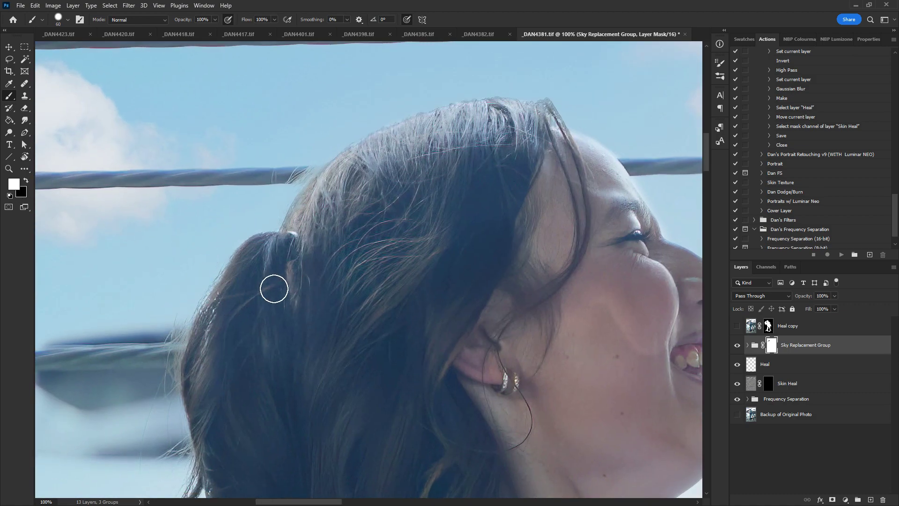
Paint white on the group mask along the woman's forehead and nose profile with a 20 px brush
drag(622, 315, 374, 350)
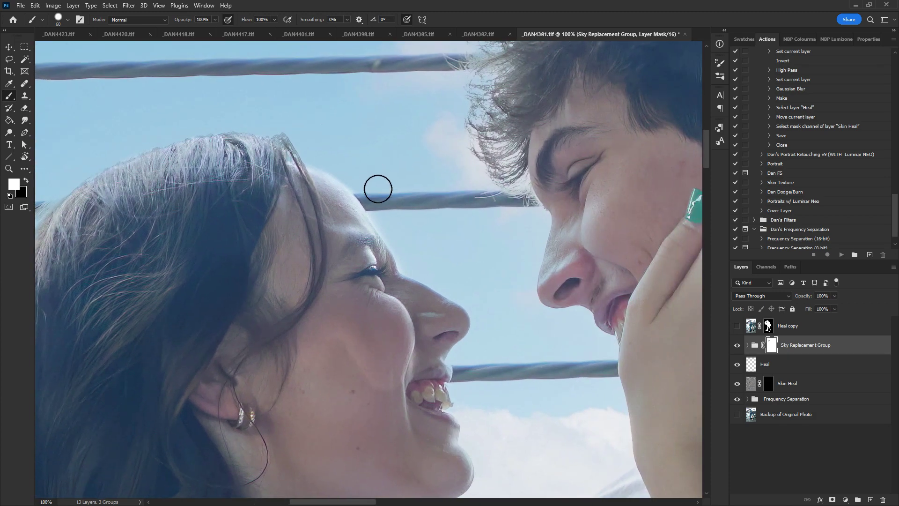
key(bracketleft)
key(bracketleft)
key(bracketleft)
key(bracketleft)
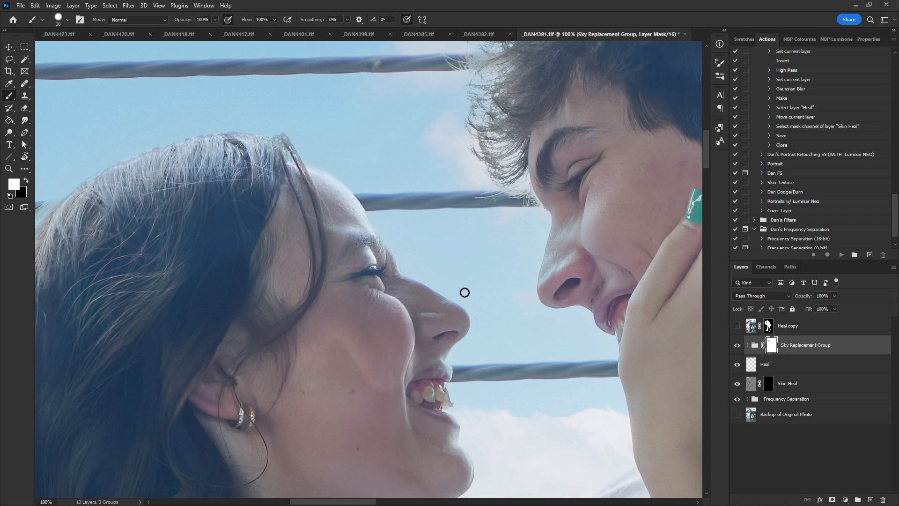
key(x)
key(x)
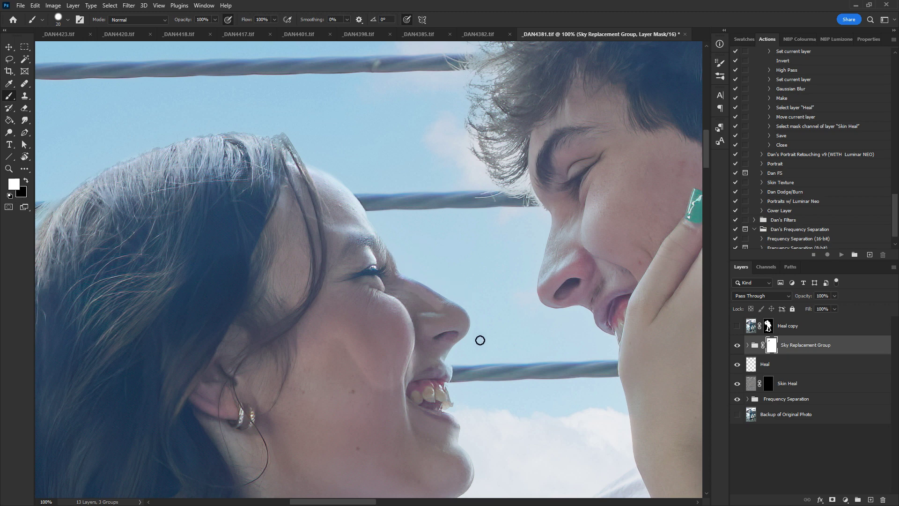
Paint black on the group mask over the woman's nose and inner cheek, enlarging the brush to 50 px
key(x)
key(x)
key(x)
key(bracketright)
key(bracketright)
key(bracketright)
key(bracketright)
key(bracketright)
key(bracketright)
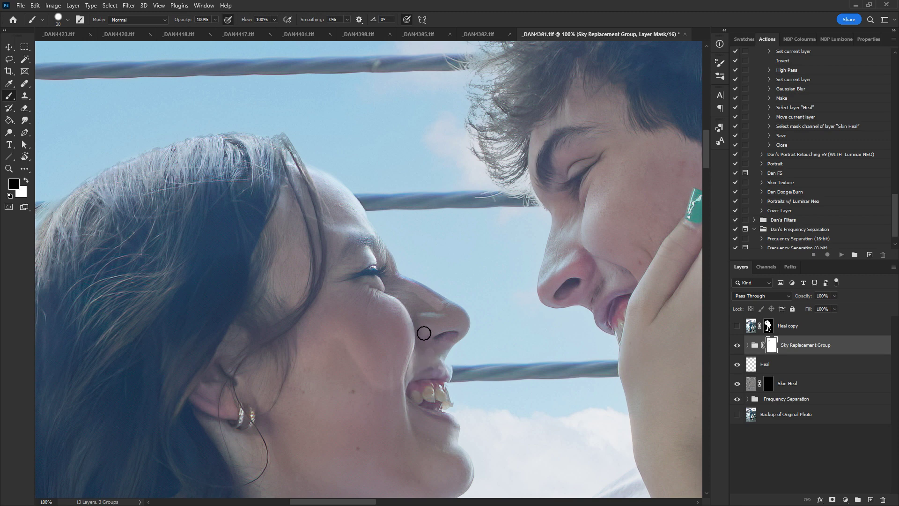
mouse_move(408, 315)
mouse_down()
mouse_move(437, 312)
mouse_move(423, 301)
mouse_move(435, 311)
mouse_up()
Adjust the brush hardness and refine the mask edge along the woman's nose and upper lip with a 25 px brush
right_click(495, 220)
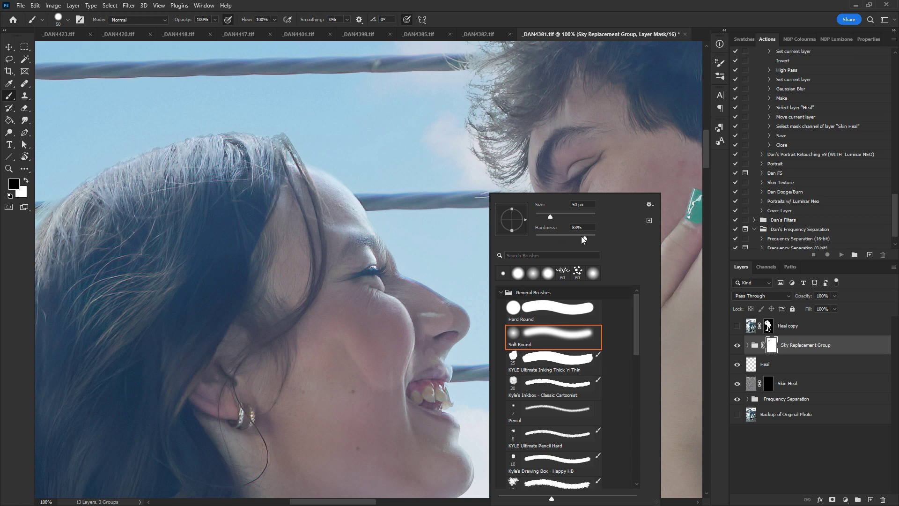
drag(582, 238, 582, 237)
click(404, 320)
key(bracketleft)
key(bracketleft)
key(bracketleft)
key(bracketleft)
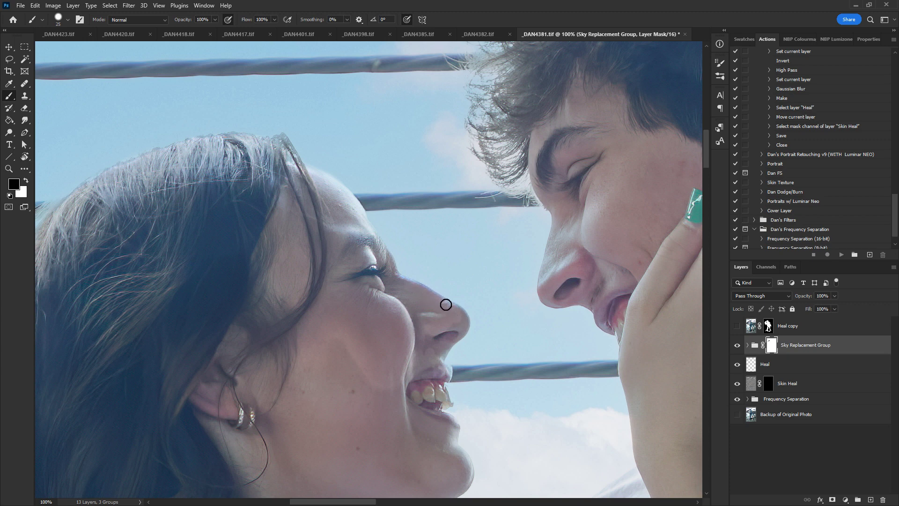
key(x)
key(x)
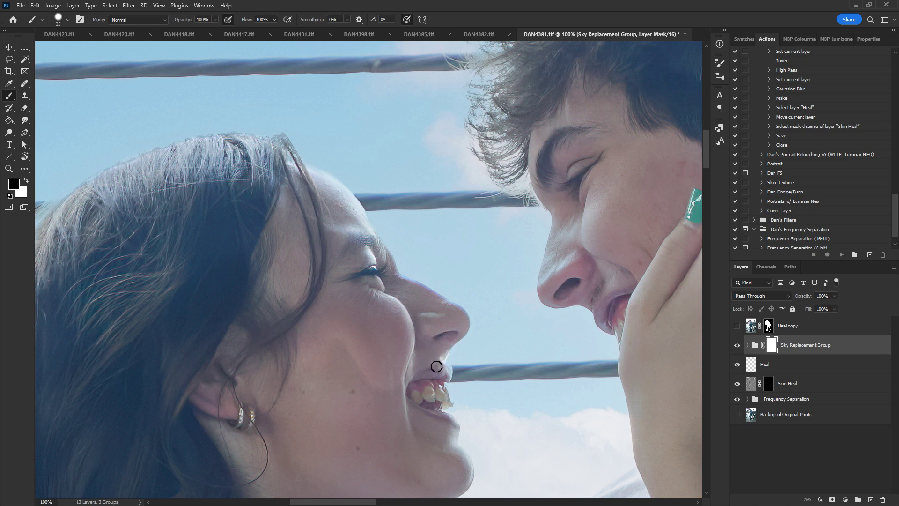
key(x)
key(x)
Clear the sky tint from the woman's teeth, lower lip and chin on the group mask with a 40 px brush
key(bracketright)
key(bracketright)
key(bracketright)
drag(441, 419, 424, 390)
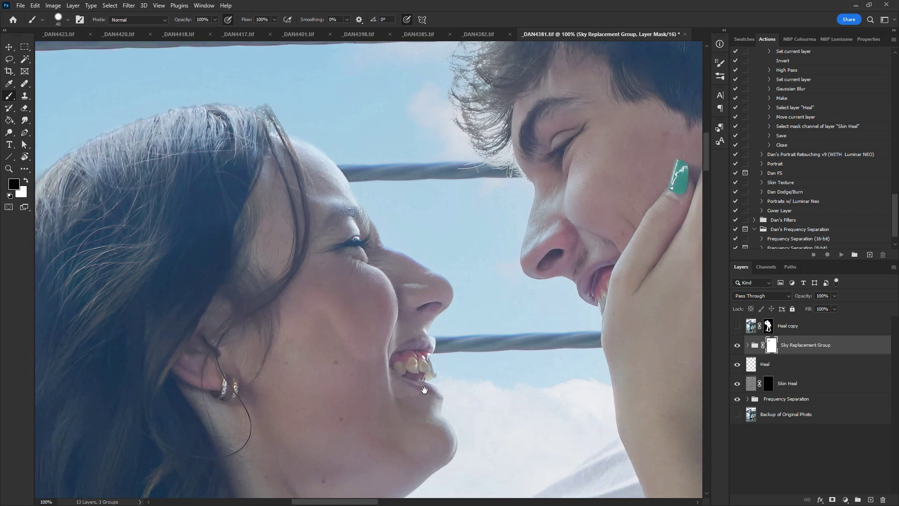
key(x)
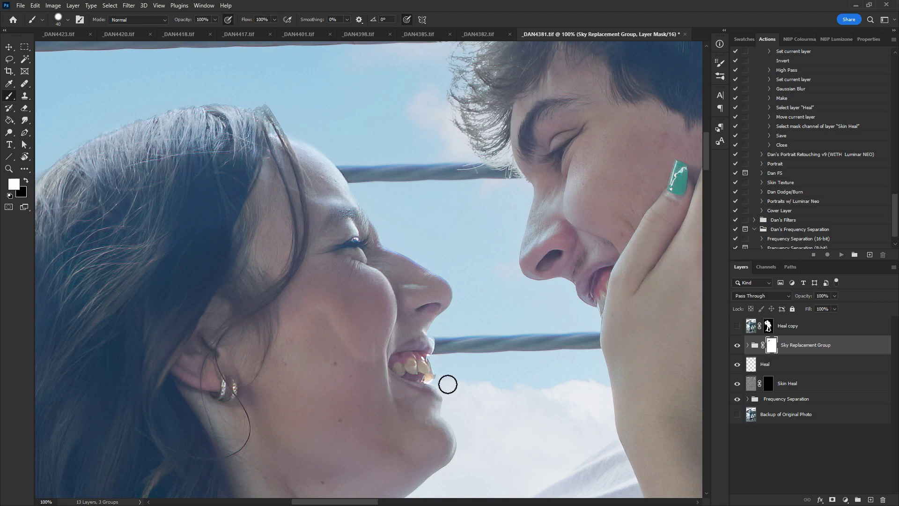
key(x)
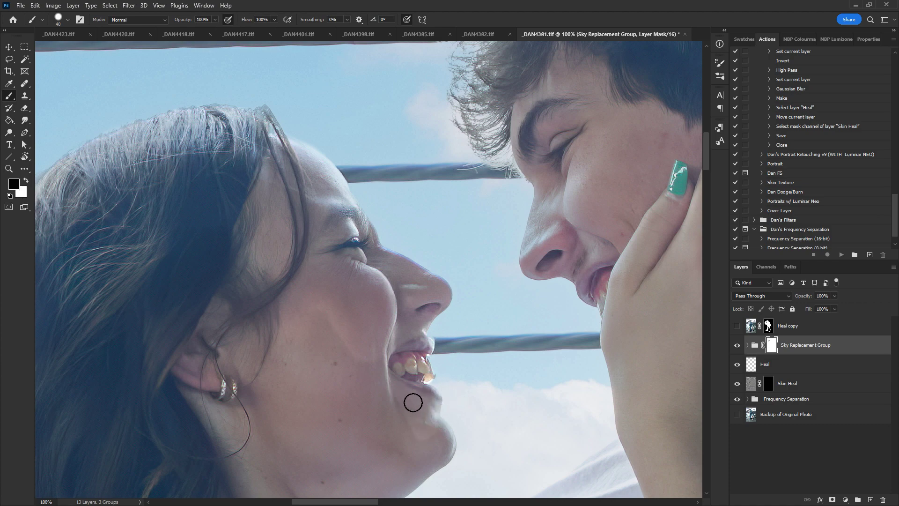
drag(420, 397, 356, 378)
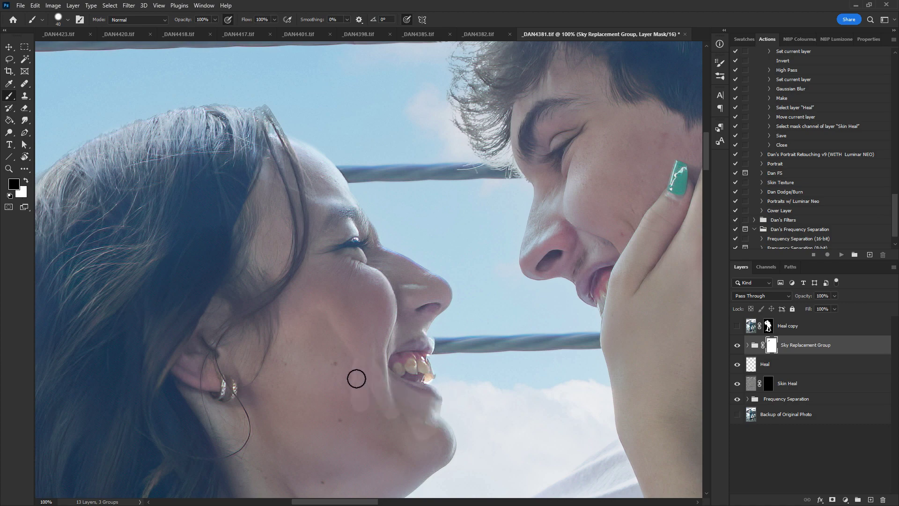
Paint black on the group mask over the woman's cheek and face with a 150 to 175 px brush
key(ctrl+minus)
key(bracketright)
key(bracketright)
key(bracketright)
key(bracketright)
key(bracketright)
key(bracketright)
key(bracketright)
key(bracketright)
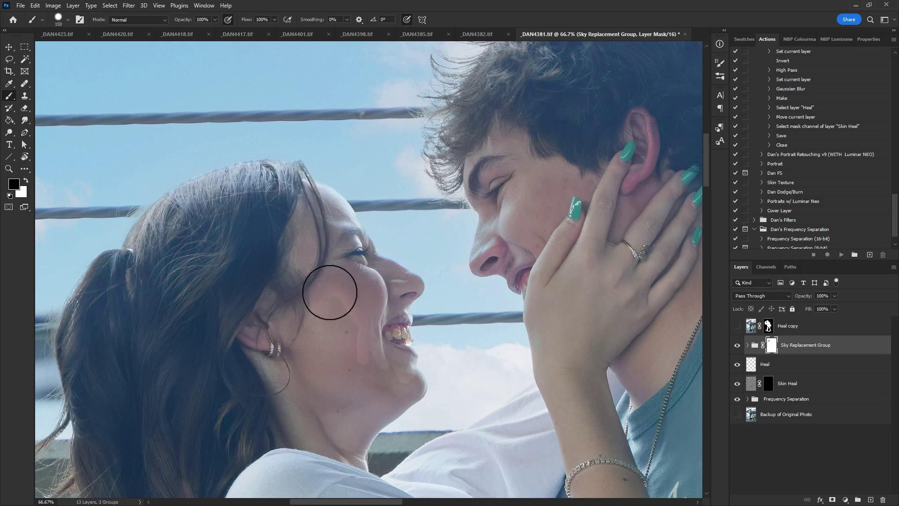
key(ctrl+minus)
key(bracketright)
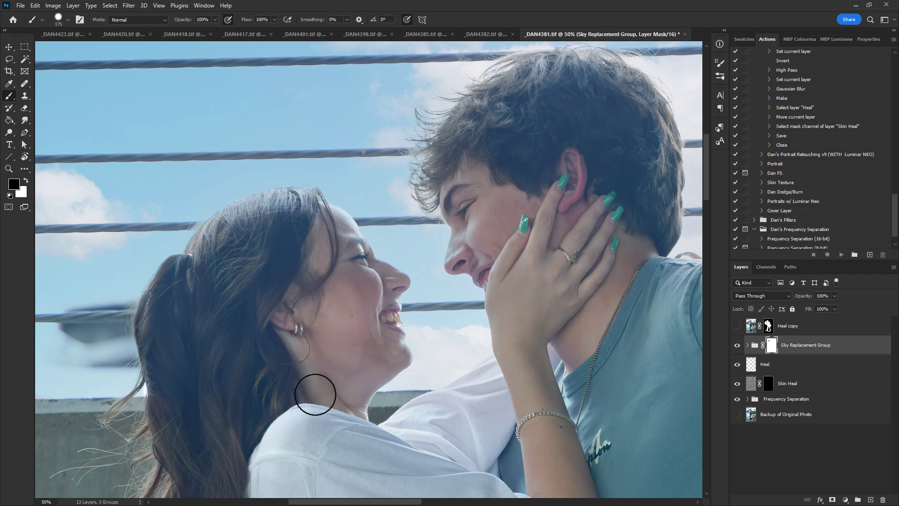
Paint black on the group mask along the woman's jaw and neck, reducing the brush from 90 to 50 px
key(bracketleft)
key(bracketleft)
key(bracketleft)
key(bracketleft)
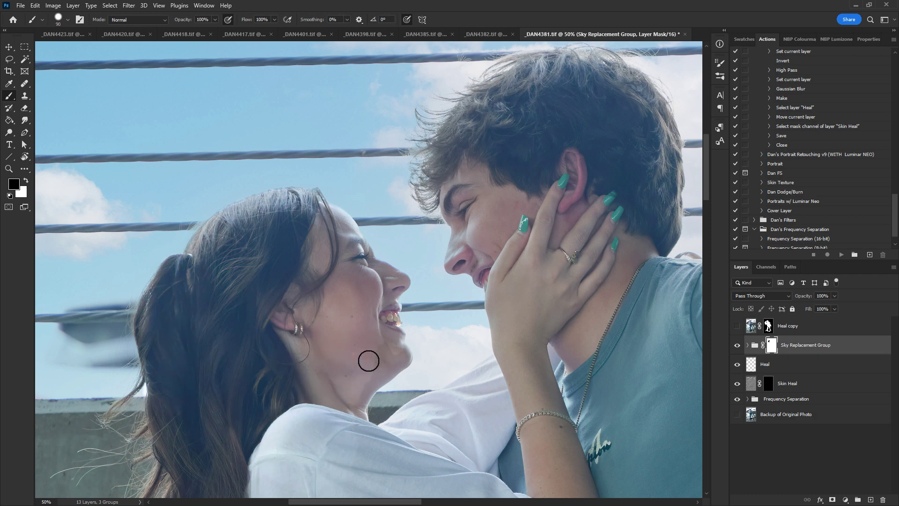
key(bracketleft)
key(bracketleft)
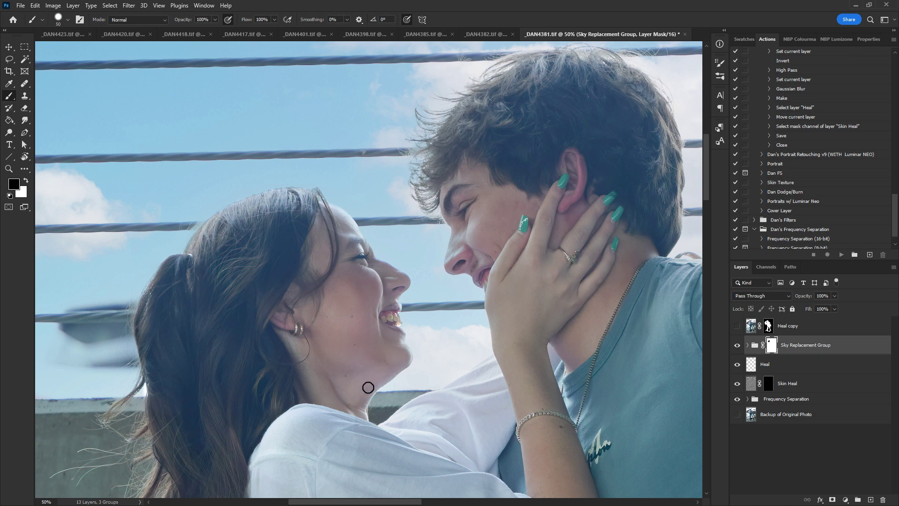
Enlarge the brush to 125 px and load the Heal copy layer's mask as a selection to confine painting to the couple
key(bracketright)
key(bracketright)
key(bracketright)
key(bracketright)
key(bracketright)
key(bracketright)
ctrl+click(768, 326)
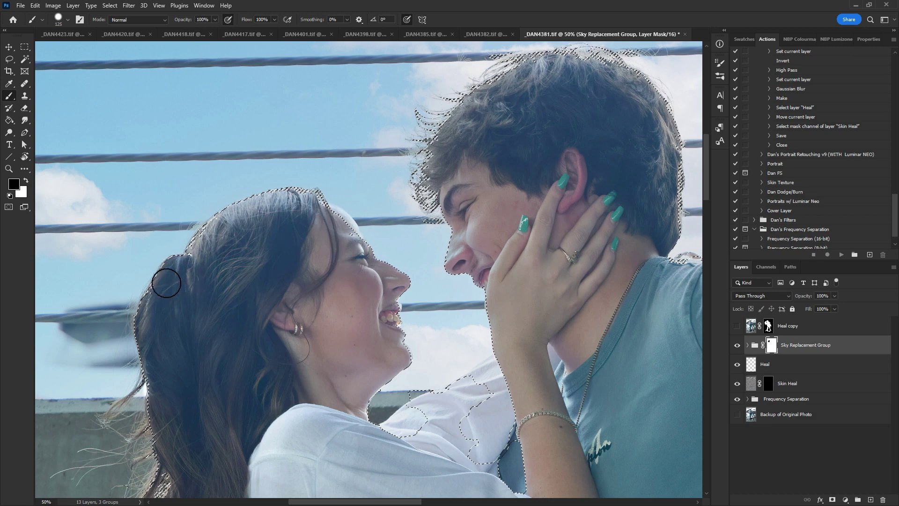
mouse_move(397, 314)
mouse_down()
mouse_move(434, 180)
mouse_move(436, 95)
mouse_up()
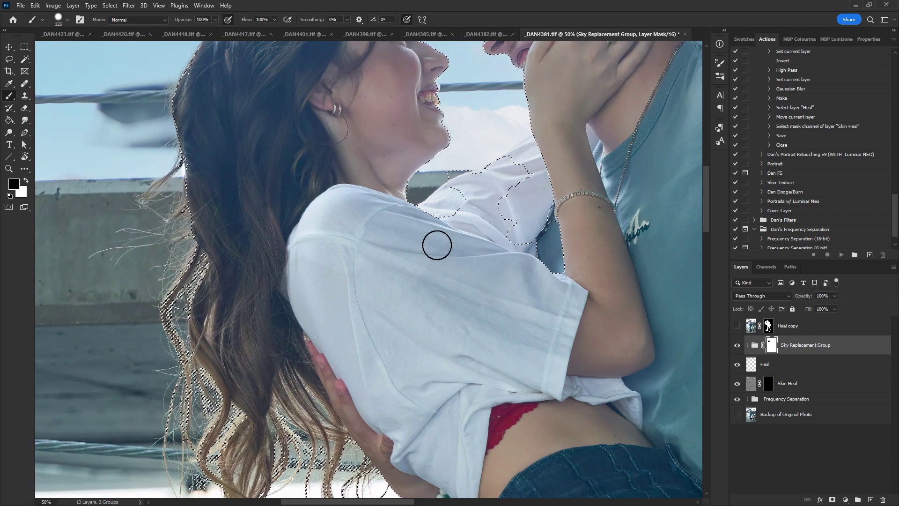
drag(550, 55, 389, 356)
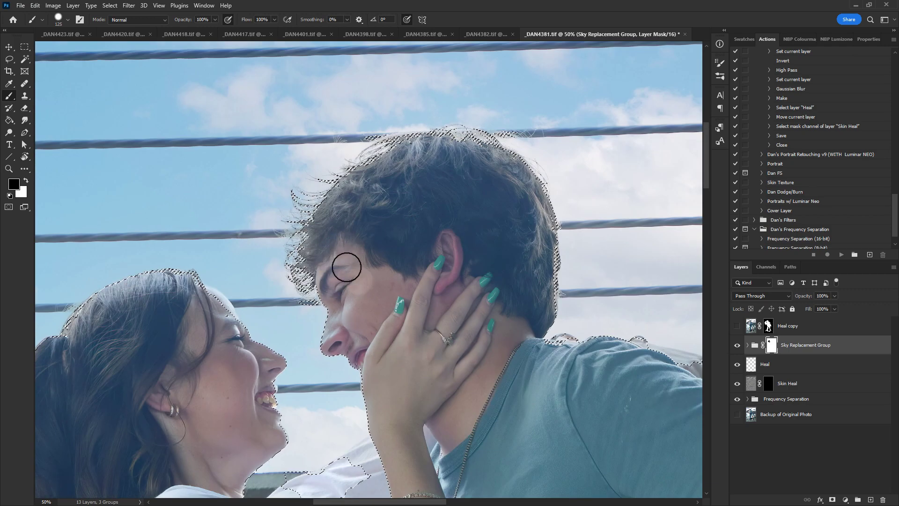
Paint black on the group mask inside the selection over the man's face, neck and shirt and the woman's hand
mouse_move(396, 316)
mouse_down()
mouse_move(406, 339)
mouse_move(391, 356)
mouse_move(377, 338)
mouse_move(365, 339)
mouse_move(370, 366)
mouse_move(342, 318)
mouse_move(332, 352)
mouse_move(350, 299)
mouse_up()
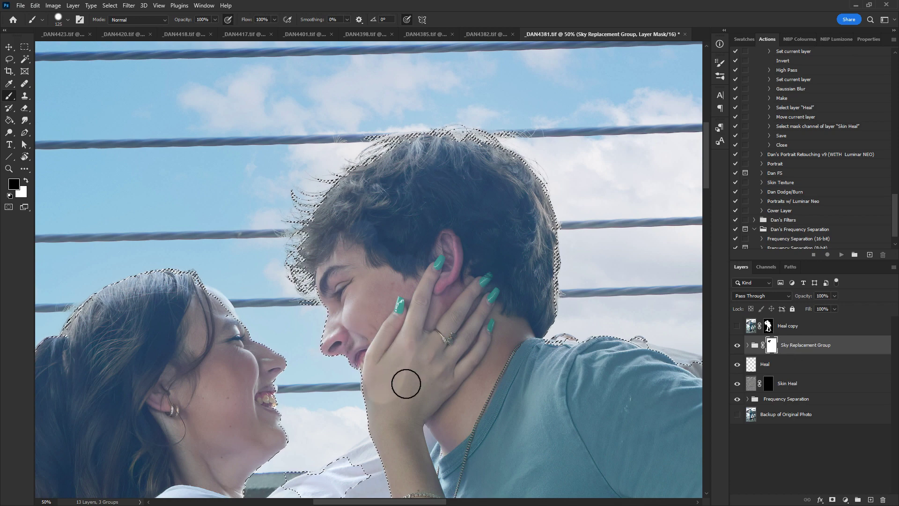
mouse_move(401, 401)
mouse_down()
mouse_move(399, 369)
mouse_move(379, 387)
mouse_move(408, 417)
mouse_move(438, 406)
mouse_up()
mouse_move(433, 320)
mouse_down()
mouse_move(307, 278)
mouse_move(300, 236)
mouse_move(329, 206)
mouse_move(379, 186)
mouse_move(408, 221)
mouse_move(467, 207)
mouse_move(560, 225)
mouse_move(559, 283)
mouse_move(574, 343)
mouse_up()
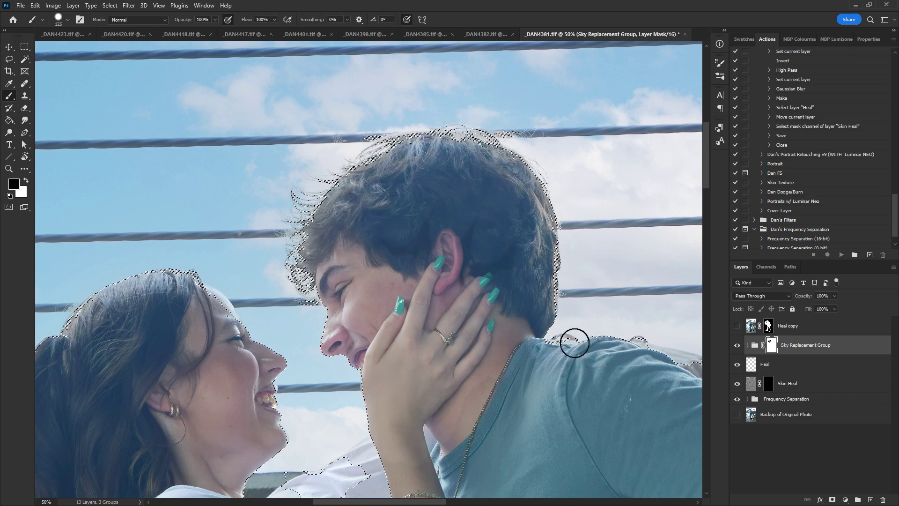
drag(593, 407, 648, 165)
mouse_move(495, 225)
mouse_down()
mouse_move(453, 187)
mouse_move(471, 336)
mouse_move(500, 299)
mouse_move(520, 329)
mouse_up()
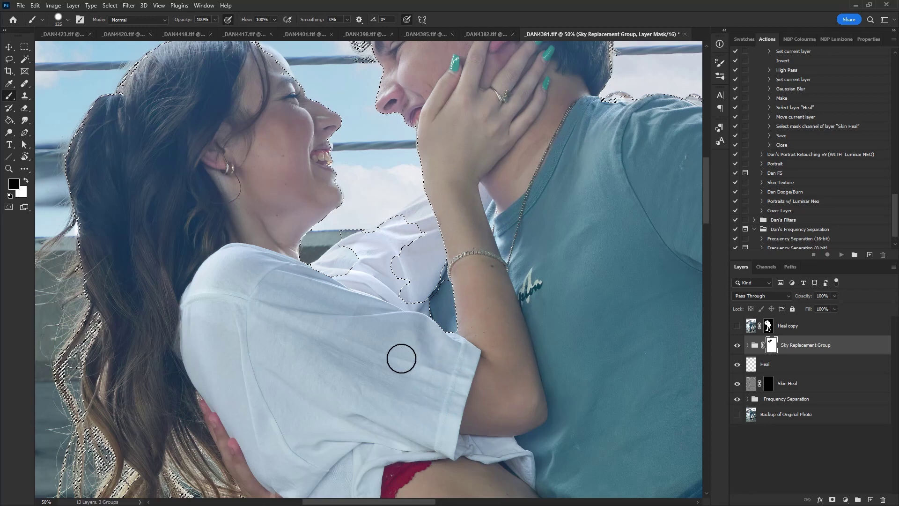
Enlarge the brush to 400 px and paint black on the group mask over the couple's clothing and arms
scroll(348, 267, down, 3)
key(bracketright)
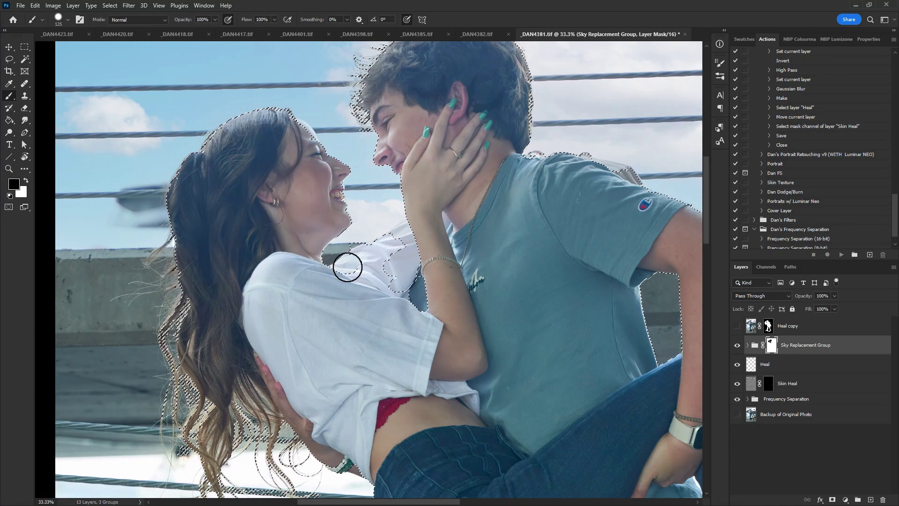
key(bracketright)
key(bracketright)
key(bracketright)
key(bracketright)
key(bracketright)
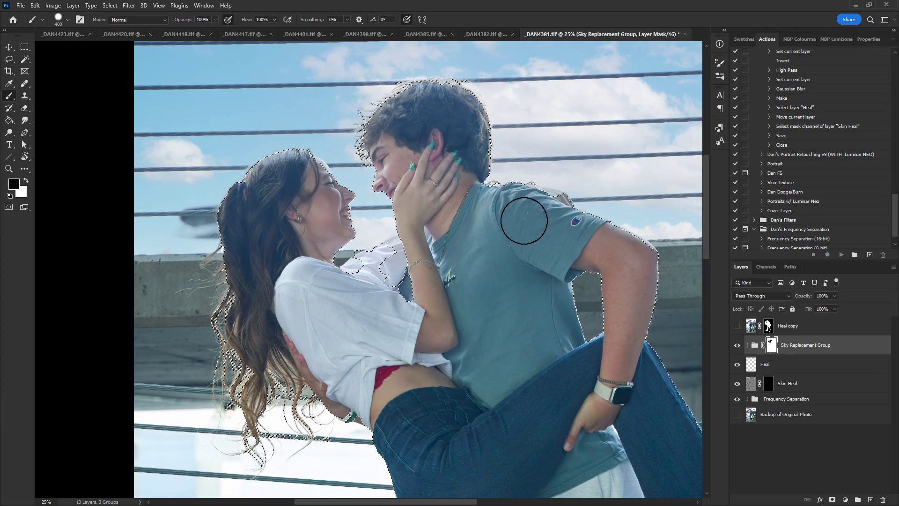
Deselect the couple's outline and bring the whole portrait into view to check the blended sky
key(ctrl+d)
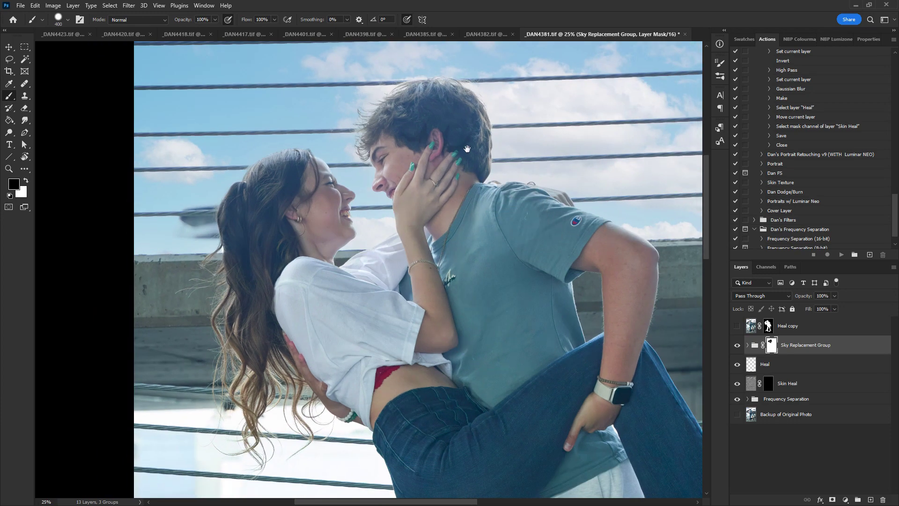
drag(467, 149, 464, 225)
key(ctrl+minus)
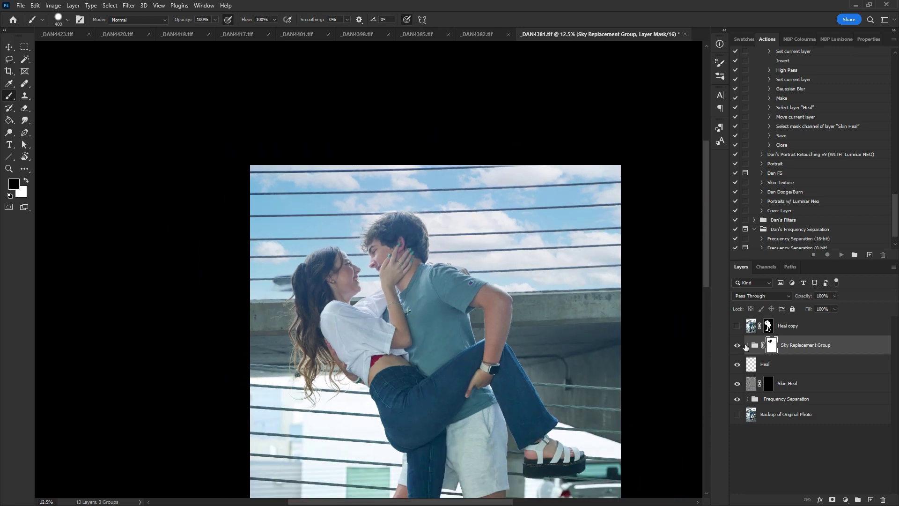
drag(606, 420, 594, 273)
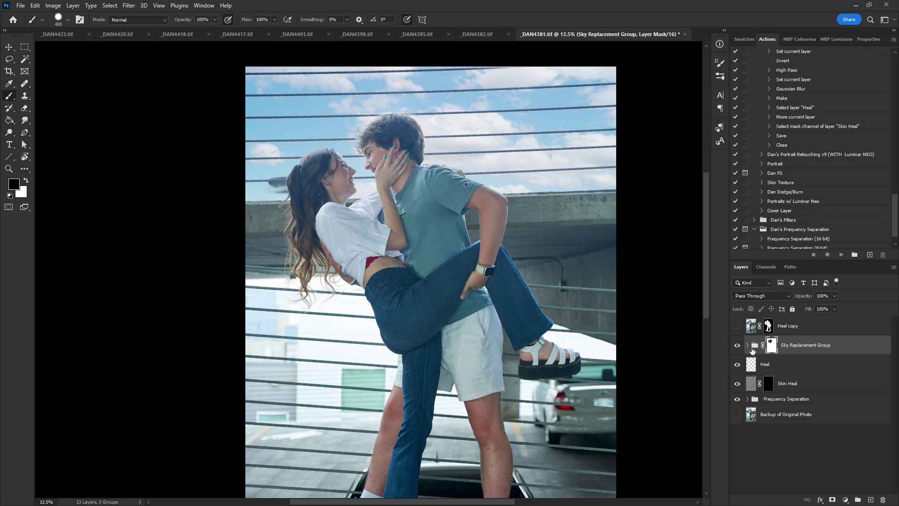
Add a Curves adjustment layer above the Sky Replacement Group and clip it to the group
click(845, 501)
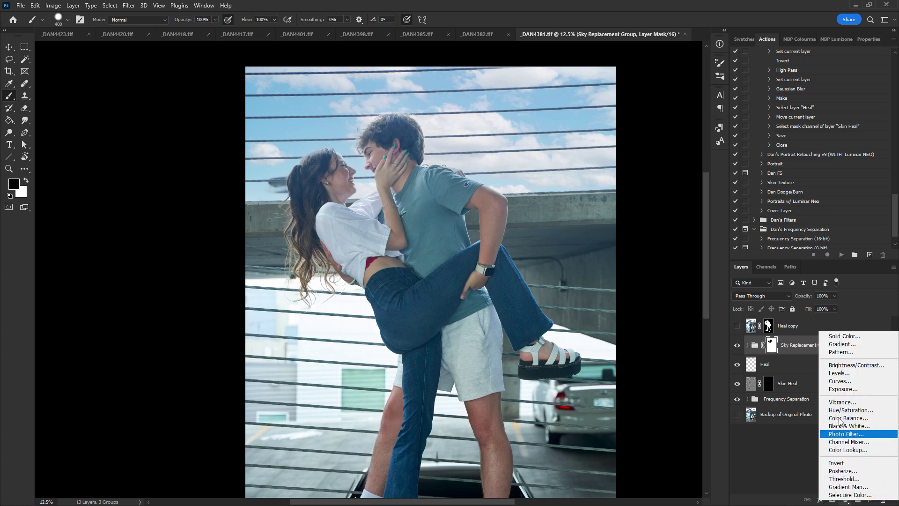
click(845, 383)
key(ctrl+z)
click(846, 500)
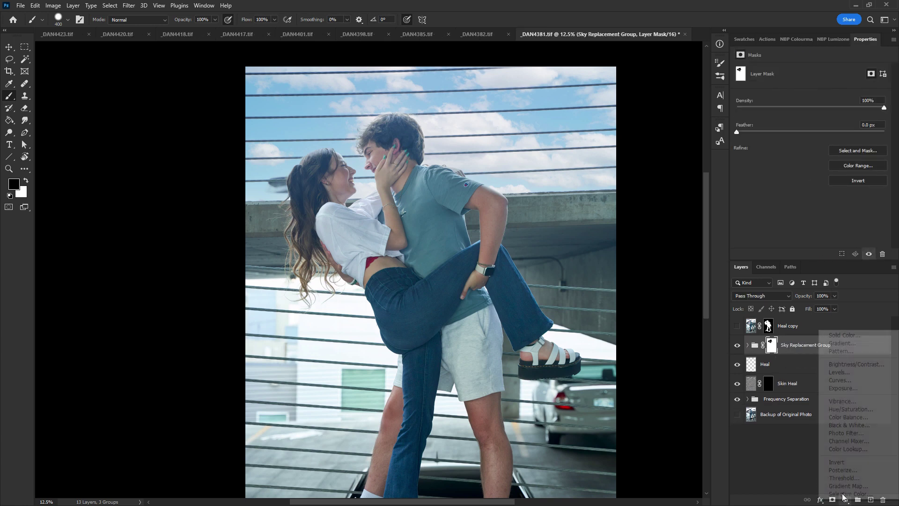
click(842, 380)
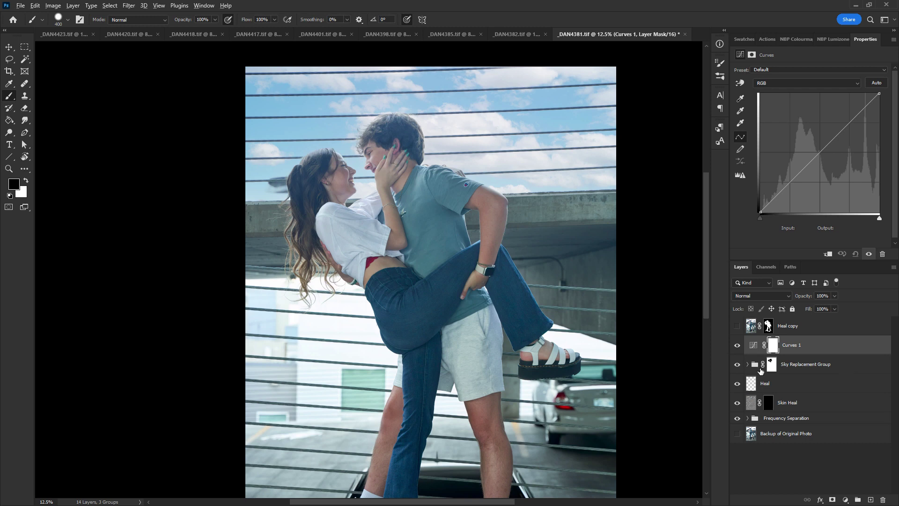
alt+click(757, 354)
Darken the replaced sky by pulling the curve down in the highlights and in the shadows, around input 61 to output 27
drag(846, 126, 847, 133)
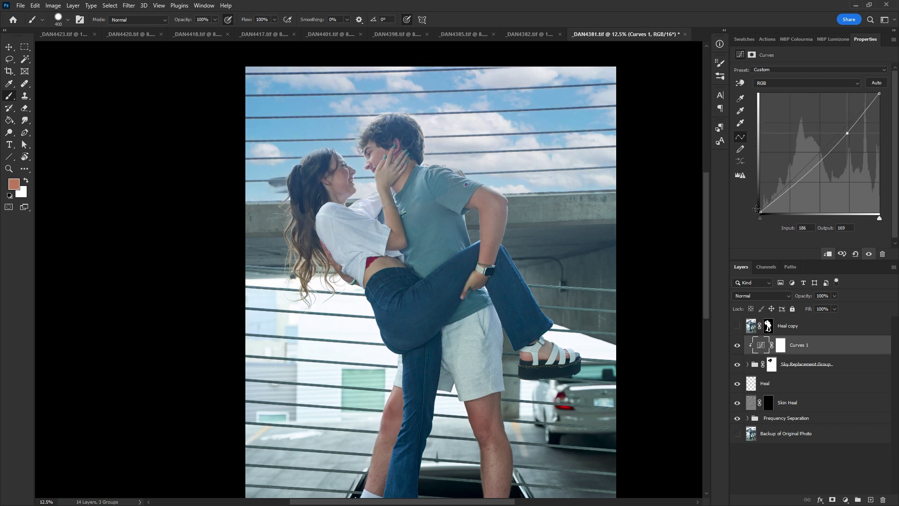
drag(787, 189, 790, 198)
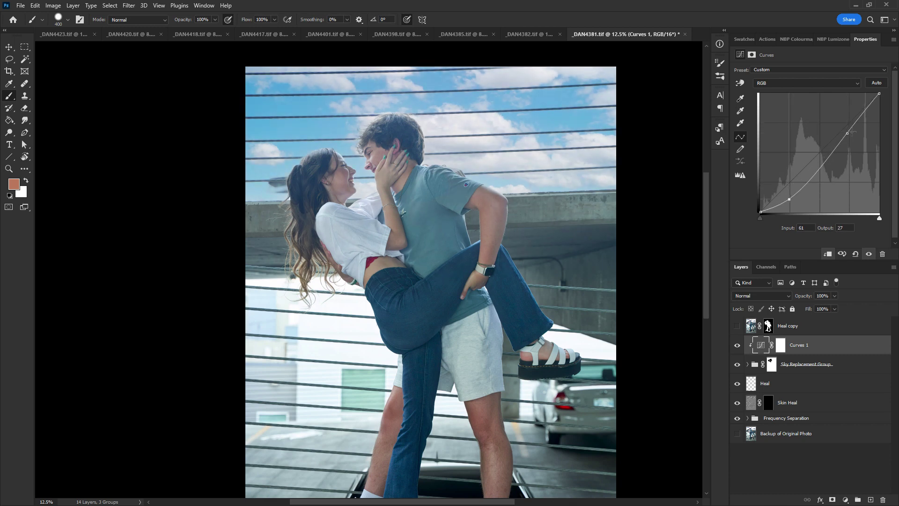
drag(848, 133, 849, 136)
drag(789, 198, 789, 198)
Show the Sky Replacement Group's mask alone and paint out the white gaps in the man's hair with a 150 px black brush
click(768, 365)
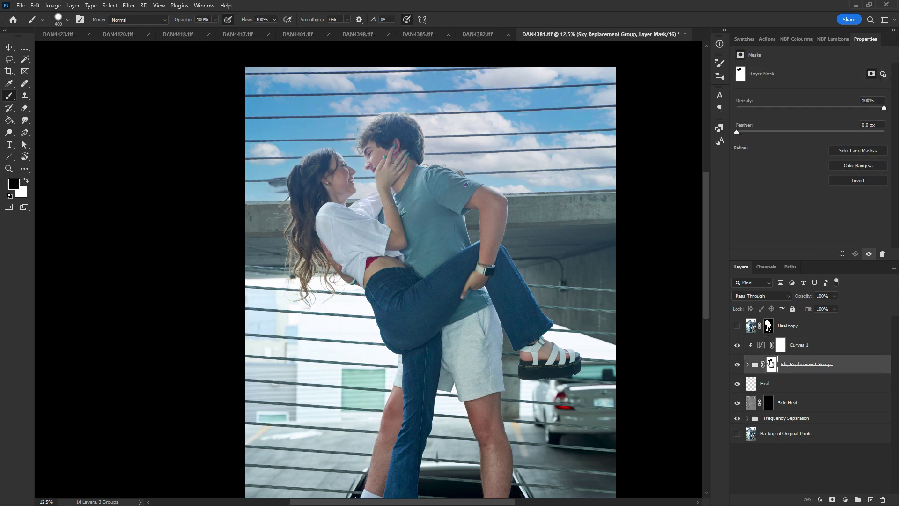
ctrl+click(768, 364)
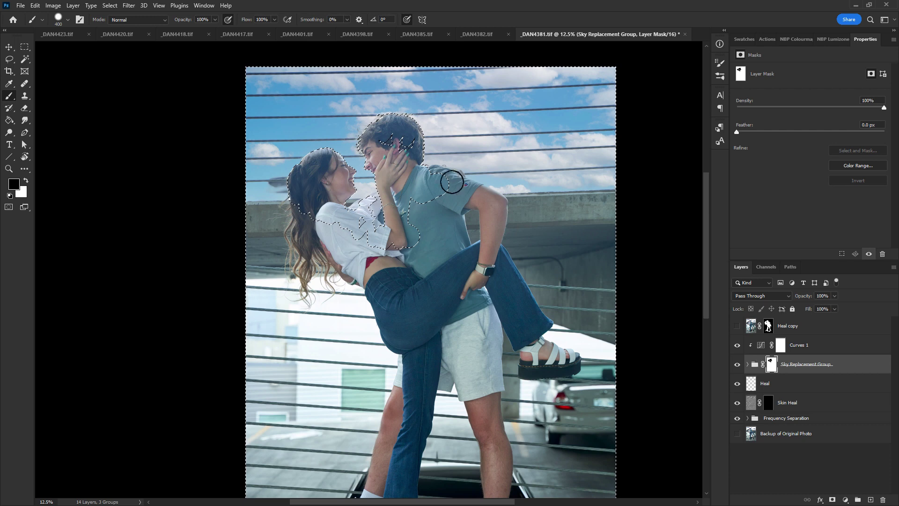
key(ctrl+d)
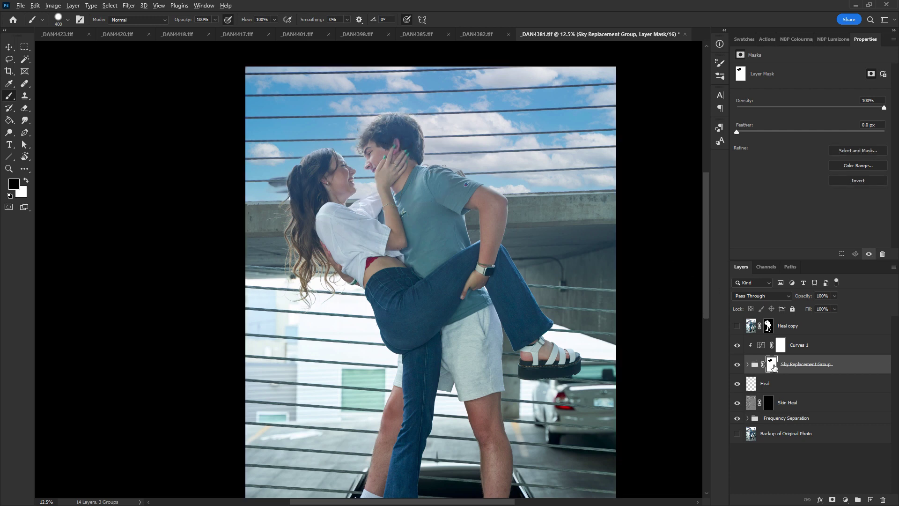
alt+click(771, 365)
key(bracketleft)
key(bracketleft)
key(bracketleft)
key(bracketleft)
key(bracketleft)
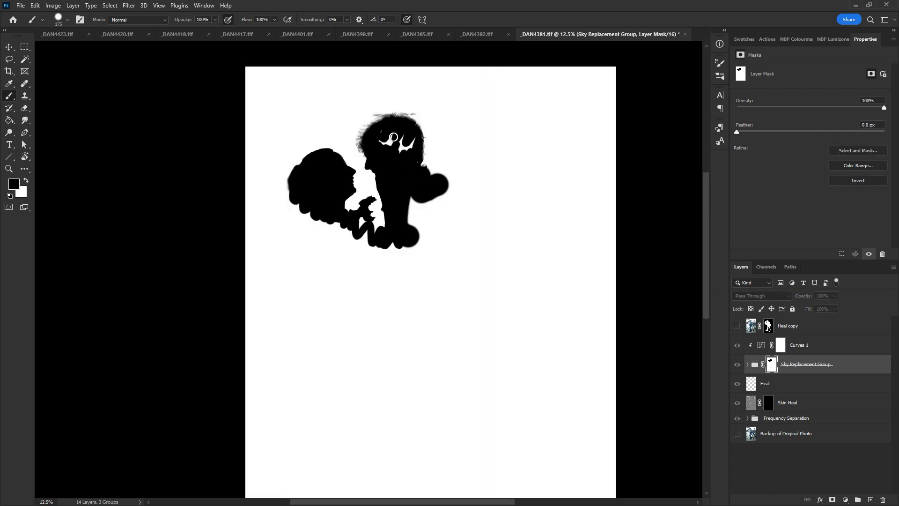
drag(405, 141, 408, 147)
click(754, 364)
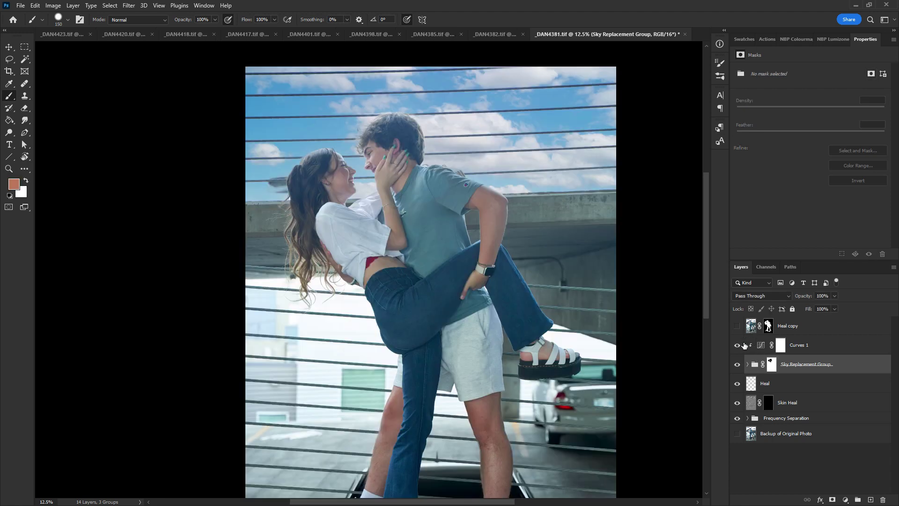
Compare the portrait with and without the Curves 1 adjustment
click(738, 346)
click(737, 346)
click(738, 347)
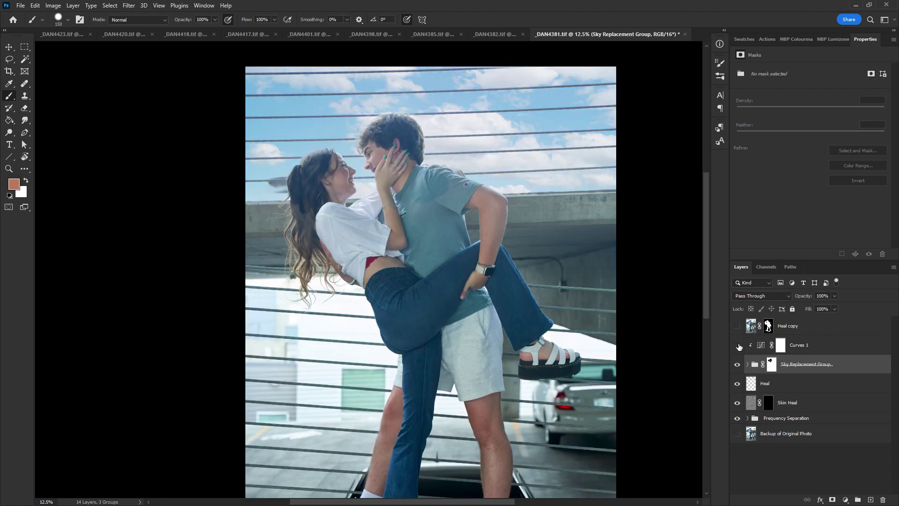
click(738, 346)
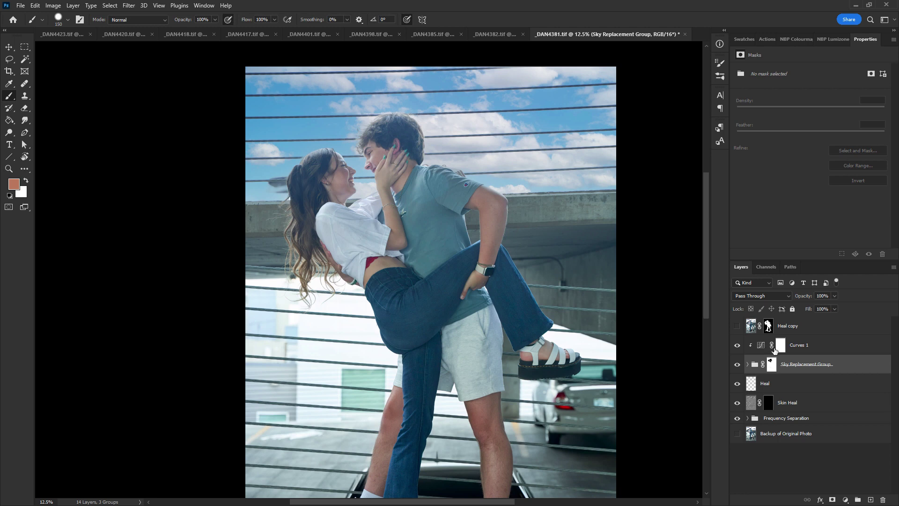
Paint the couple's remaining silhouette black on the Sky Replacement Group's mask, using the Heal copy mask's selection and a 900 px brush
alt+click(771, 364)
mouse_move(432, 200)
mouse_down()
mouse_move(413, 200)
mouse_move(429, 233)
mouse_up()
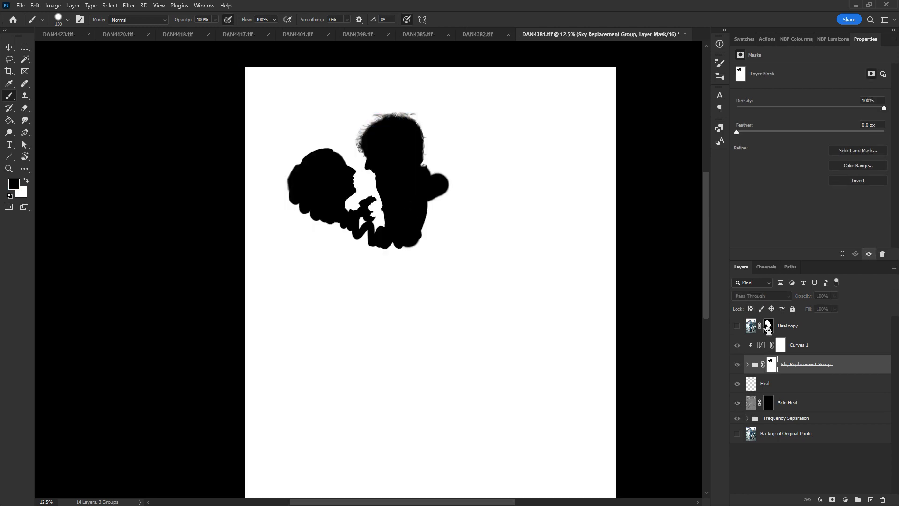
ctrl+click(768, 327)
key(bracketright)
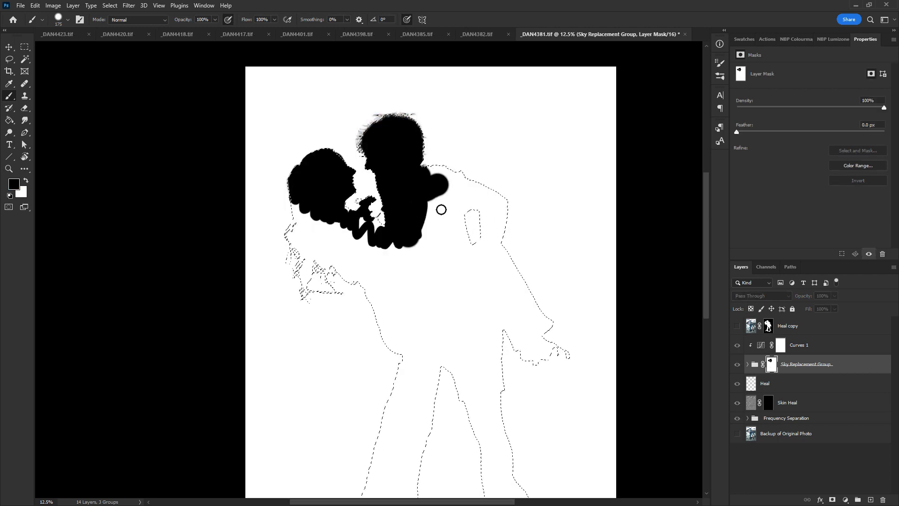
key(bracketright)
key(bracketright)
key(bracketright)
key(bracketright)
key(bracketright)
key(bracketright)
key(bracketright)
key(bracketright)
key(bracketright)
mouse_move(441, 210)
mouse_down()
mouse_move(388, 256)
mouse_move(369, 243)
mouse_move(331, 263)
mouse_move(307, 199)
mouse_move(319, 234)
mouse_move(312, 272)
mouse_move(362, 250)
mouse_move(384, 262)
mouse_up()
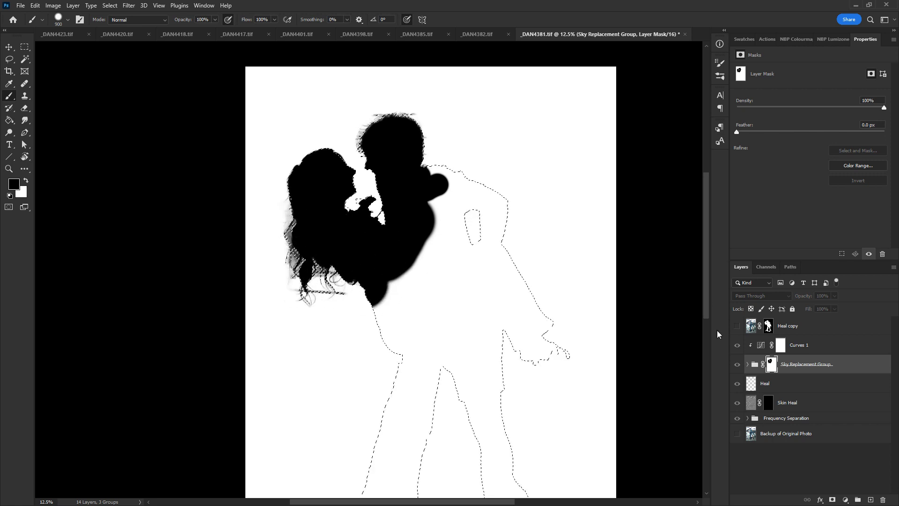
mouse_move(445, 174)
mouse_down()
mouse_move(507, 243)
mouse_move(424, 270)
mouse_move(570, 311)
mouse_move(483, 425)
mouse_move(378, 468)
mouse_move(492, 491)
mouse_move(515, 483)
mouse_up()
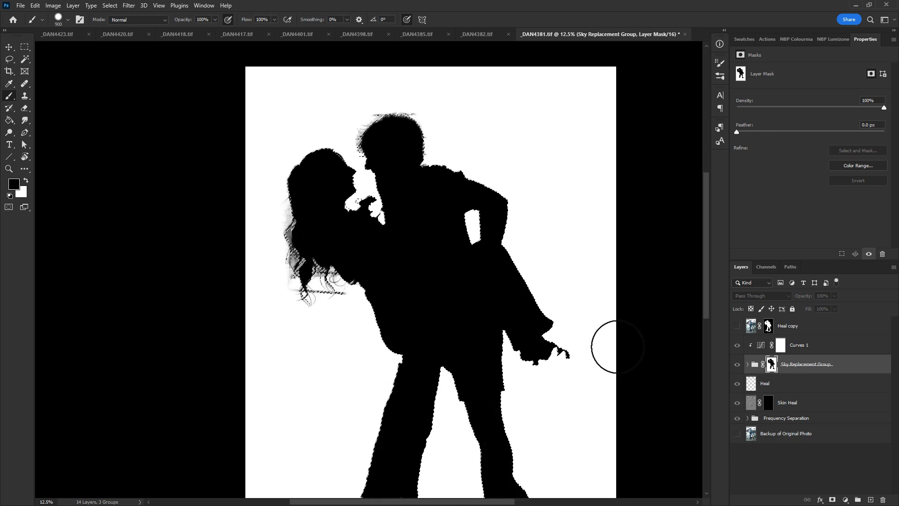
key(ctrl+d)
click(755, 365)
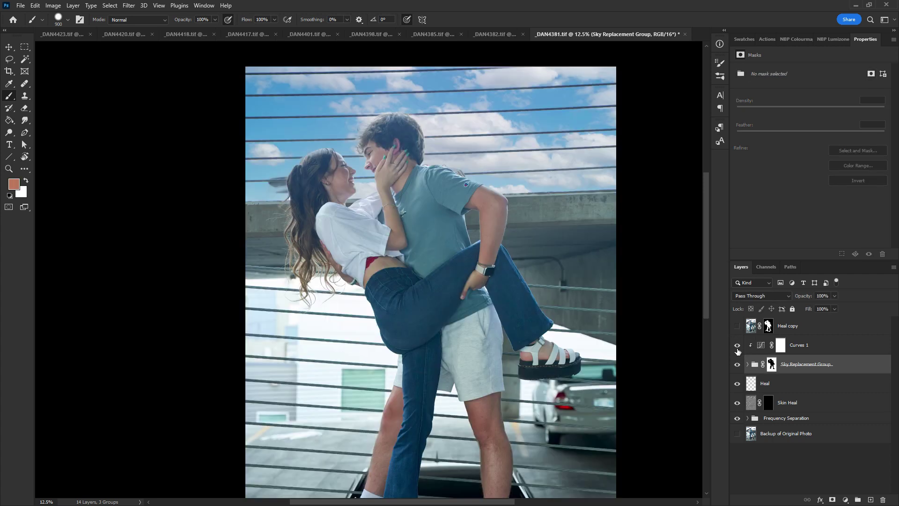
Toggle the Curves 1 adjustment to check that it darkens only the background around the fully masked couple
click(738, 347)
click(738, 347)
click(738, 347)
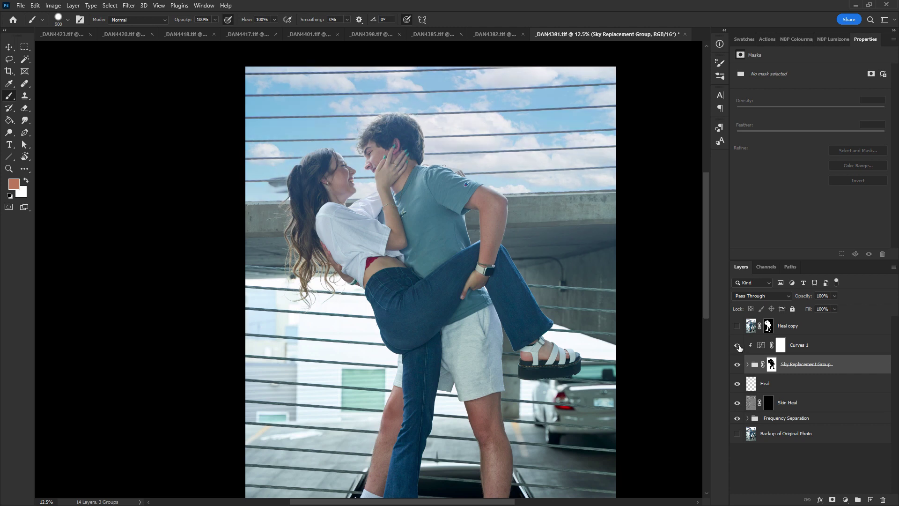
click(738, 346)
Target the Sky Replacement Group's mask and shrink the brush to 175 px
click(779, 339)
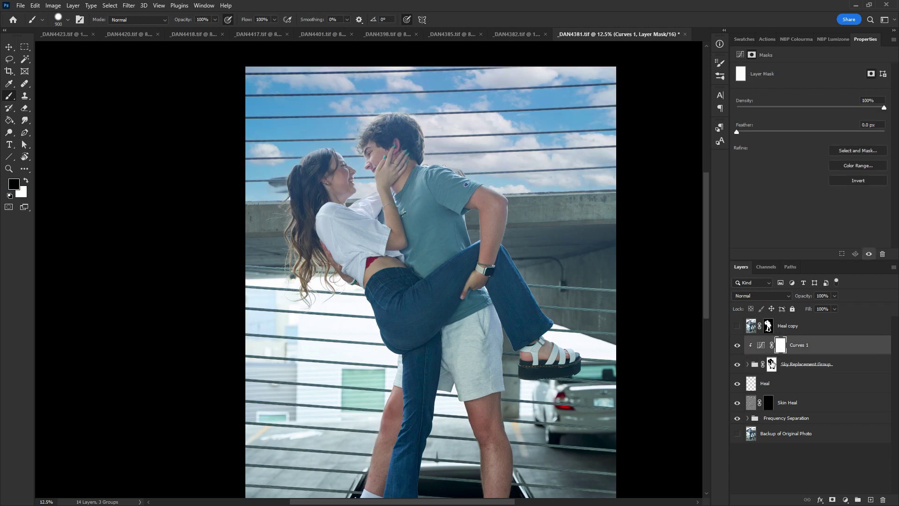
click(771, 364)
key(bracketleft)
key(bracketleft)
key(bracketleft)
key(bracketleft)
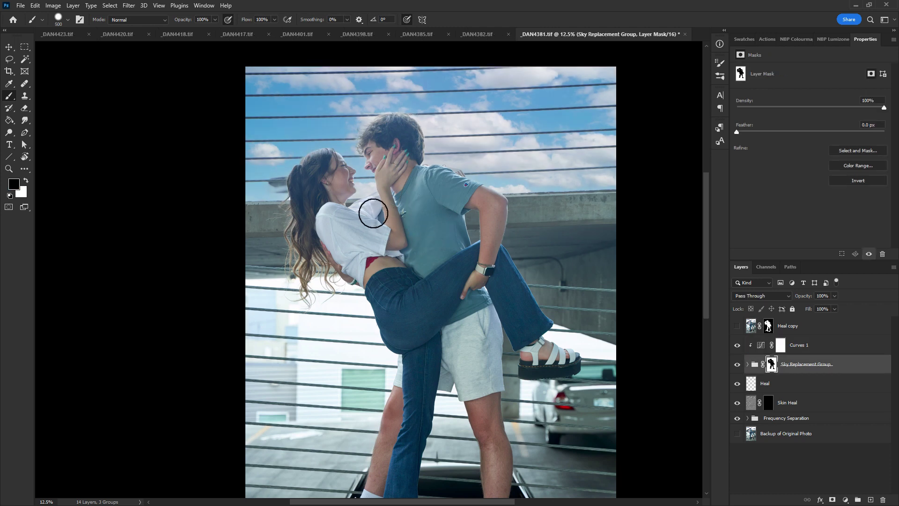
key(bracketleft)
key(bracketleft)
key(bracketleft)
key(bracketleft)
key(bracketleft)
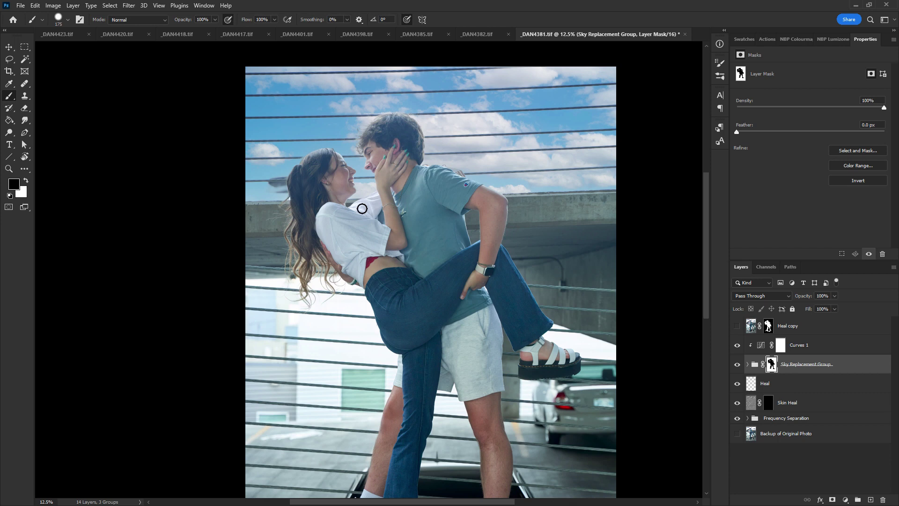
Duplicate the Sky Replacement Group and delete the copy's layer mask
click(748, 364)
click(812, 402)
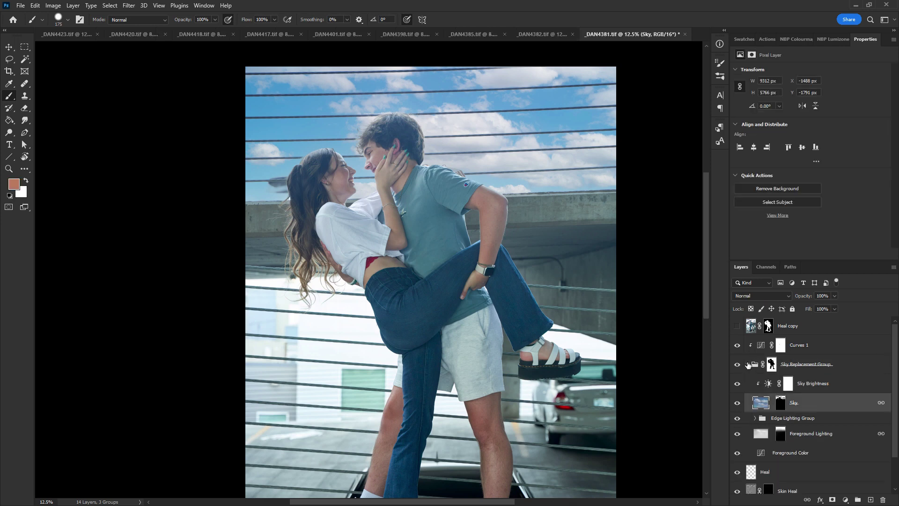
click(748, 365)
shift+click(813, 347)
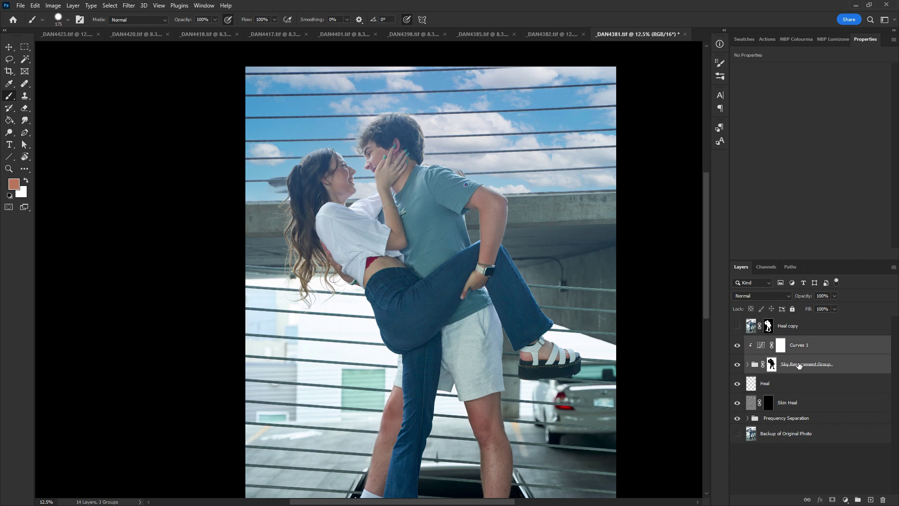
click(834, 369)
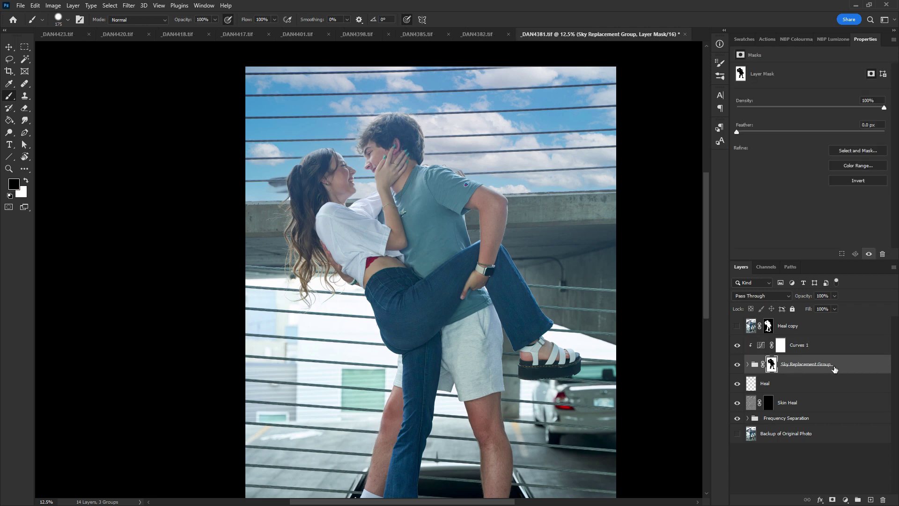
drag(835, 369, 870, 500)
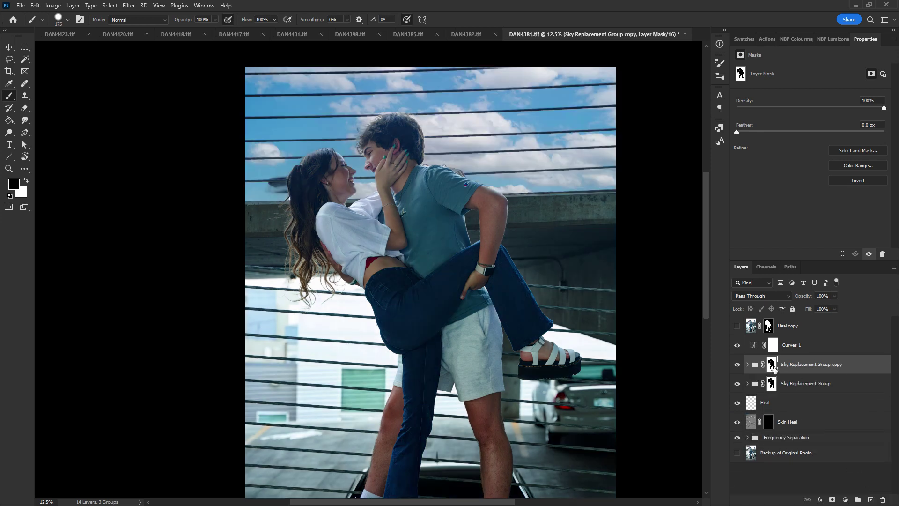
drag(772, 367, 883, 500)
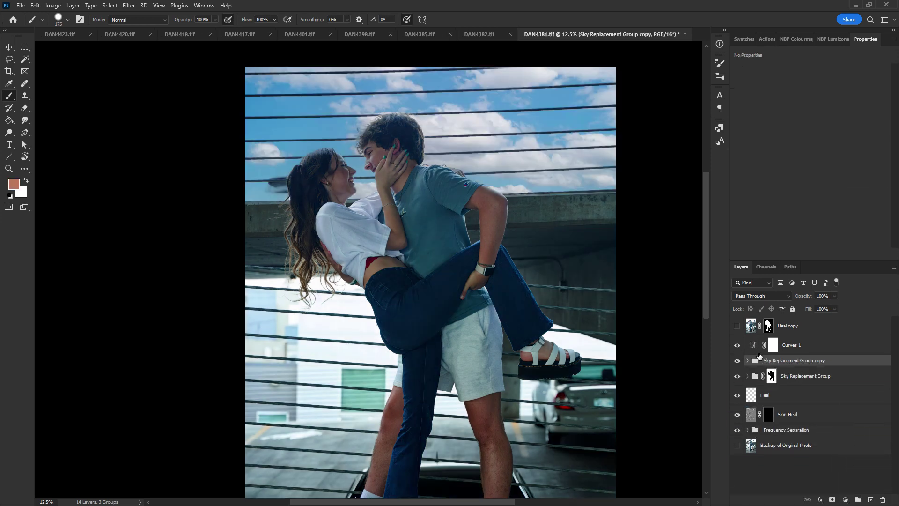
Move Curves 1 directly above the original Sky Replacement Group and clip it to that group again
drag(756, 348, 759, 369)
alt+click(760, 366)
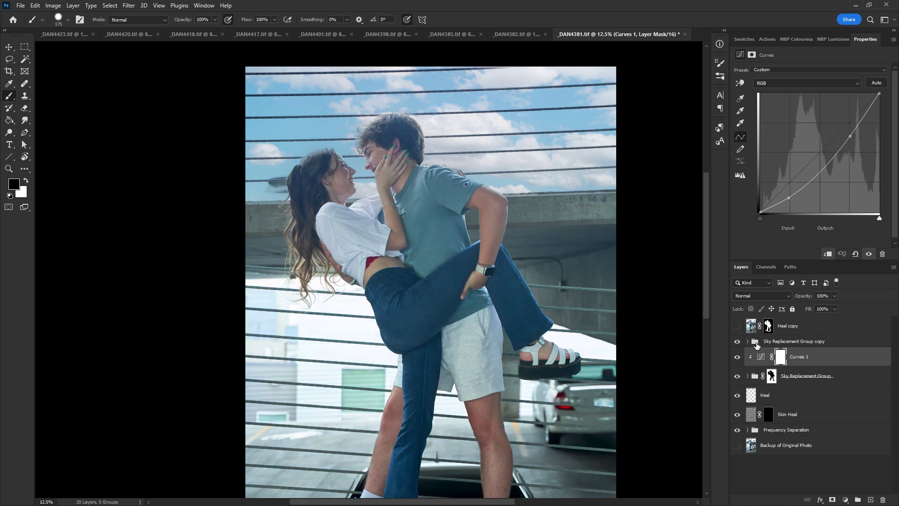
Merge the Sky Replacement Group copy into a single layer and convert it to a smart object
click(756, 345)
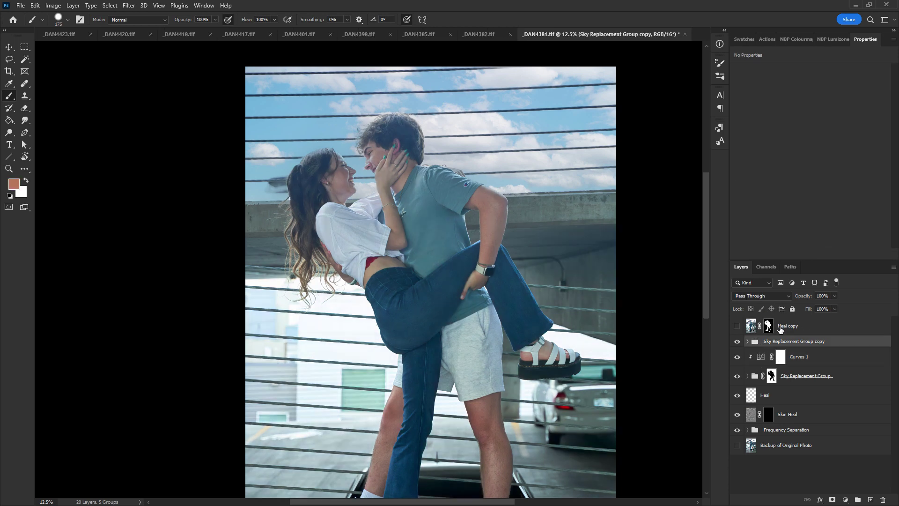
key(ctrl+e)
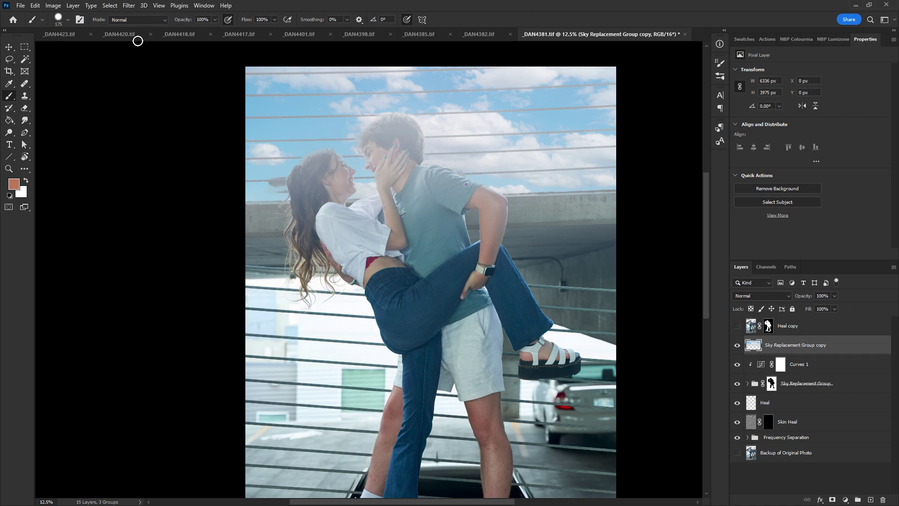
right_click(848, 345)
right_click(861, 344)
right_click(861, 345)
click(813, 268)
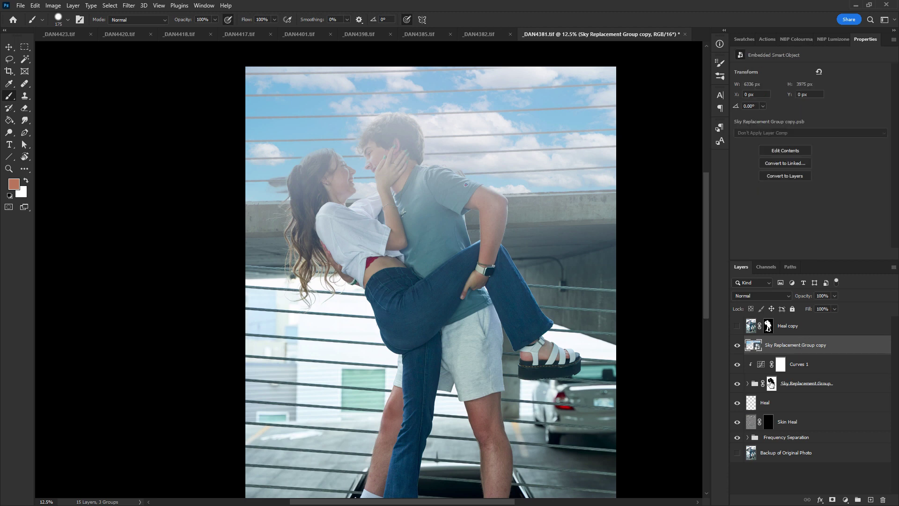
Copy the Sky Replacement Group's mask onto the smart object and target the smart object's image
alt+drag(770, 383, 758, 351)
click(752, 345)
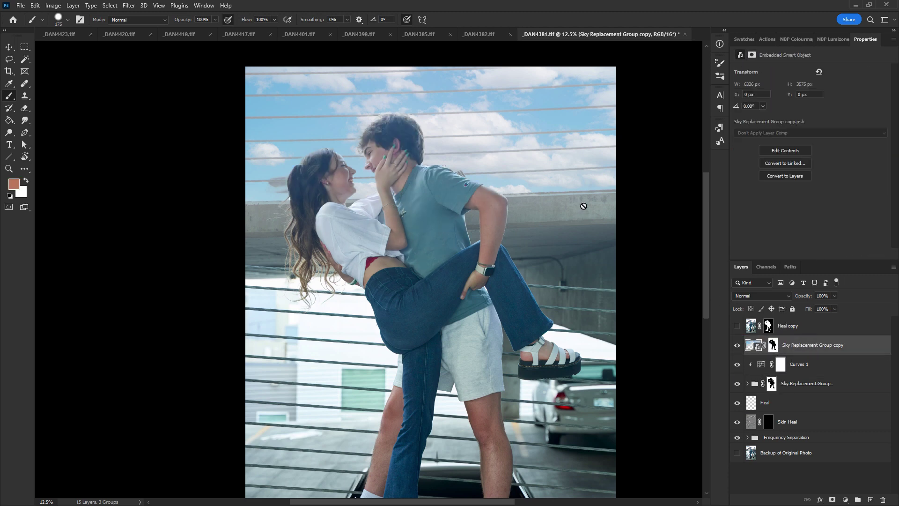
Apply a Gaussian Blur smart filter to the Sky Replacement Group copy with a radius above 23.5 pixels
click(129, 5)
mouse_move(156, 125)
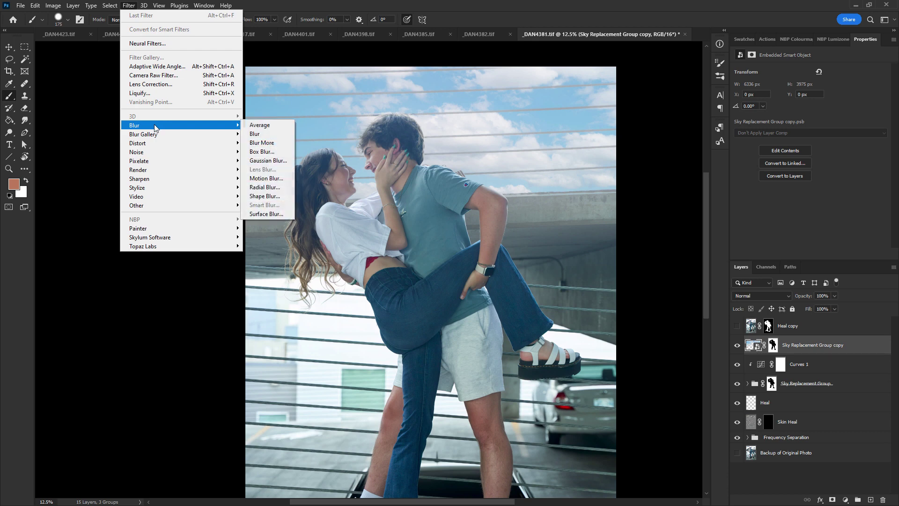
click(269, 163)
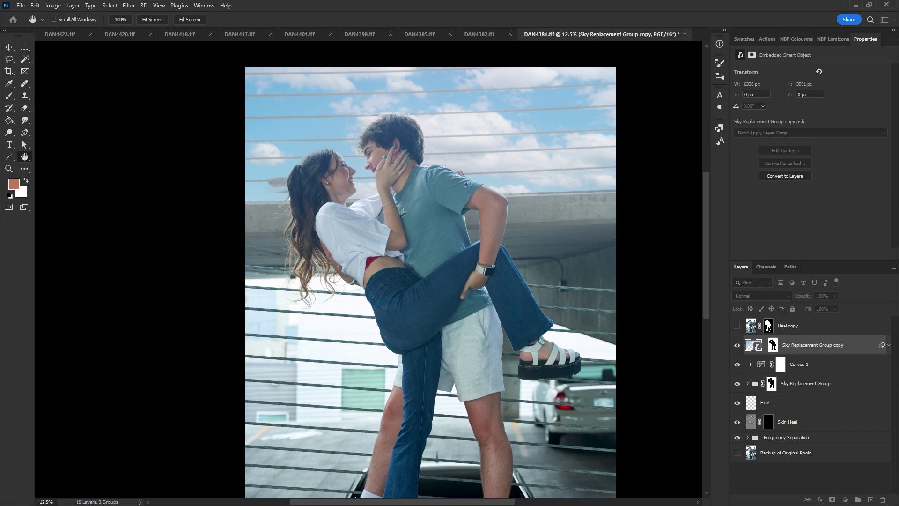
drag(23, 380, 582, 116)
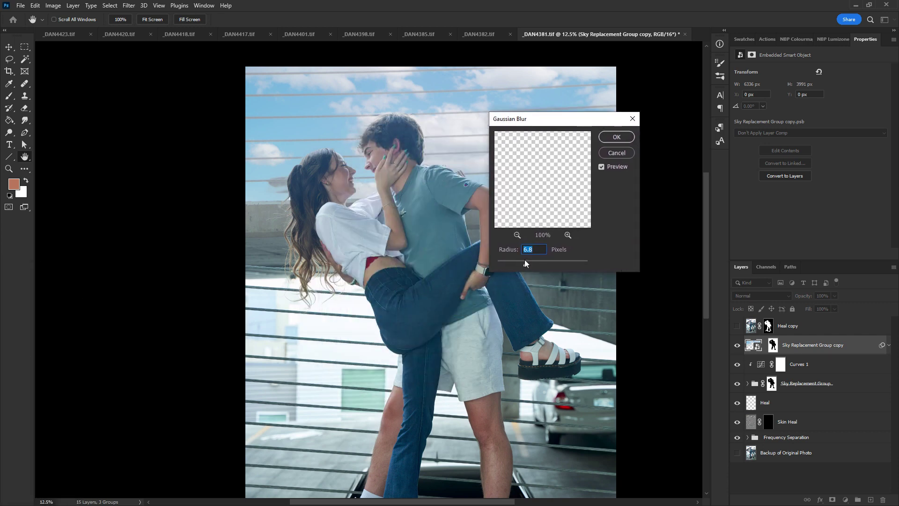
mouse_move(525, 265)
mouse_down()
mouse_move(547, 266)
mouse_move(538, 265)
mouse_up()
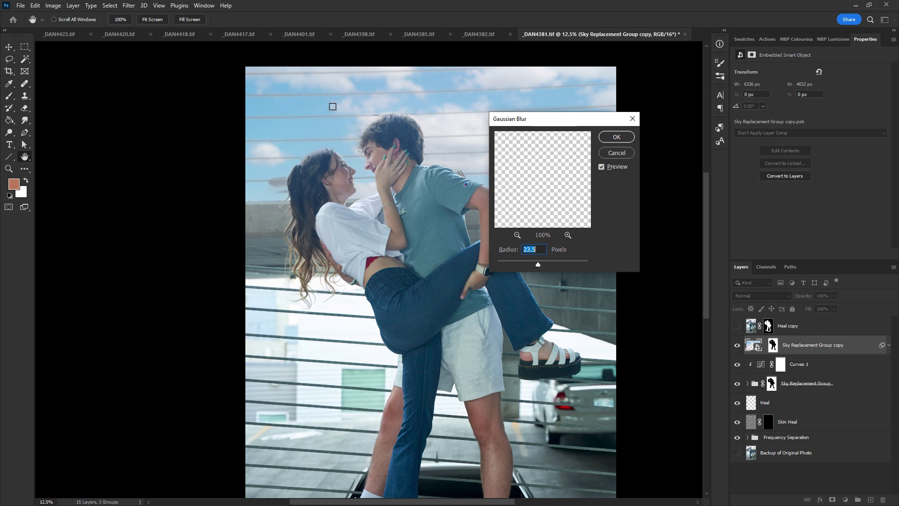
drag(538, 266, 544, 267)
drag(546, 266, 544, 265)
click(615, 137)
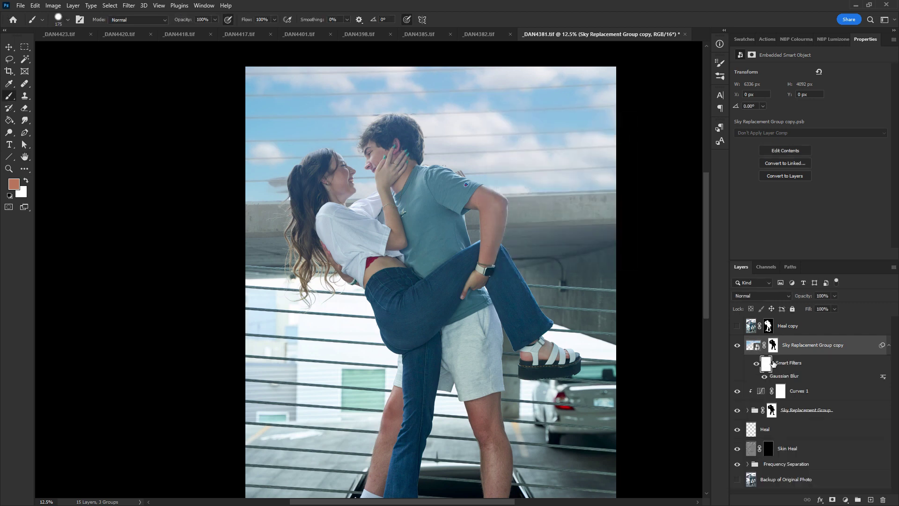
Replace the layer mask on the Sky Replacement Group copy with a copy of the Sky layer's mask, and compare the sky with that layer off
click(771, 363)
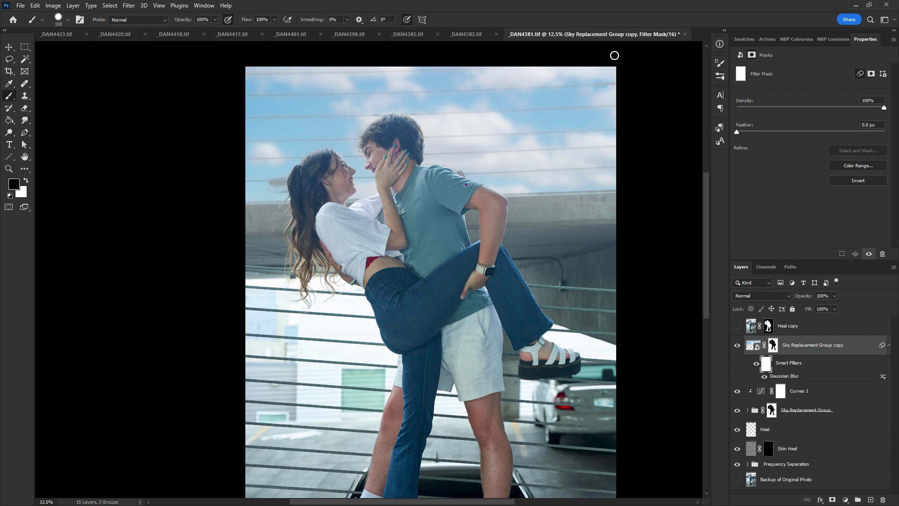
click(748, 411)
click(878, 359)
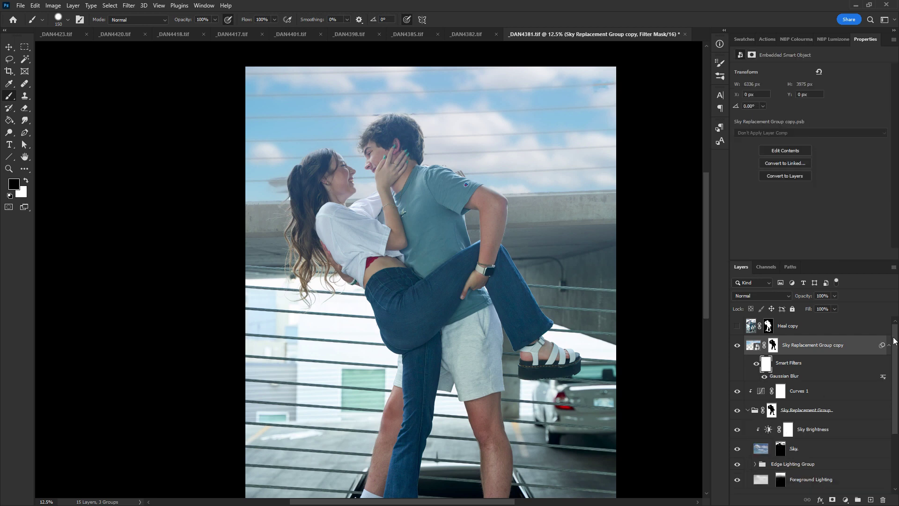
drag(893, 341, 855, 379)
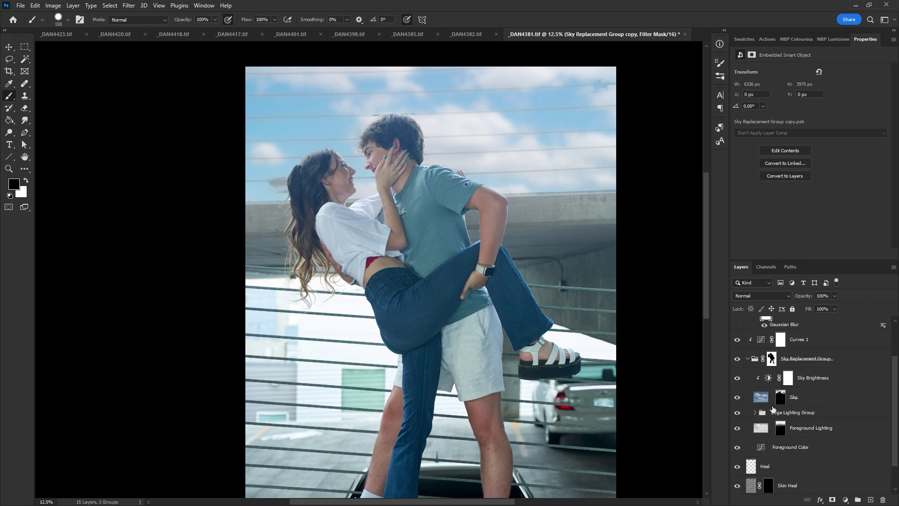
ctrl+click(781, 400)
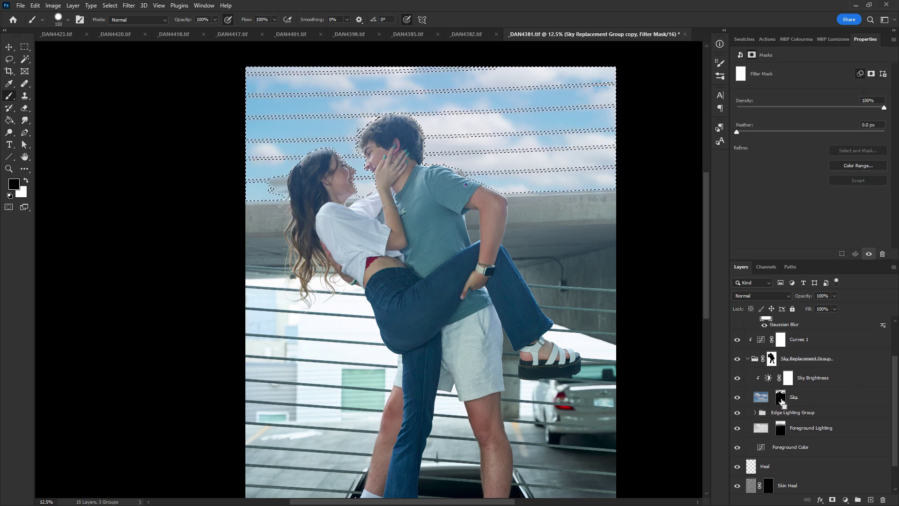
key(ctrl+d)
scroll(893, 370, up, 3)
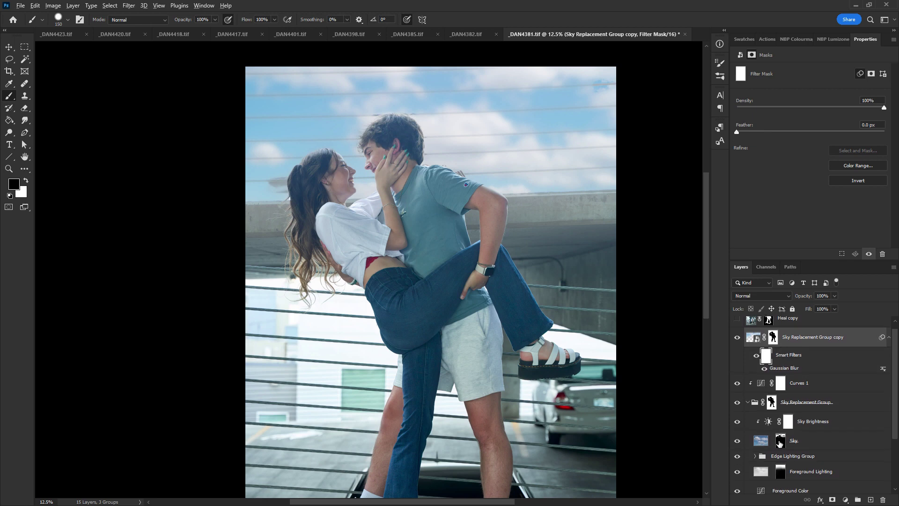
drag(781, 442, 771, 356)
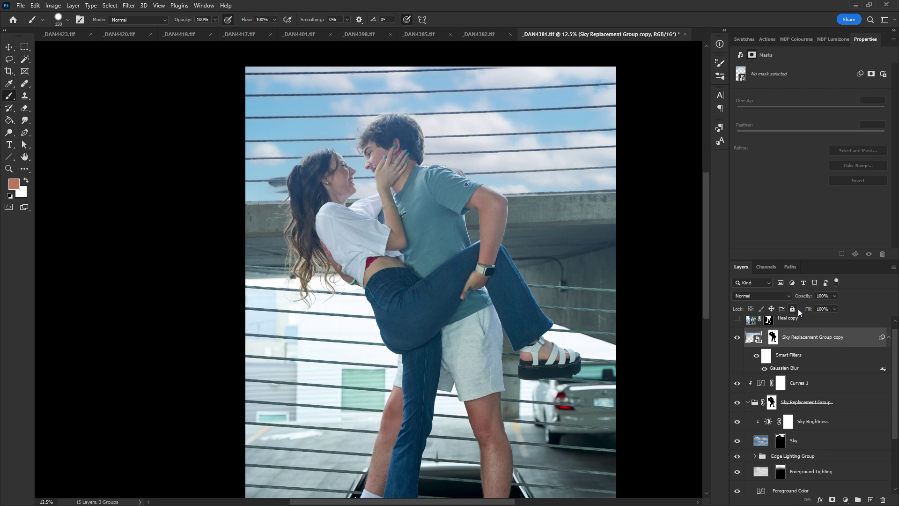
click(737, 338)
click(738, 338)
click(748, 403)
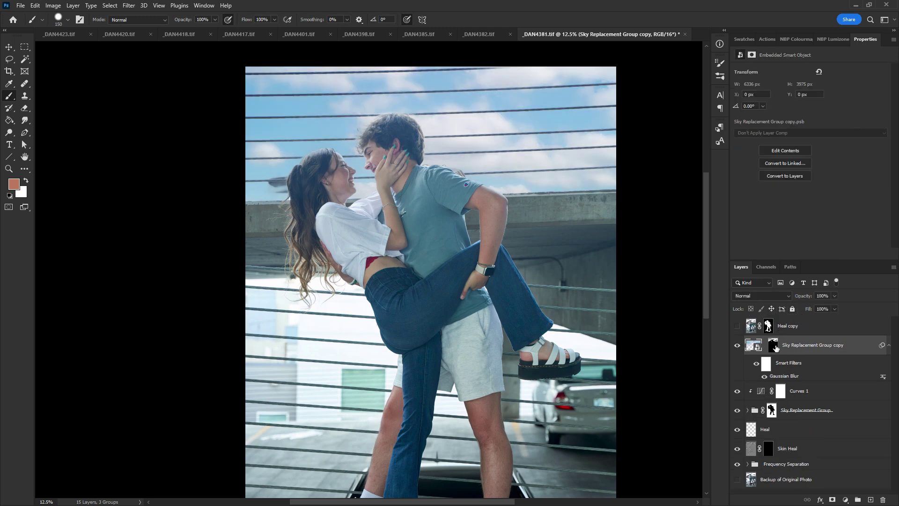
Try the Overlay blend mode on the Sky Replacement Group copy with its mask loaded as a selection, and return to Normal
click(773, 346)
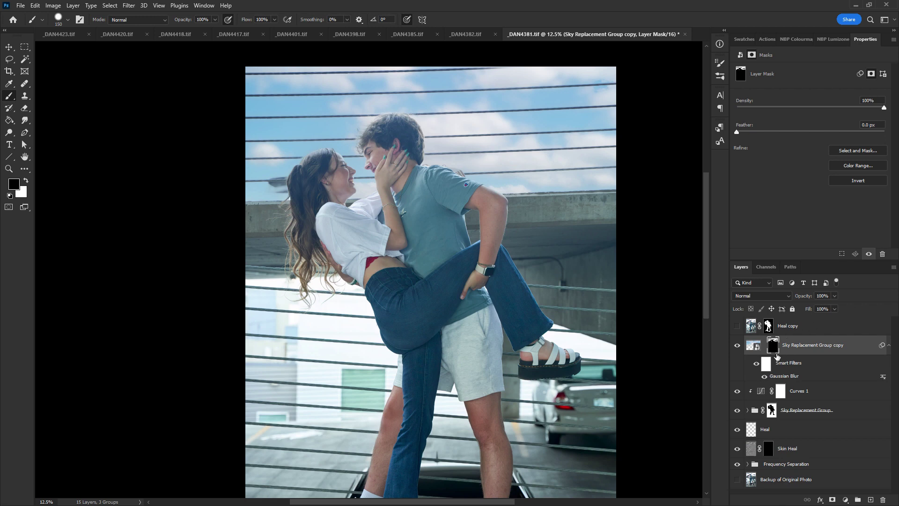
click(767, 367)
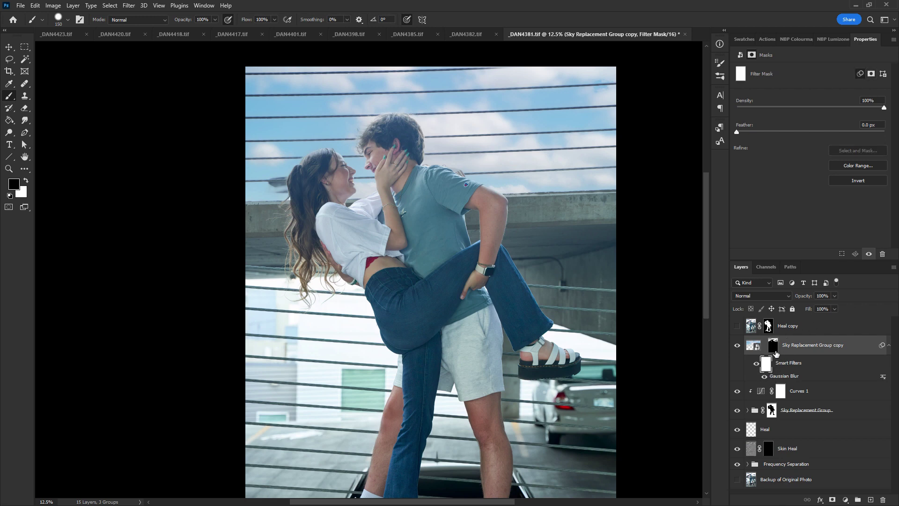
ctrl+click(775, 350)
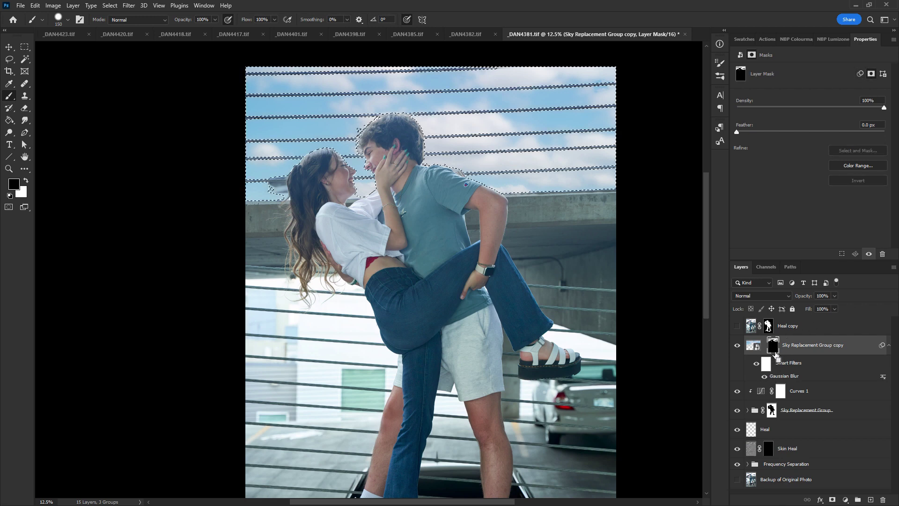
click(753, 345)
click(761, 295)
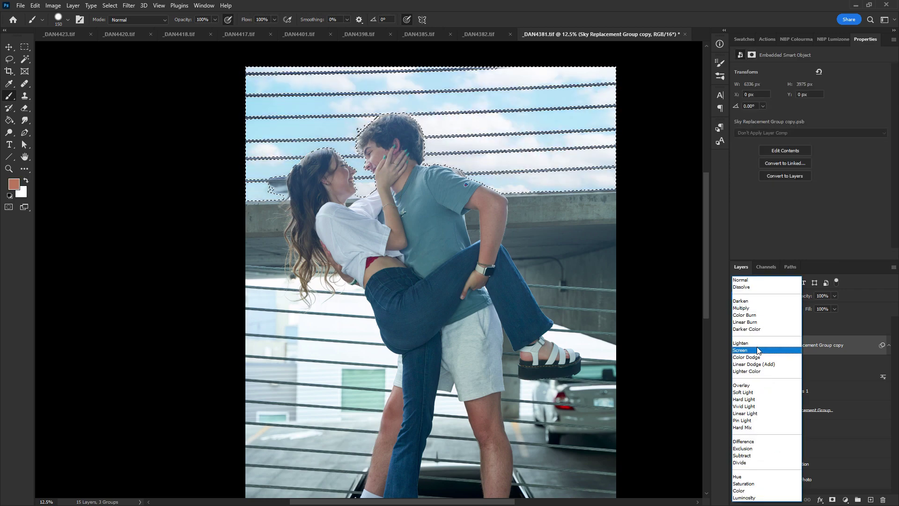
click(758, 386)
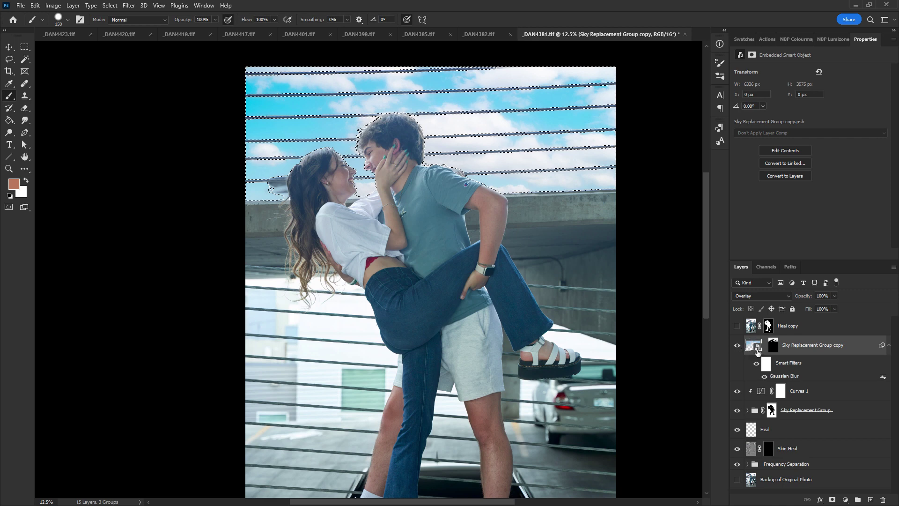
key(ctrl+d)
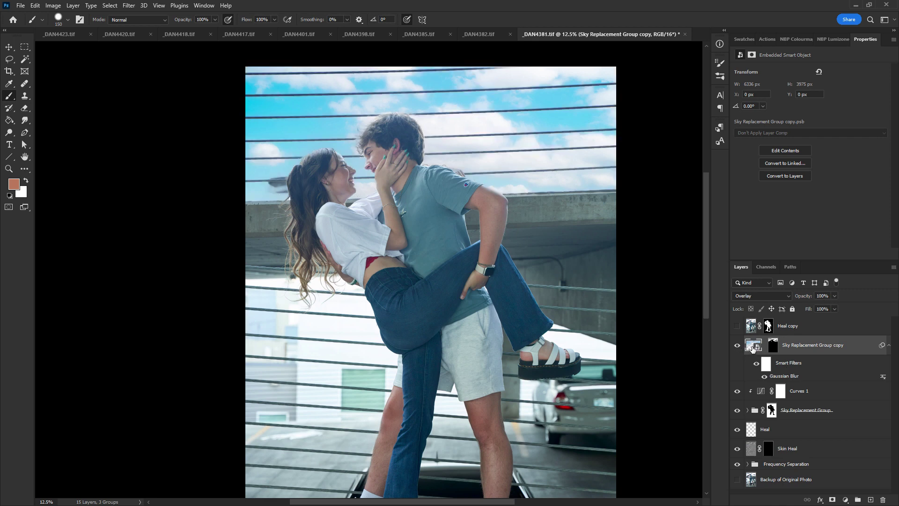
click(752, 295)
click(752, 283)
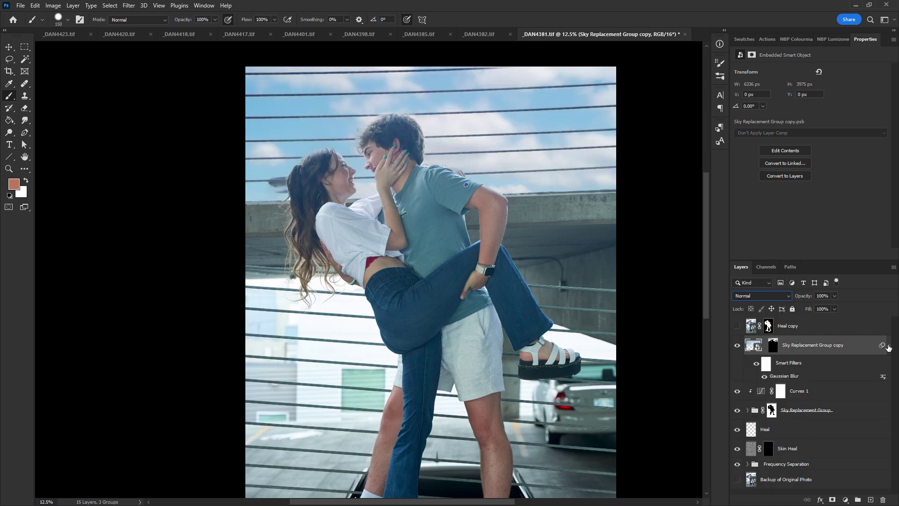
Examine the blown-out background behind the couple and preview the Heal copy mask as a selection around them
click(888, 345)
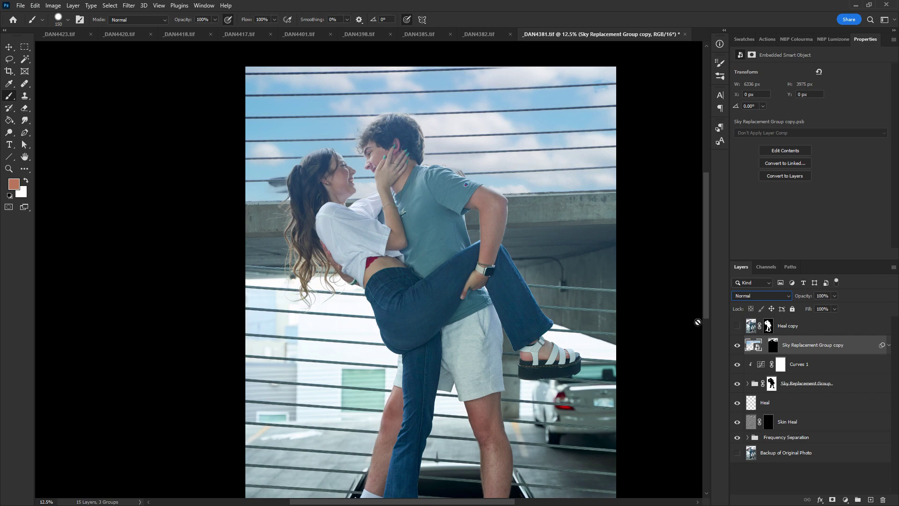
key(ctrl+minus)
key(ctrl+plus)
drag(471, 245, 530, 276)
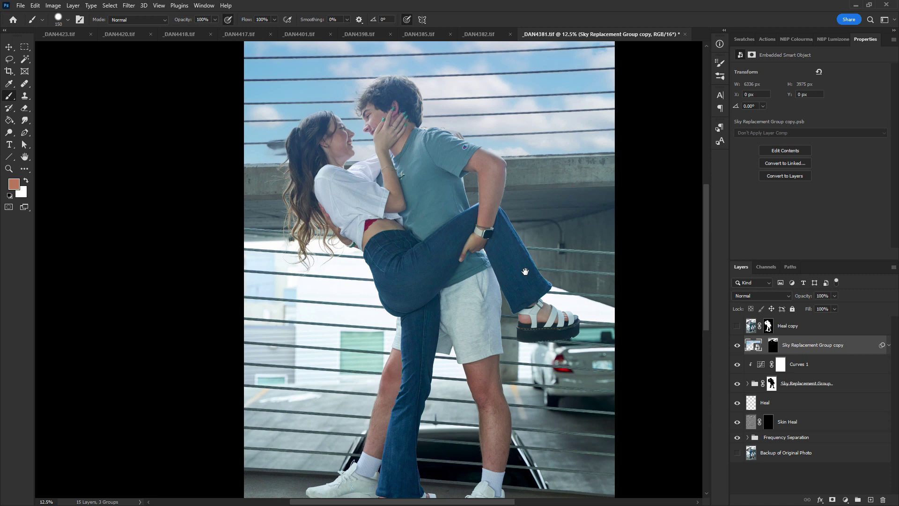
drag(540, 178, 518, 201)
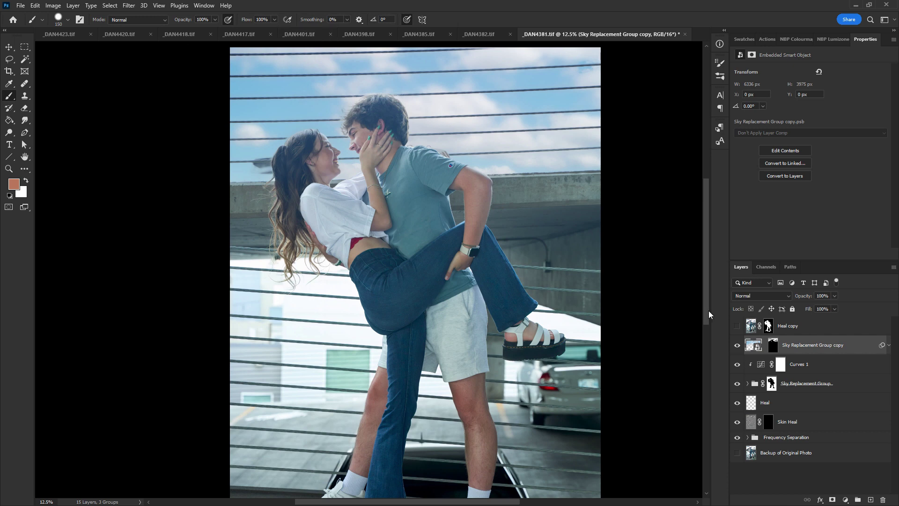
scroll(710, 328, down, 1)
drag(710, 325, 709, 324)
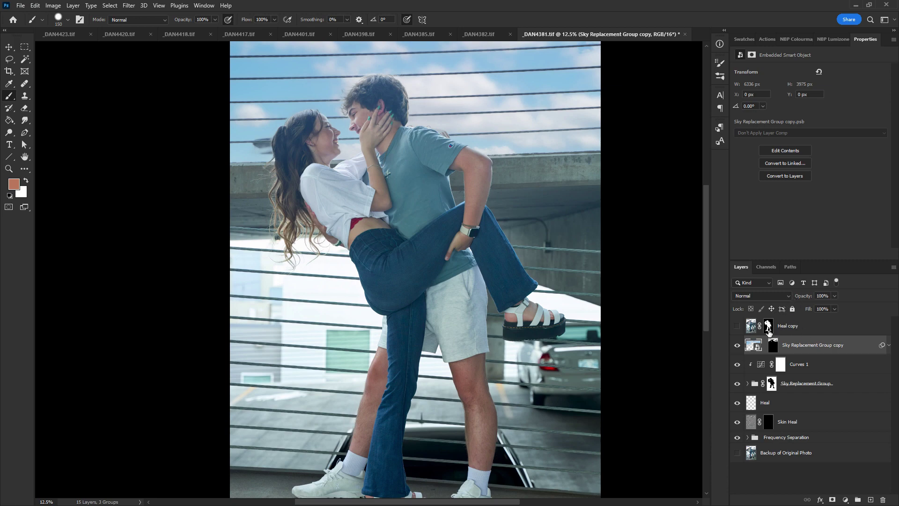
ctrl+click(768, 326)
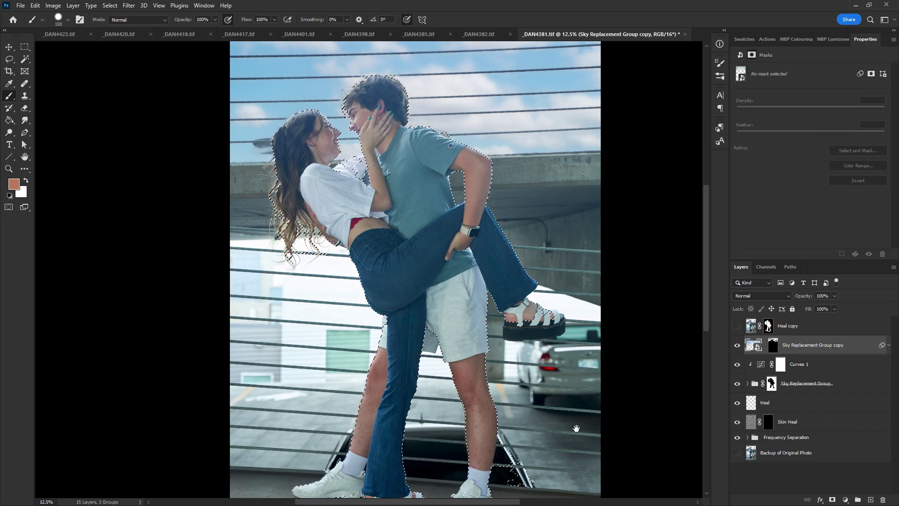
drag(427, 336, 442, 311)
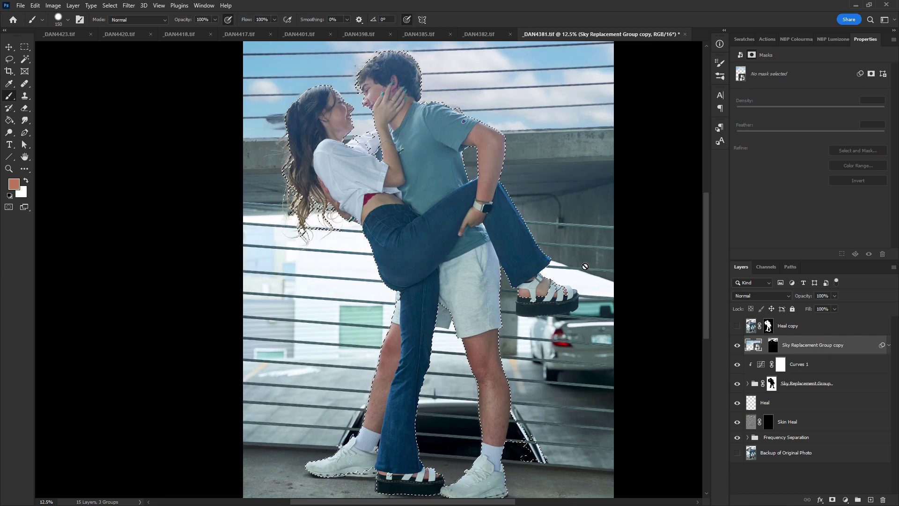
key(ctrl+d)
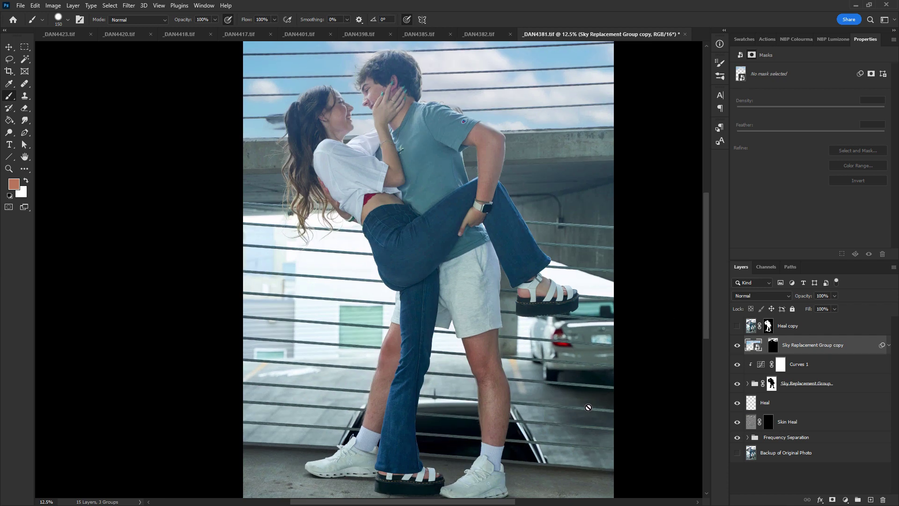
click(739, 325)
click(843, 498)
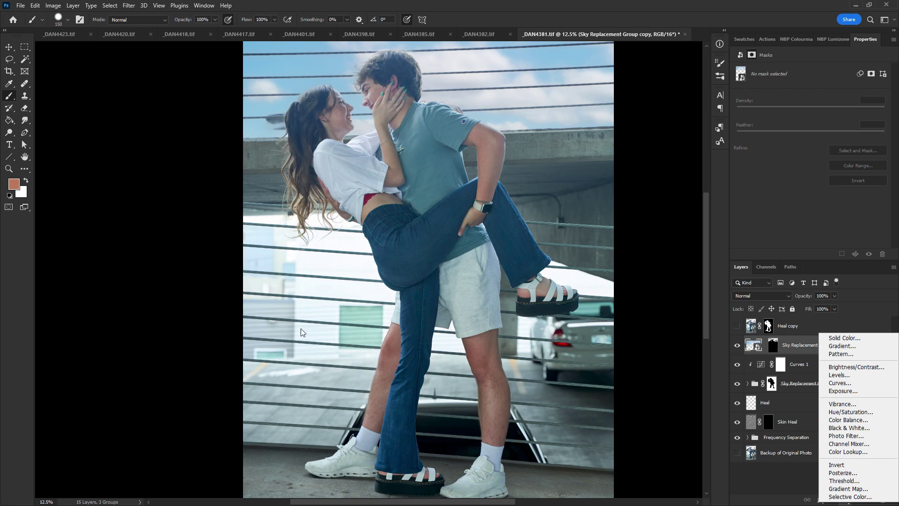
click(749, 431)
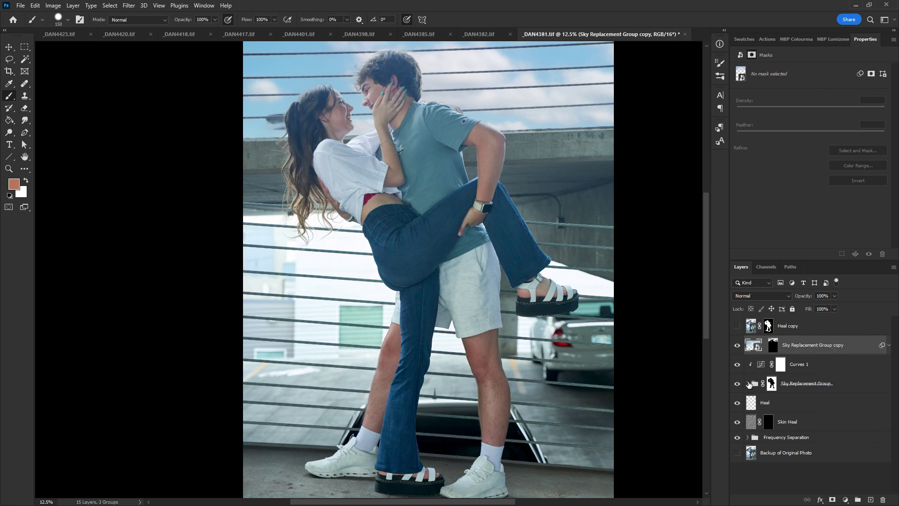
Duplicate the Sky Replacement Group and move the original group directly above the blurred Sky Replacement Group copy
click(748, 384)
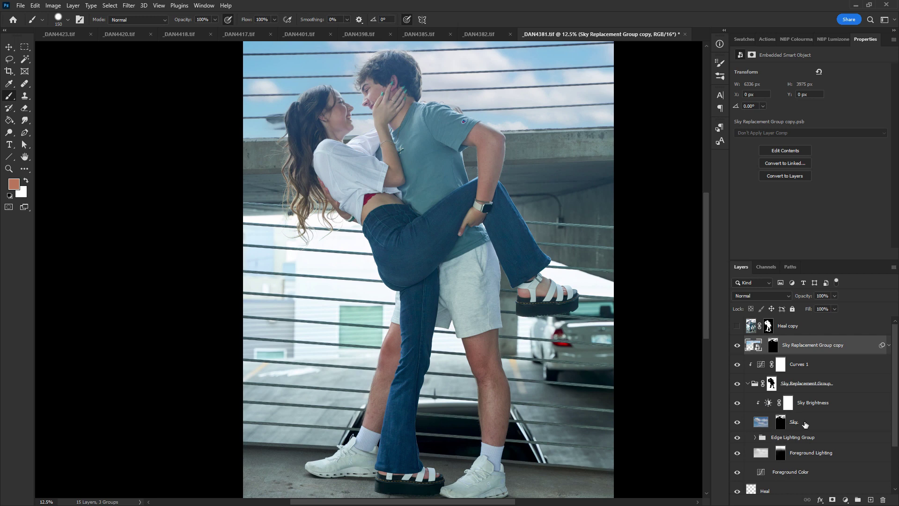
click(748, 384)
key(ctrl+j)
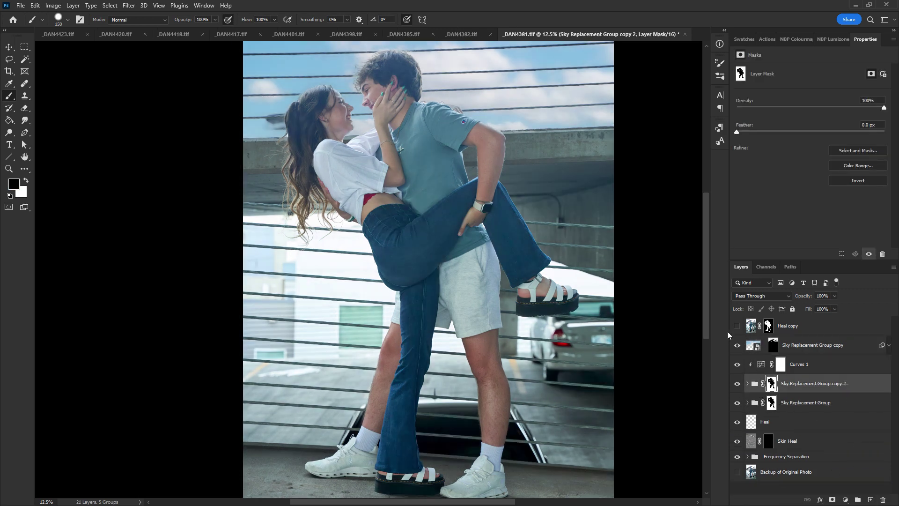
drag(758, 379, 766, 335)
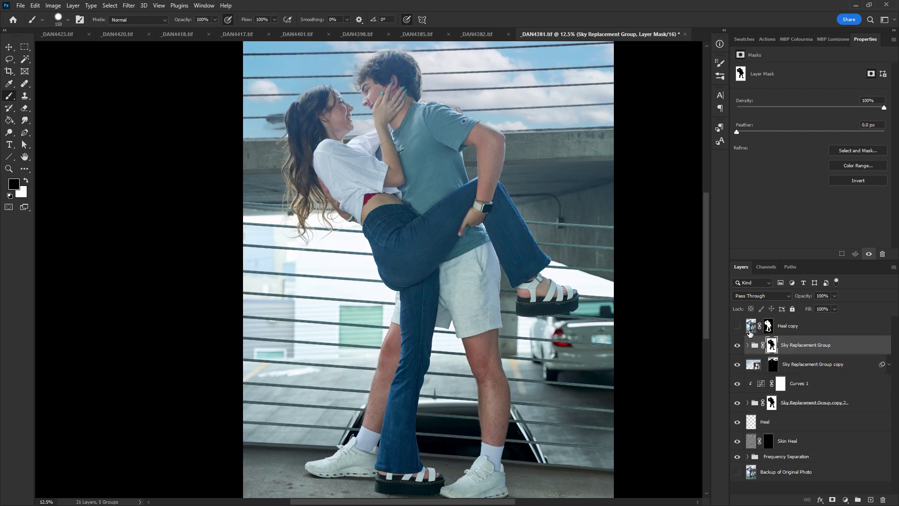
Hide the Sky Replacement Group copy and copy 2, and expand the moved Sky Replacement Group to show its layers
click(748, 346)
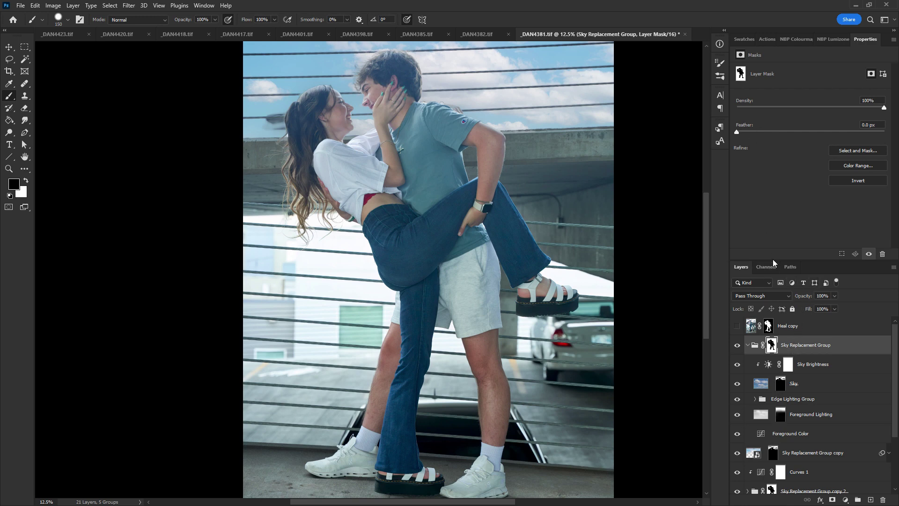
drag(772, 259, 772, 174)
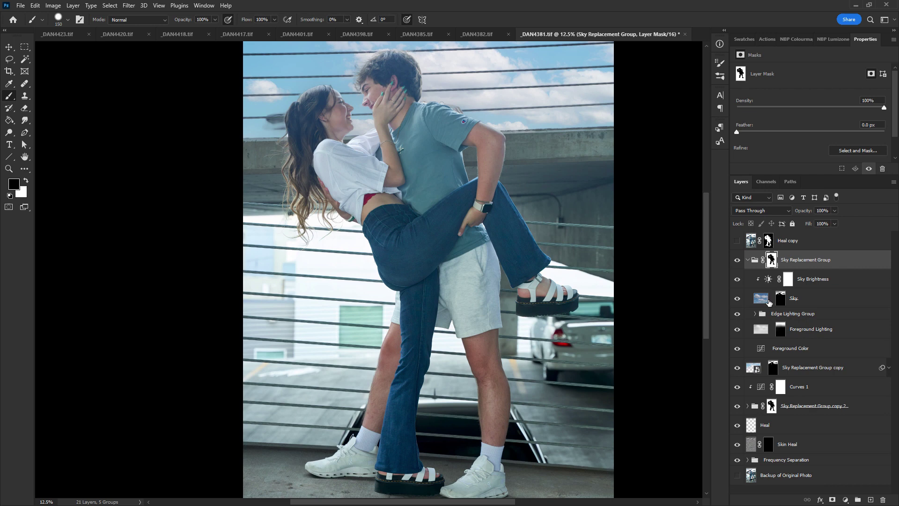
click(737, 299)
click(738, 299)
click(748, 260)
click(737, 319)
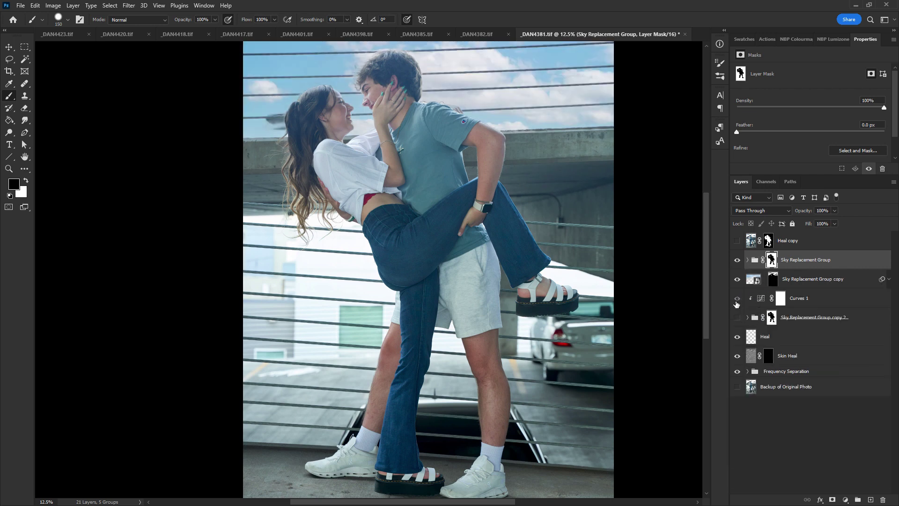
click(748, 261)
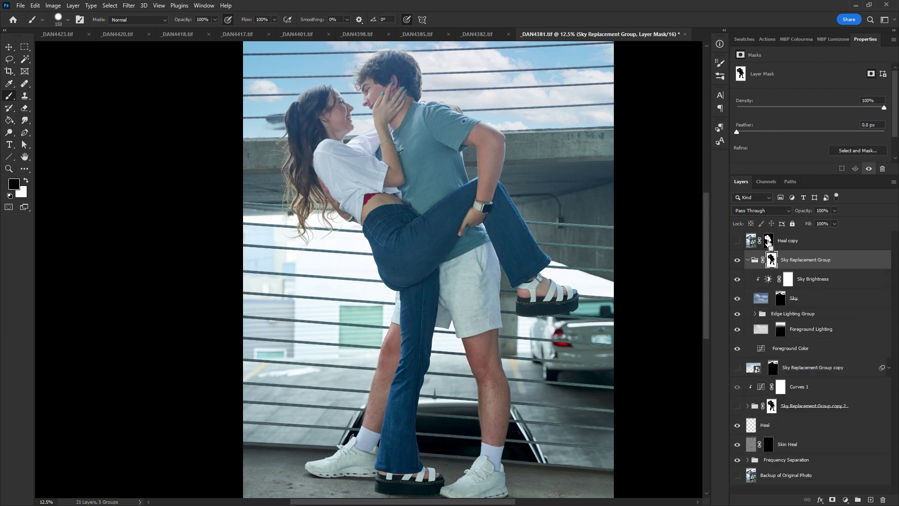
Delete the layer masks from the Sky Replacement Group and from its Sky layer
ctrl+click(771, 259)
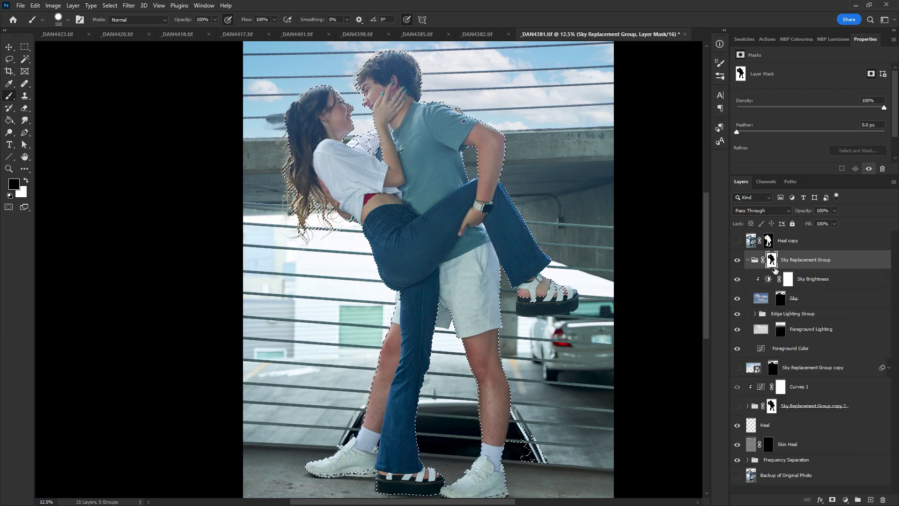
key(ctrl+d)
drag(772, 263, 882, 499)
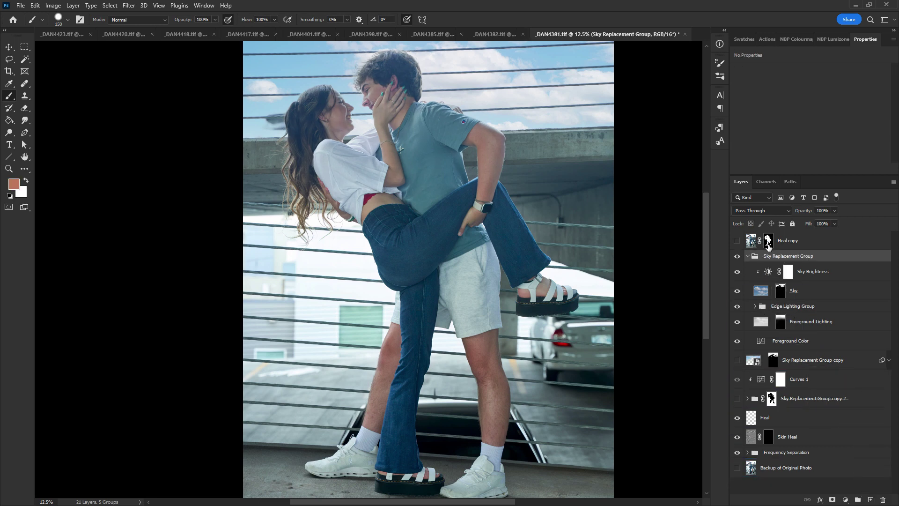
click(780, 291)
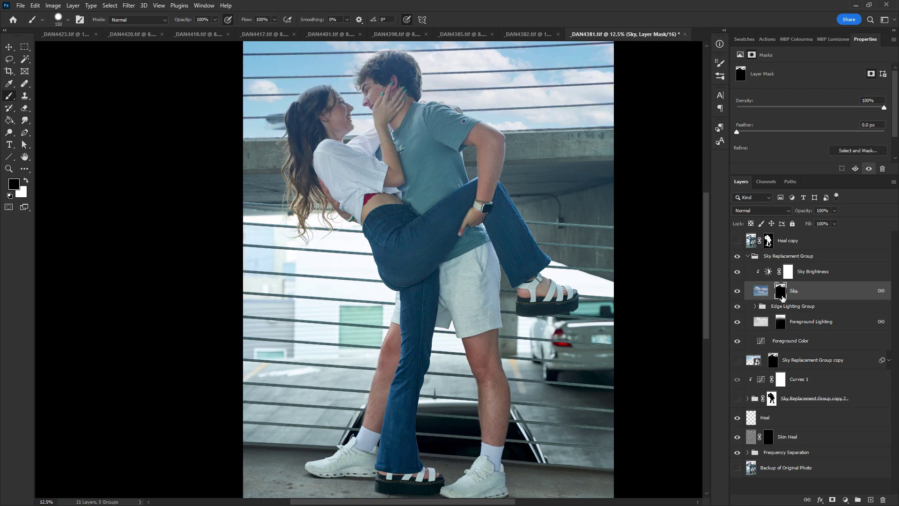
drag(782, 298, 882, 499)
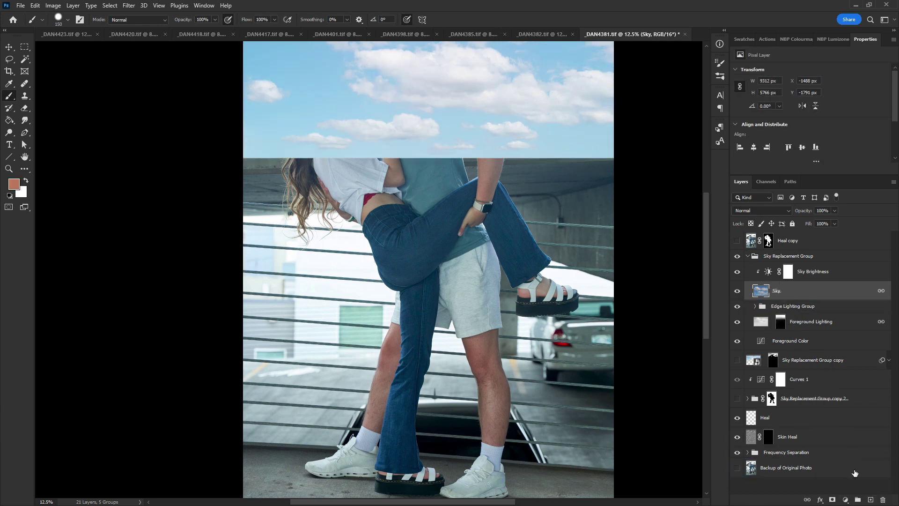
Move the unmasked Sky image down to cover the bright lower background behind the couple
scroll(518, 185, up, 3)
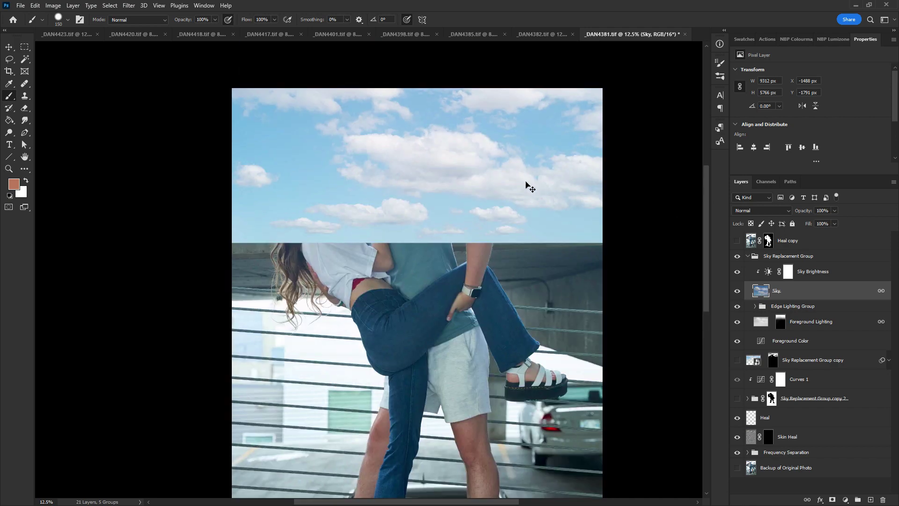
drag(527, 187, 537, 395)
drag(571, 324, 568, 249)
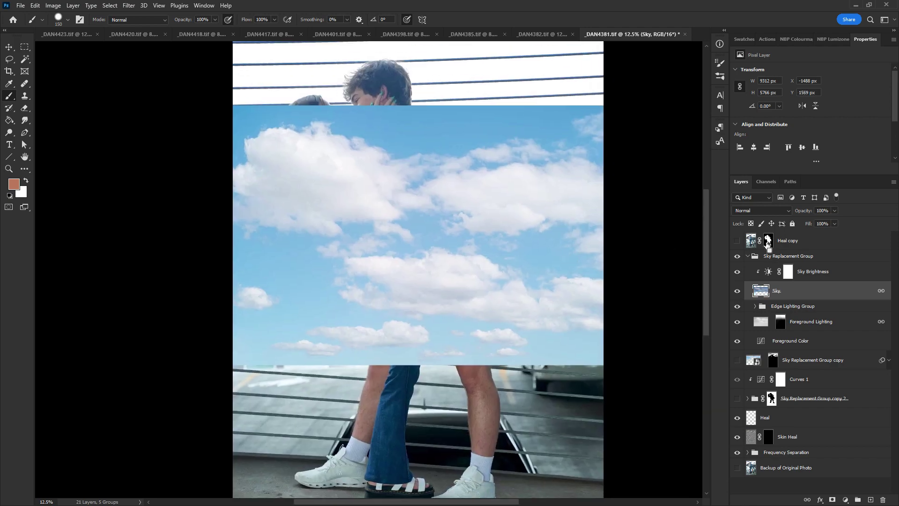
Mask the Sky layer with the couple's outline from the Heal copy mask, inverted so the sky sits behind them
ctrl+click(769, 241)
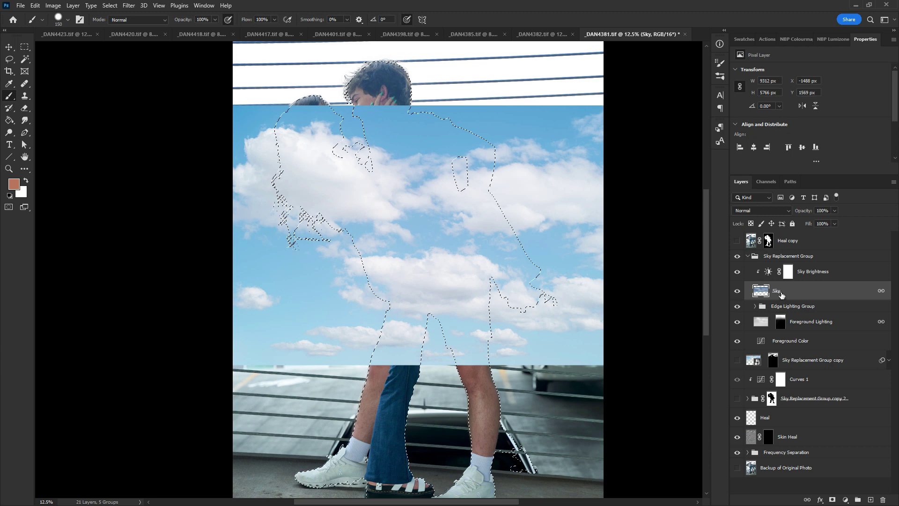
click(832, 499)
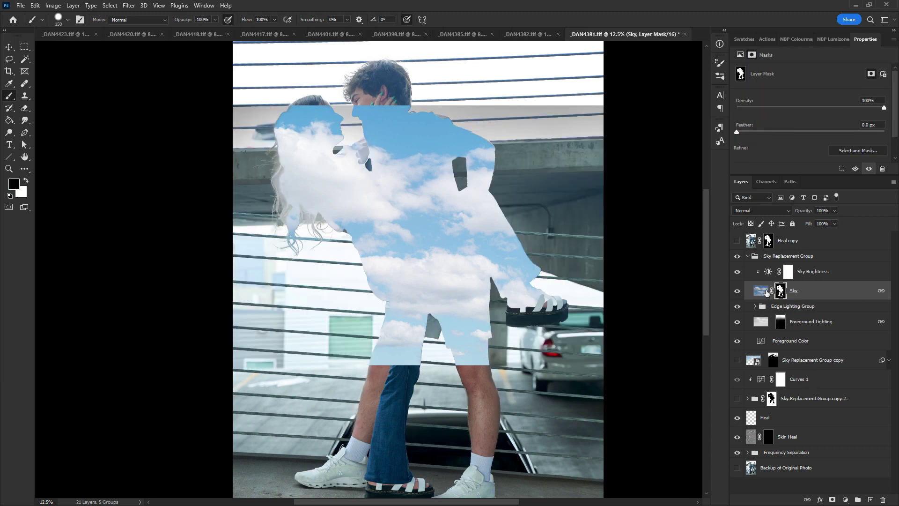
key(ctrl+i)
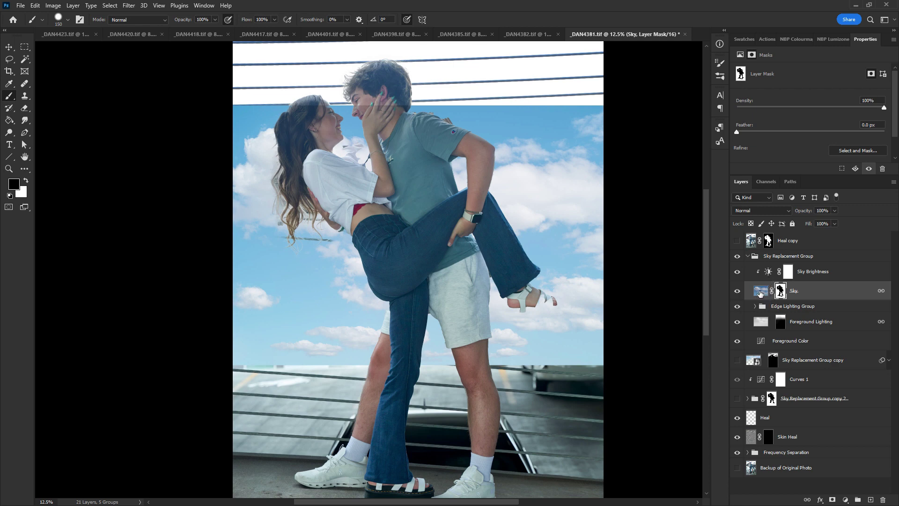
Hide the Sky Replacement Group, show the Heal copy layer, and select its dark railing wires with the Magic Wand
click(760, 292)
click(738, 256)
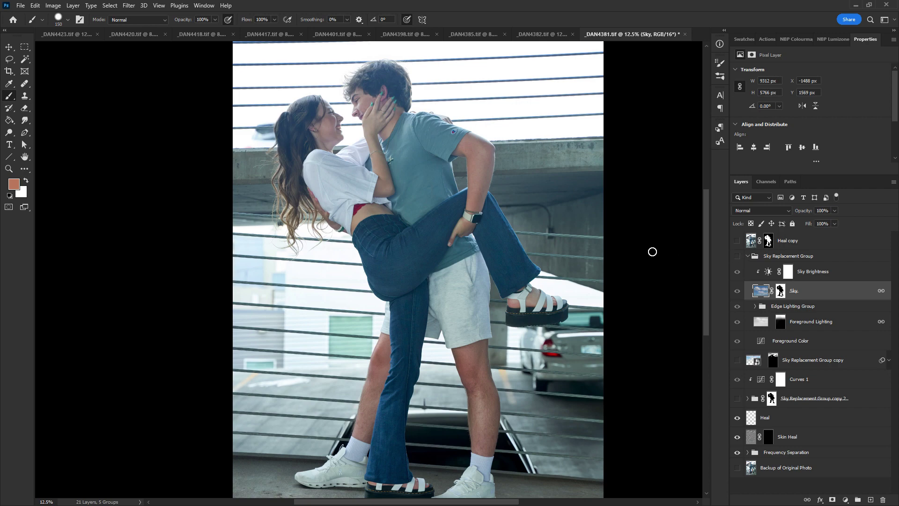
key(w)
click(353, 288)
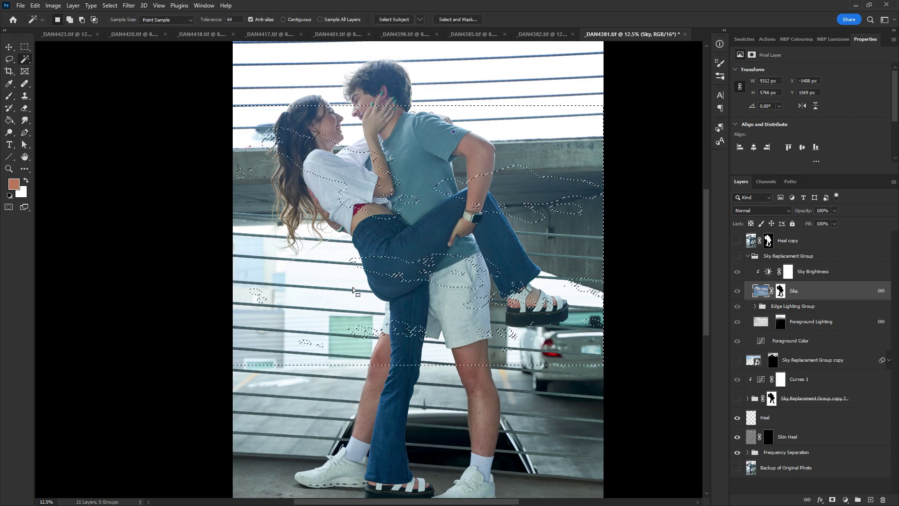
key(ctrl+d)
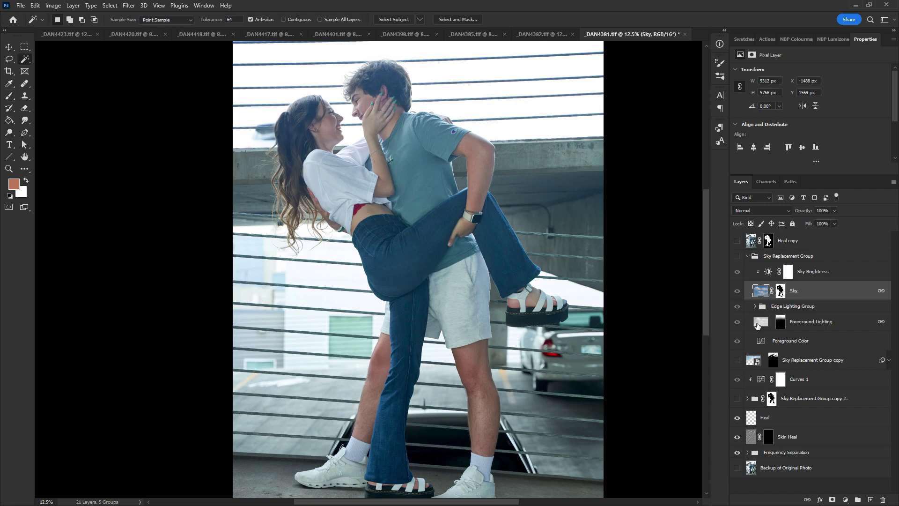
click(737, 240)
click(751, 240)
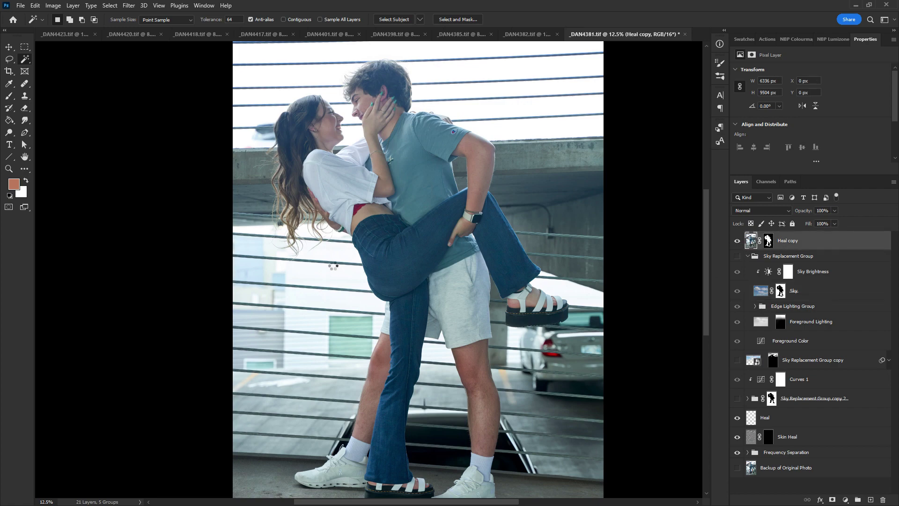
click(332, 287)
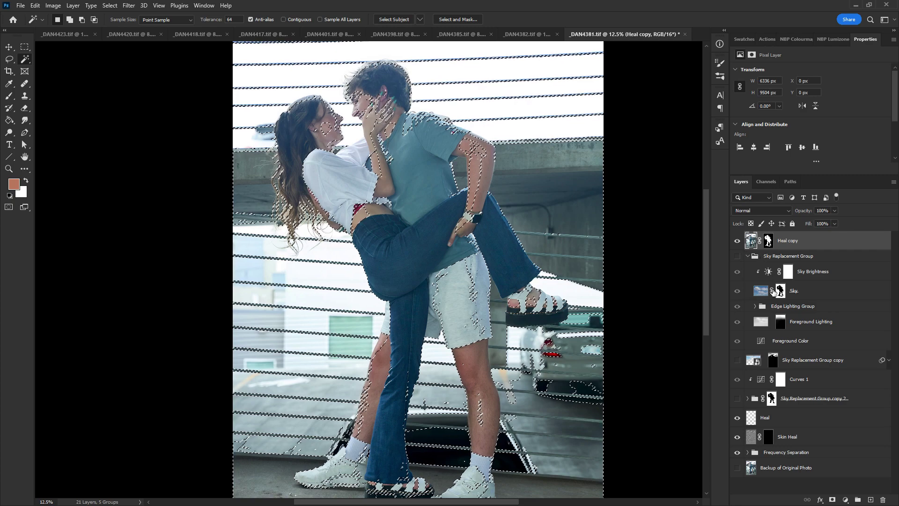
Hide Heal copy, show the Sky Replacement Group again, fill the wire selection with black on the Sky mask, and deselect
click(737, 240)
click(737, 256)
click(764, 294)
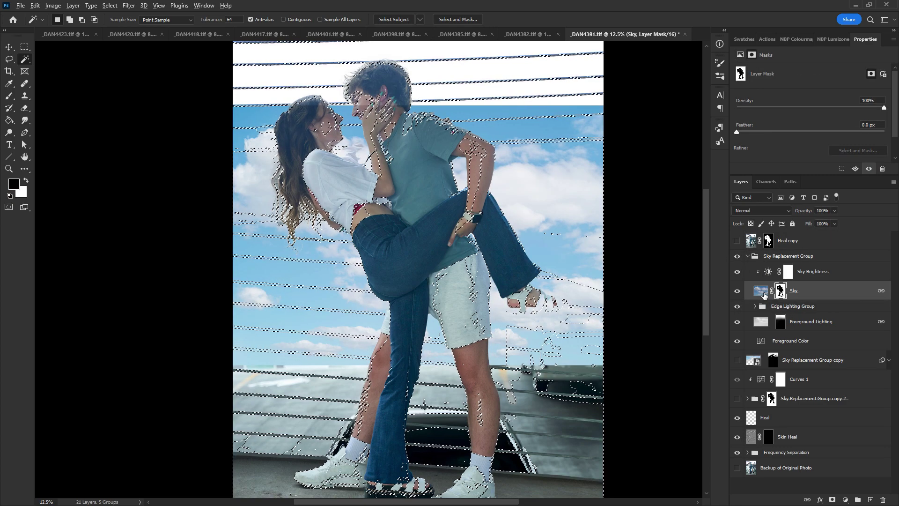
key(alt+BackSpace)
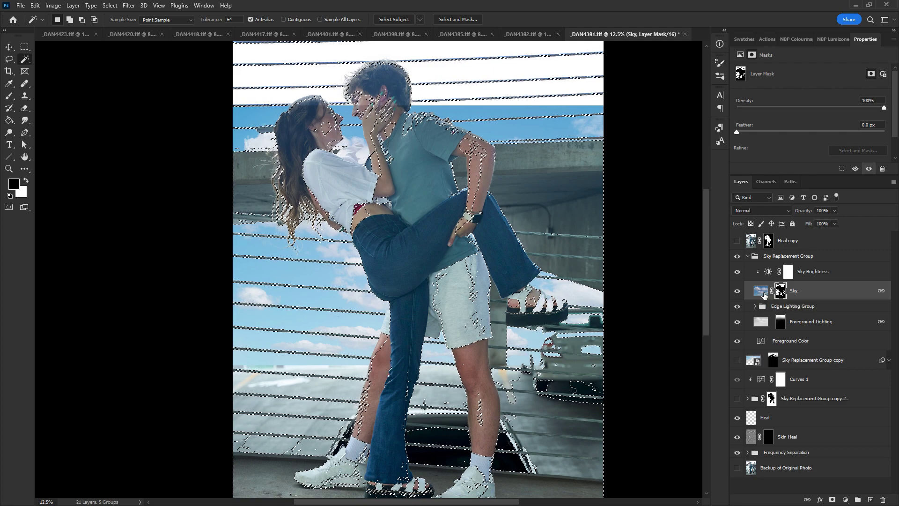
key(ctrl+d)
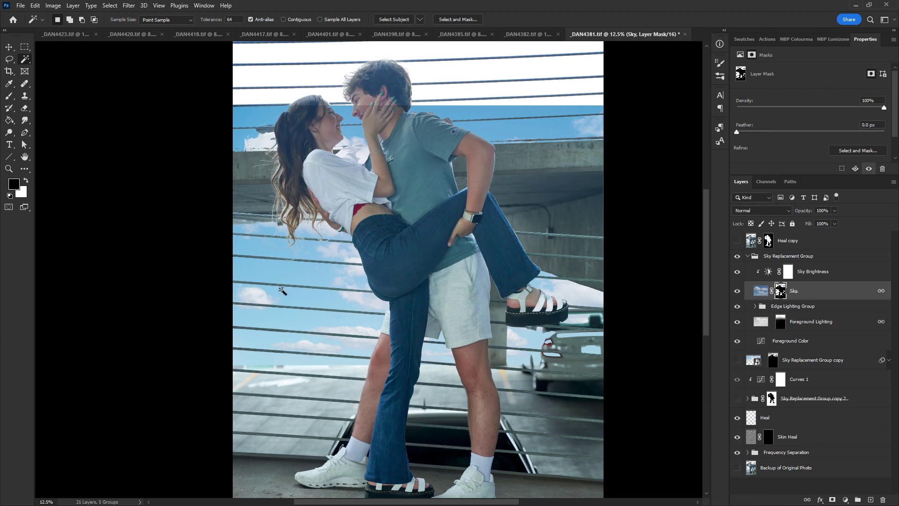
Paint black on the Sky mask over the buildings behind the couple's legs, using a 900 px brush with reduced hardness
key(b)
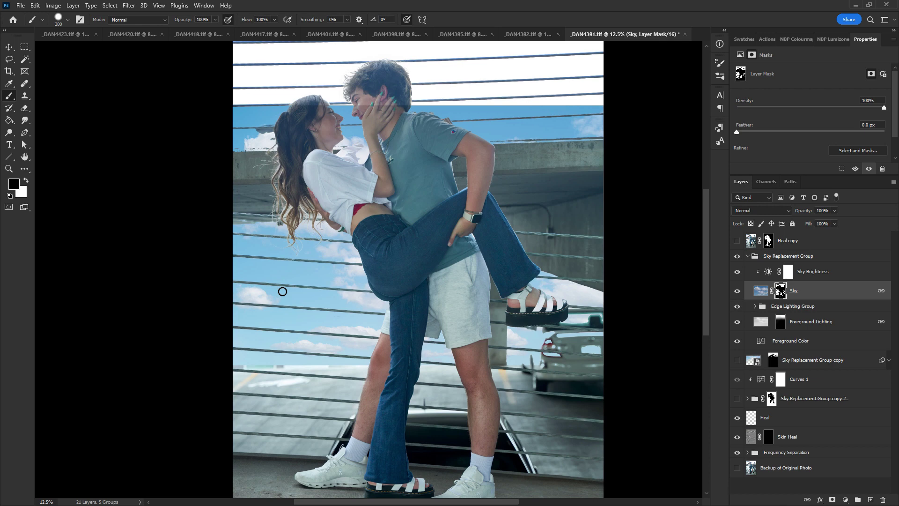
key(bracketright)
key(bracketright)
key(bracketright)
key(bracketright)
key(bracketright)
right_click(336, 313)
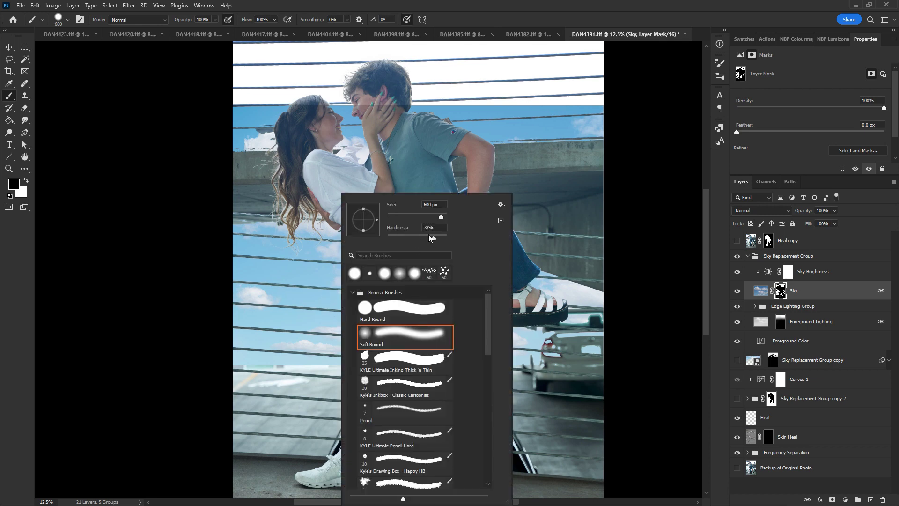
drag(430, 237, 412, 240)
click(580, 22)
key(bracketright)
key(bracketright)
key(bracketright)
mouse_move(247, 342)
mouse_down()
mouse_move(244, 360)
mouse_move(262, 381)
mouse_move(365, 344)
mouse_move(388, 383)
mouse_move(376, 355)
mouse_move(337, 329)
mouse_move(270, 334)
mouse_move(339, 354)
mouse_move(231, 314)
mouse_move(256, 316)
mouse_move(242, 308)
mouse_move(251, 303)
mouse_move(324, 330)
mouse_move(385, 334)
mouse_move(336, 322)
mouse_move(400, 325)
mouse_move(244, 300)
mouse_move(404, 330)
mouse_move(312, 321)
mouse_move(282, 304)
mouse_move(411, 323)
mouse_up()
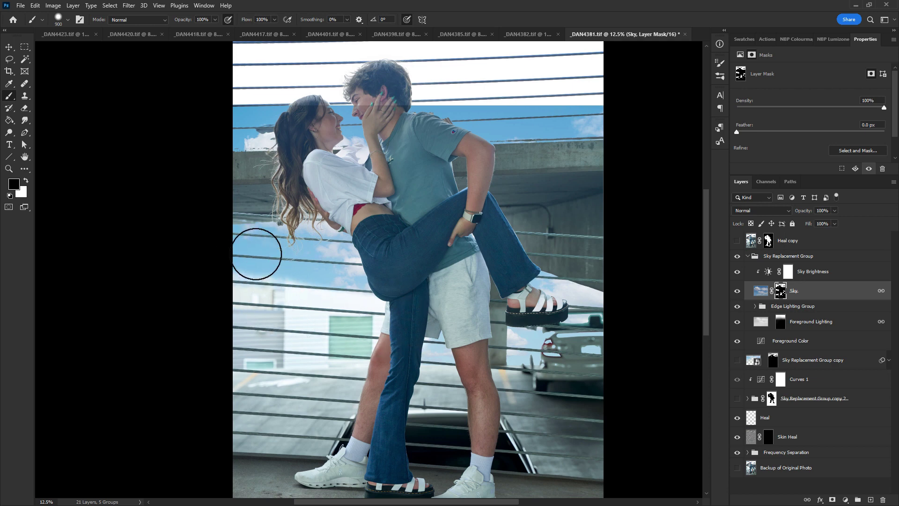
Try painting white on the Sky mask across the wires beside the woman's hips, and undo the stroke
key(x)
drag(248, 249, 349, 281)
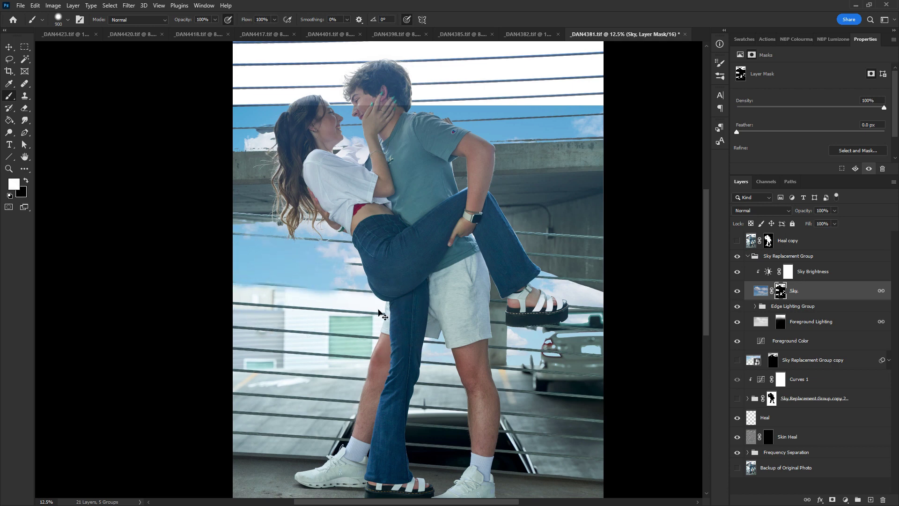
key(ctrl+z)
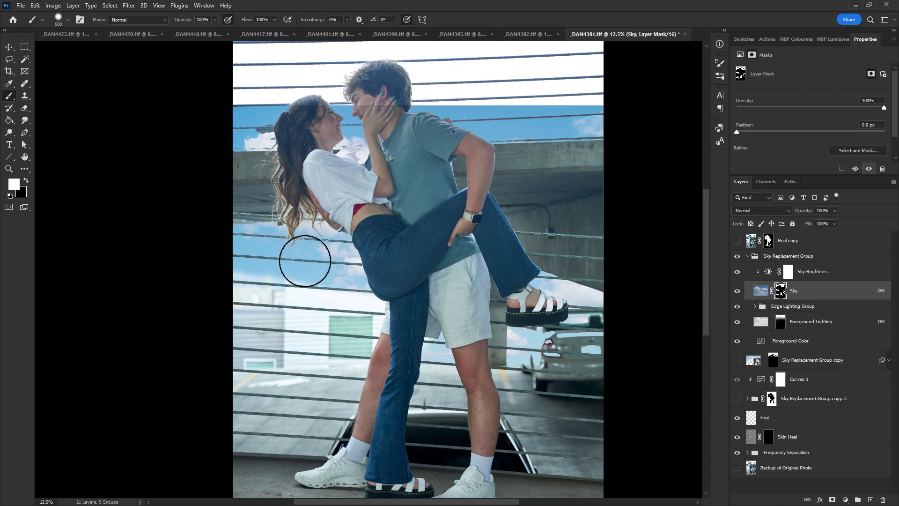
Select the dark railing wires again with the Magic Wand on the hidden Heal copy layer
key(w)
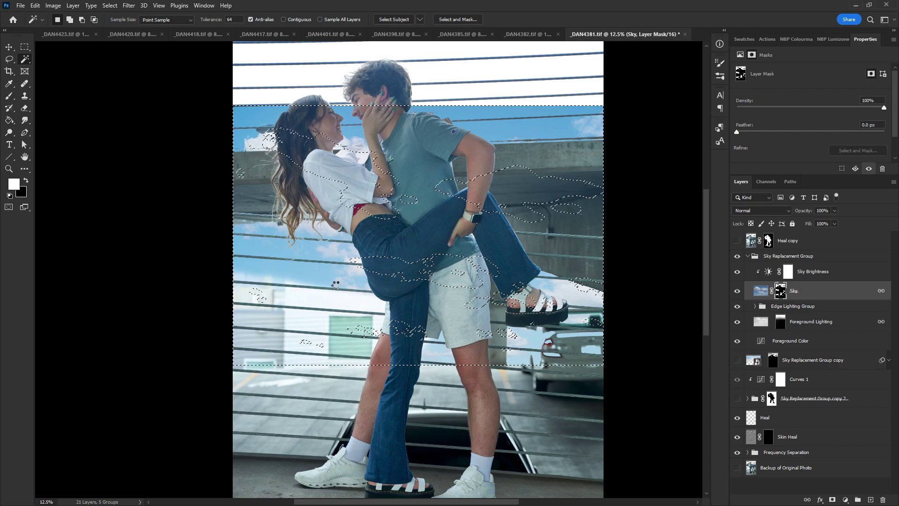
key(ctrl+d)
click(747, 241)
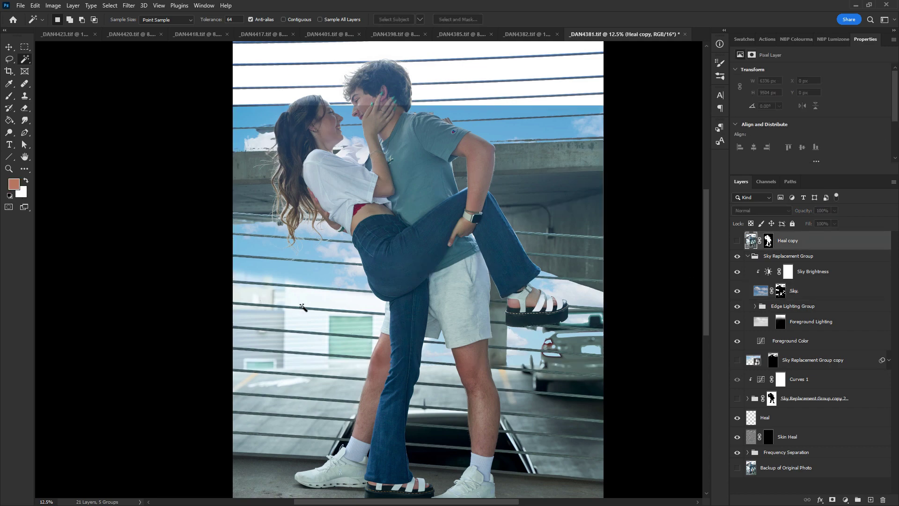
click(315, 430)
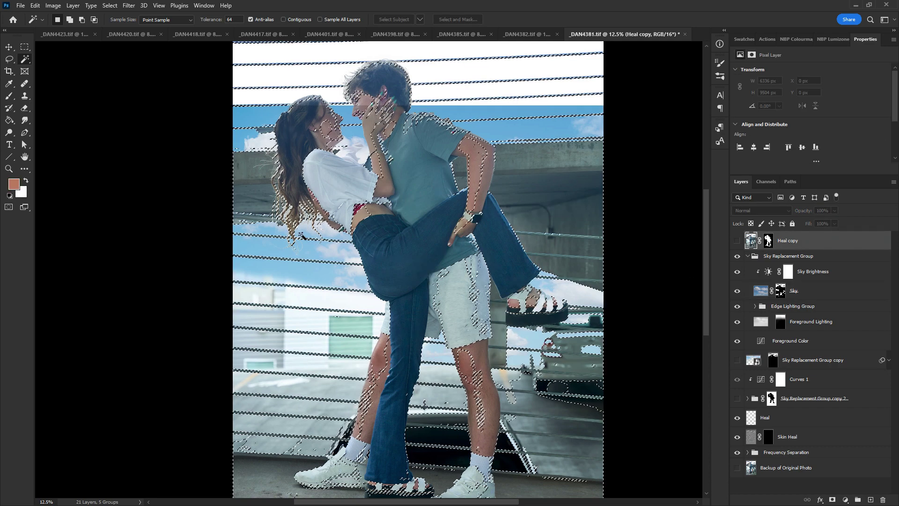
Save the wire selection as the mask of a new layer named "wire mask" and hide that layer
click(871, 500)
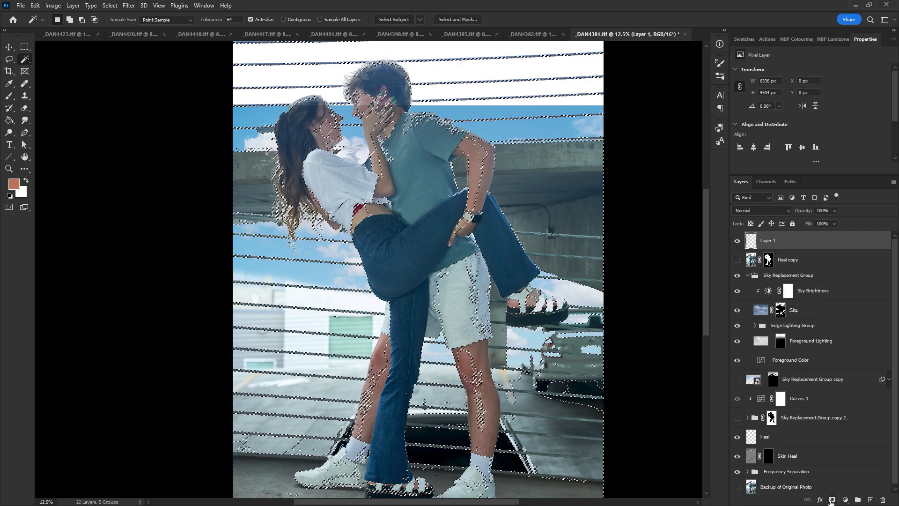
click(832, 499)
double_click(786, 241)
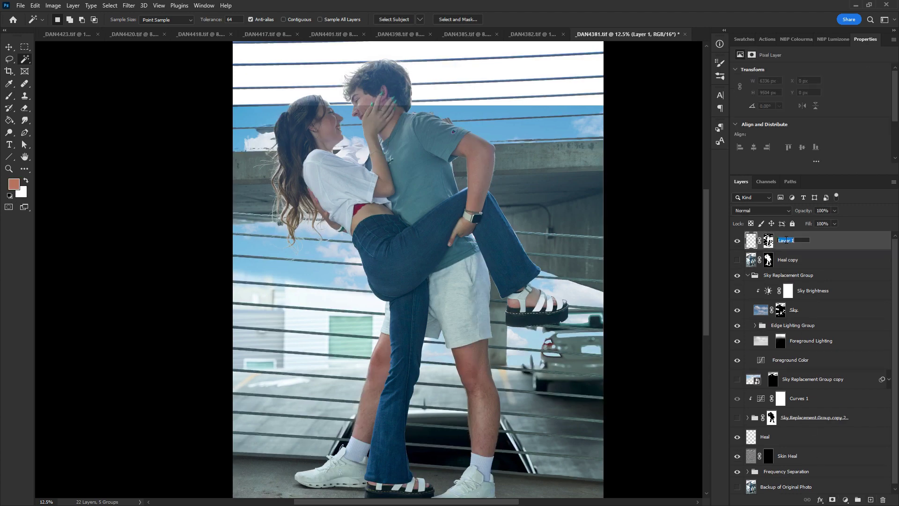
key(Return)
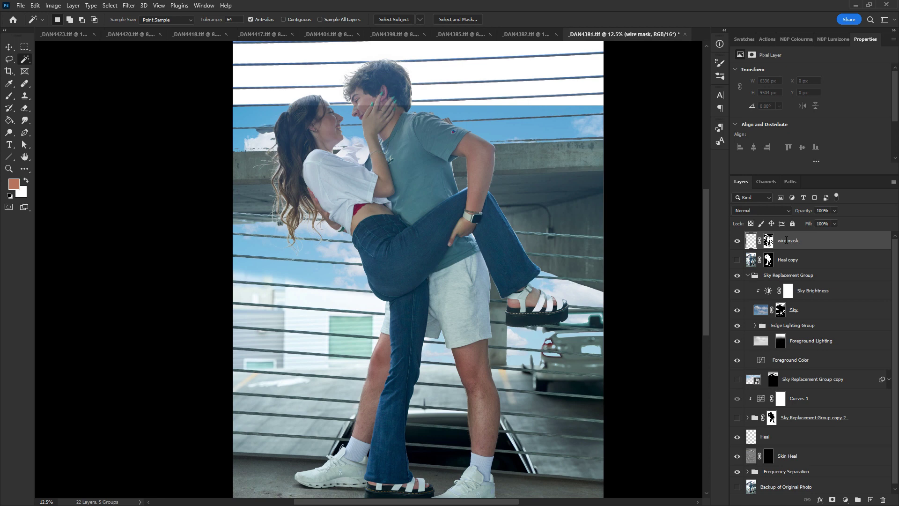
click(738, 241)
Invert the mask on the wire mask layer and load it as a selection of the areas between the wires
click(779, 310)
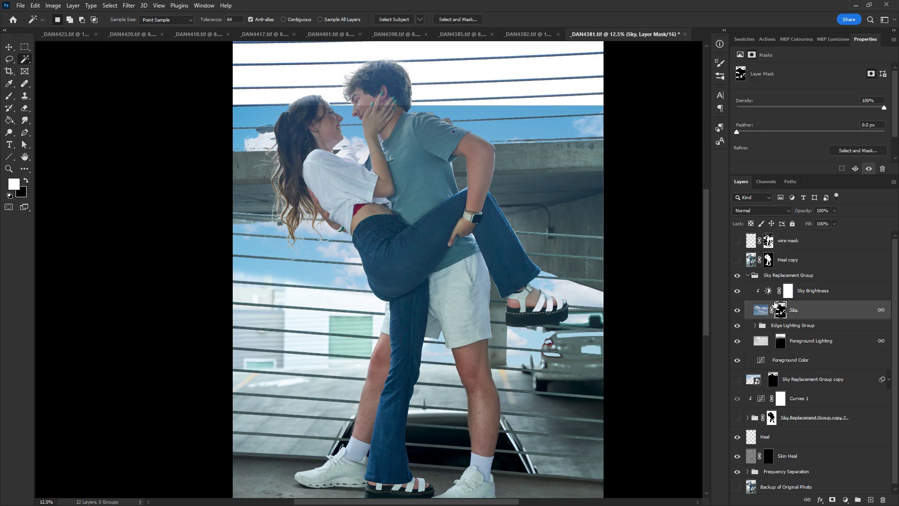
key(b)
ctrl+click(768, 240)
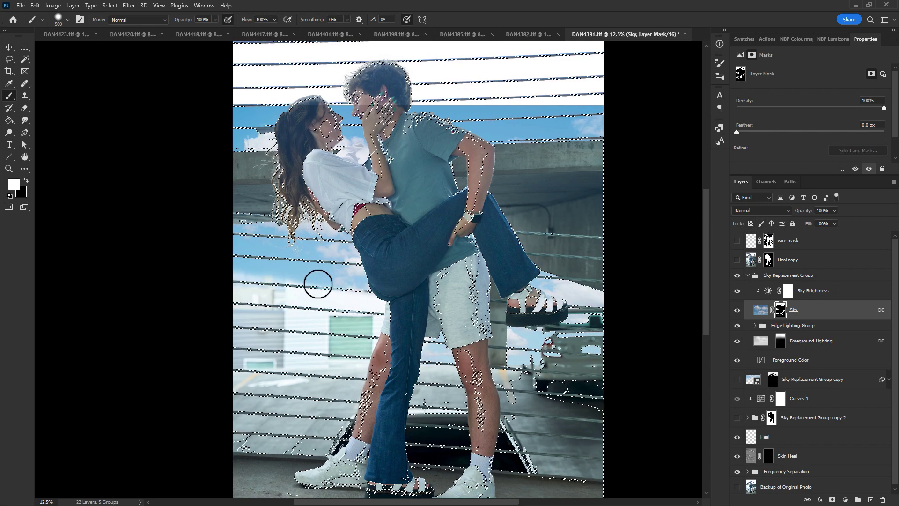
key(ctrl+d)
click(770, 244)
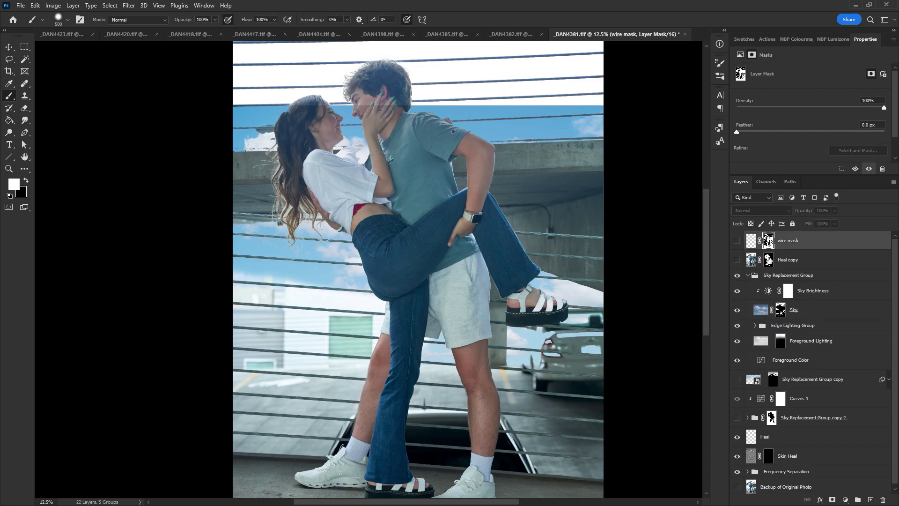
key(ctrl+i)
ctrl+click(770, 244)
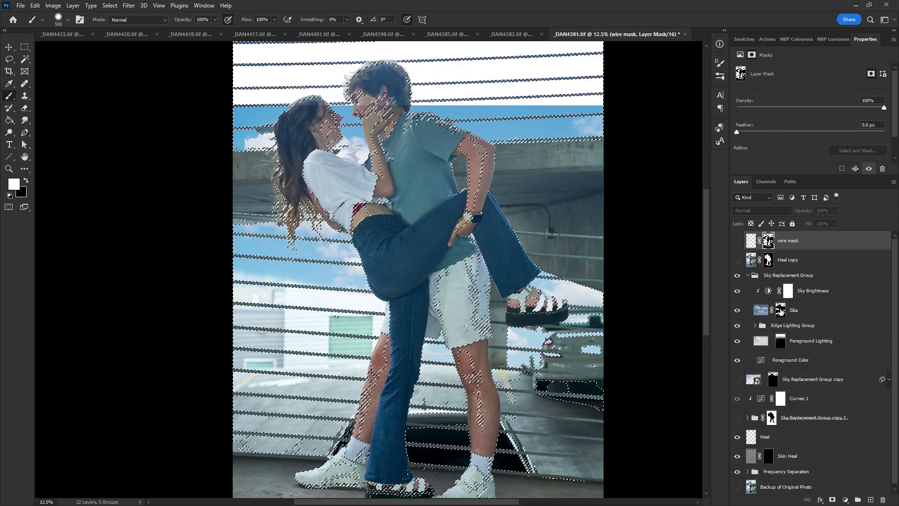
Target the Sky layer's mask and set the brush to 1200 px, 13% hardness and 39% flow
click(780, 310)
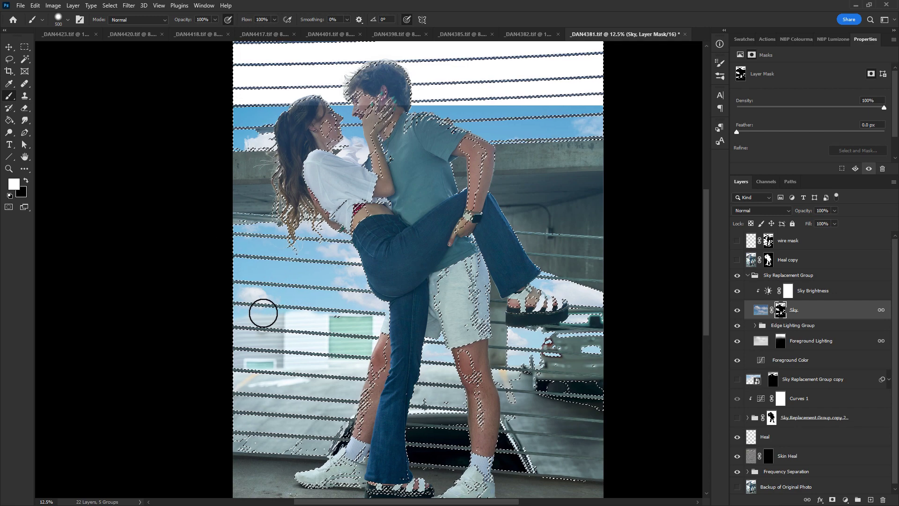
key(bracketright)
key(bracketright)
key(bracketright)
key(bracketright)
key(bracketright)
key(bracketright)
key(bracketright)
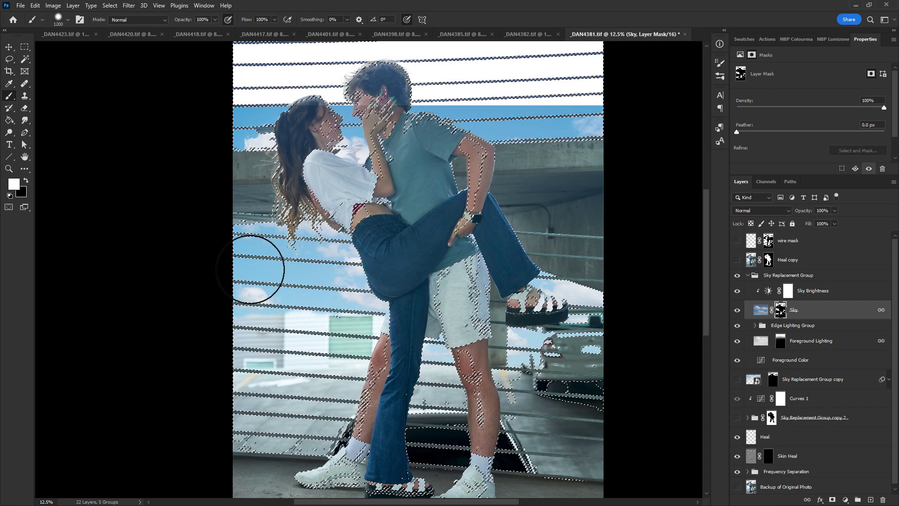
right_click(392, 279)
drag(470, 240, 449, 237)
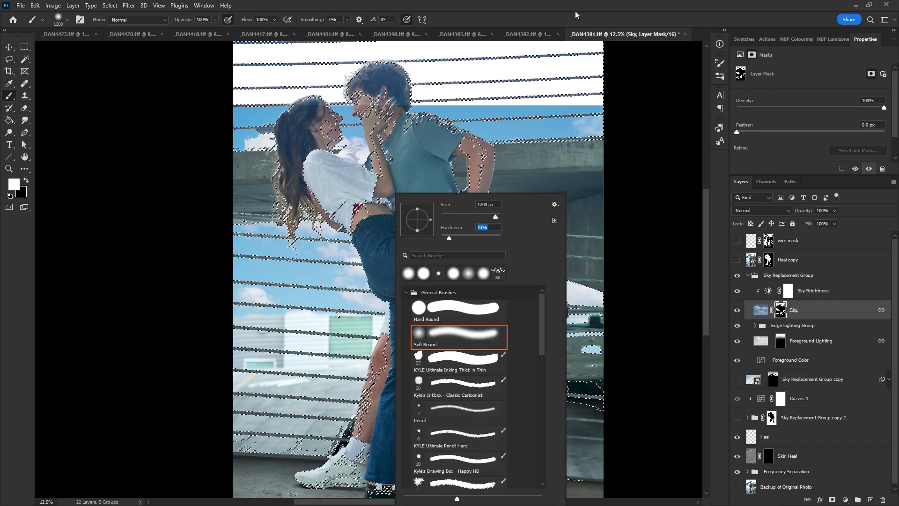
click(275, 19)
drag(275, 29, 248, 30)
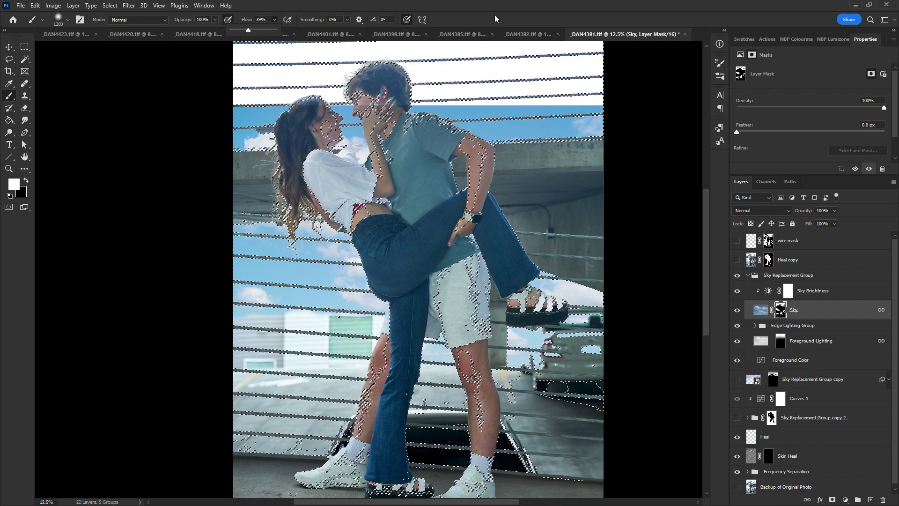
Blend the sky's lower edge into the buildings between the wires by painting black and then white on the Sky mask
key(x)
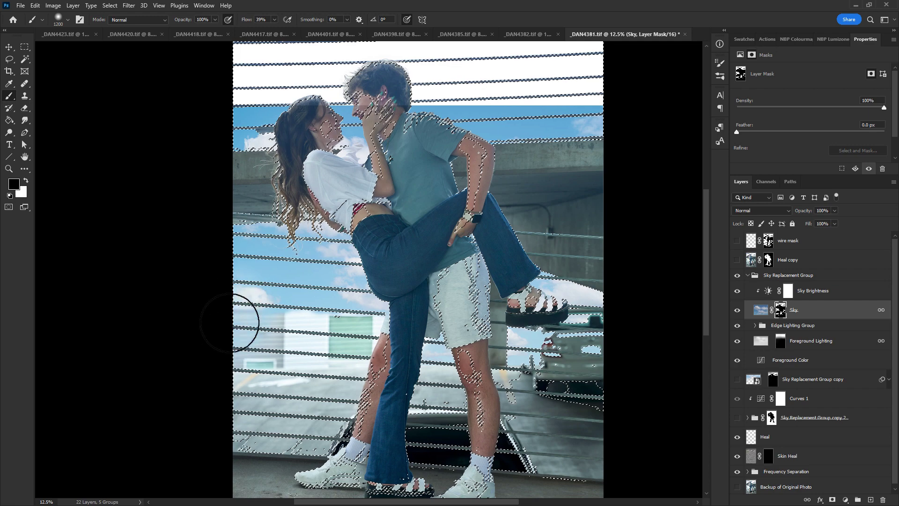
mouse_move(230, 322)
mouse_down()
mouse_move(234, 346)
mouse_move(252, 297)
mouse_move(265, 343)
mouse_move(282, 349)
mouse_move(310, 293)
mouse_move(331, 292)
mouse_move(357, 348)
mouse_up()
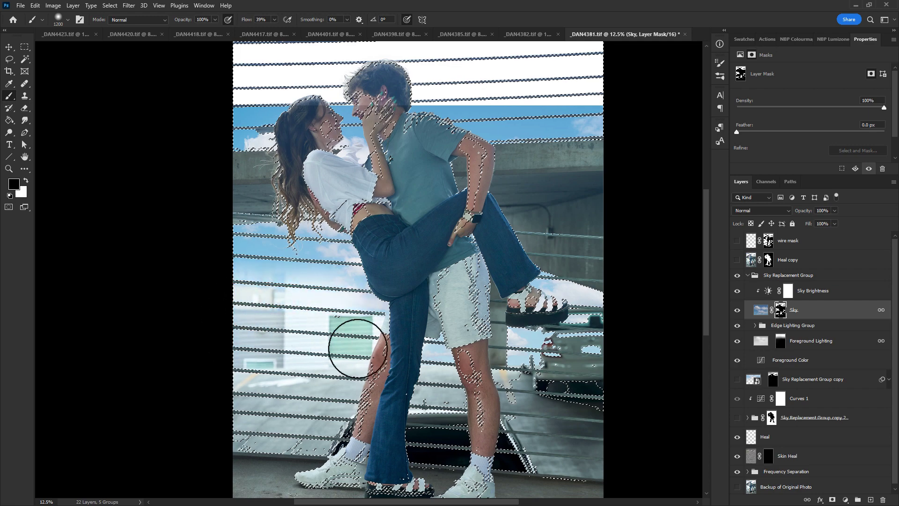
key(x)
mouse_move(290, 311)
mouse_down()
mouse_move(296, 243)
mouse_move(321, 273)
mouse_move(399, 285)
mouse_move(320, 256)
mouse_move(252, 257)
mouse_move(263, 241)
mouse_move(349, 284)
mouse_move(396, 286)
mouse_move(371, 276)
mouse_move(321, 214)
mouse_move(353, 339)
mouse_move(384, 342)
mouse_move(359, 320)
mouse_move(305, 327)
mouse_move(261, 359)
mouse_up()
key(x)
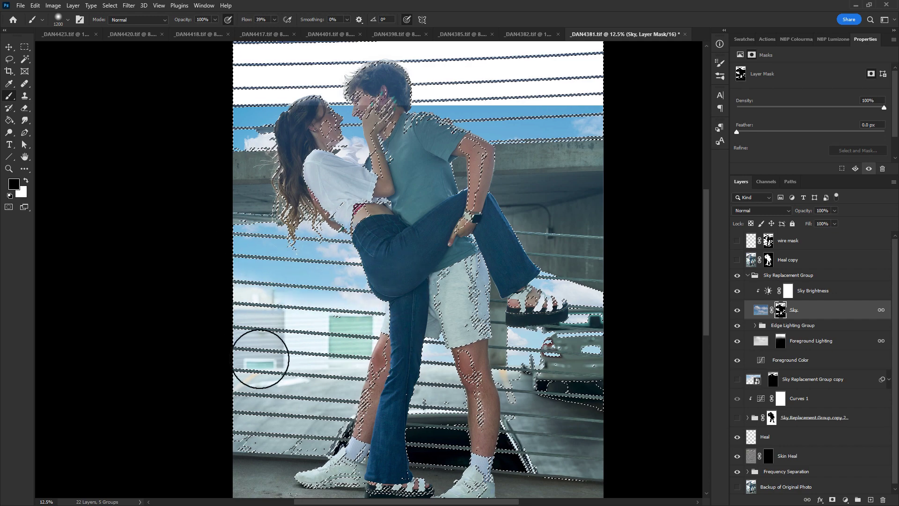
Deselect and paint black on the Sky mask across the blue band behind the couple's heads, raising the brush flow to 100%
drag(503, 148, 472, 215)
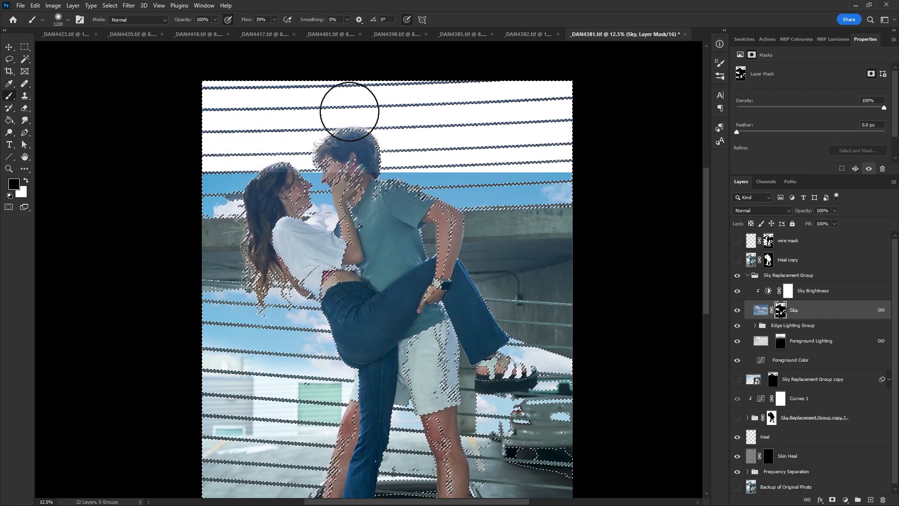
key(ctrl+d)
drag(438, 341, 456, 324)
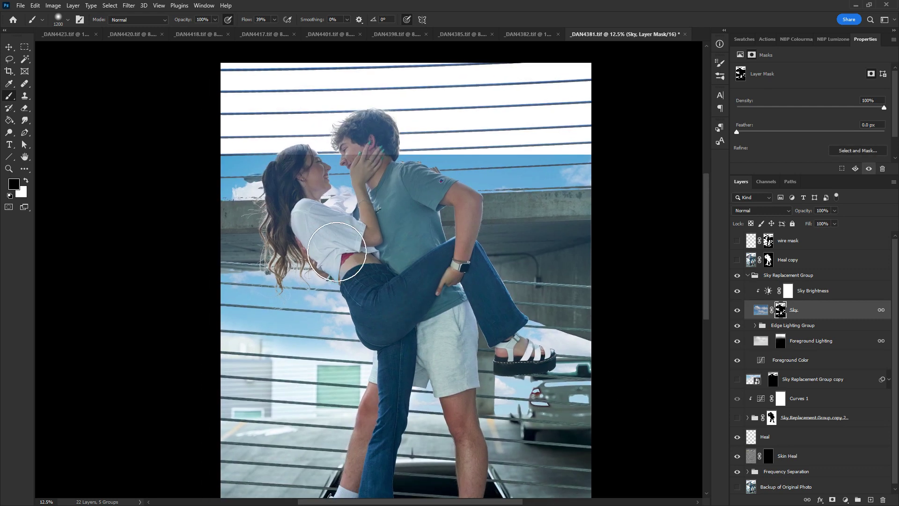
key(x)
mouse_move(236, 185)
mouse_down()
mouse_move(228, 157)
mouse_move(219, 233)
mouse_move(237, 176)
mouse_move(272, 137)
mouse_move(403, 193)
mouse_move(524, 161)
mouse_move(538, 177)
mouse_up()
key(x)
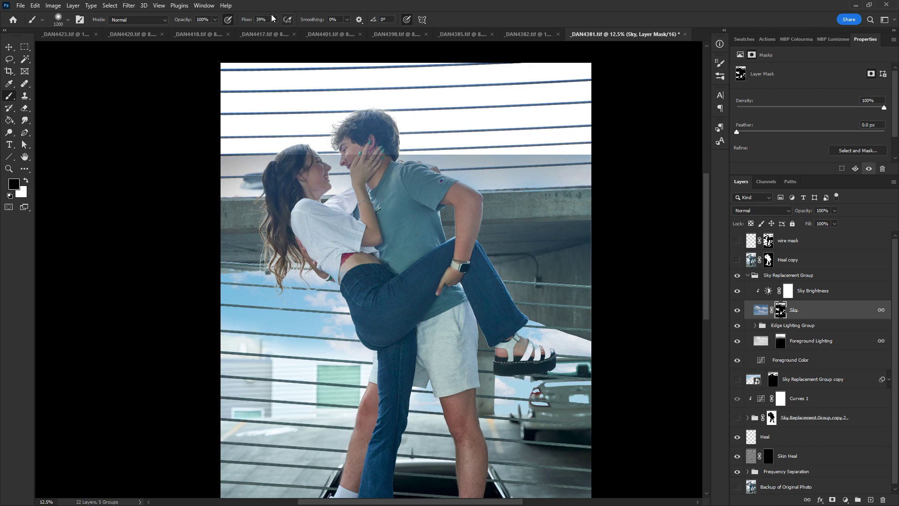
key(shift+0)
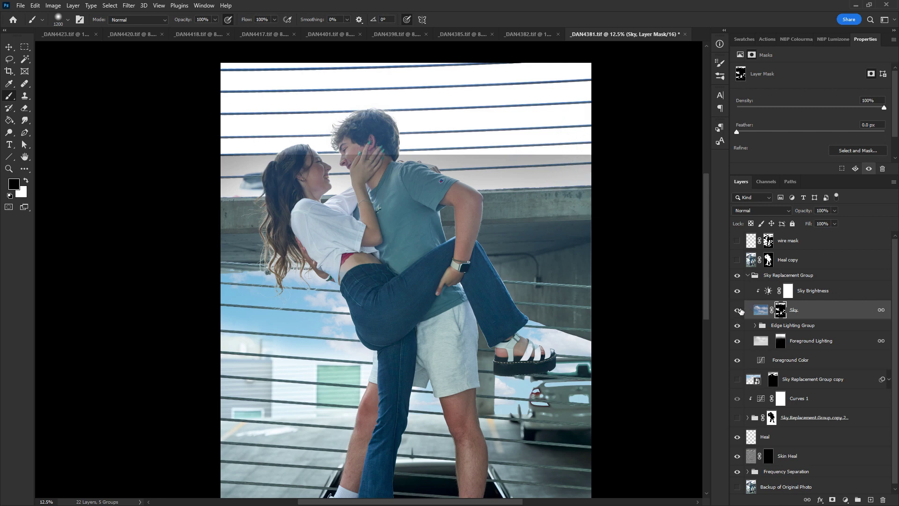
Compare the Sky Replacement Group on and off, add a mask to it, and paint black over the upper band, concrete wall and parked car
click(739, 310)
click(738, 310)
click(738, 275)
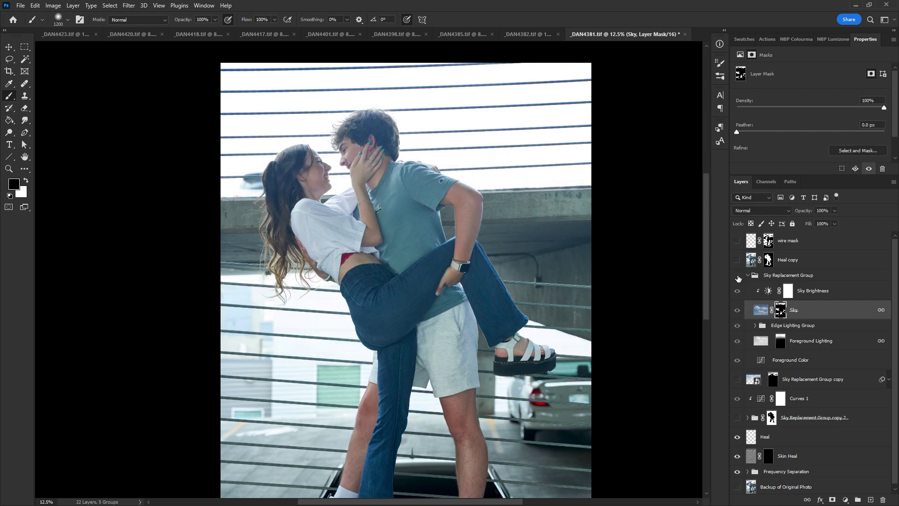
click(738, 275)
click(796, 276)
click(832, 498)
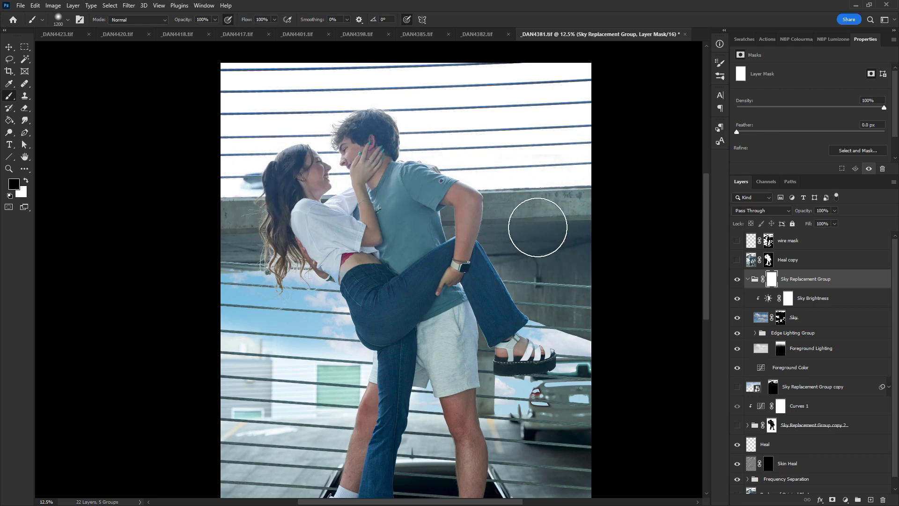
mouse_move(534, 300)
mouse_down()
mouse_move(536, 341)
mouse_move(533, 447)
mouse_move(546, 487)
mouse_up()
mouse_move(542, 413)
mouse_down()
mouse_move(512, 406)
mouse_move(570, 501)
mouse_move(559, 345)
mouse_up()
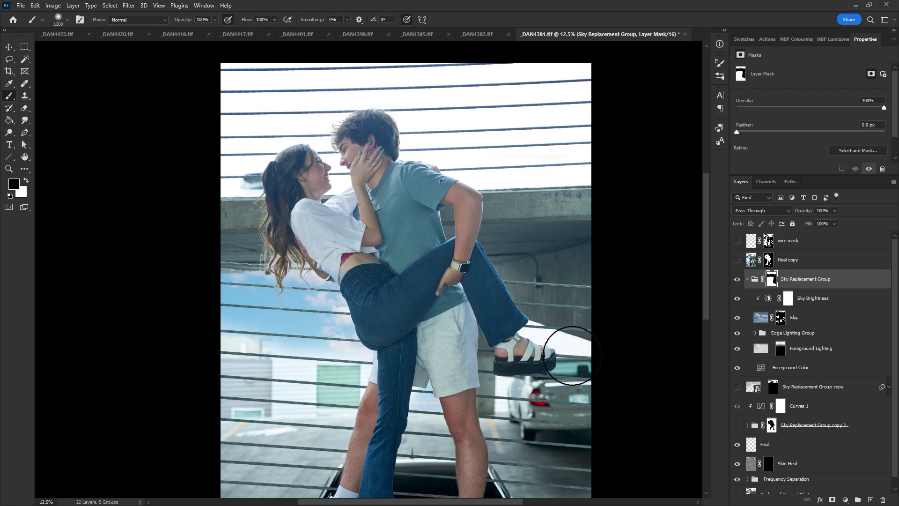
Reduce the brush to 175 px, load the Heal copy mask as a selection of the couple, and invert it to select the background
key(bracketleft)
key(bracketleft)
key(bracketleft)
key(bracketleft)
key(bracketleft)
key(bracketleft)
key(bracketleft)
key(bracketleft)
key(bracketleft)
key(bracketleft)
key(bracketleft)
key(bracketleft)
ctrl+click(769, 261)
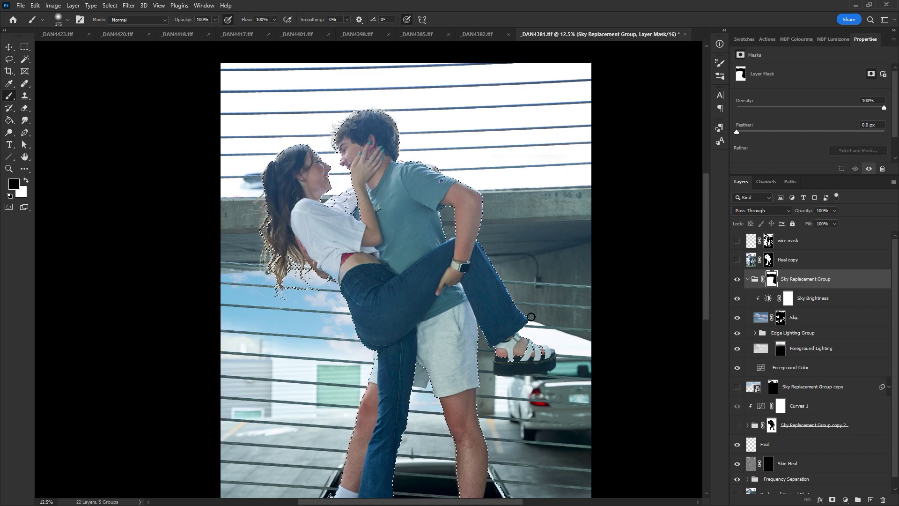
key(ctrl+shift+i)
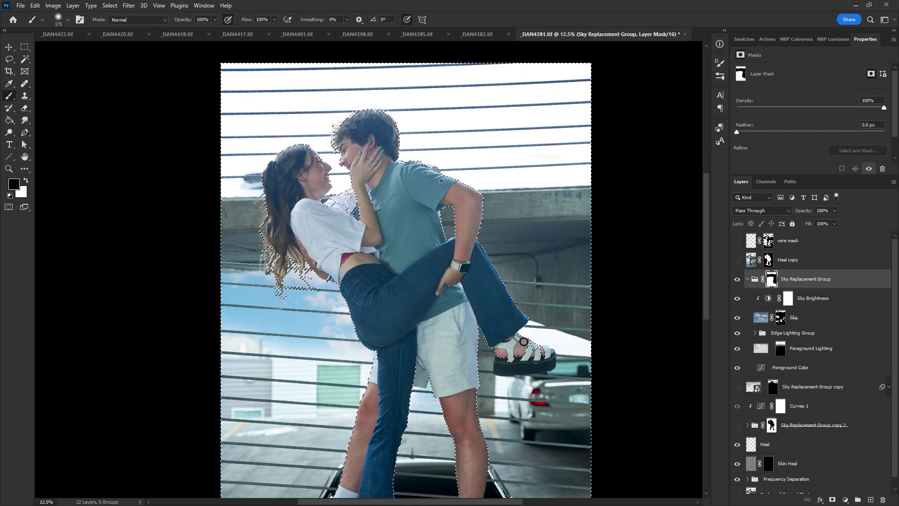
Prepare a white 60 px brush for touching up the Sky Replacement Group mask beside the raised sandal, and drop the selection
key(x)
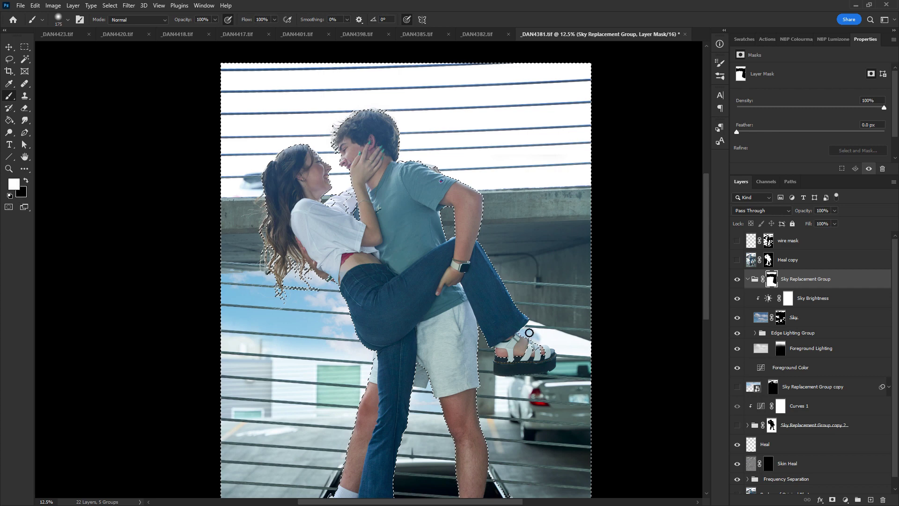
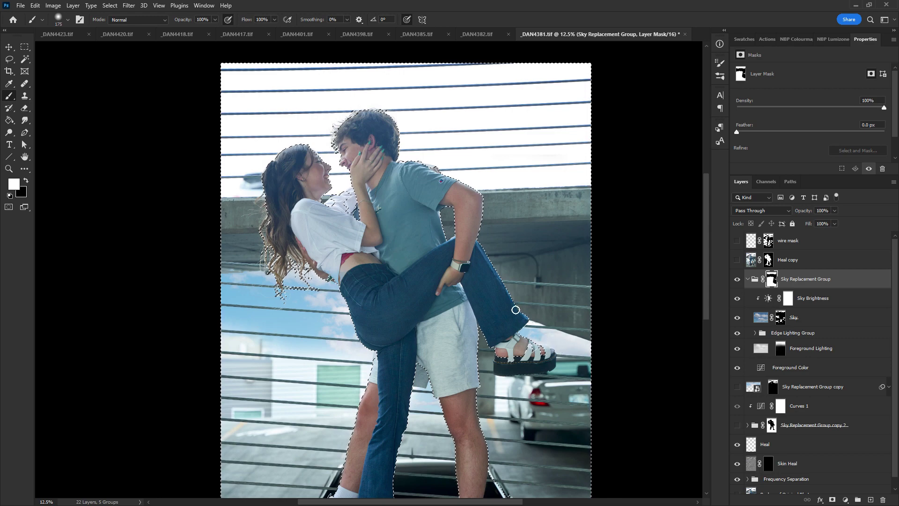
key(bracketleft)
key(bracketleft)
key(bracketleft)
key(bracketleft)
key(bracketleft)
key(bracketleft)
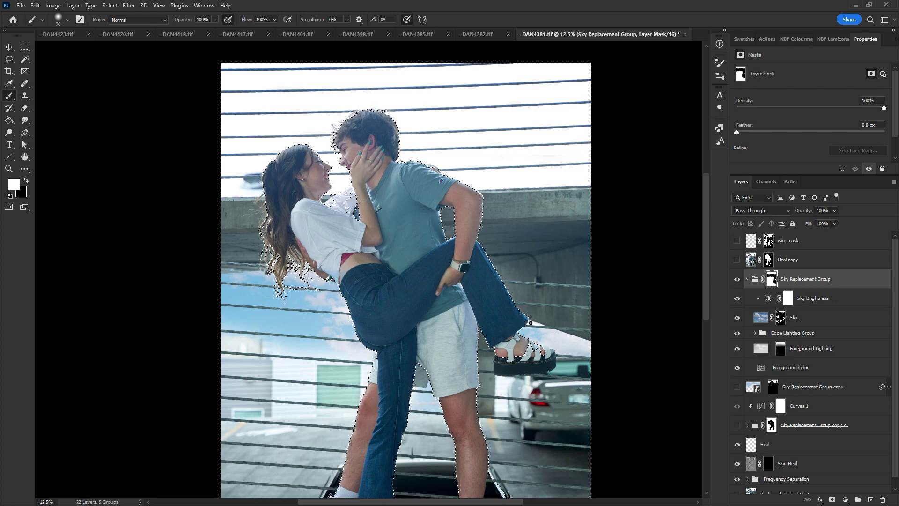
key(bracketleft)
key(ctrl+minus)
key(ctrl+equal)
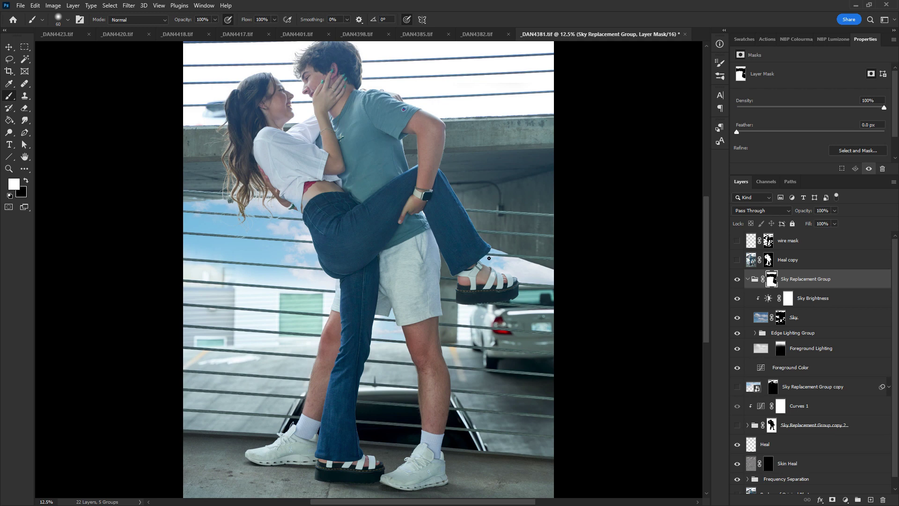
drag(470, 280, 491, 316)
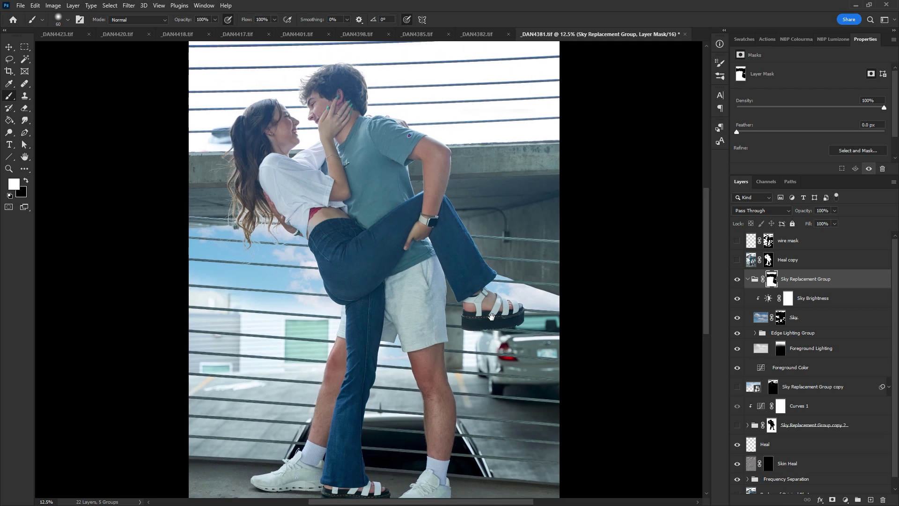
Compare the photo with the Sky Replacement Group and its Sky Brightness adjustment hidden and shown
click(755, 279)
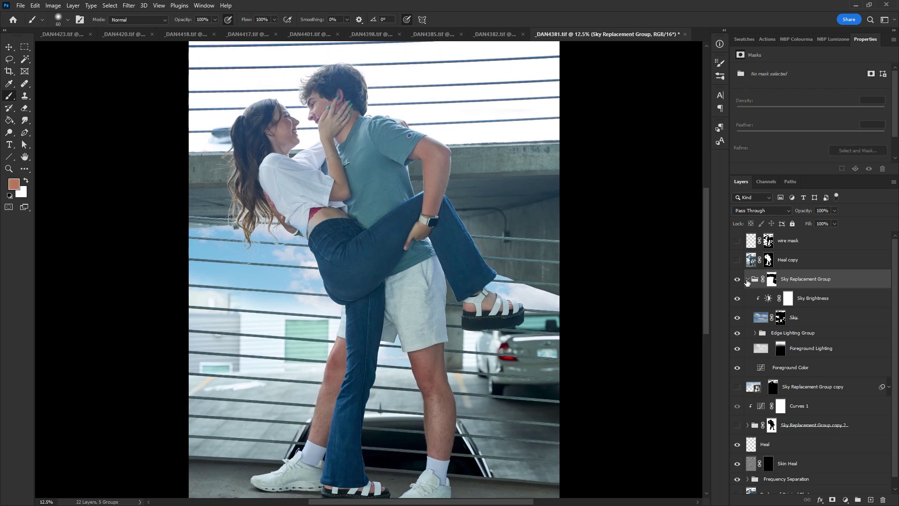
click(747, 279)
click(748, 279)
click(759, 300)
click(737, 298)
click(737, 298)
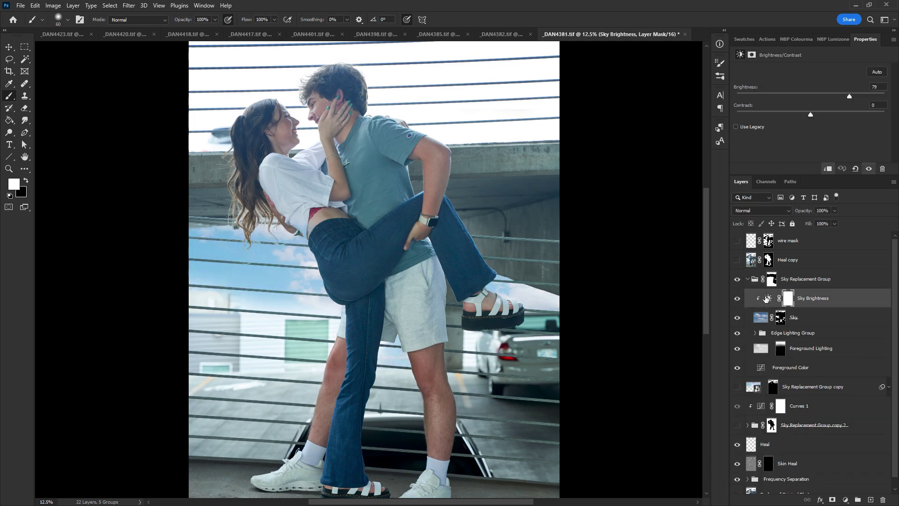
click(737, 298)
click(737, 281)
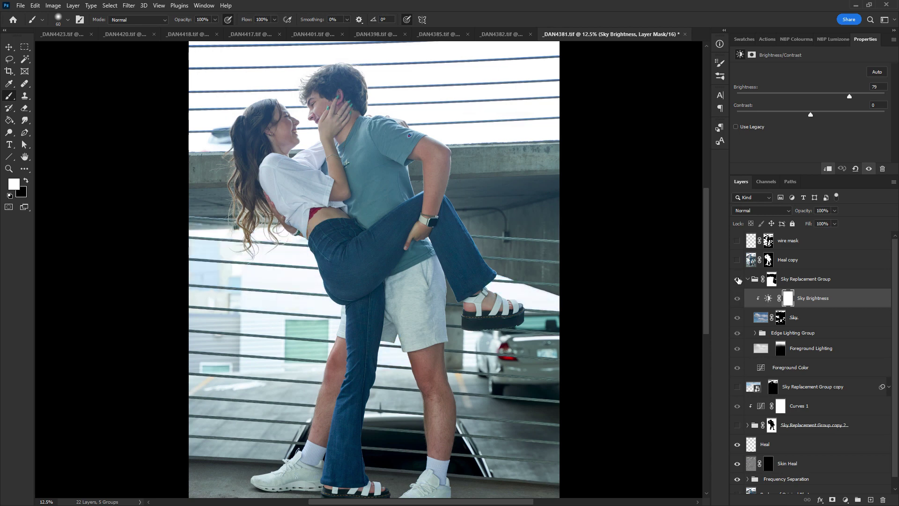
click(737, 280)
click(738, 280)
click(738, 280)
Paint black on the Sky Replacement Group's mask between the man's legs with the brush enlarged to 1000 px
click(770, 280)
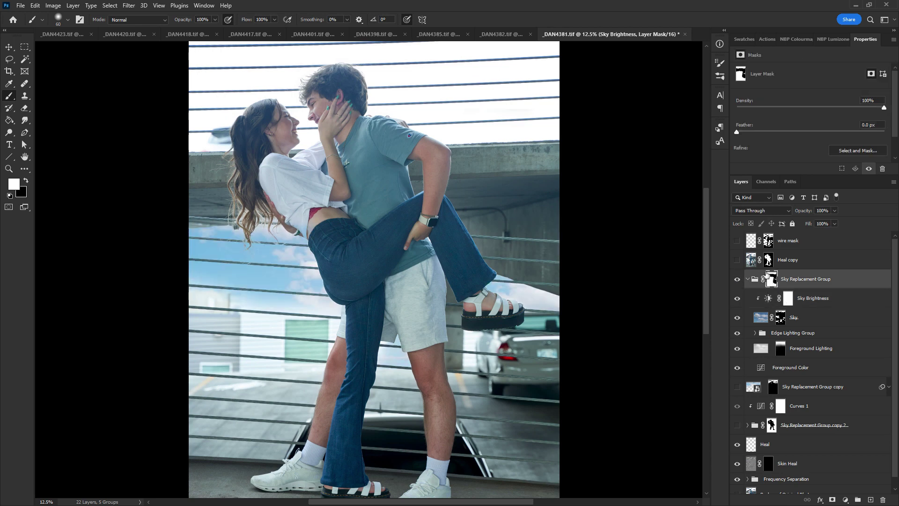
key(bracketright)
key(bracketright)
key(bracketright)
key(bracketright)
key(bracketright)
key(bracketright)
key(bracketright)
key(bracketright)
key(bracketright)
key(bracketright)
key(bracketright)
key(bracketright)
key(bracketright)
key(bracketright)
key(bracketright)
key(bracketright)
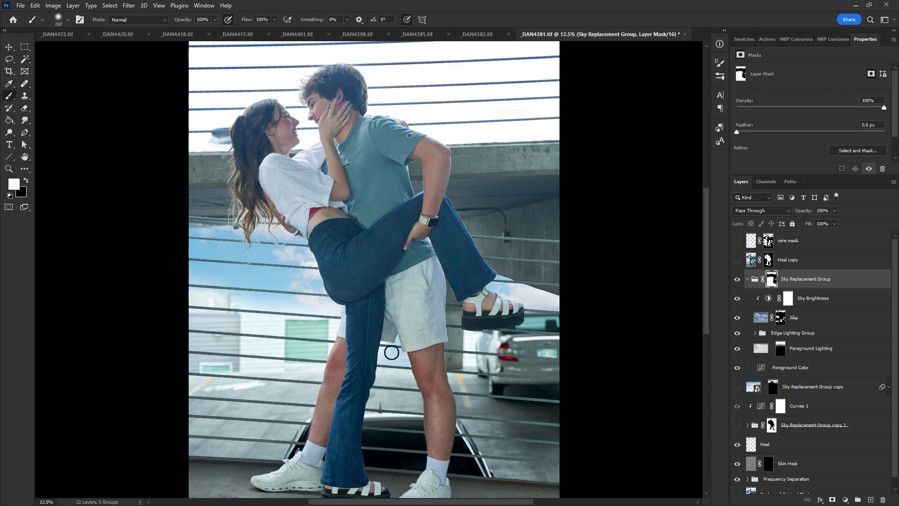
key(x)
drag(397, 358, 406, 334)
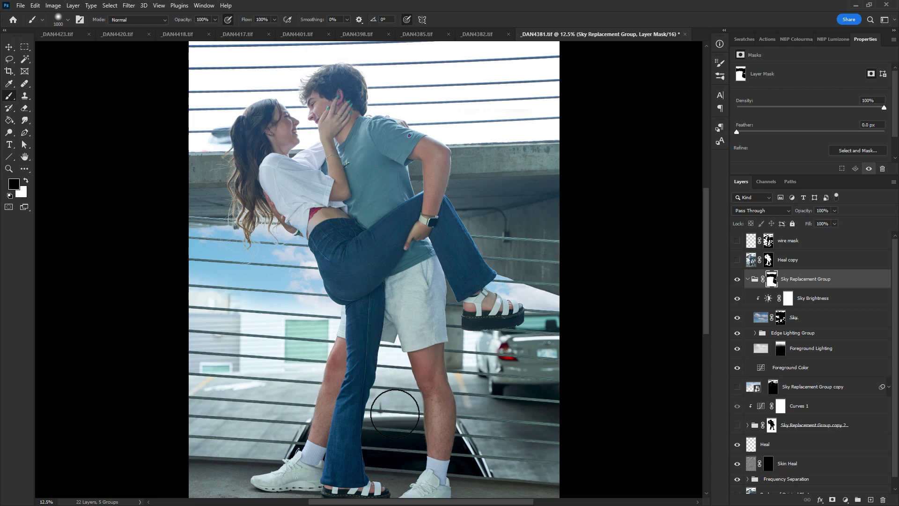
Duplicate the Sky Replacement Group and merge the copy into a single layer, with the original group hidden
click(747, 280)
drag(464, 302, 481, 347)
click(755, 282)
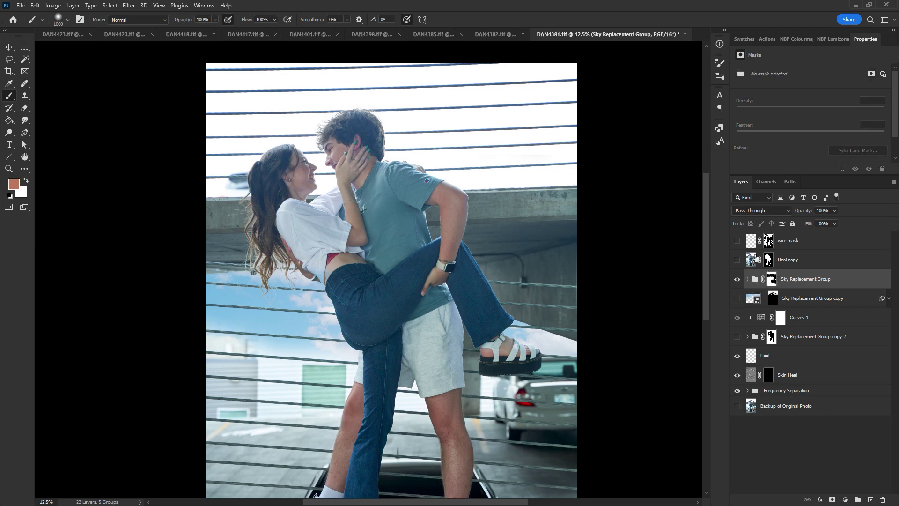
drag(753, 284, 870, 500)
click(737, 298)
key(ctrl+e)
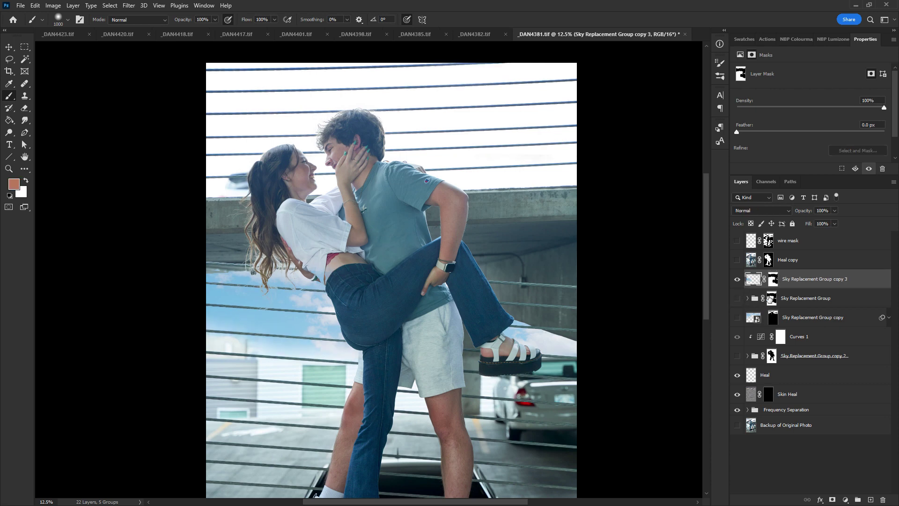
Blend the merged sky copy in Multiply at 16% opacity over the re-shown Sky Replacement Group
click(755, 211)
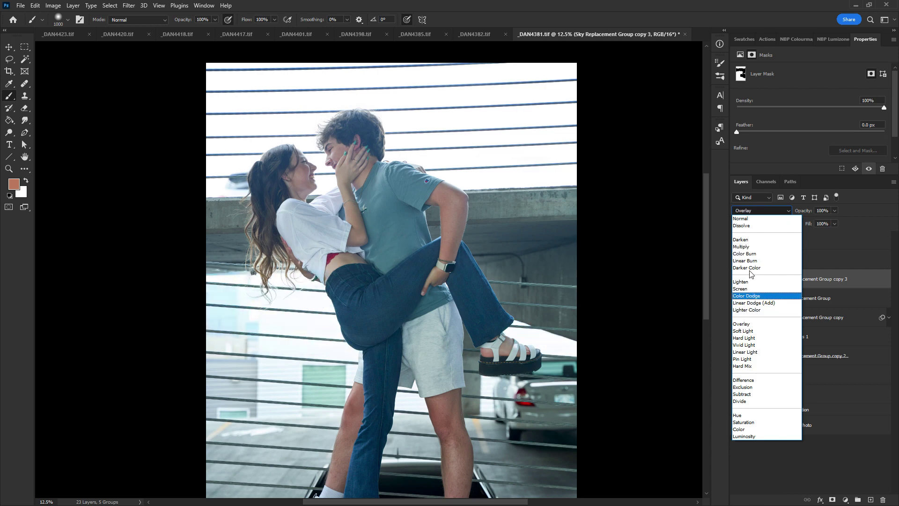
click(749, 246)
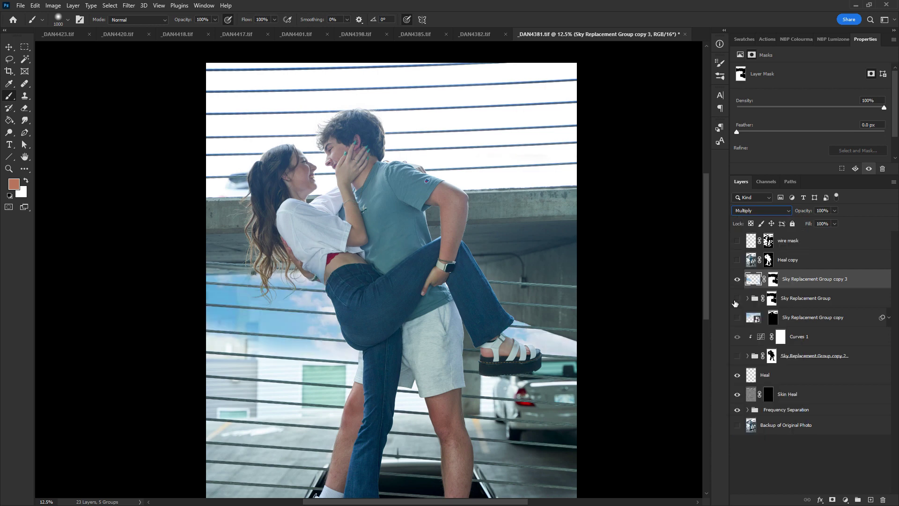
click(736, 298)
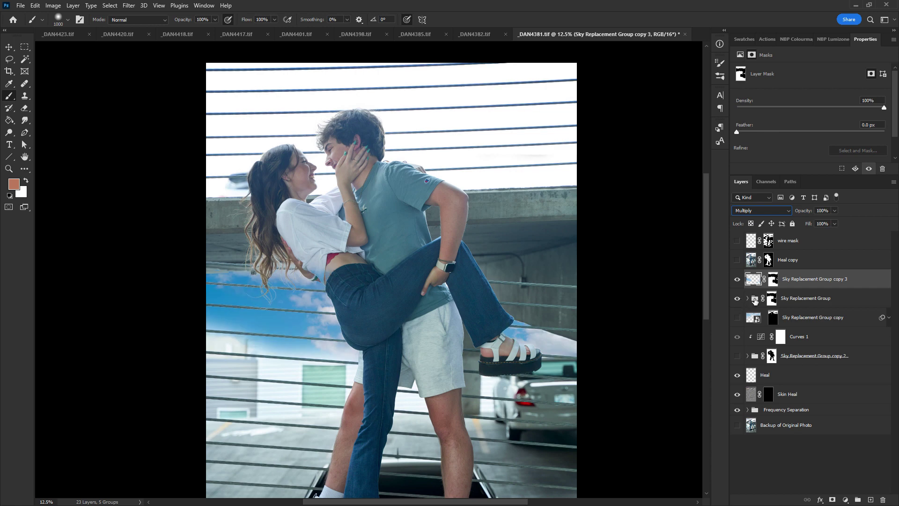
click(835, 210)
drag(801, 224, 800, 223)
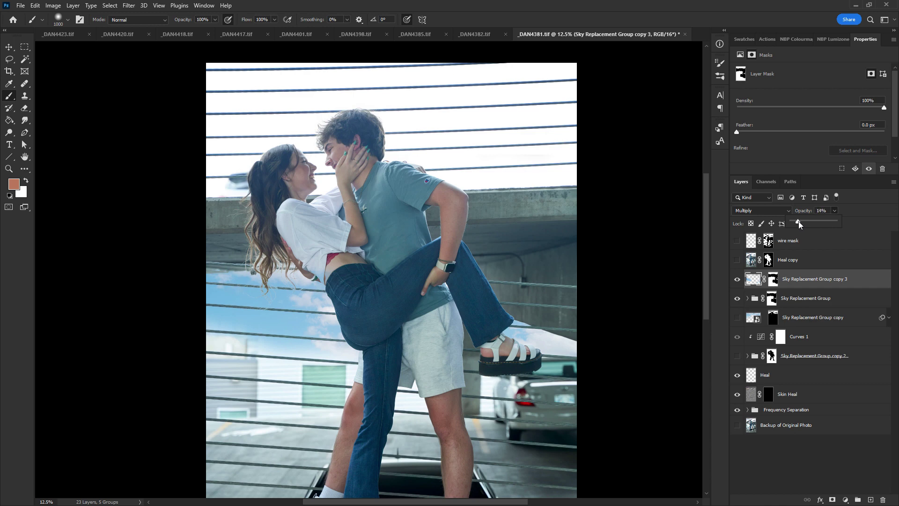
Apply Gaussian Blur to the merged sky copy and set it to Normal blending at 100% opacity
click(753, 280)
click(129, 6)
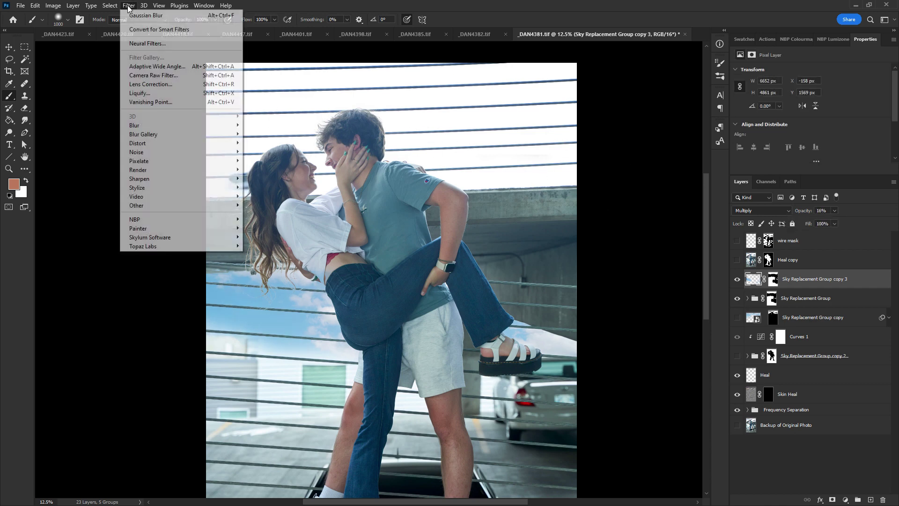
click(142, 17)
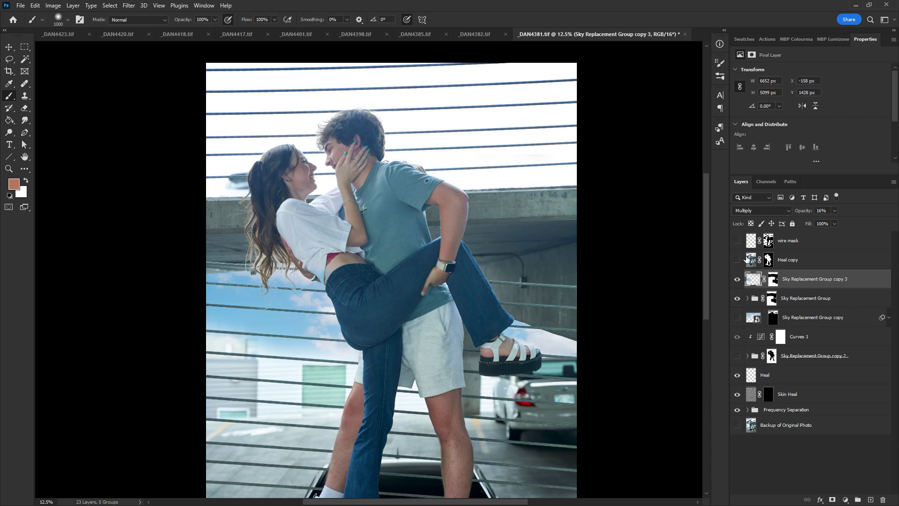
click(770, 211)
click(771, 225)
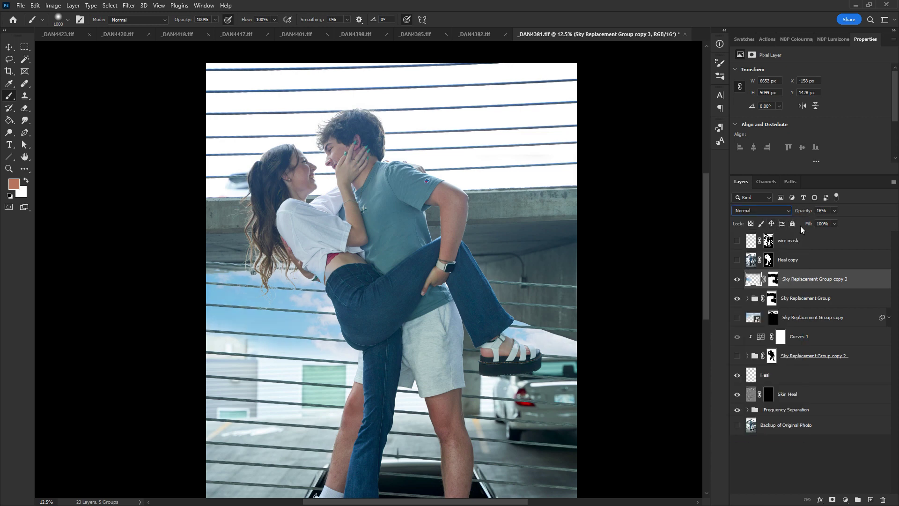
drag(839, 221, 871, 221)
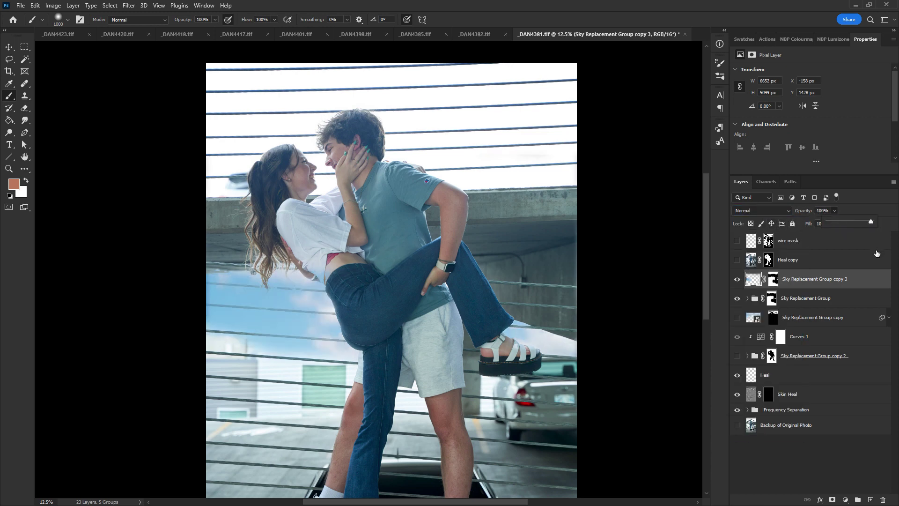
Compare the blurred sky copy hidden and shown, and delete it
click(738, 280)
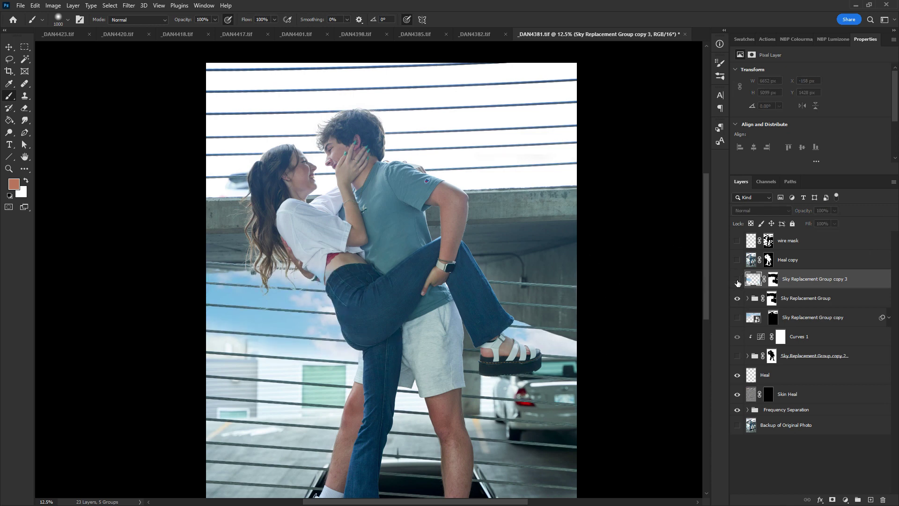
click(738, 280)
click(738, 280)
click(738, 280)
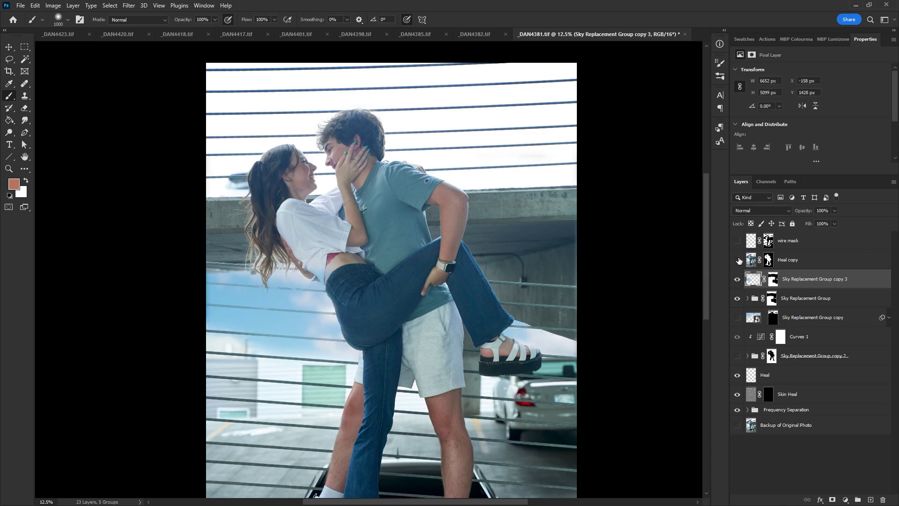
key(Delete)
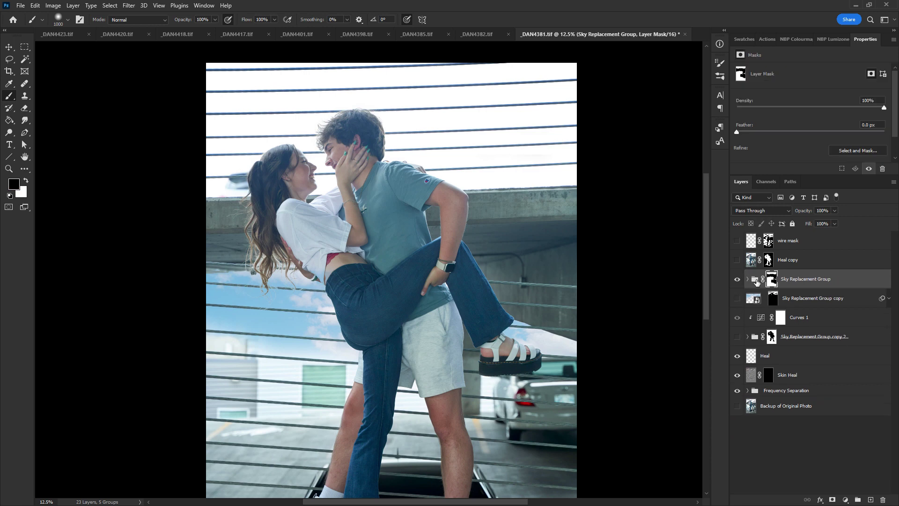
Refine the Sky Replacement Group's mask around the woman's waist with a 100 to 400 px brush, alternating black and white
click(748, 280)
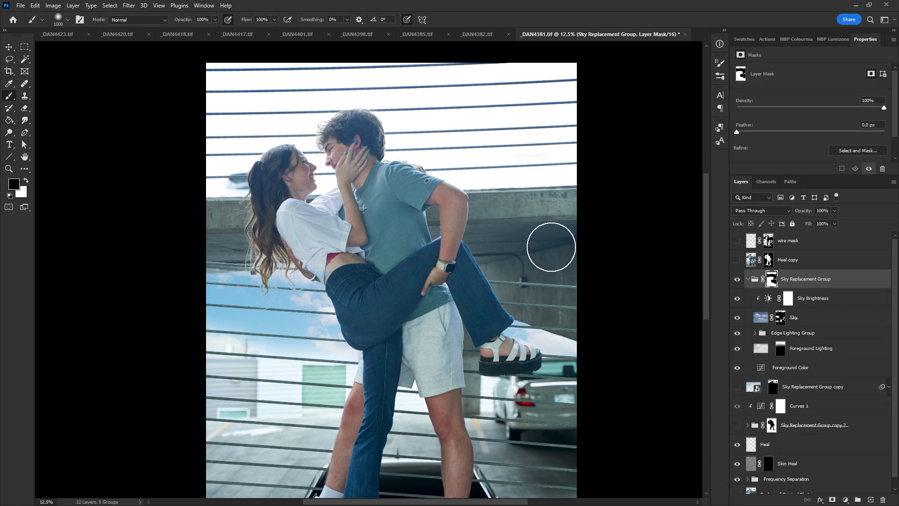
key(bracketleft)
key(bracketleft)
key(bracketleft)
key(bracketleft)
key(bracketleft)
key(bracketleft)
key(bracketleft)
key(bracketleft)
key(bracketleft)
key(bracketleft)
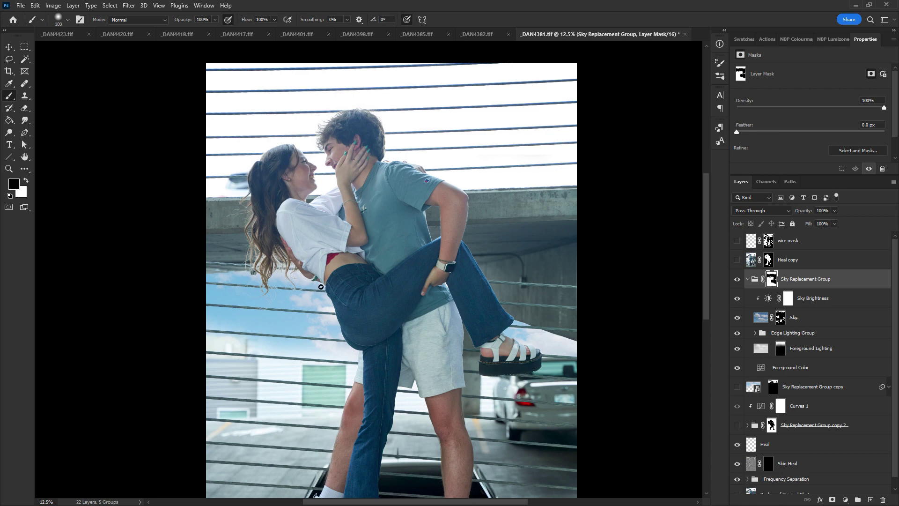
key(x)
key(x)
key(x)
key(x)
key(x)
key(x)
key(bracketright)
key(bracketright)
key(bracketright)
key(bracketright)
Collapse the Sky Replacement Group and compare the lower sky with the group hidden and shown
click(752, 281)
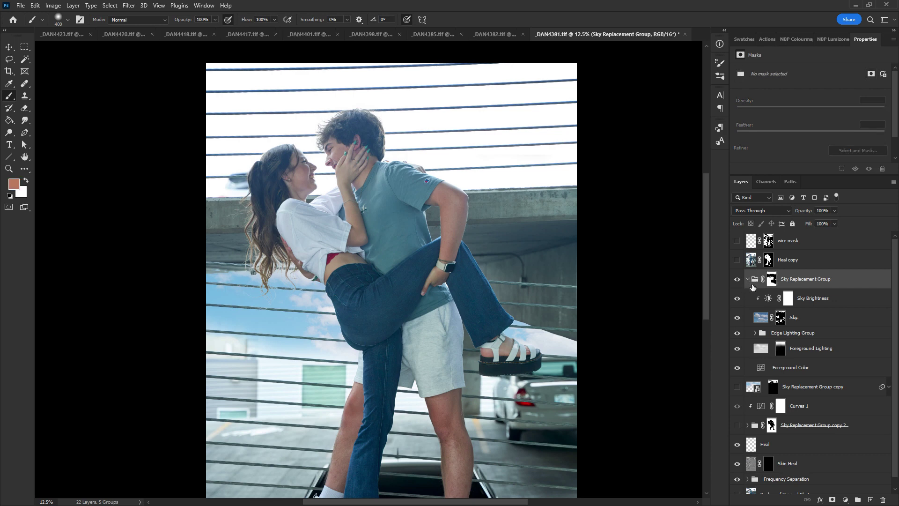
click(746, 279)
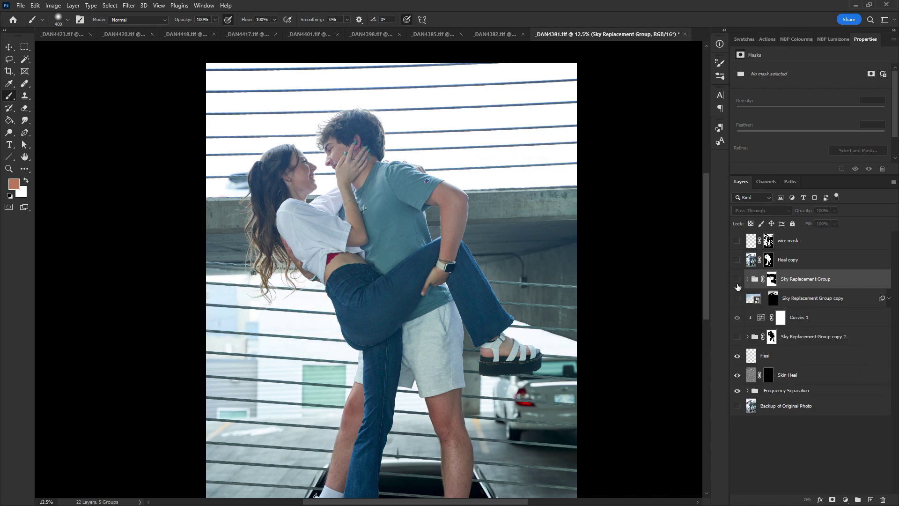
click(771, 279)
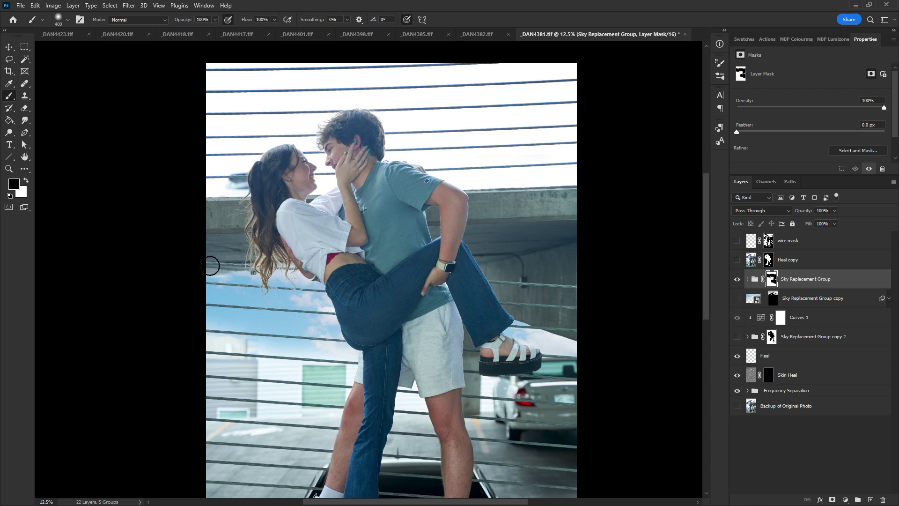
key(x)
Add a Curves adjustment clipped to the Sky Replacement Group and show the two hidden Sky Replacement Group copies
click(754, 279)
click(845, 500)
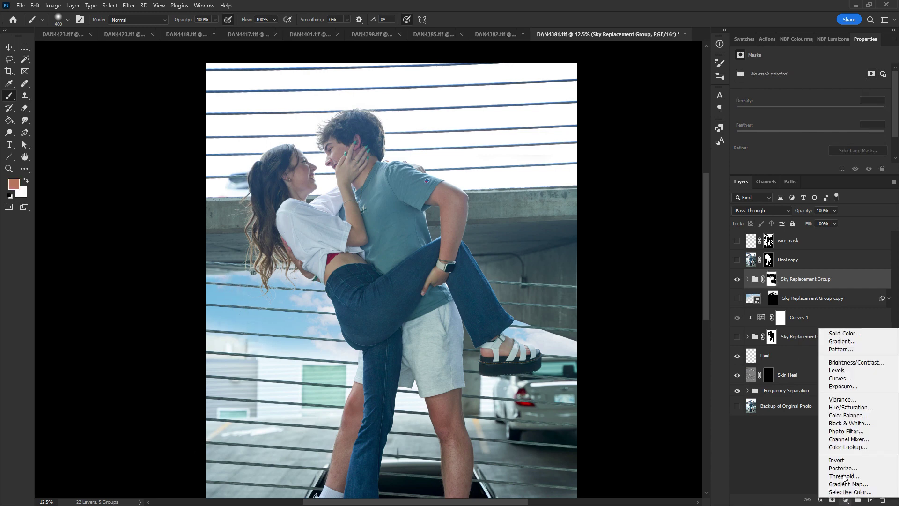
click(839, 378)
alt+click(760, 285)
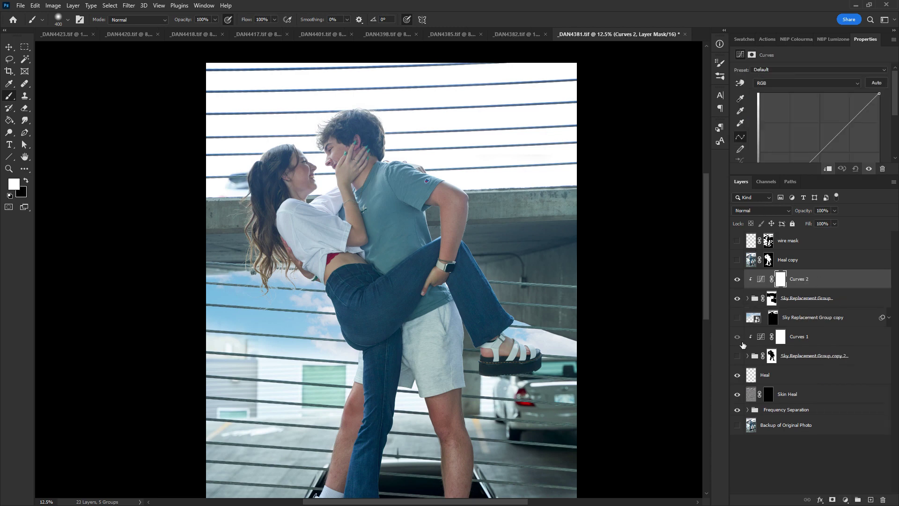
click(737, 355)
click(737, 318)
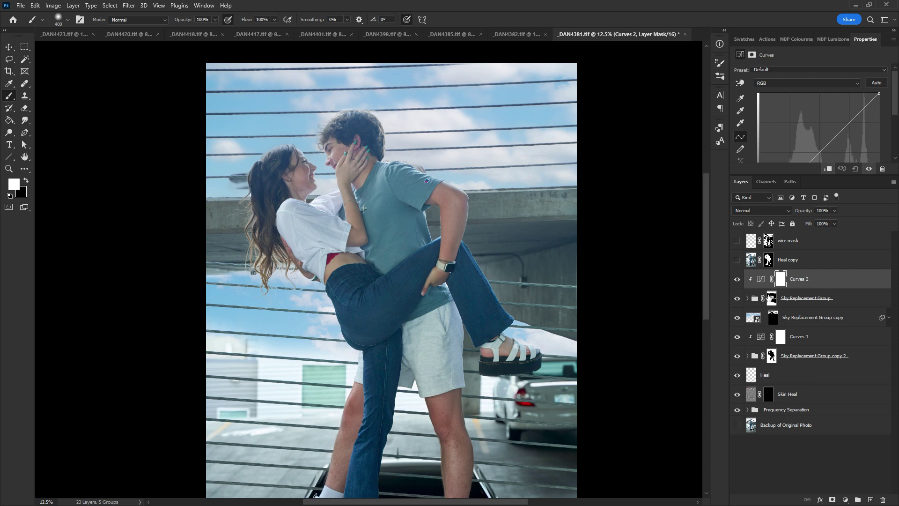
Brighten the new clipped Curves layer with a midtone point at input 141, output 172 and a raised shadow point
click(761, 279)
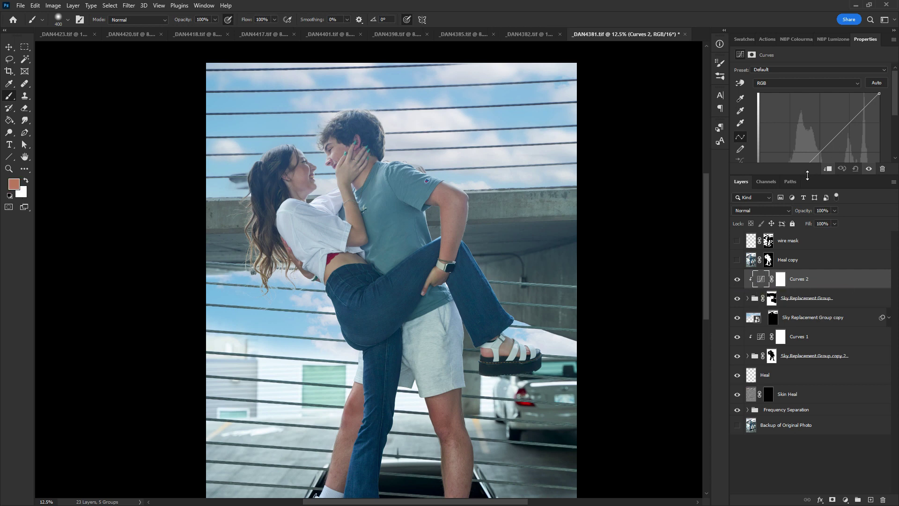
drag(807, 175, 807, 248)
drag(822, 153, 820, 135)
drag(785, 175, 781, 174)
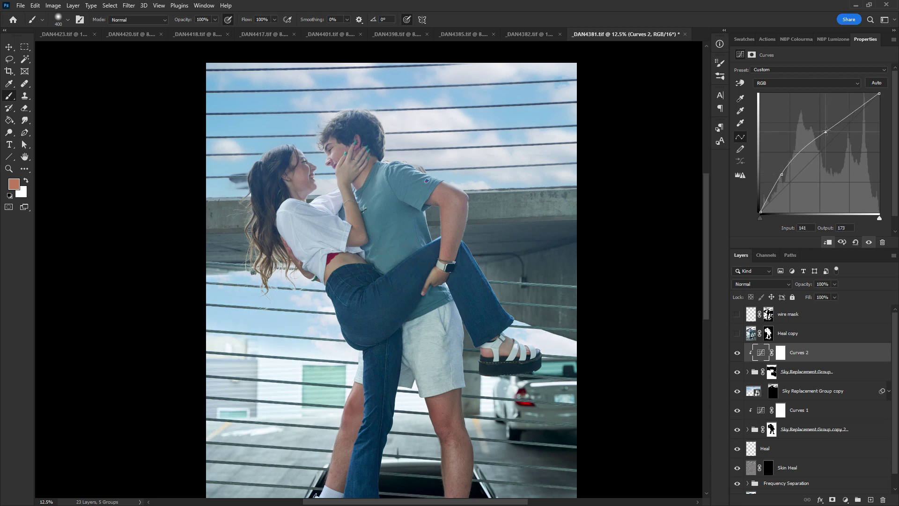
Lower the opacity of the original Sky Replacement Group to 80%
click(771, 371)
click(835, 284)
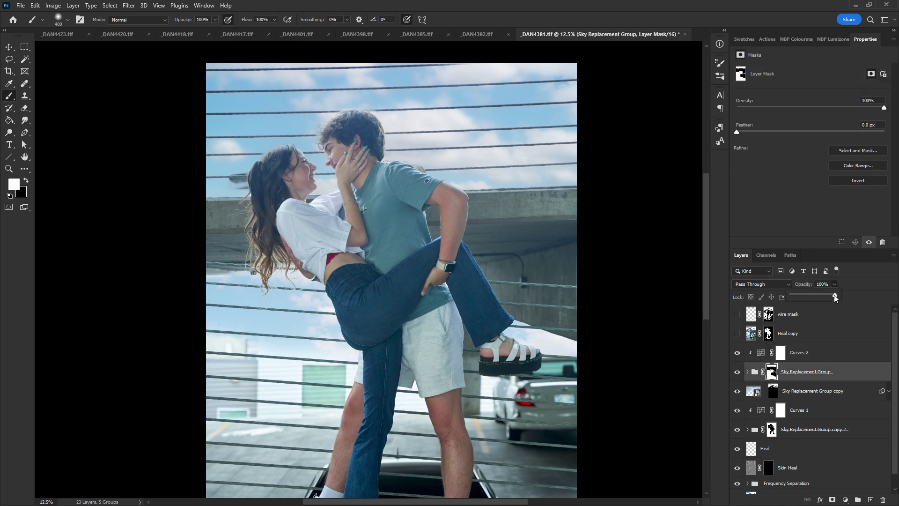
drag(837, 294, 828, 295)
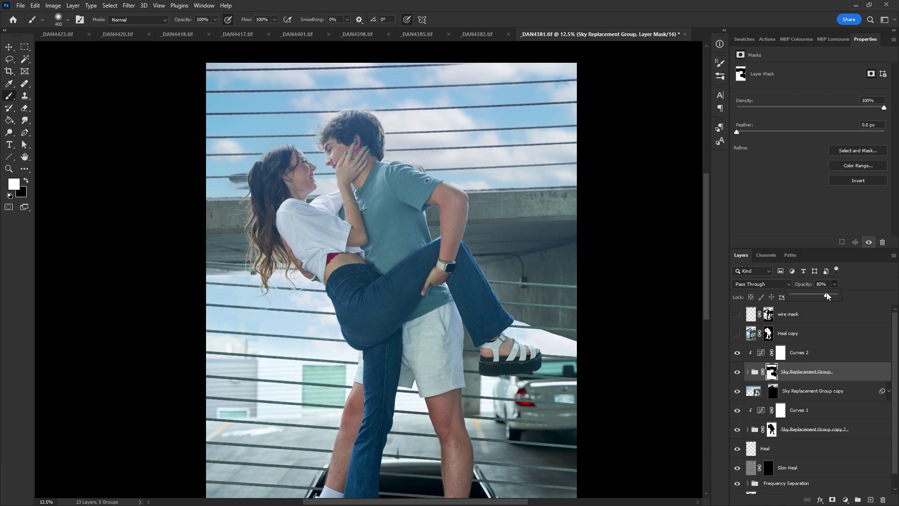
click(754, 393)
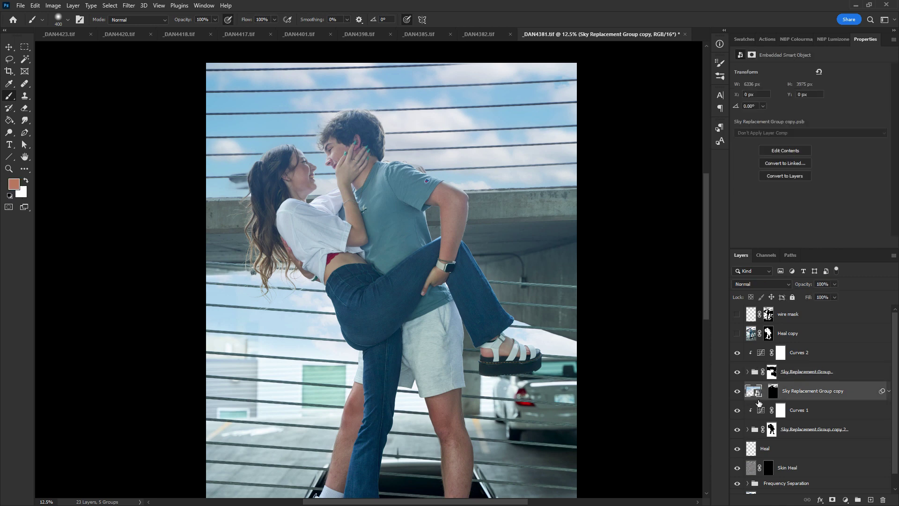
key(m)
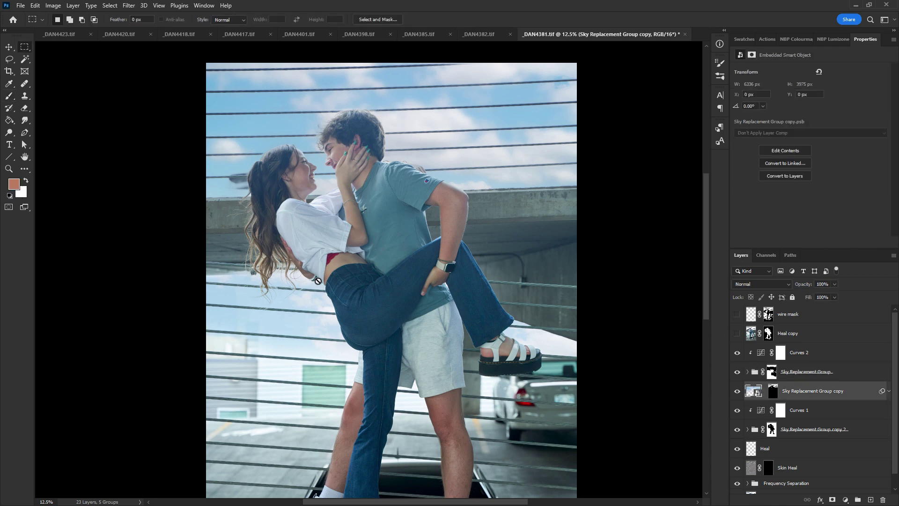
drag(314, 303, 331, 287)
key(ctrl+z)
drag(311, 325, 334, 385)
Inside the Sky Replacement Group, unlink the Sky layer from its mask and link Foreground Lighting to its mask
click(748, 373)
click(761, 411)
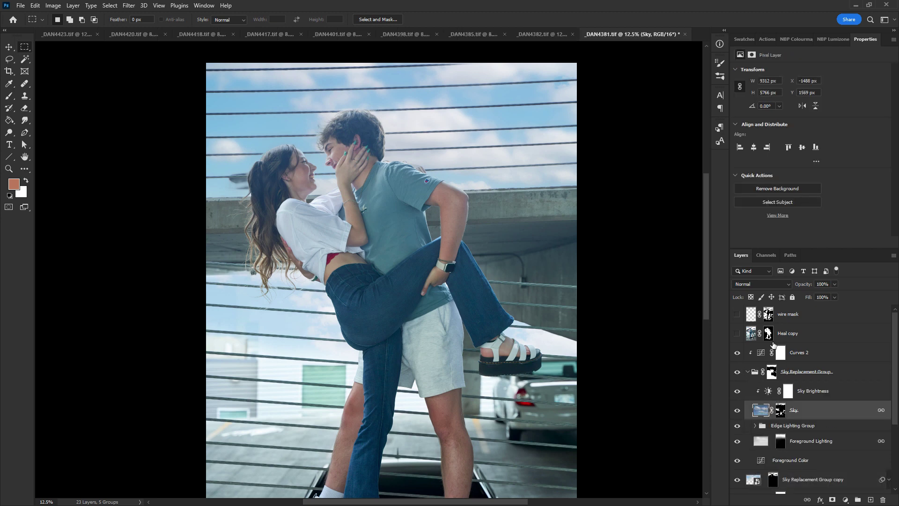
click(771, 441)
click(771, 410)
Transform the Sky layer, enlarging it to 140.54% and repositioning it behind the couple at X 3168 px and Y about 3330 px
drag(306, 281, 305, 346)
key(ctrl+t)
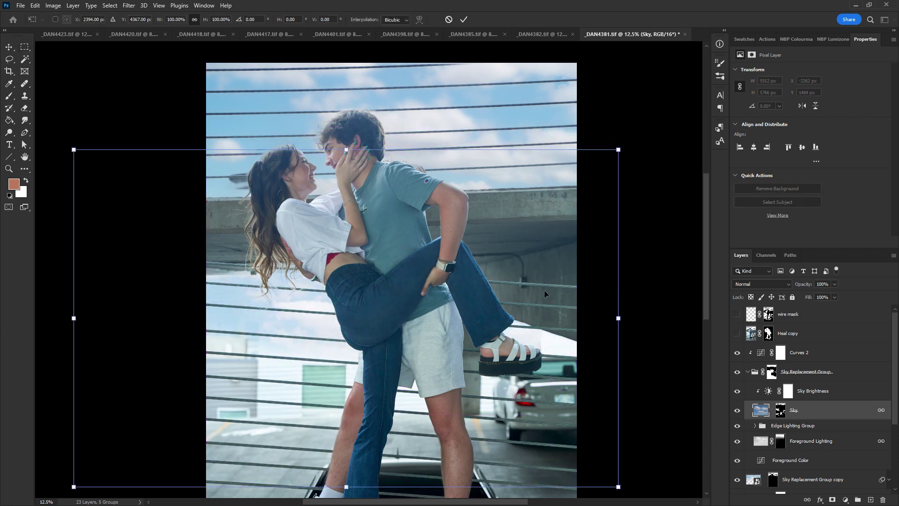
drag(621, 149, 701, 43)
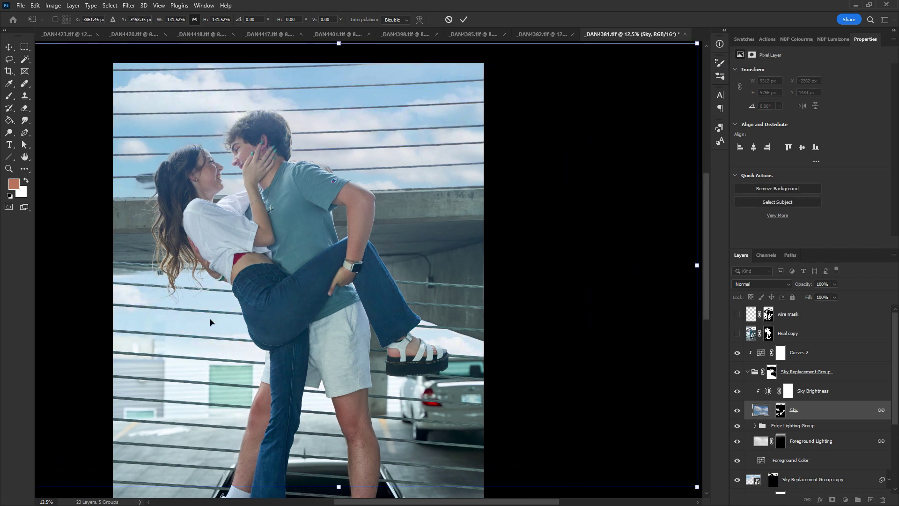
drag(204, 352, 489, 375)
drag(380, 346, 358, 346)
drag(114, 291, 62, 285)
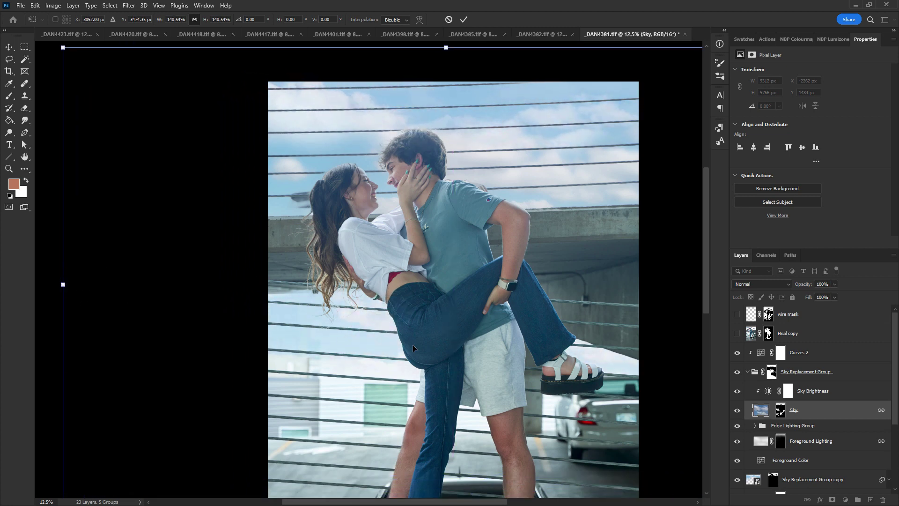
mouse_move(394, 353)
mouse_down()
mouse_move(419, 332)
mouse_move(402, 331)
mouse_move(403, 351)
mouse_move(384, 365)
mouse_move(401, 358)
mouse_move(392, 339)
mouse_up()
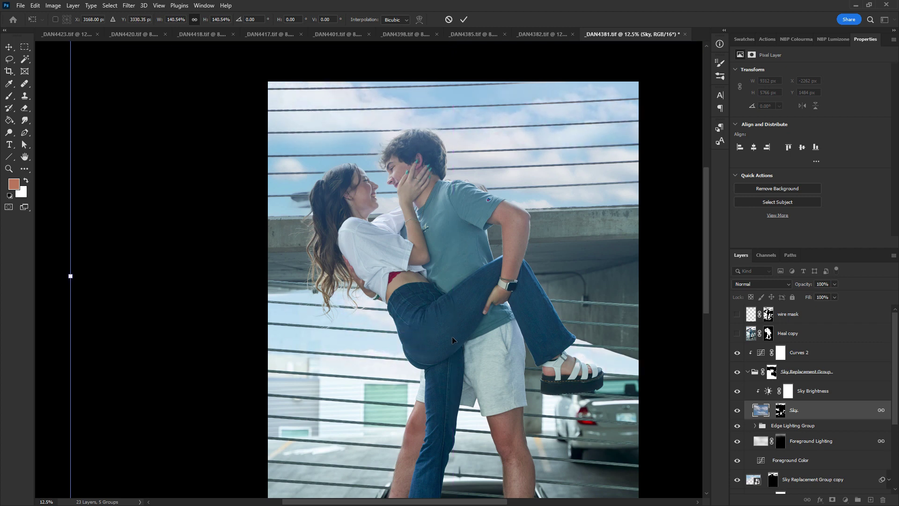
key(Return)
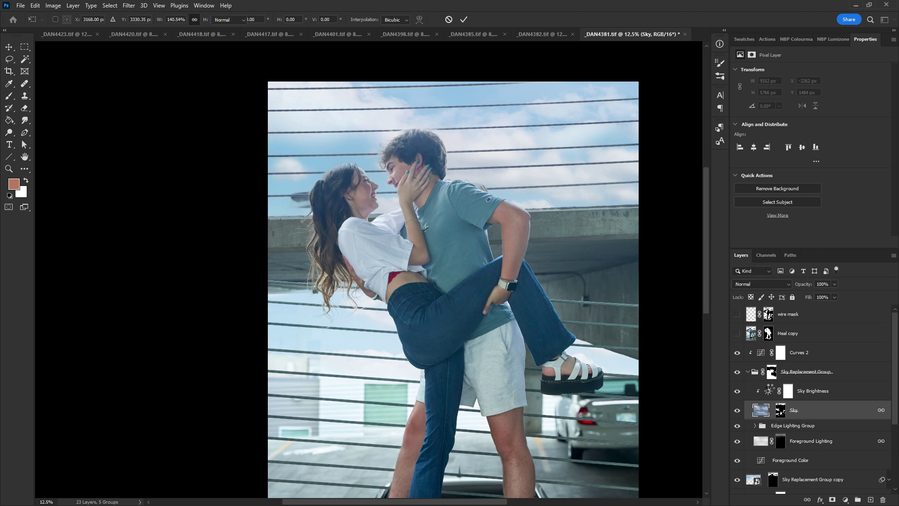
Target the Sky layer's mask, load it as a selection and set up the Brush with black as the foreground colour
click(780, 412)
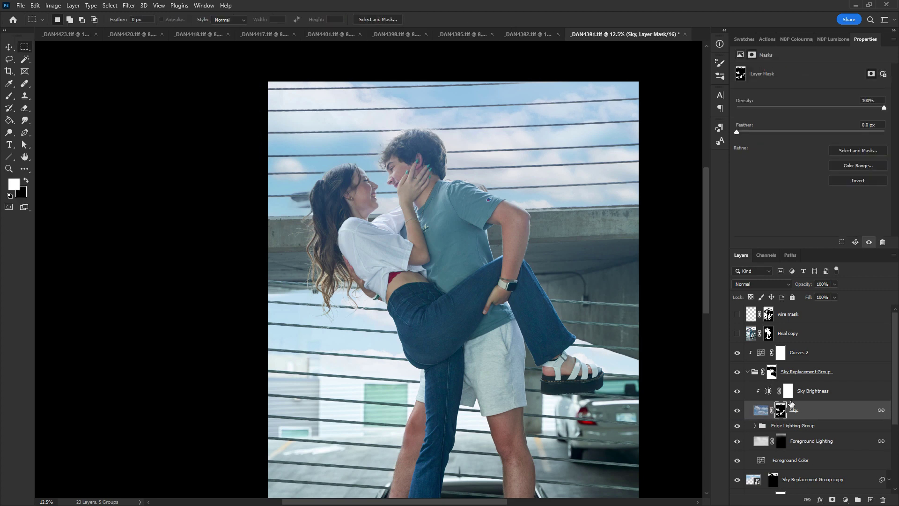
key(d)
key(b)
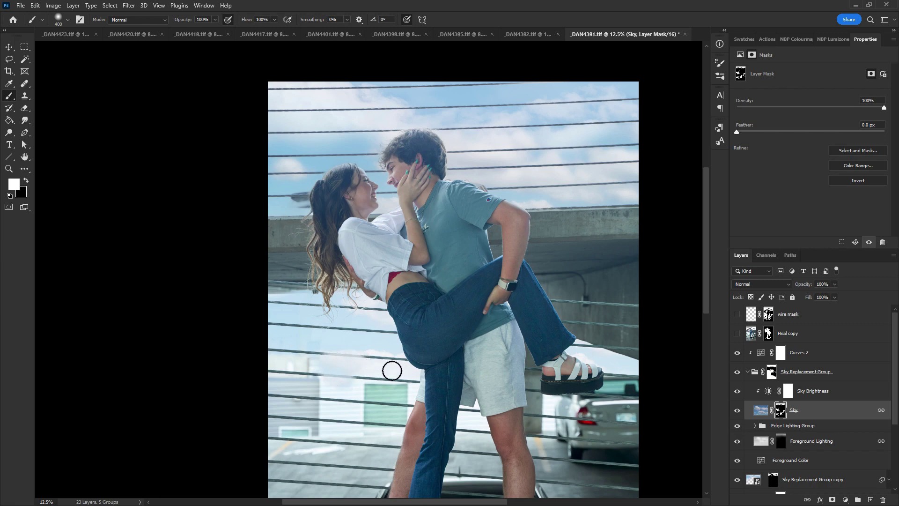
ctrl+click(780, 410)
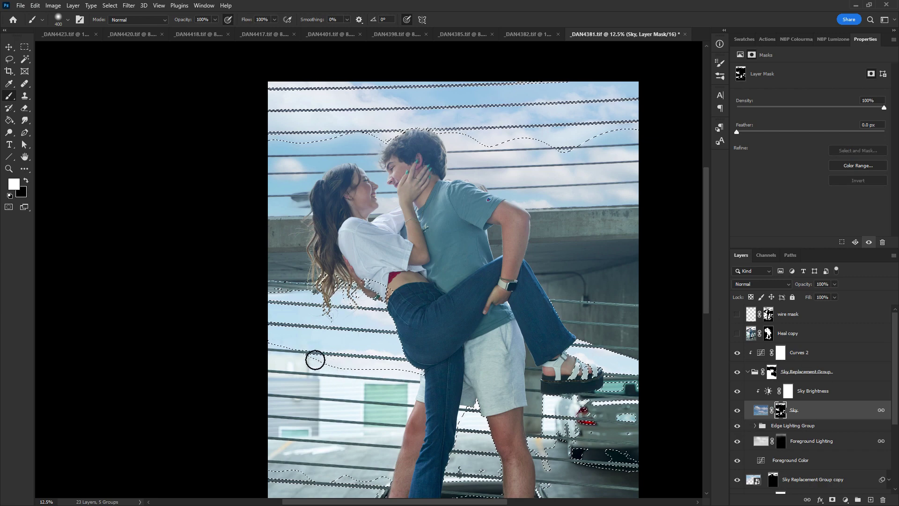
key(x)
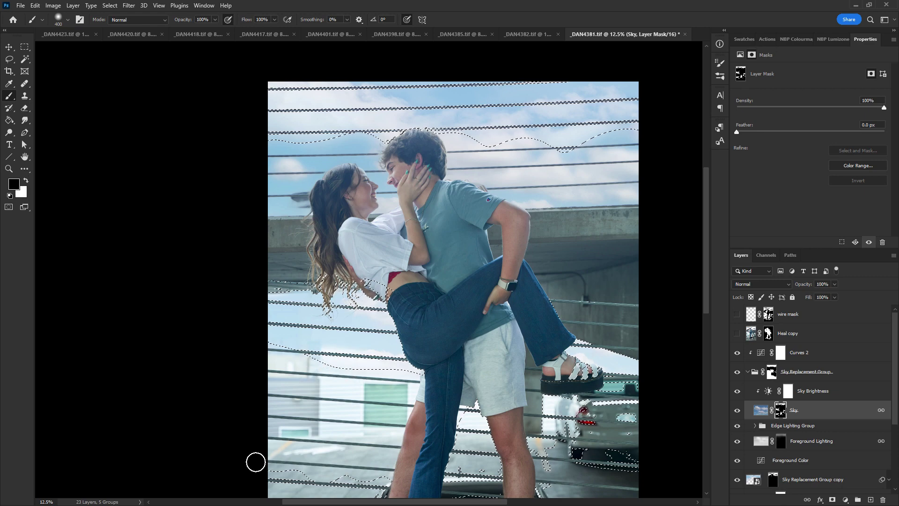
View the Sky mask and the Sky Replacement Group mask on their own, ending with the group's mask active in the normal image view
alt+click(781, 410)
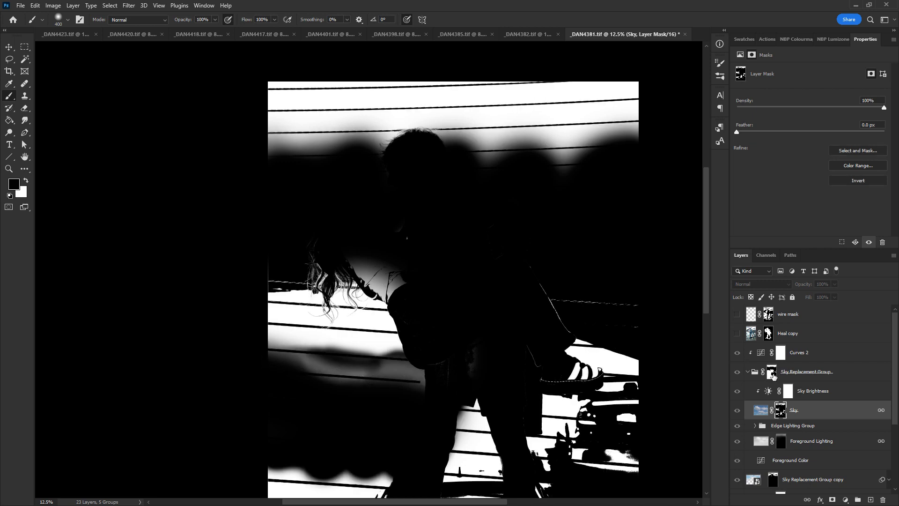
alt+click(772, 374)
alt+click(772, 372)
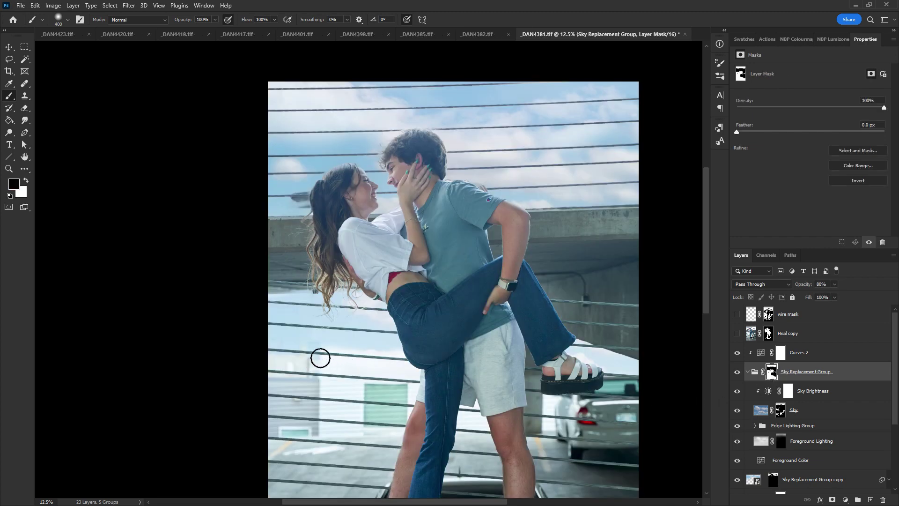
Load the wire mask's layer mask as a selection and paint black on the Sky Replacement Group mask to remove sky from the white building
ctrl+click(768, 313)
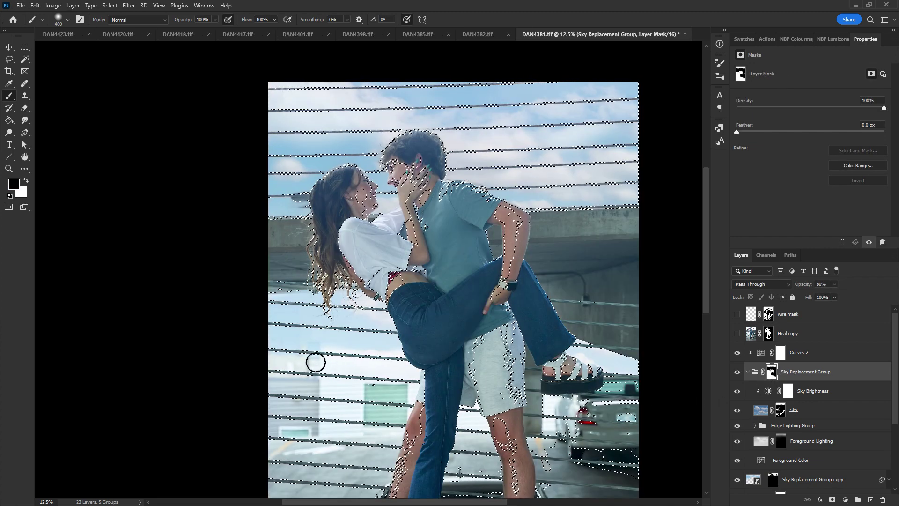
key(x)
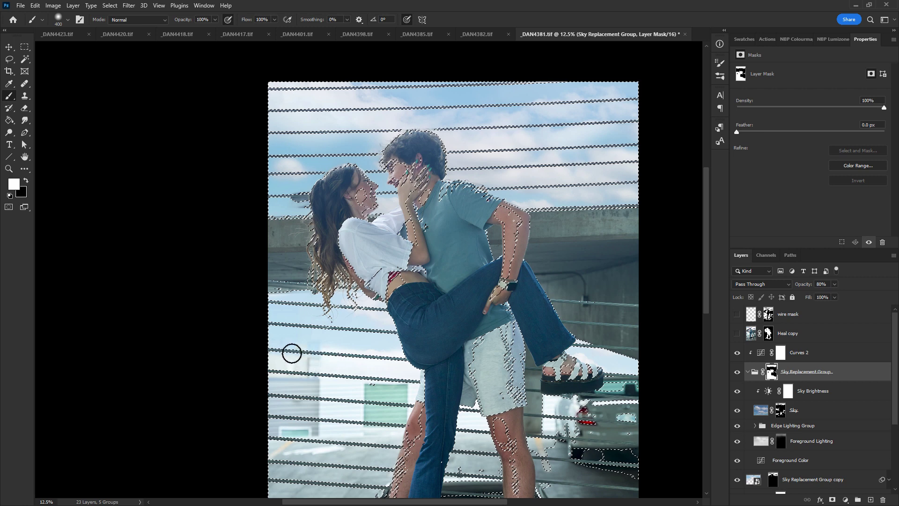
key(x)
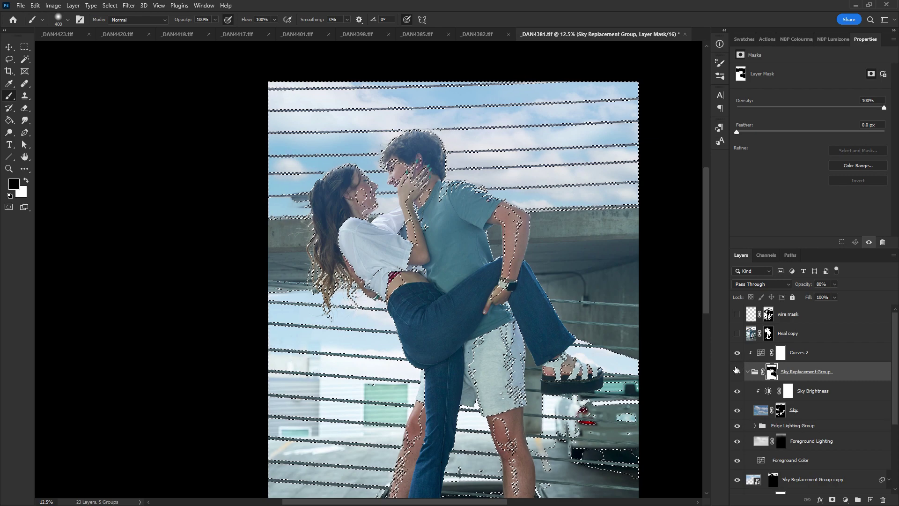
click(737, 372)
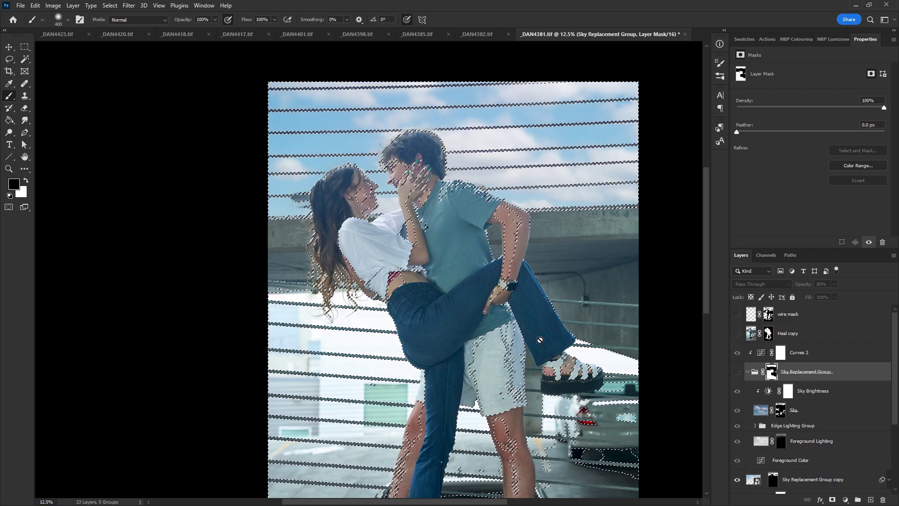
click(738, 373)
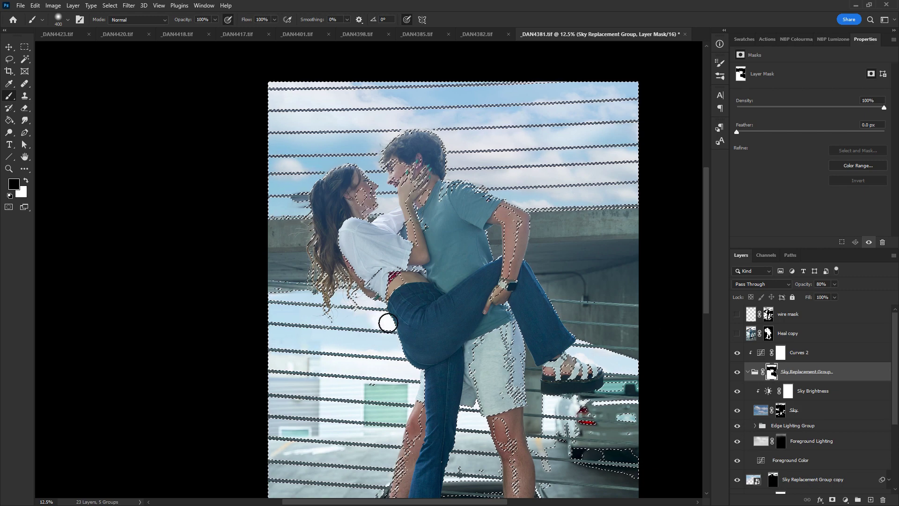
key(x)
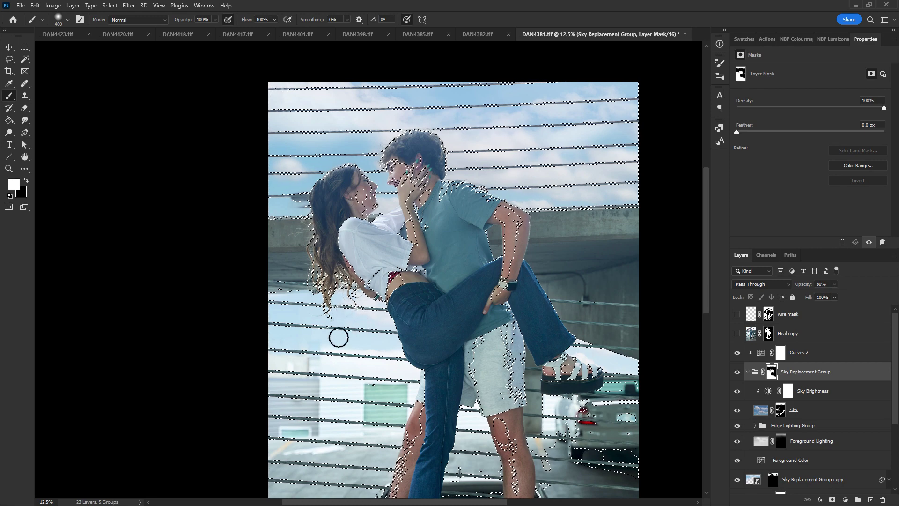
key(x)
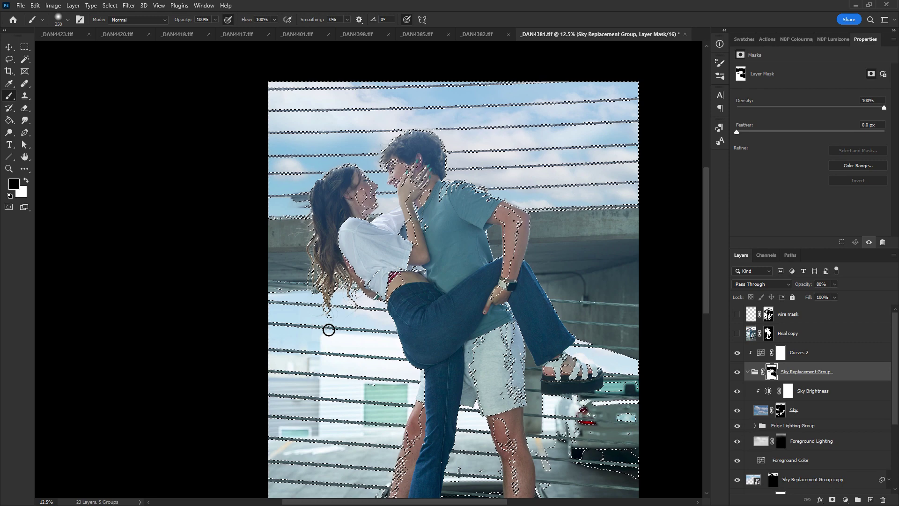
Reduce the brush to 100 px, refine the white building's edges on the Sky Replacement Group mask with white and black, and deselect
key(bracketleft)
key(bracketleft)
key(bracketleft)
key(bracketleft)
key(bracketleft)
key(x)
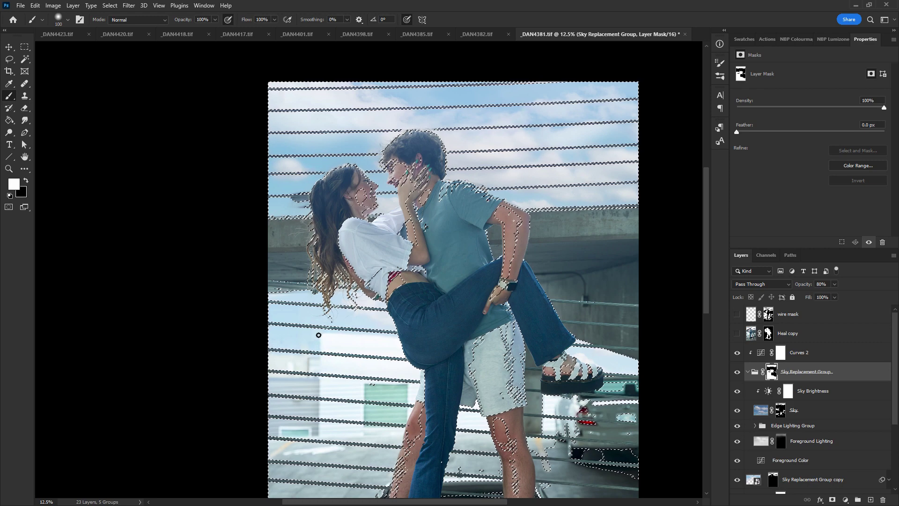
key(x)
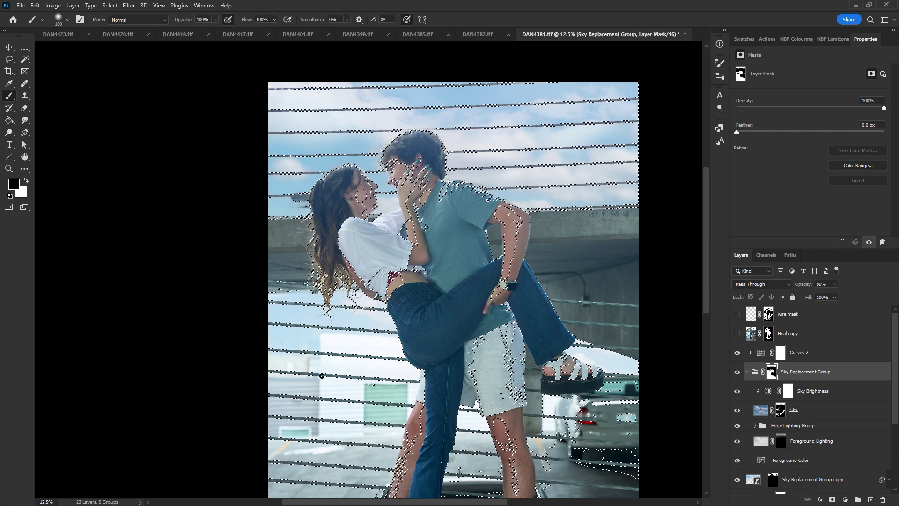
key(x)
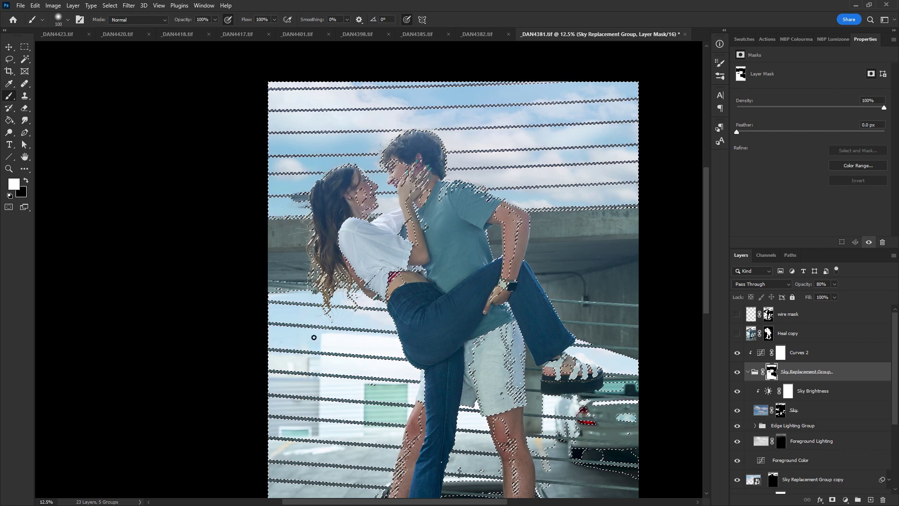
key(ctrl+d)
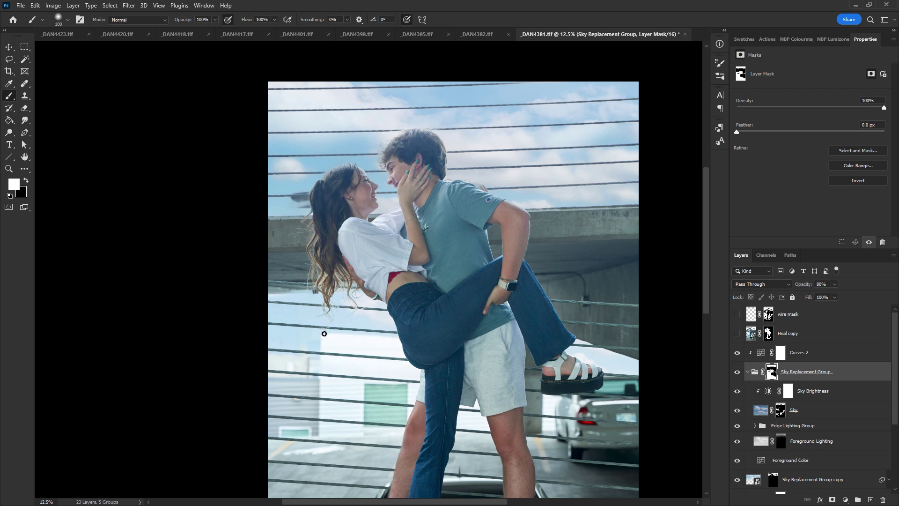
Reload the wire mask selection, touch up the white building's upper-left corner on the group mask with black and white, and clear the selection
key(x)
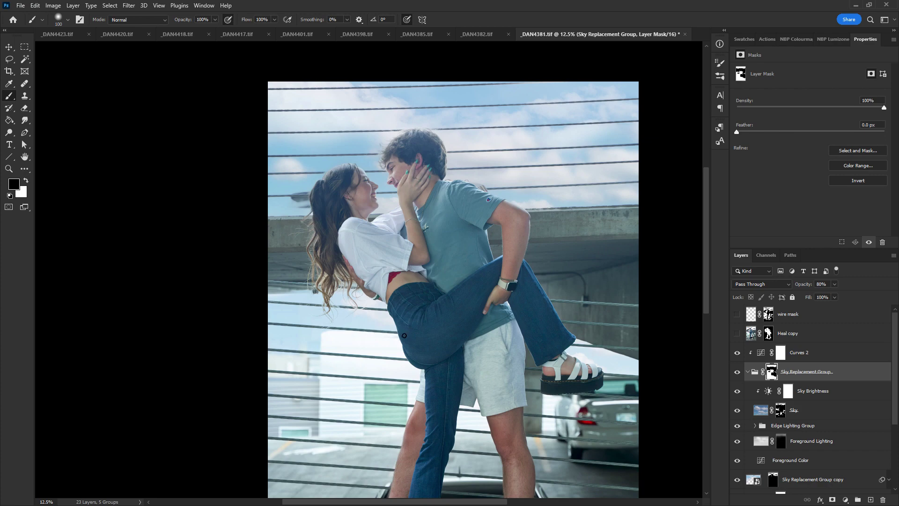
key(x)
ctrl+click(770, 322)
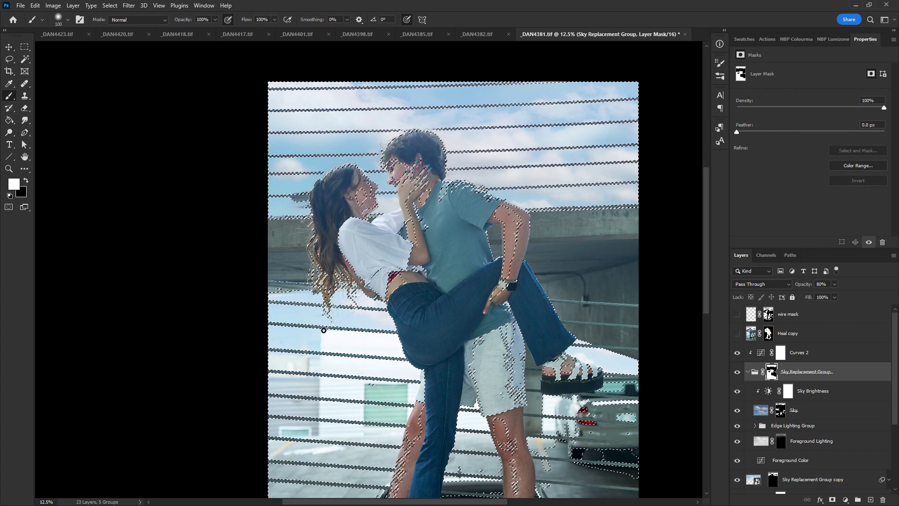
key(x)
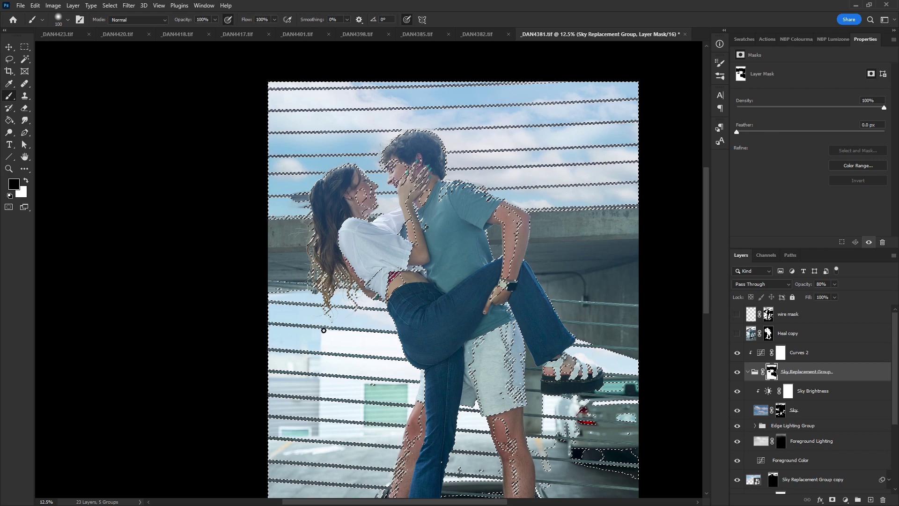
key(x)
key(x)
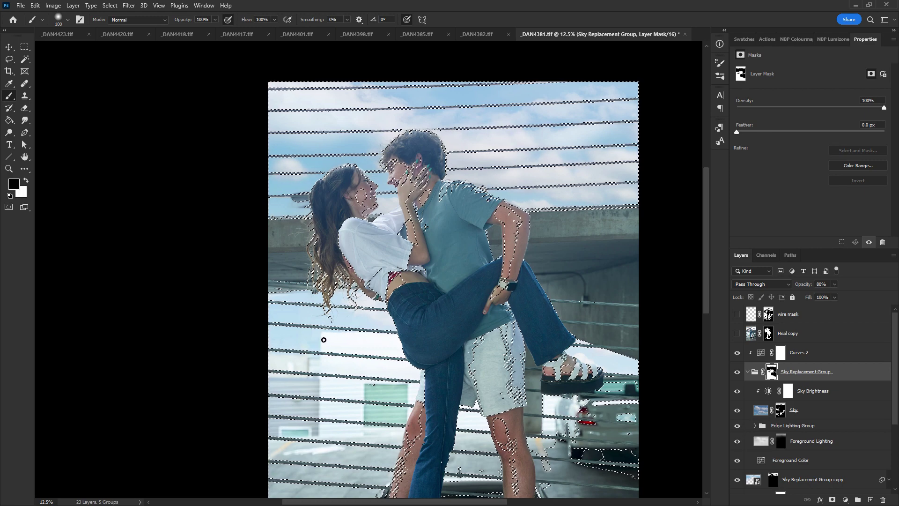
key(ctrl+d)
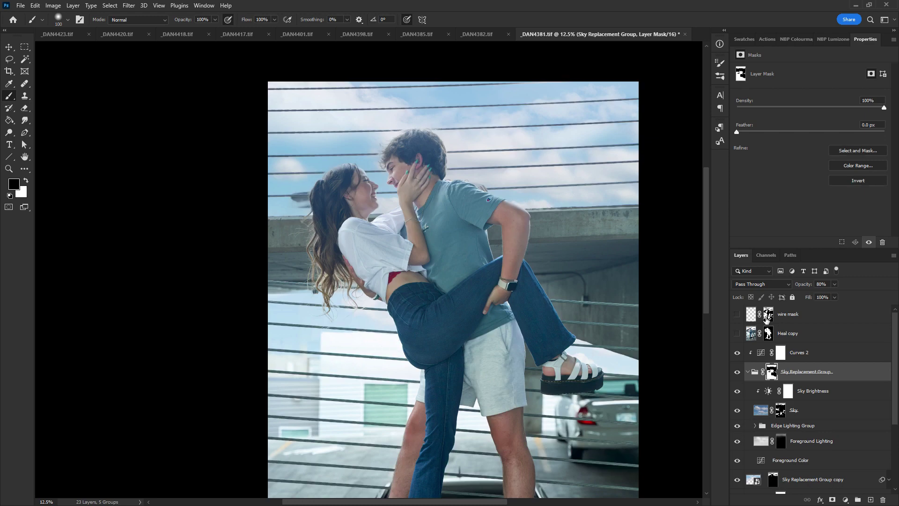
With the wire mask selection reloaded, refine the building's roofline on the Sky Replacement Group mask in a rotated close-up, deselect and restore the upright view
ctrl+click(768, 317)
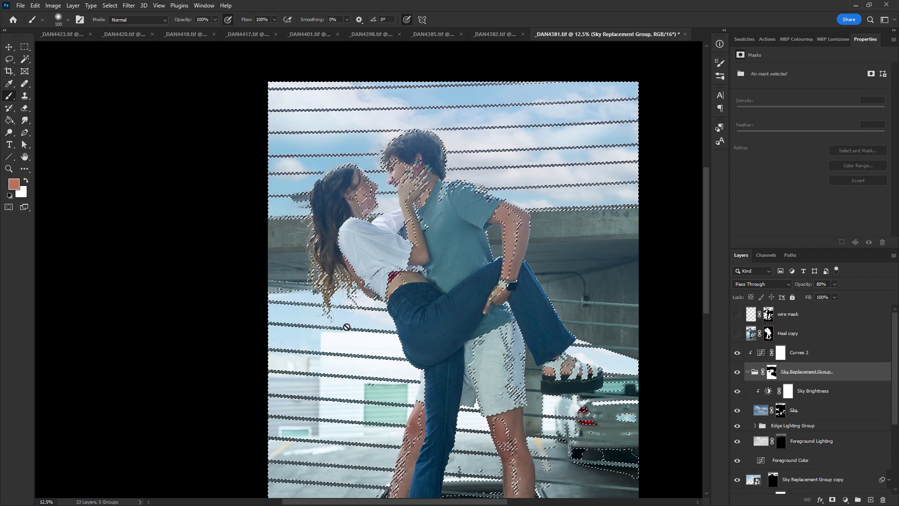
scroll(420, 356, up, 2)
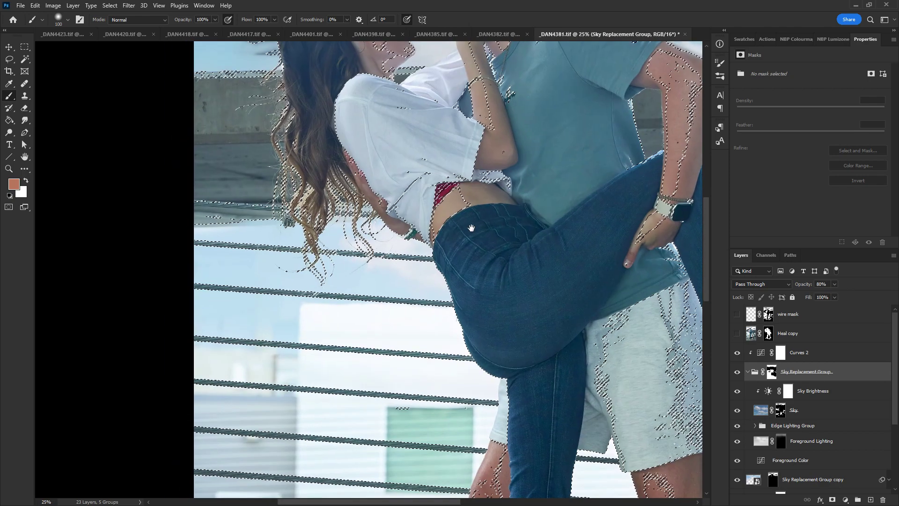
key(ctrl+backslash)
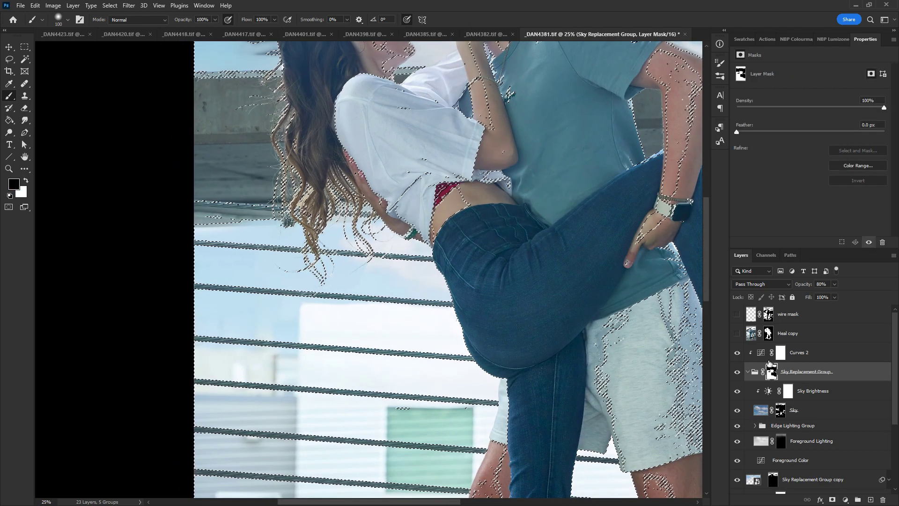
key(x)
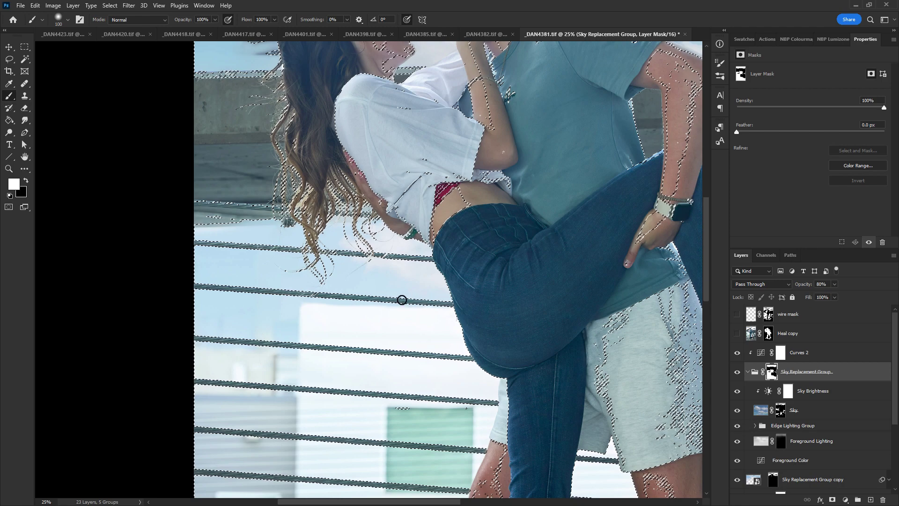
key(r)
drag(442, 444, 398, 305)
key(x)
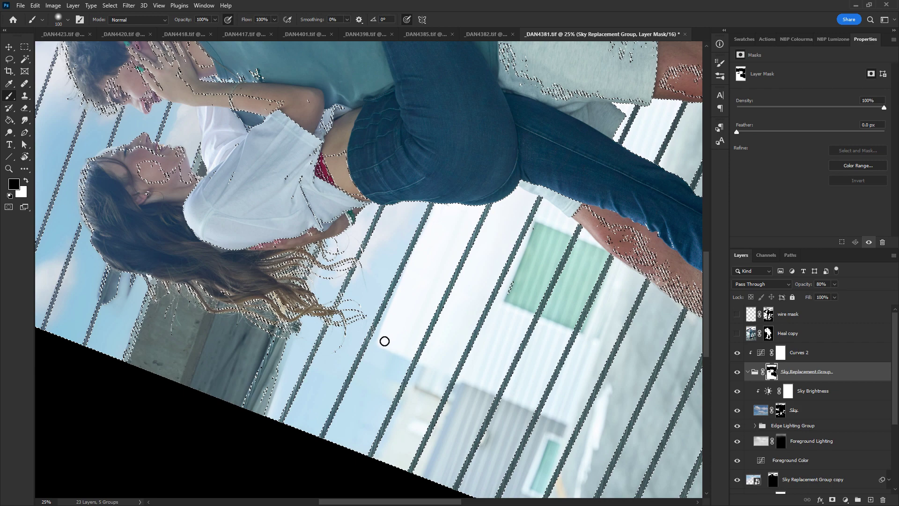
key(ctrl+d)
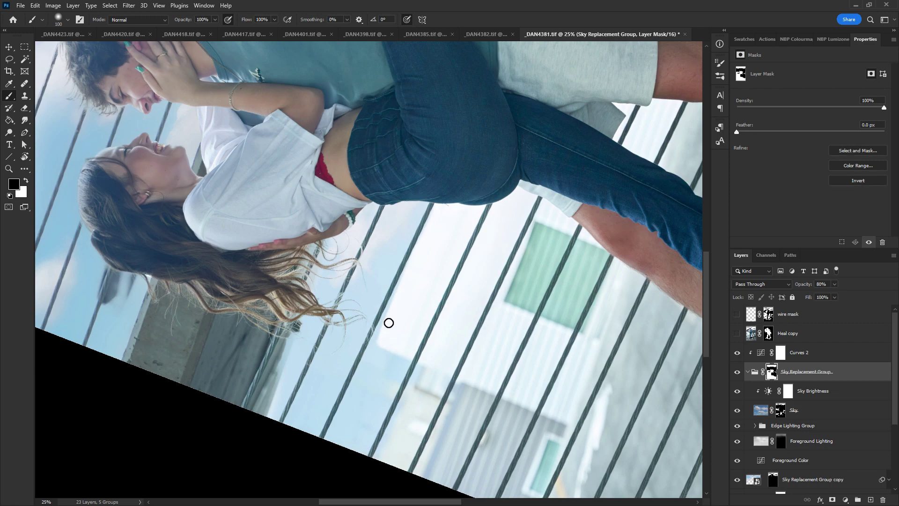
key(r)
click(139, 19)
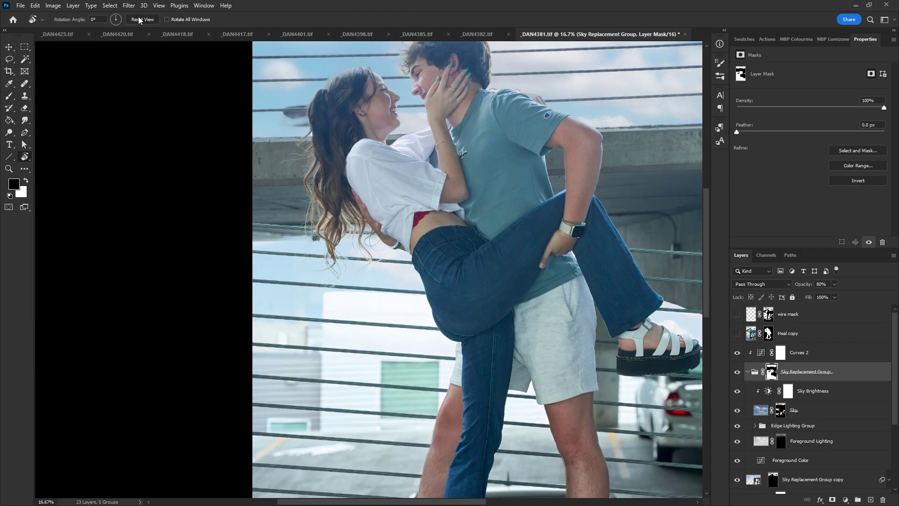
key(ctrl+minus)
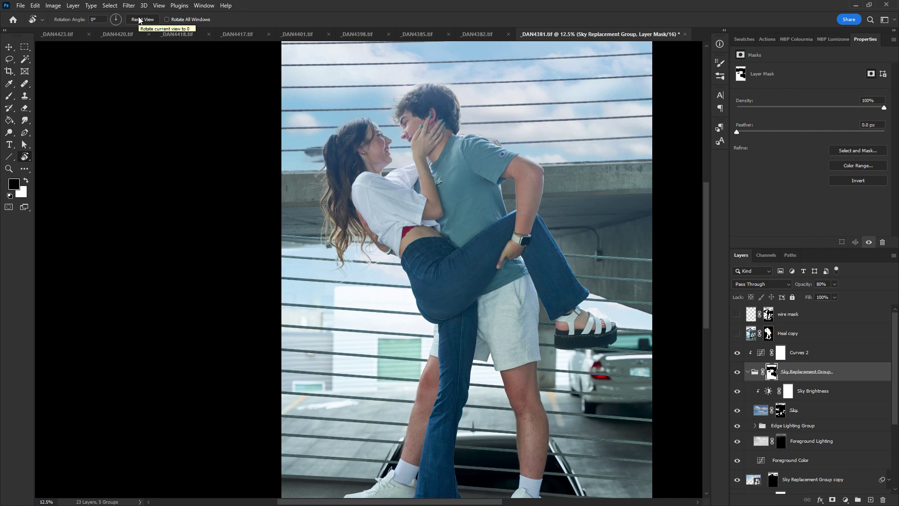
Compare the portrait with the Heal copy layer shown and hidden
key(ctrl+minus)
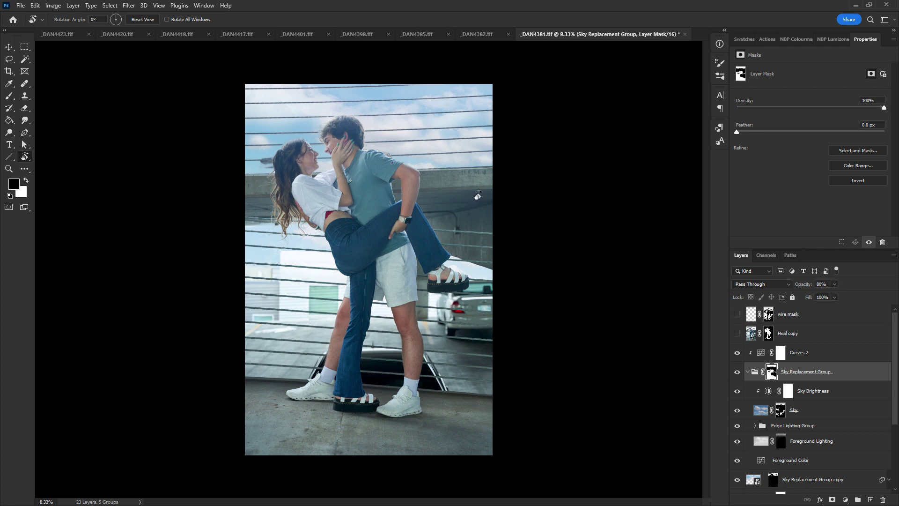
key(ctrl+plus)
mouse_move(506, 174)
mouse_down()
mouse_move(502, 209)
mouse_move(487, 218)
mouse_move(471, 275)
mouse_up()
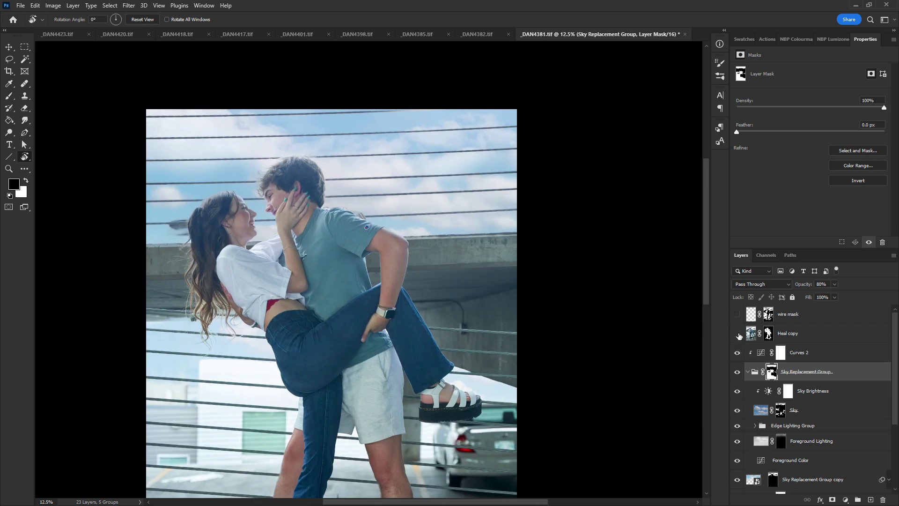
click(738, 334)
click(738, 333)
Collapse the Sky Replacement Group and add a Levels adjustment above Curves 2 with input black 13 and white 225
click(748, 372)
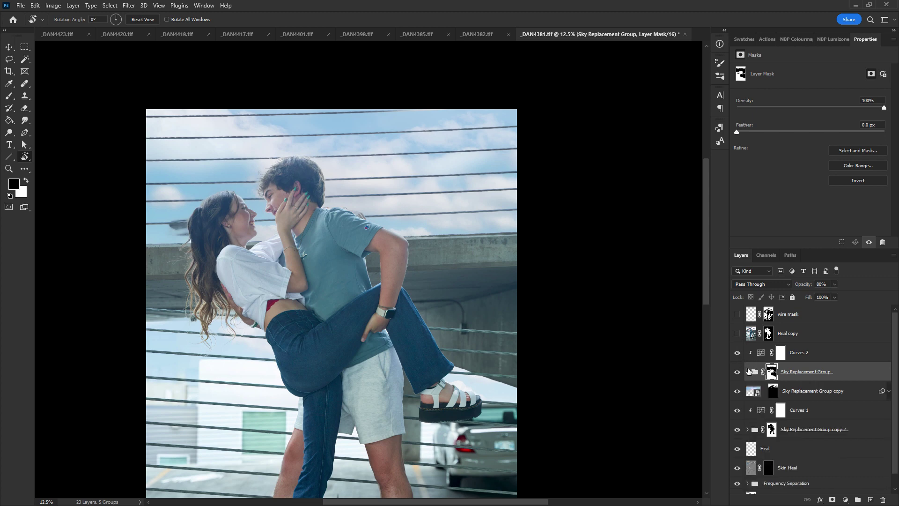
click(813, 358)
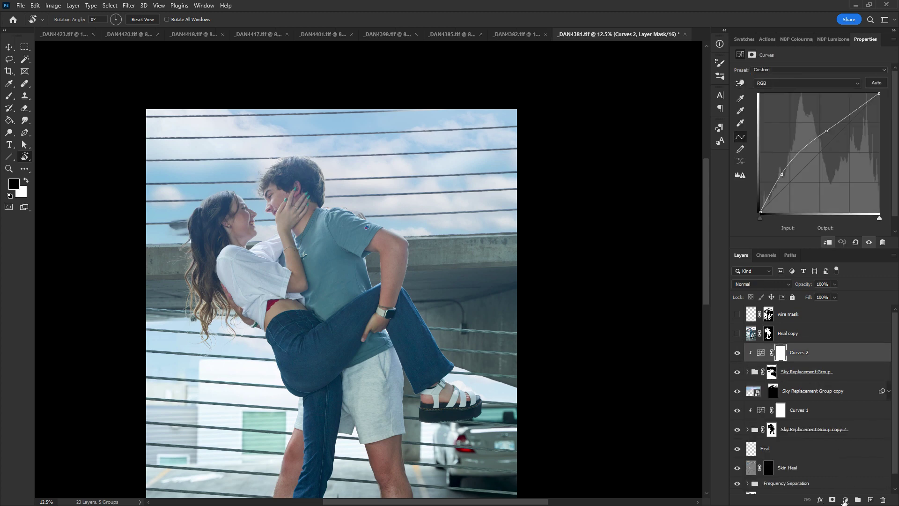
click(844, 500)
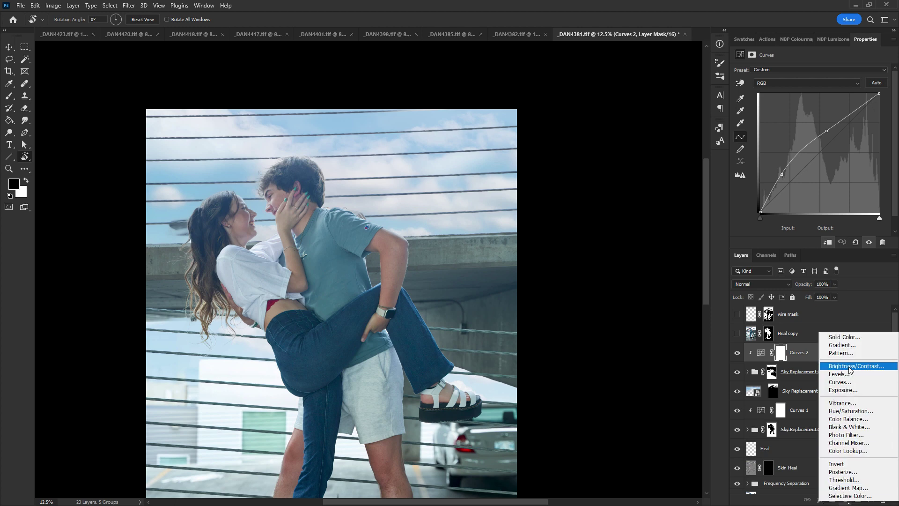
click(838, 374)
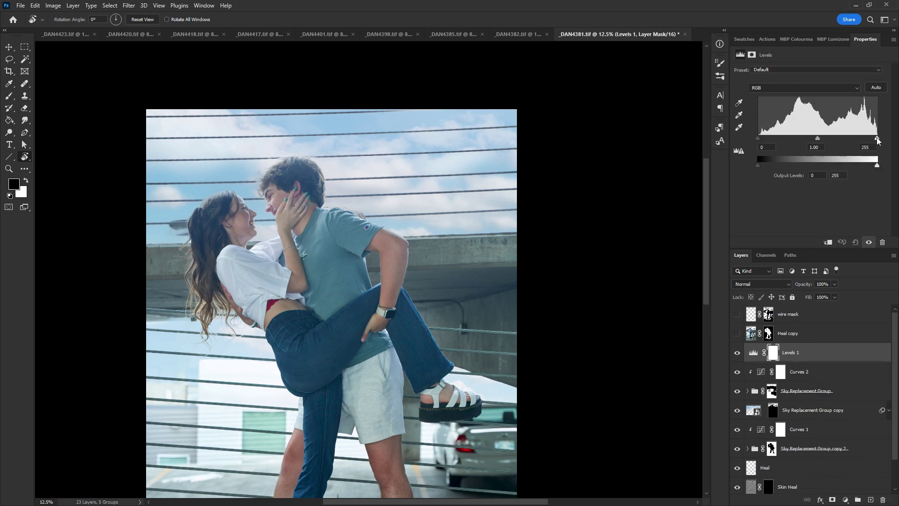
drag(878, 139, 864, 139)
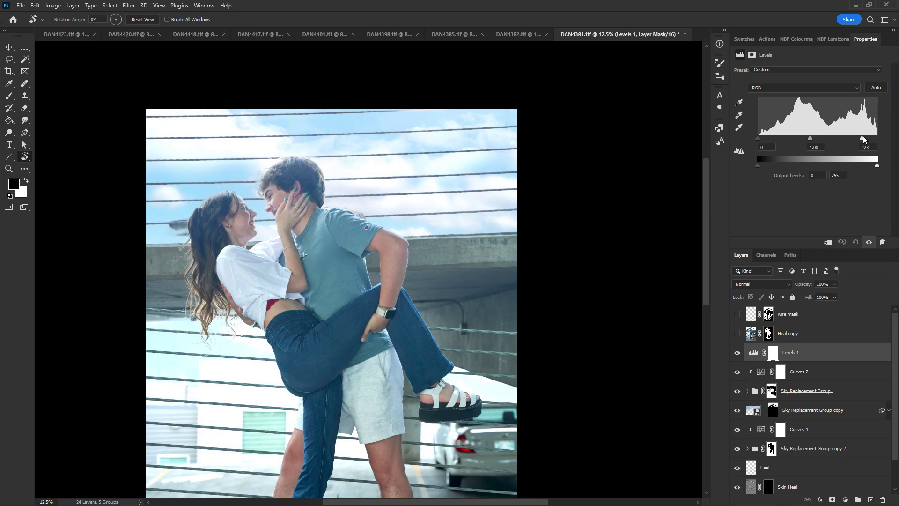
drag(759, 139, 764, 137)
drag(863, 139, 809, 139)
key(ctrl+z)
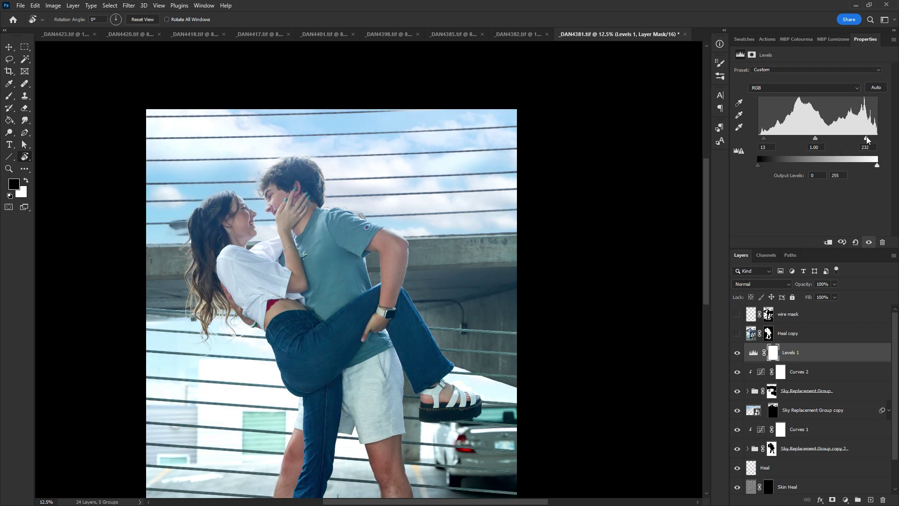
drag(866, 137, 864, 137)
click(753, 352)
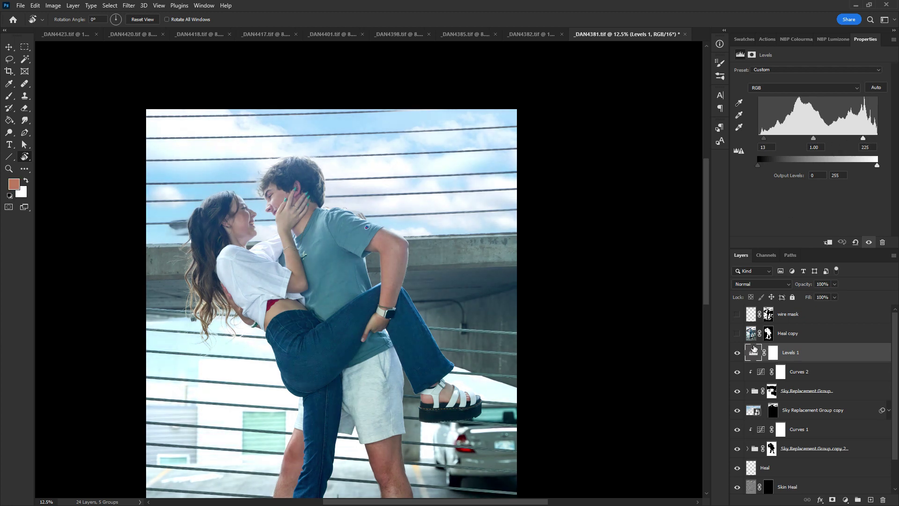
Compare the portrait with and without the Levels 1 adjustment and leave that layer hidden
click(737, 353)
click(737, 353)
key(ctrl+minus)
key(ctrl+plus)
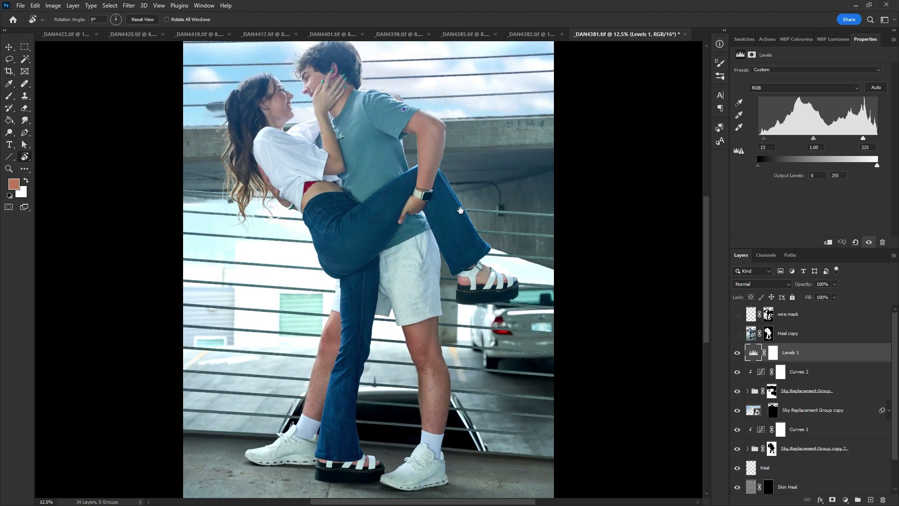
drag(459, 209, 447, 250)
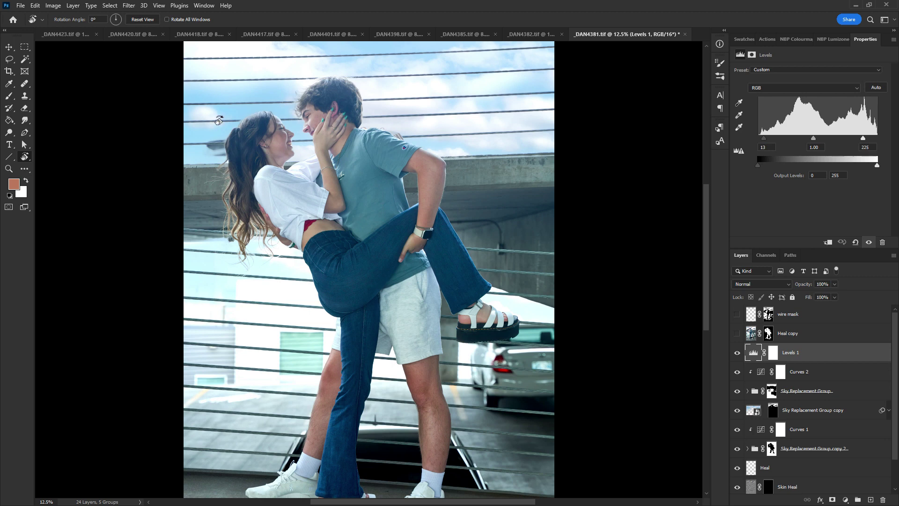
click(737, 352)
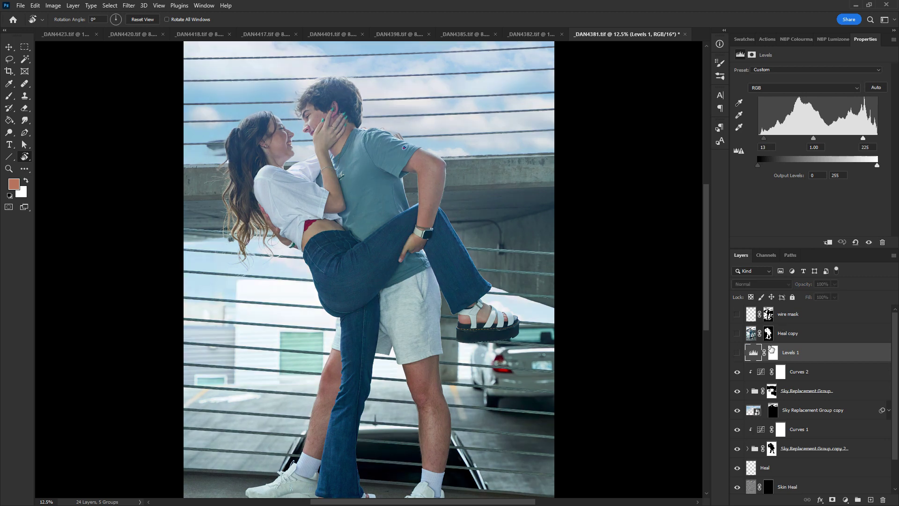
Inspect the Sky Replacement Group copy layer's visibility, mask selection and smart object contents, and close the contents file
click(737, 411)
click(738, 411)
click(756, 414)
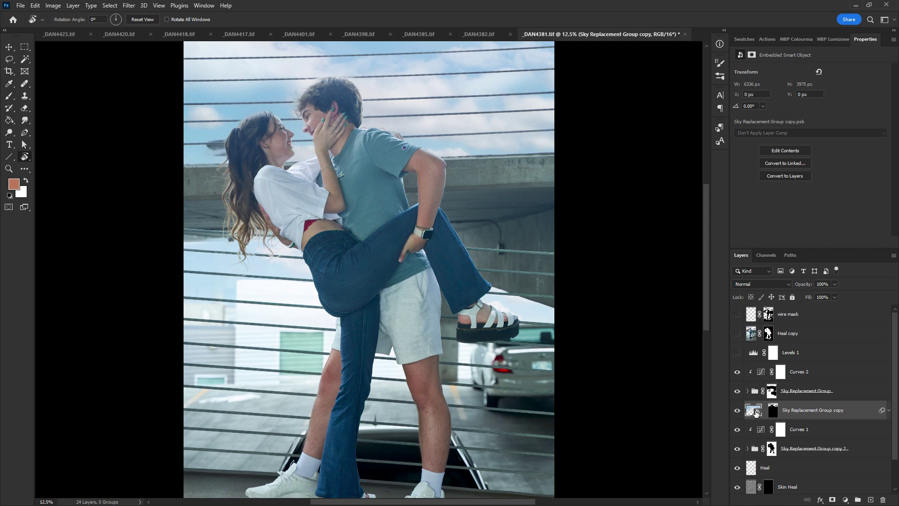
ctrl+click(773, 412)
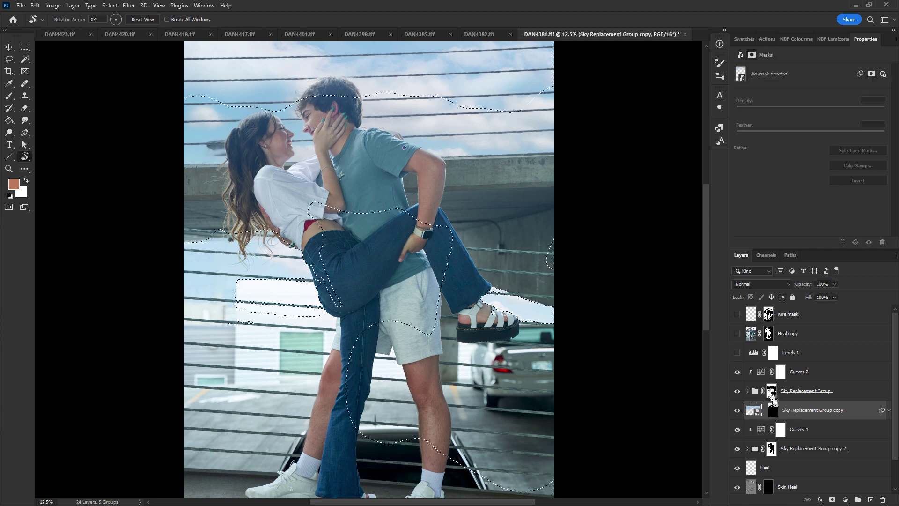
click(773, 410)
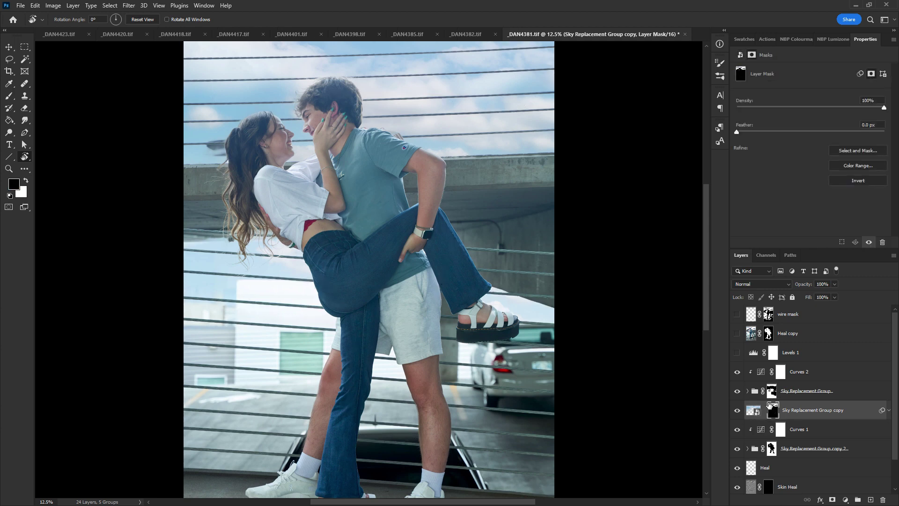
click(755, 413)
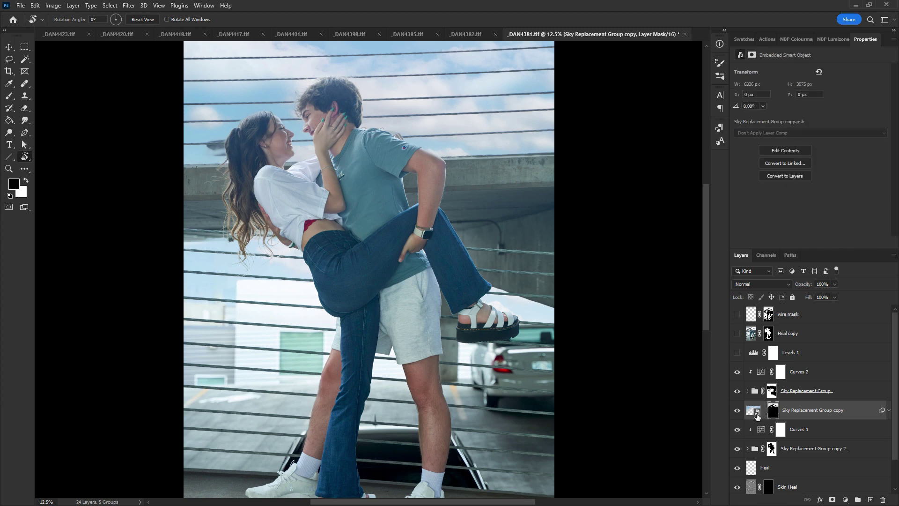
double_click(755, 411)
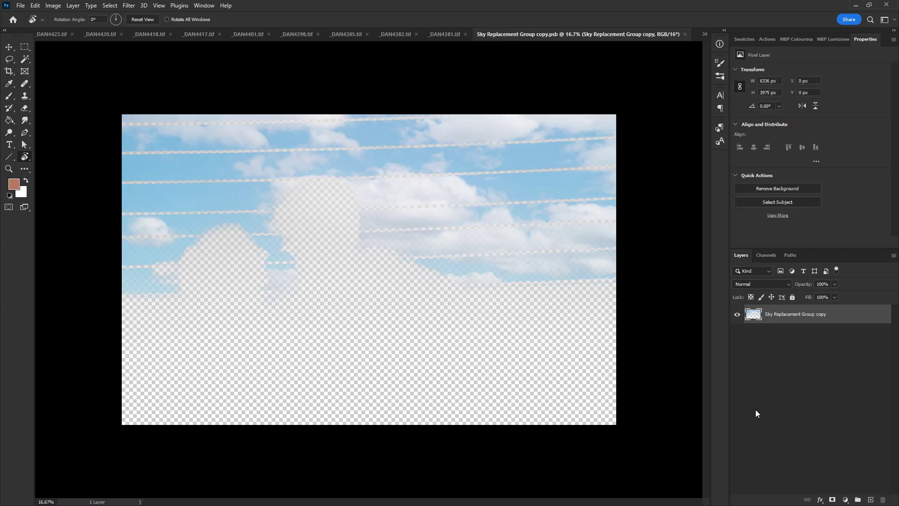
key(ctrl+w)
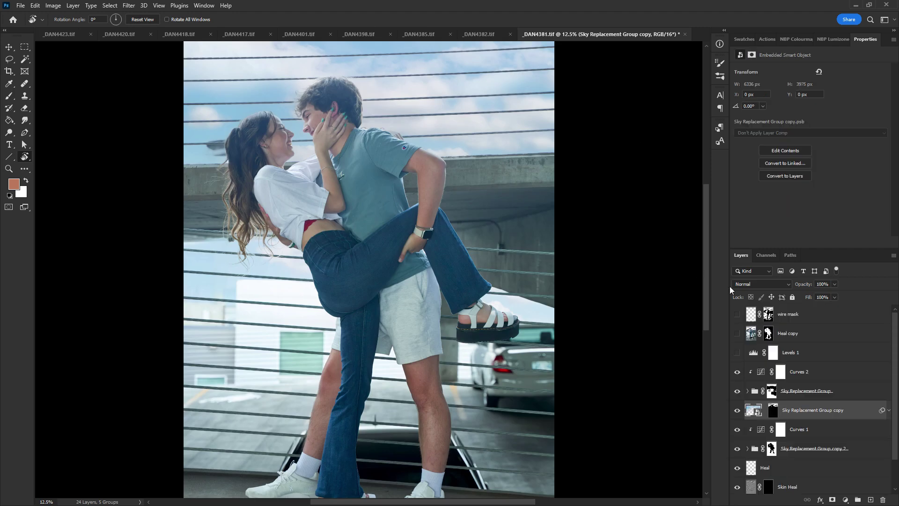
Duplicate the Sky layer without its mask above Curves 2 and turn the copy into a blurred smart object
click(747, 391)
click(761, 430)
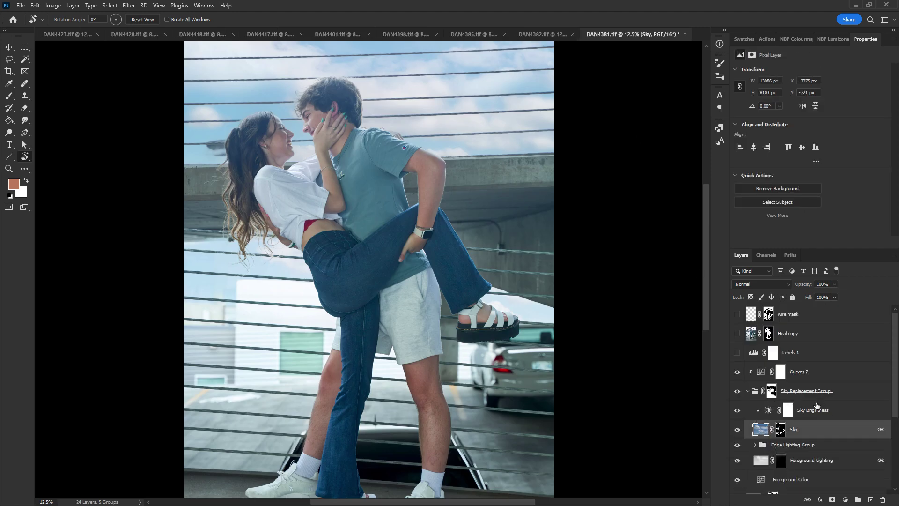
key(ctrl+j)
drag(800, 431, 883, 500)
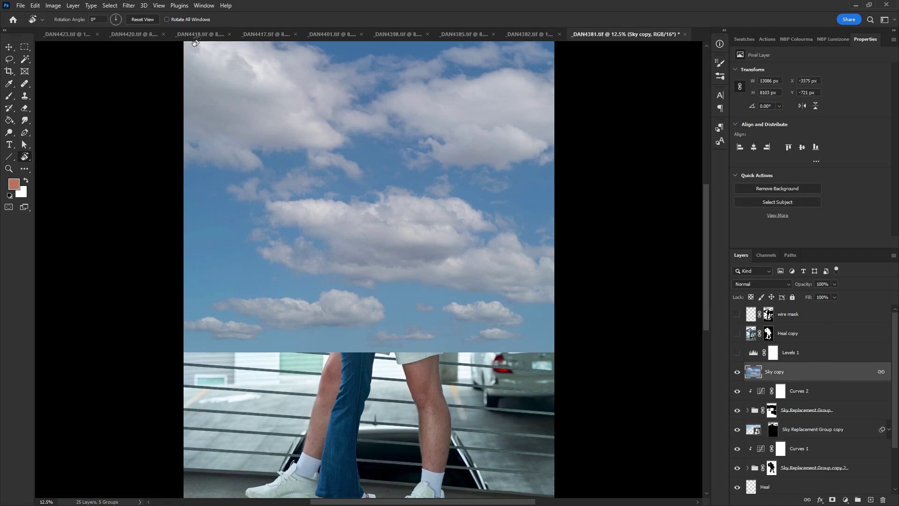
right_click(816, 371)
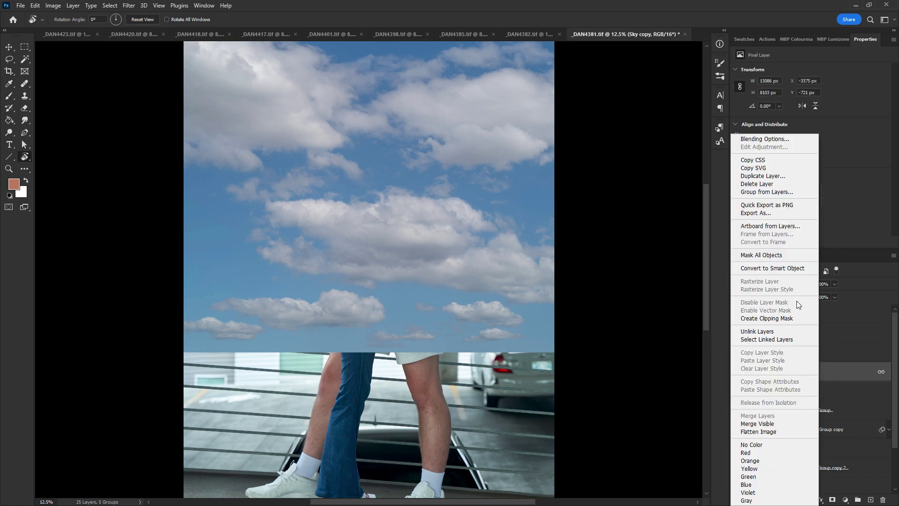
click(791, 268)
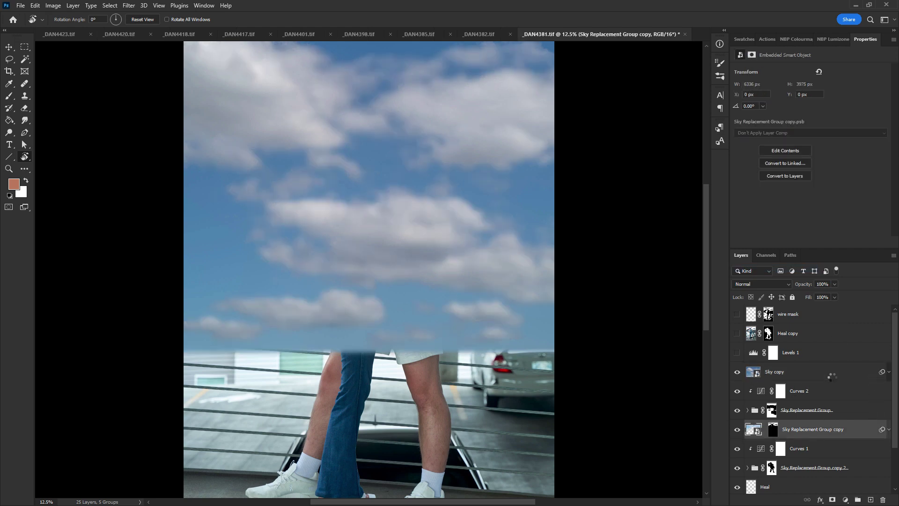
Add a black layer mask to Sky copy and move the layer into the Sky Replacement Group above Sky Brightness
click(790, 370)
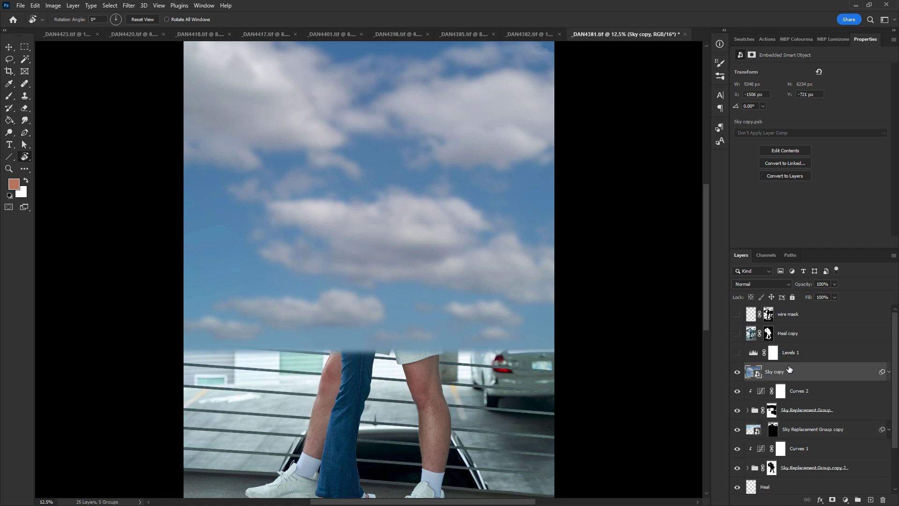
click(831, 499)
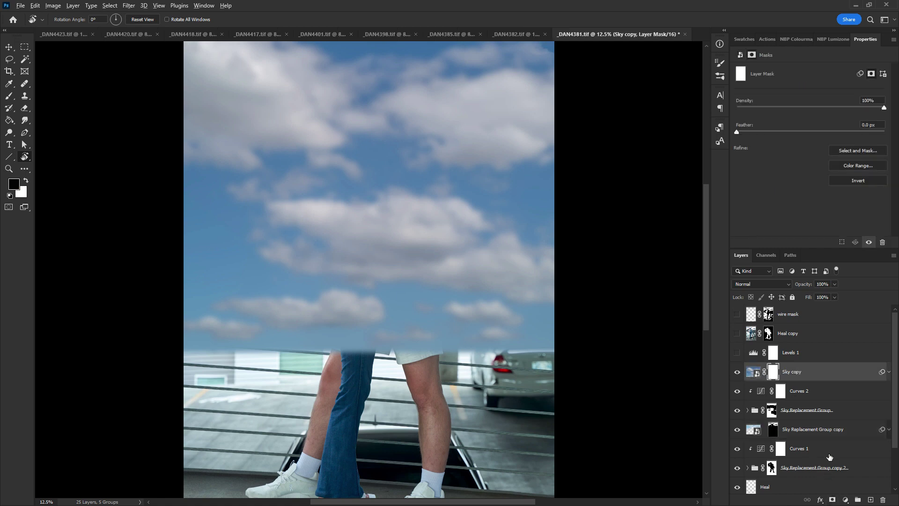
key(ctrl+i)
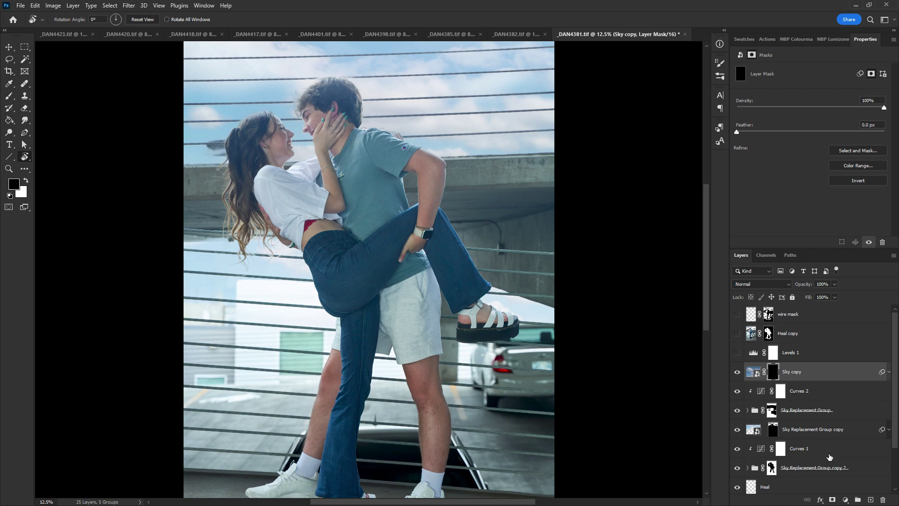
key(b)
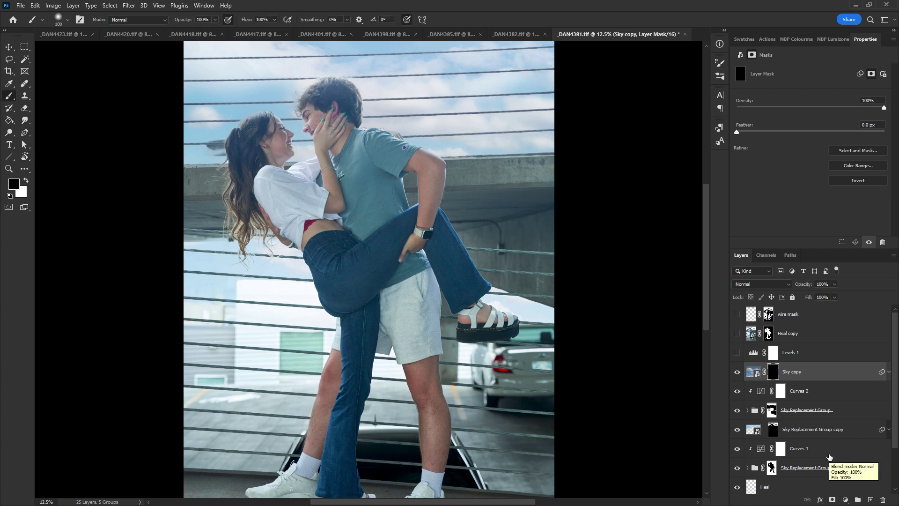
click(748, 412)
drag(792, 372, 795, 421)
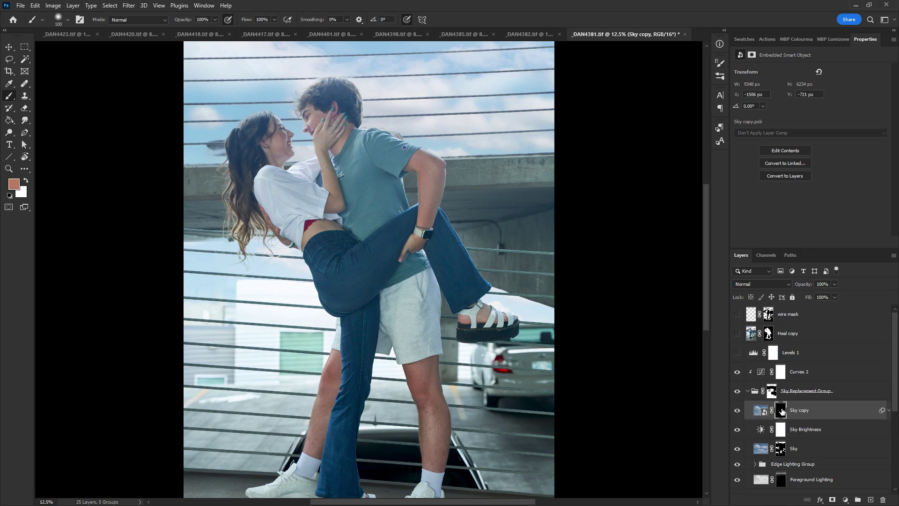
Try to reveal the blurred sky behind the couple by painting white on Sky copy's mask with a 400 px brush
click(781, 410)
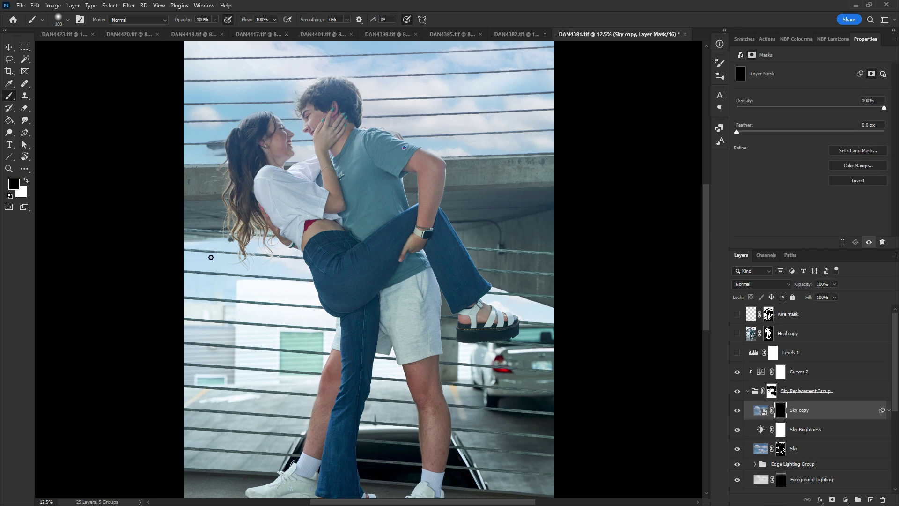
key(bracketright)
key(bracketright)
key(bracketright)
key(bracketright)
key(x)
mouse_move(191, 285)
mouse_down()
mouse_move(188, 250)
mouse_move(199, 289)
mouse_move(226, 298)
mouse_move(235, 250)
mouse_move(241, 243)
mouse_move(243, 282)
mouse_move(272, 238)
mouse_move(300, 282)
mouse_move(313, 268)
mouse_move(324, 295)
mouse_up()
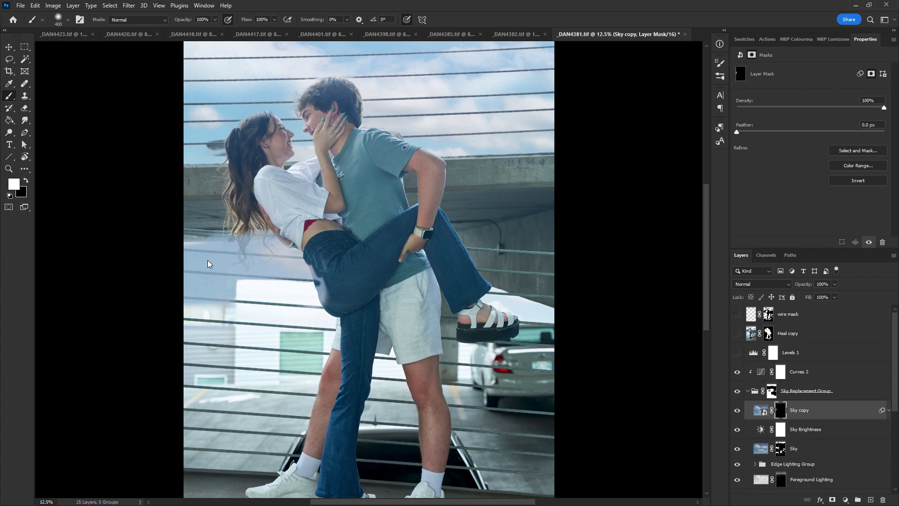
Load and clear the mask selections of the Sky Replacement Group, wire mask and Sky layers to compare their outlines
ctrl+click(772, 391)
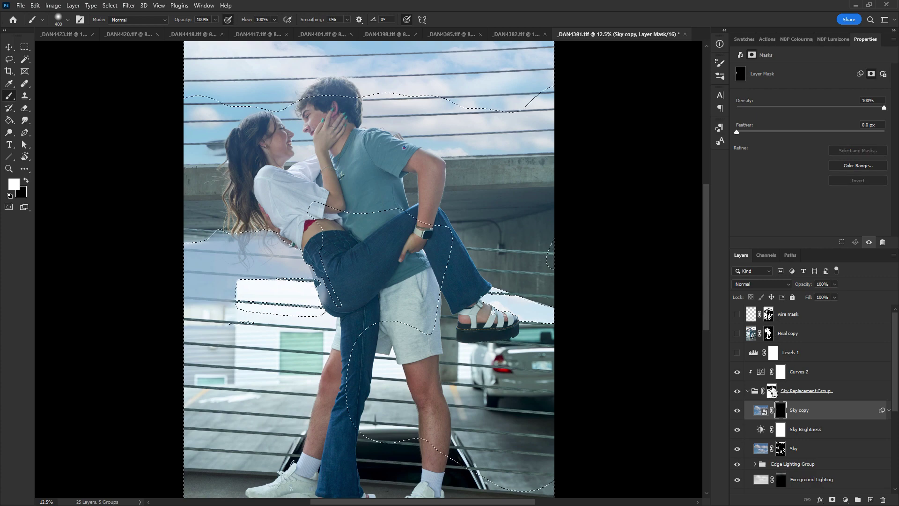
key(ctrl+d)
ctrl+click(768, 318)
key(ctrl+d)
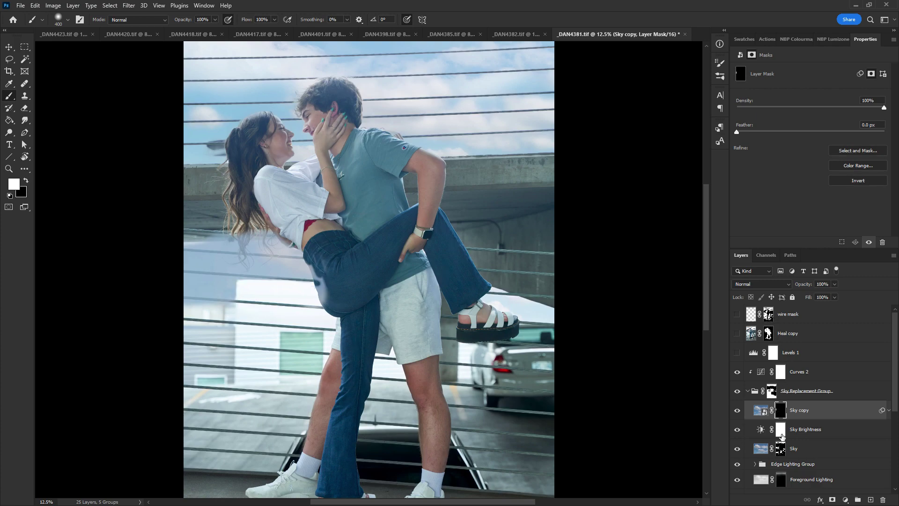
ctrl+click(780, 449)
key(ctrl+d)
Reset Sky copy's mask to black and paint white over the lower sky within a selection loaded from the Sky mask
key(alt+BackSpace)
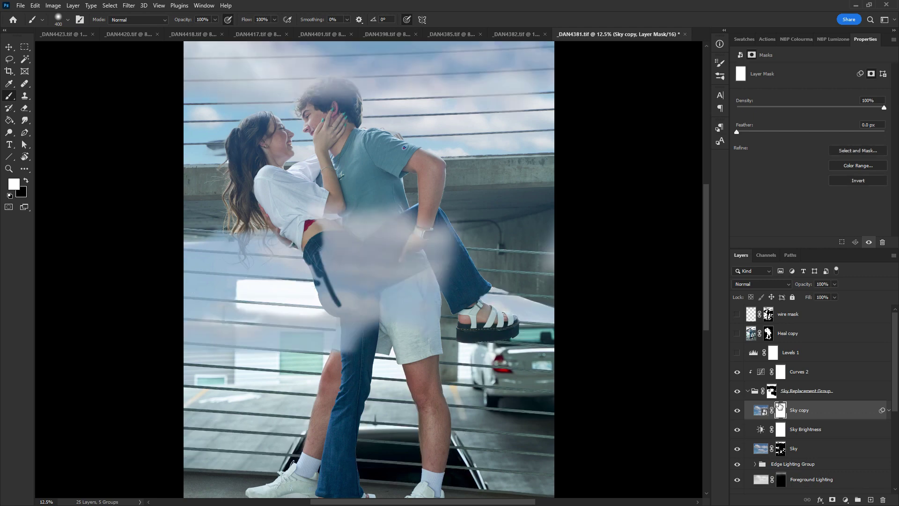
key(ctrl+BackSpace)
ctrl+click(780, 451)
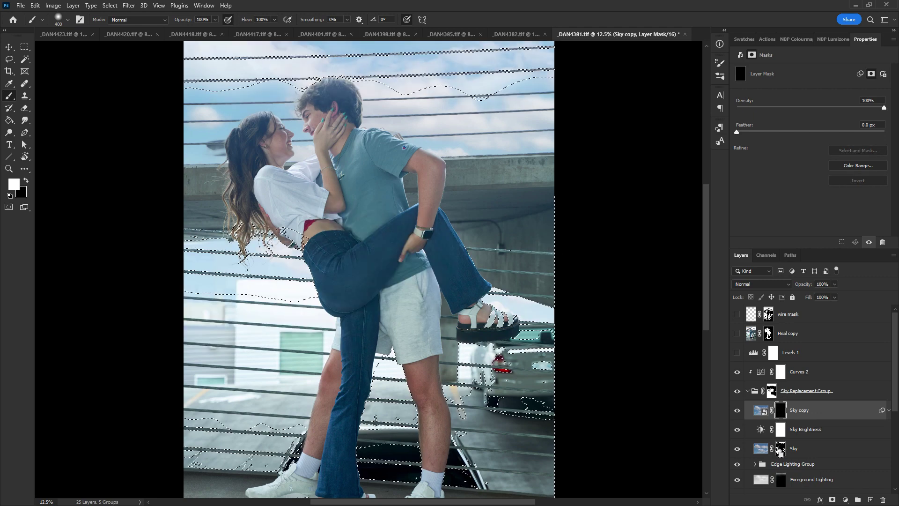
mouse_move(194, 244)
mouse_down()
mouse_move(207, 277)
mouse_move(217, 258)
mouse_move(245, 259)
mouse_move(300, 295)
mouse_up()
Replace the Sky copy layer's mask with a duplicate of the Sky layer's mask
drag(780, 448, 781, 407)
key(ctrl+z)
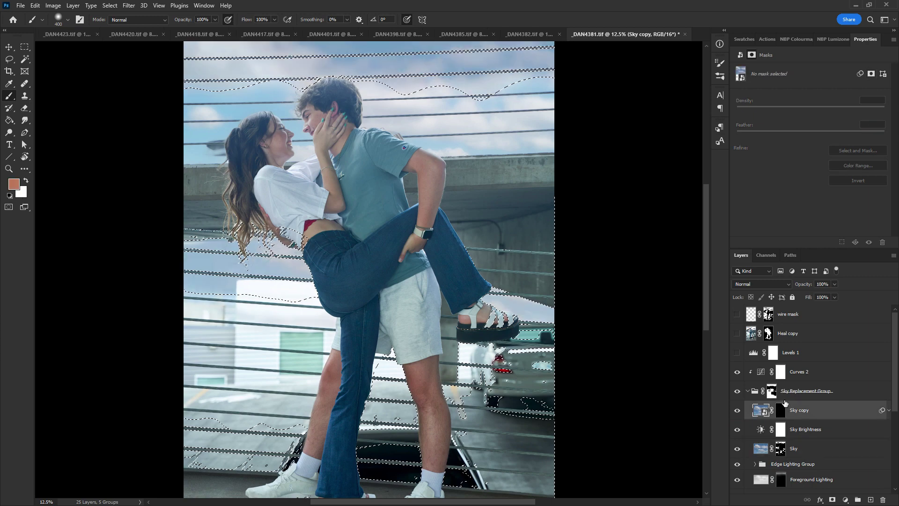
key(ctrl+z)
key(ctrl+z)
key(ctrl+z)
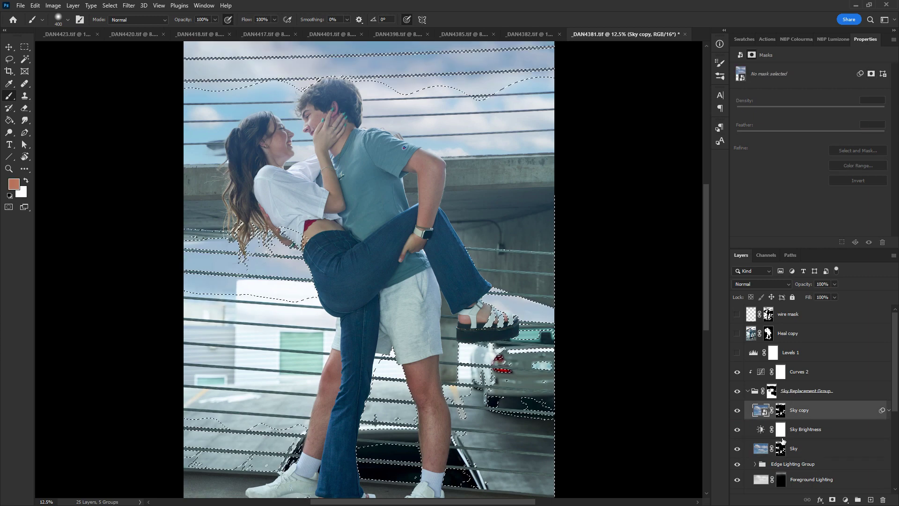
Lasso the upper sky area and fill it with black on Sky copy's mask
key(ctrl+d)
click(780, 411)
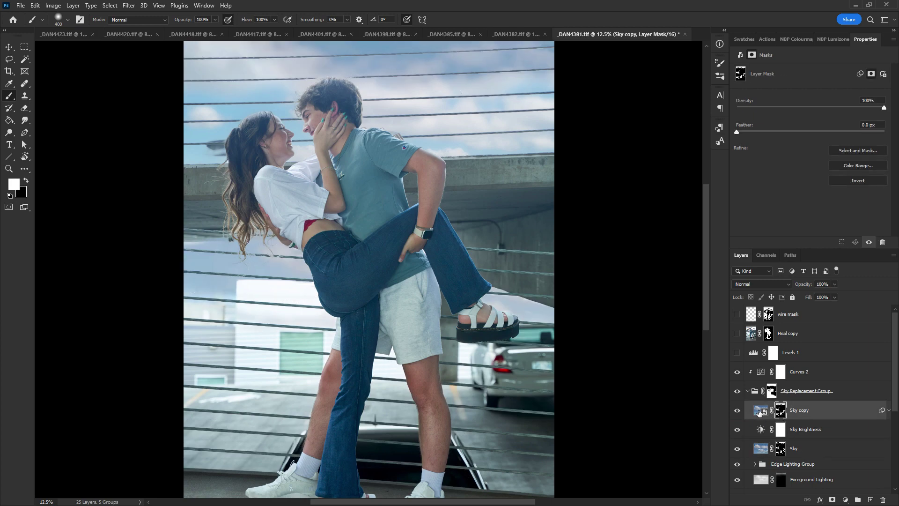
click(760, 412)
click(777, 406)
key(l)
key(ctrl+minus)
mouse_move(245, 72)
mouse_down()
mouse_move(216, 145)
mouse_move(234, 198)
mouse_move(421, 186)
mouse_move(548, 133)
mouse_move(446, 53)
mouse_move(226, 47)
mouse_up()
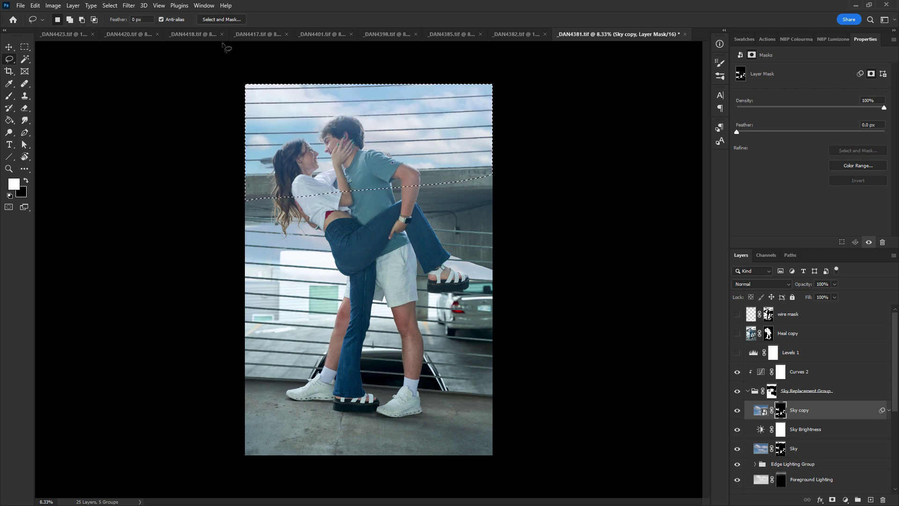
key(ctrl+d)
Isolate Sky copy's mask and fill everything outside the lower-sky patch behind the woman's hair with black
alt+click(780, 410)
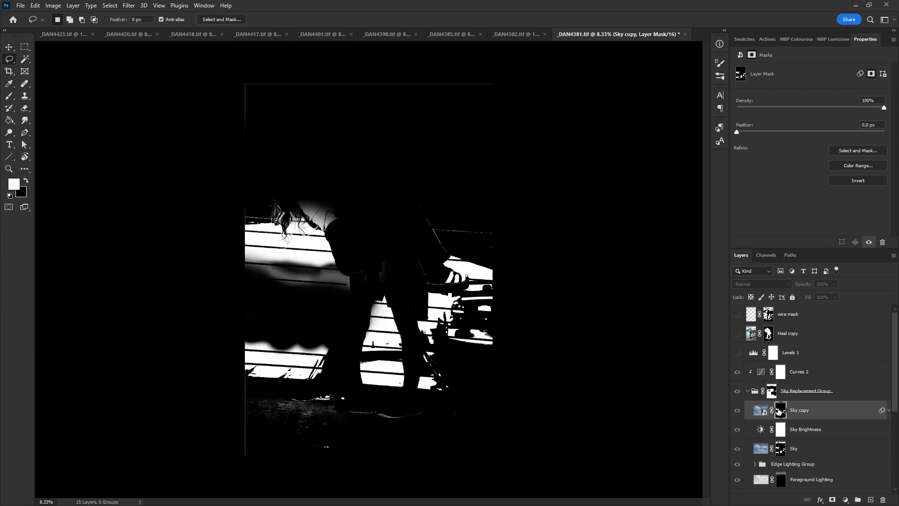
mouse_move(288, 184)
mouse_down()
mouse_move(340, 264)
mouse_move(329, 271)
mouse_move(238, 271)
mouse_move(240, 262)
mouse_up()
mouse_move(284, 176)
mouse_down()
mouse_move(332, 242)
mouse_move(350, 299)
mouse_move(319, 318)
mouse_move(228, 327)
mouse_move(219, 440)
mouse_move(372, 499)
mouse_move(559, 478)
mouse_move(557, 215)
mouse_move(353, 125)
mouse_move(269, 144)
mouse_up()
key(alt+BackSpace)
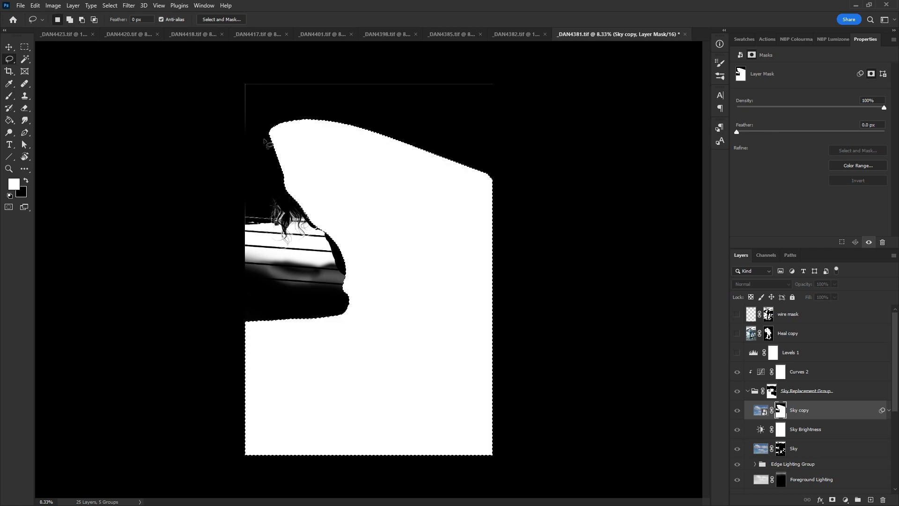
key(ctrl+z)
key(ctrl+BackSpace)
key(ctrl+d)
click(761, 410)
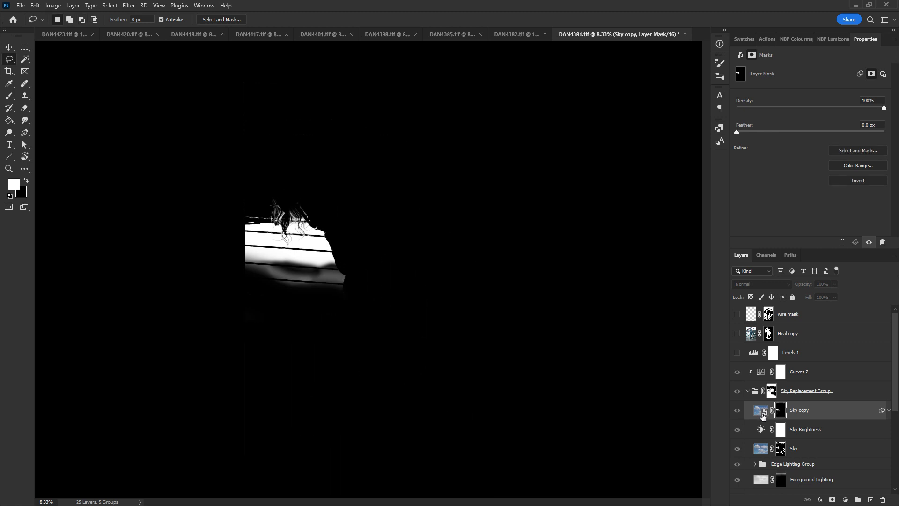
key(ctrl+plus)
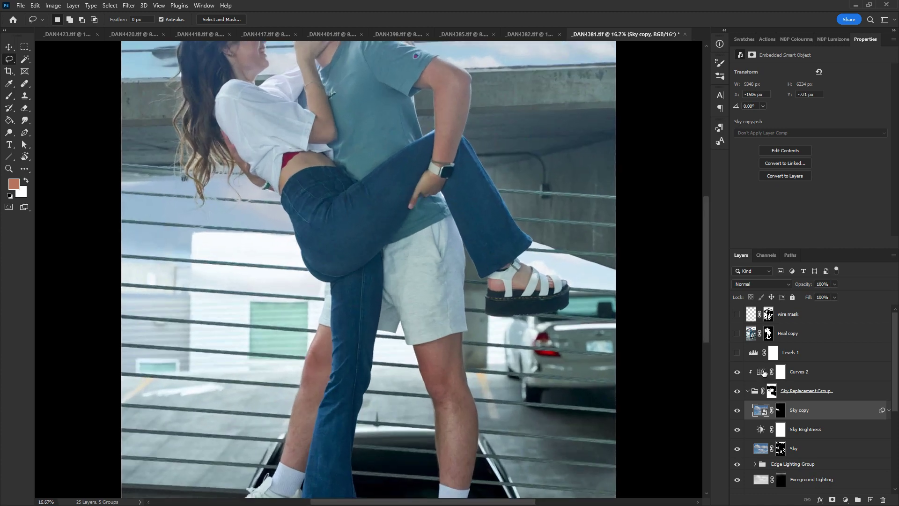
drag(415, 297, 476, 363)
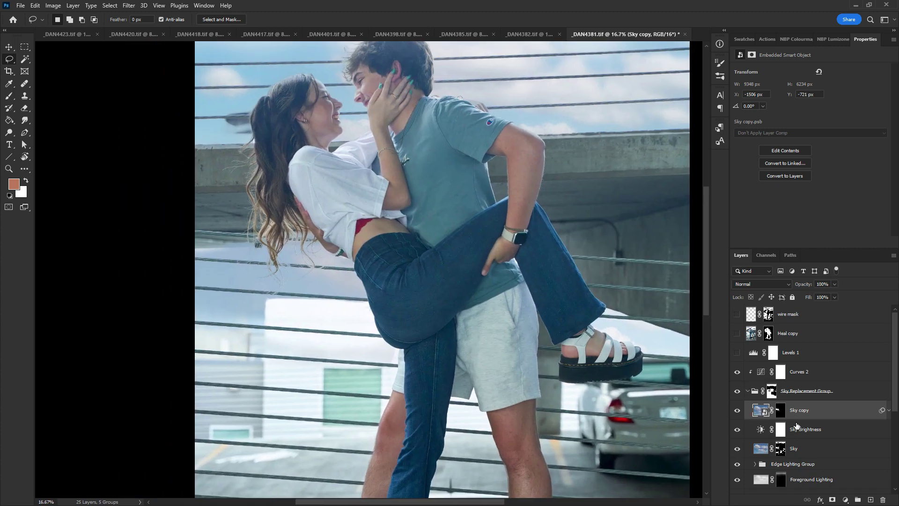
Rename the Sky copy layer as "blur sky"
click(761, 448)
click(759, 411)
click(748, 391)
click(754, 412)
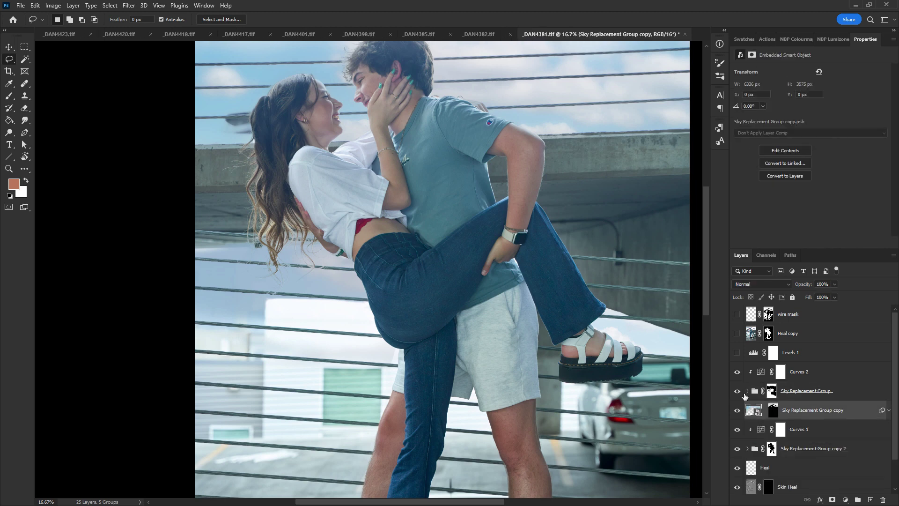
click(747, 391)
click(760, 412)
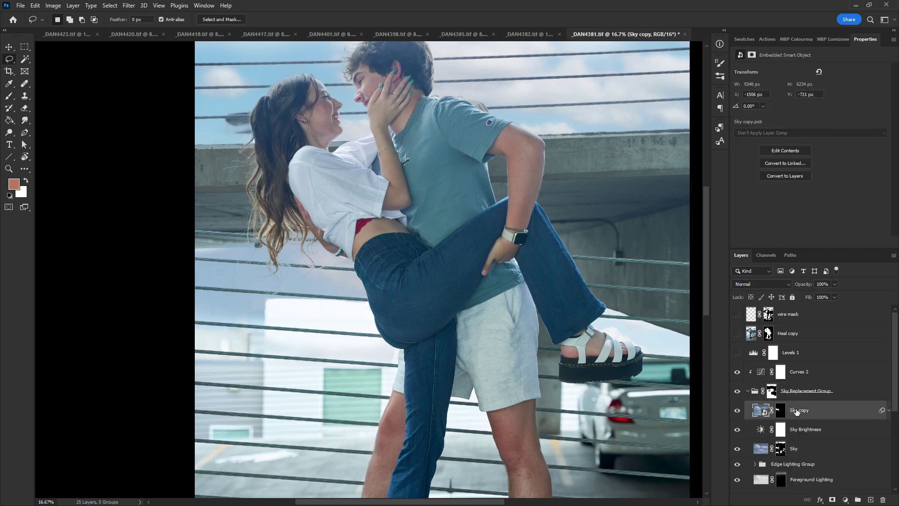
double_click(798, 410)
text(blur sky)
key(Return)
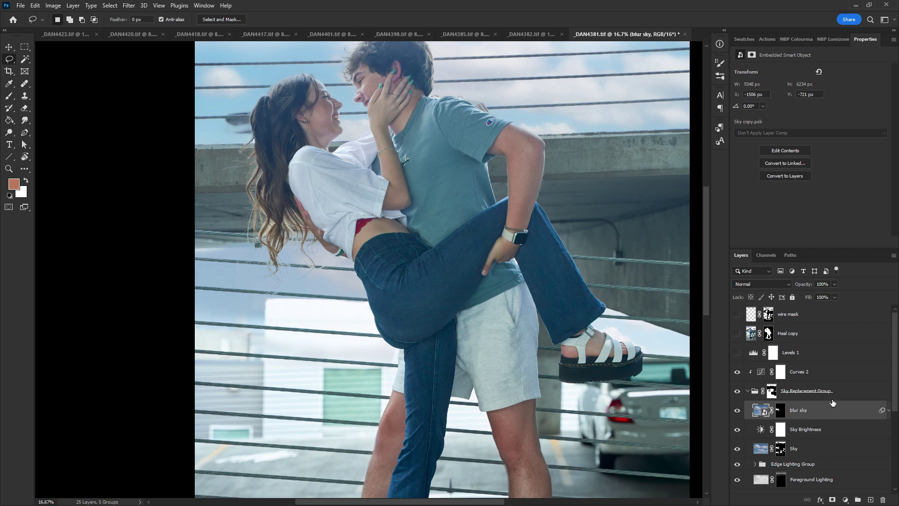
Set the blur sky layer's blend mode to Multiply and its opacity to 41%
click(768, 284)
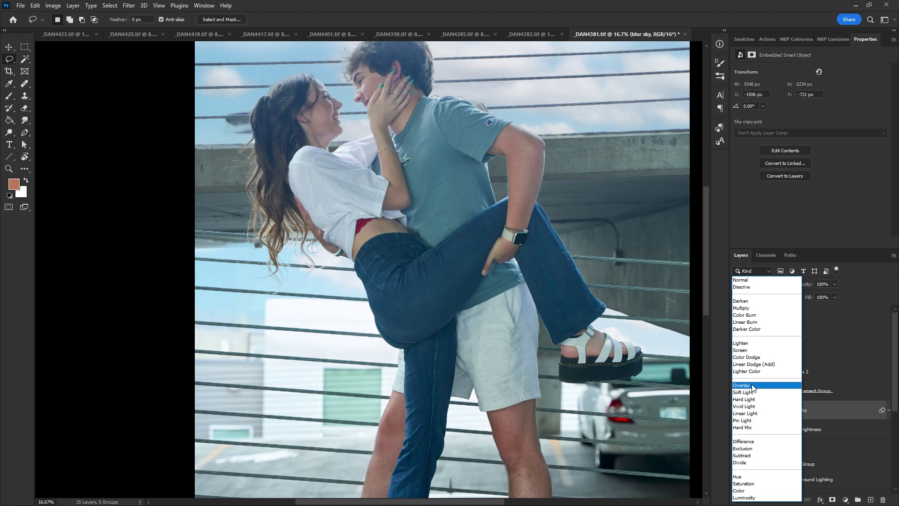
click(753, 308)
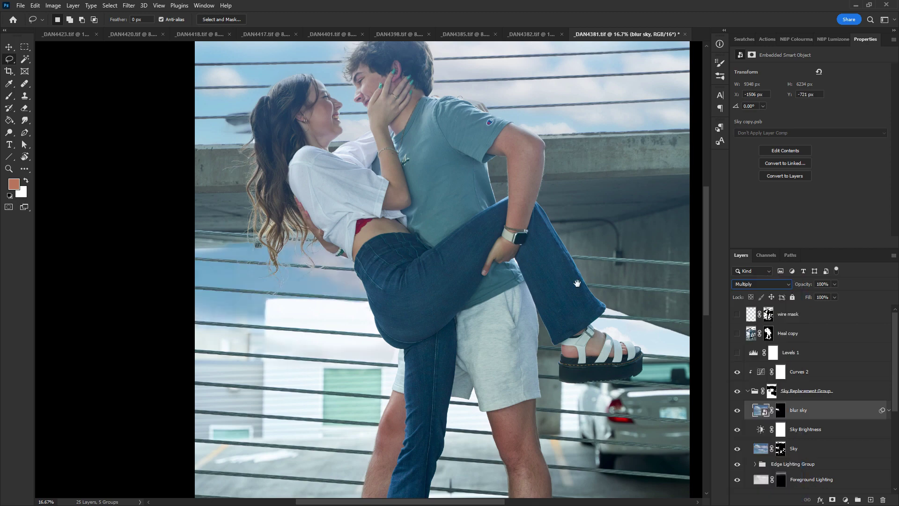
scroll(580, 285, up, 2)
click(834, 283)
drag(837, 294, 815, 297)
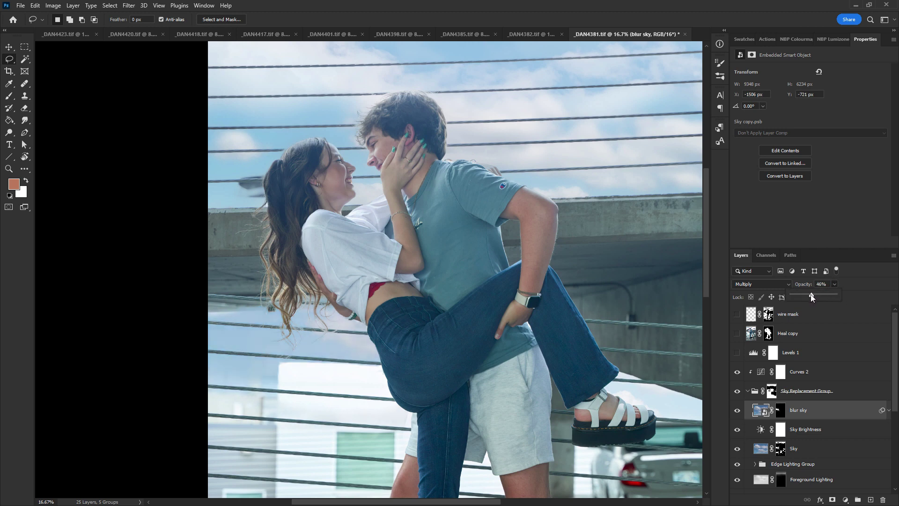
Compare the image with and without the two sky replacement groups and inspect Sky Replacement Group copy 2's mask
click(748, 391)
click(737, 414)
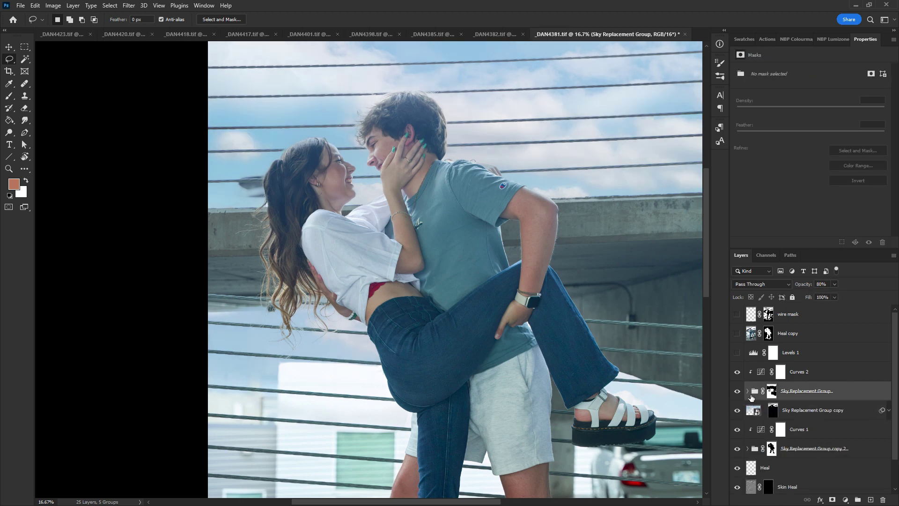
click(738, 392)
click(738, 391)
click(738, 449)
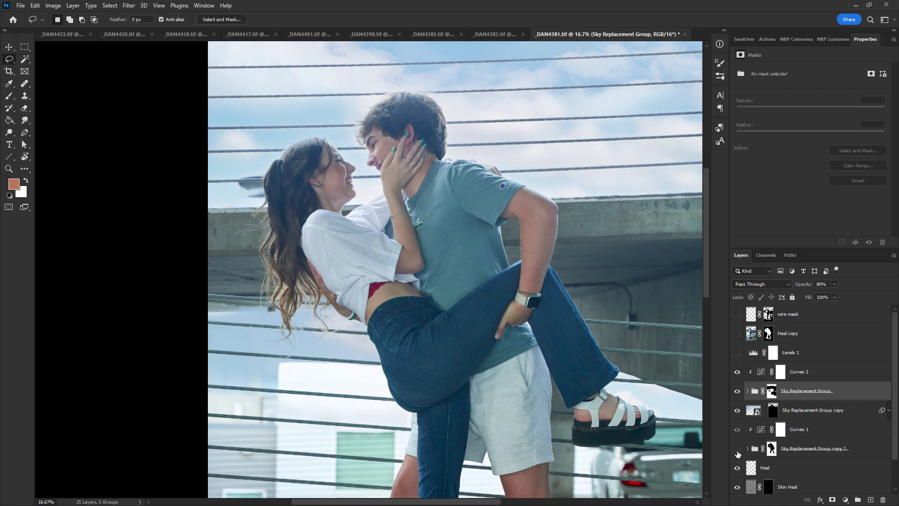
click(737, 449)
click(769, 449)
key(b)
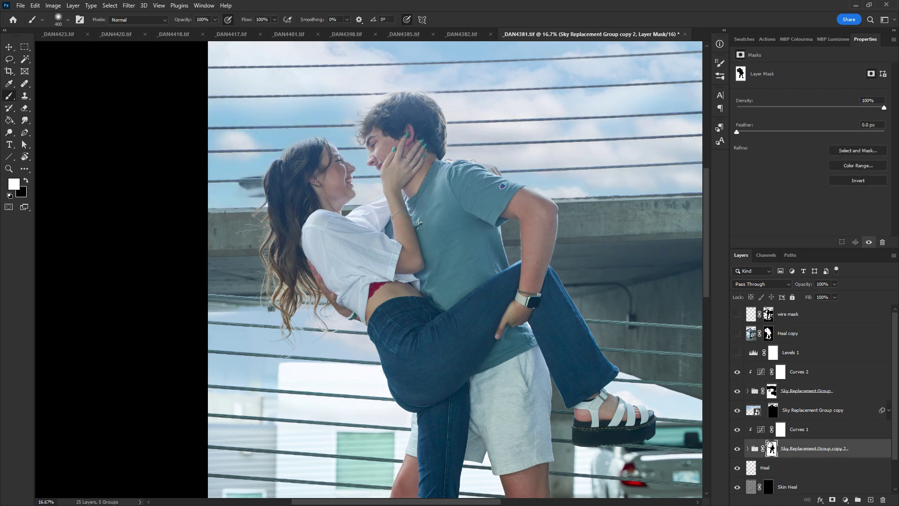
alt+click(772, 449)
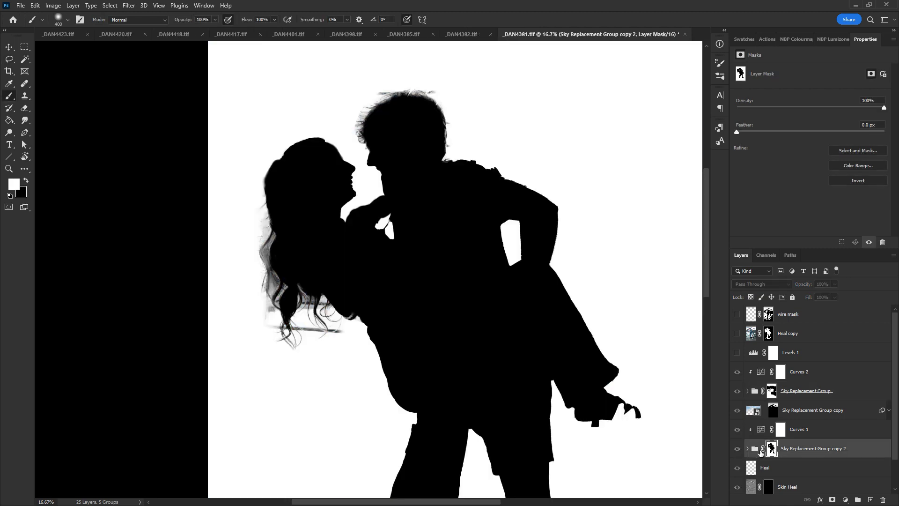
click(753, 447)
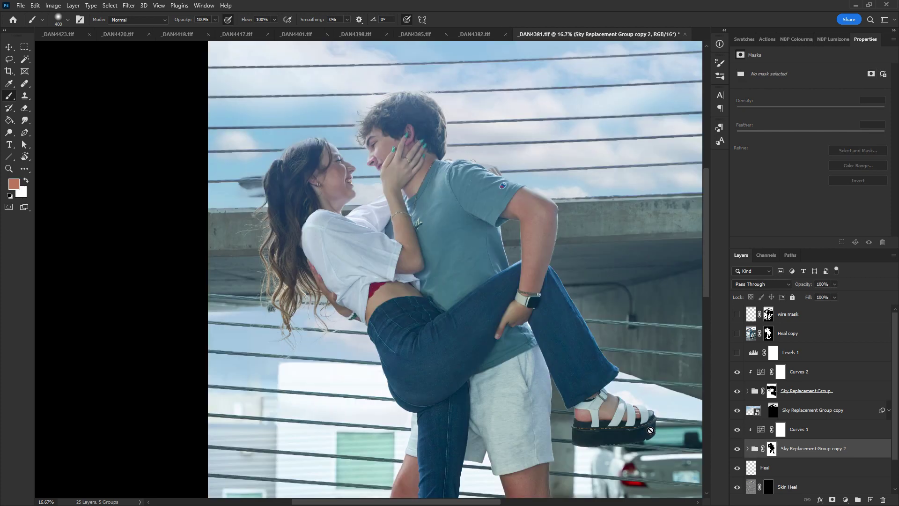
Target Sky Replacement Group copy 2's mask with a 45 px black brush
click(772, 448)
key(d)
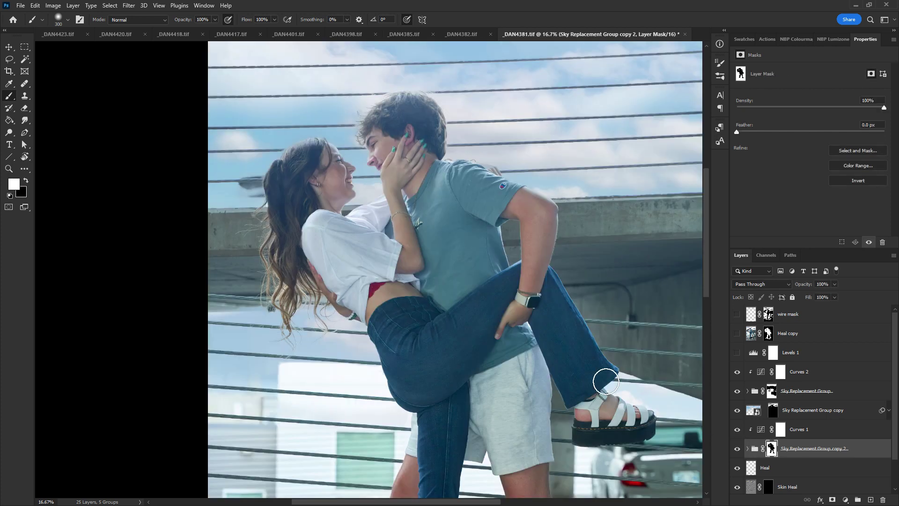
key(bracketleft)
key(bracketleft)
key(bracketleft)
key(bracketleft)
key(bracketleft)
key(bracketleft)
key(bracketleft)
key(bracketleft)
key(bracketleft)
key(bracketleft)
key(bracketleft)
key(bracketleft)
key(x)
Check the contribution of Sky Replacement Group copy 2, Sky Replacement Group copy and Sky Replacement Group by toggling each one
click(738, 449)
click(737, 449)
click(738, 411)
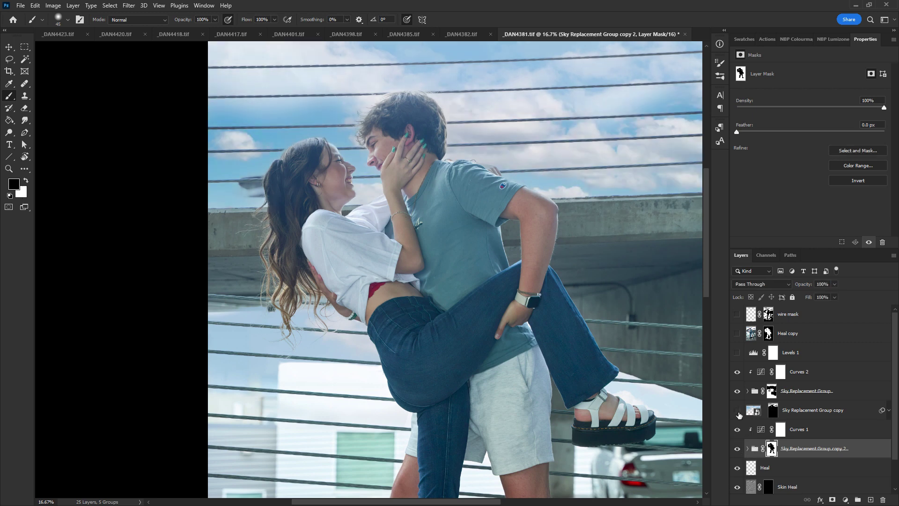
click(738, 411)
click(738, 393)
click(738, 392)
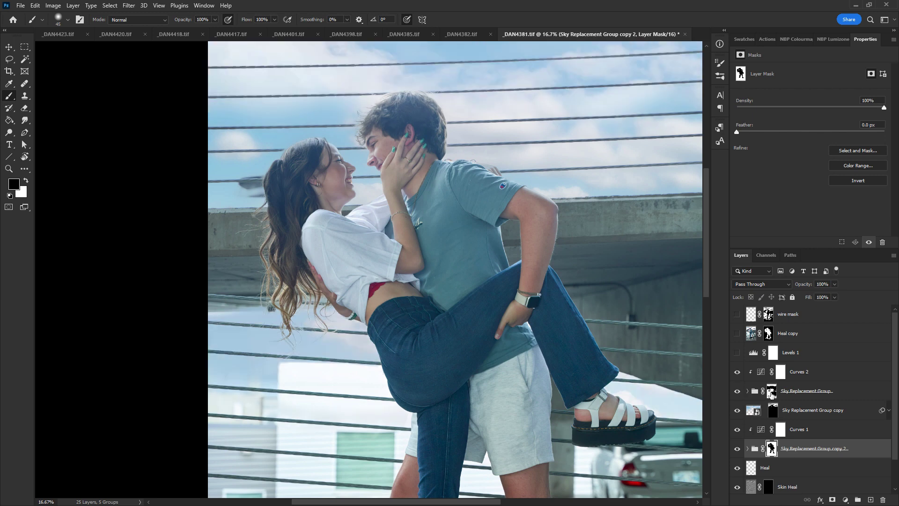
Compare the image with and without blur sky and its parent group, and inspect the Sky Replacement Group's mask
click(771, 392)
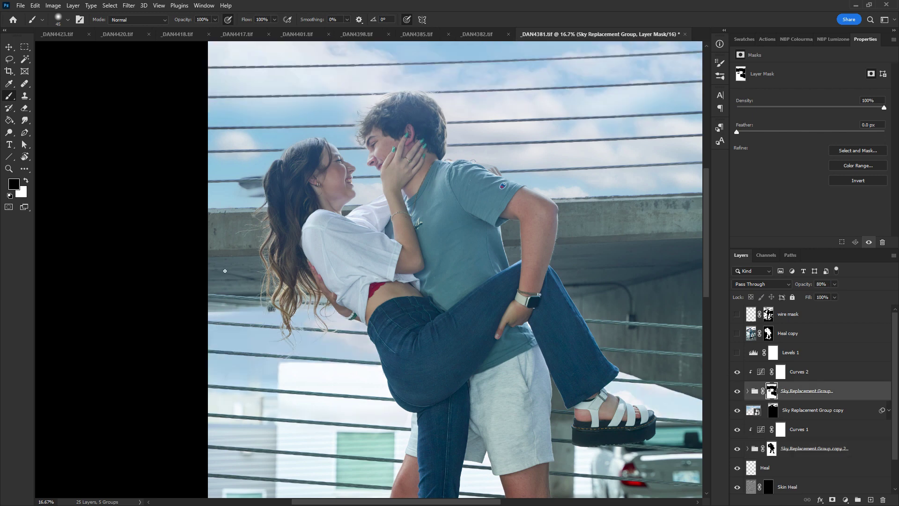
click(748, 391)
click(767, 417)
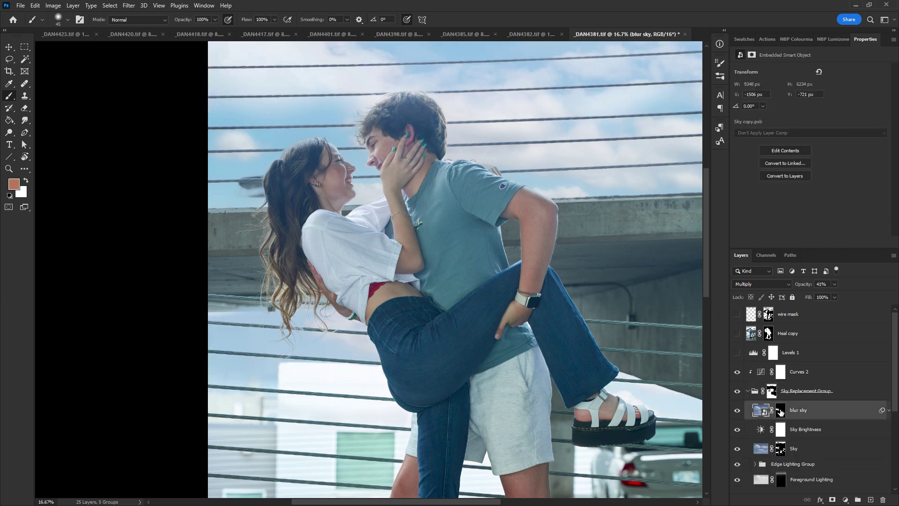
click(737, 410)
click(737, 411)
click(771, 390)
click(737, 391)
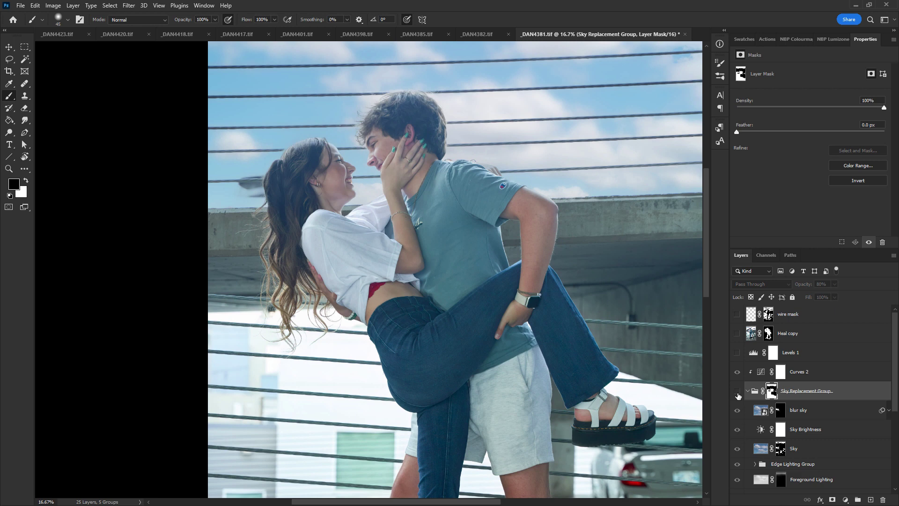
click(737, 391)
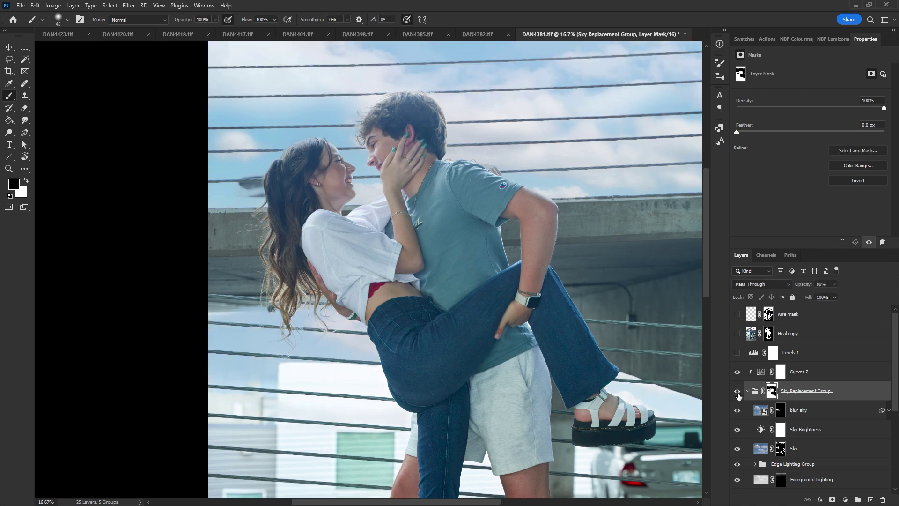
click(737, 392)
click(738, 392)
alt+click(772, 390)
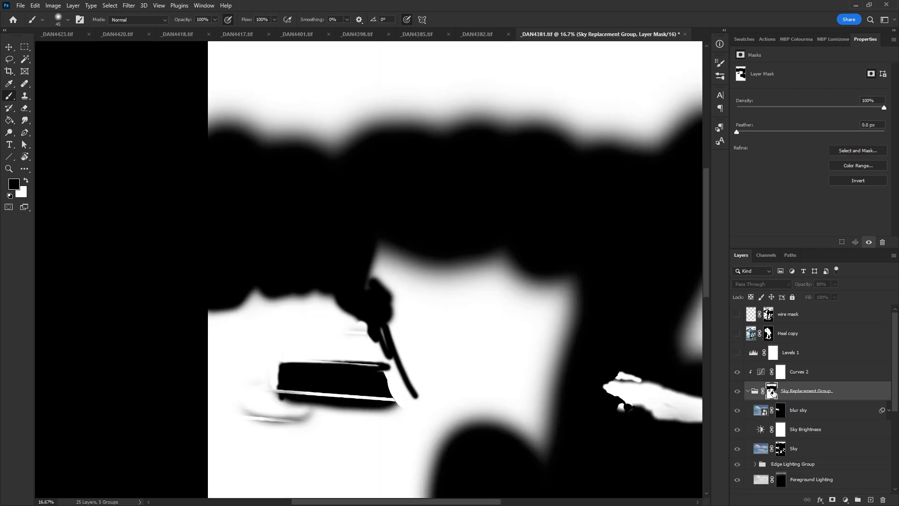
click(758, 392)
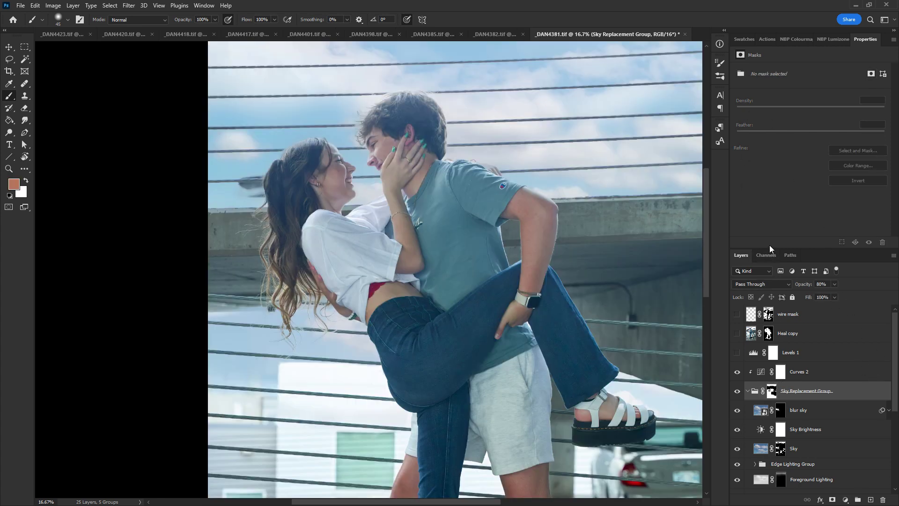
Enlarge the layer list and compare the image with and without the Edge Lighting Group
drag(770, 248, 775, 188)
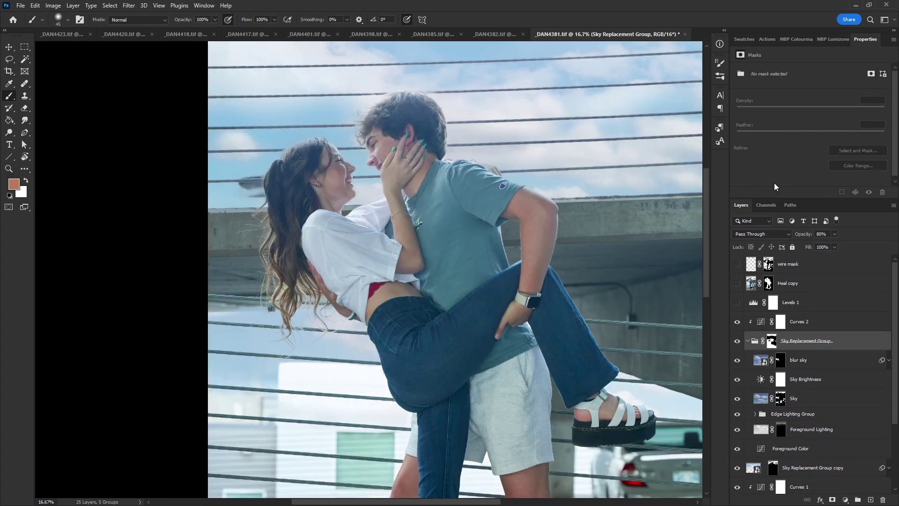
click(737, 414)
click(738, 414)
click(747, 341)
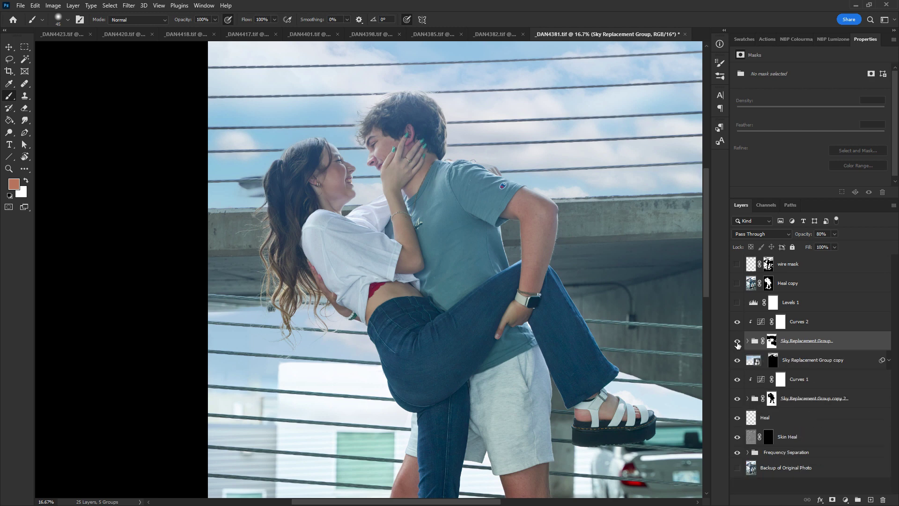
Turn on the Heal copy layer, compare the image with and without it, and expand the Sky Replacement Group
click(737, 341)
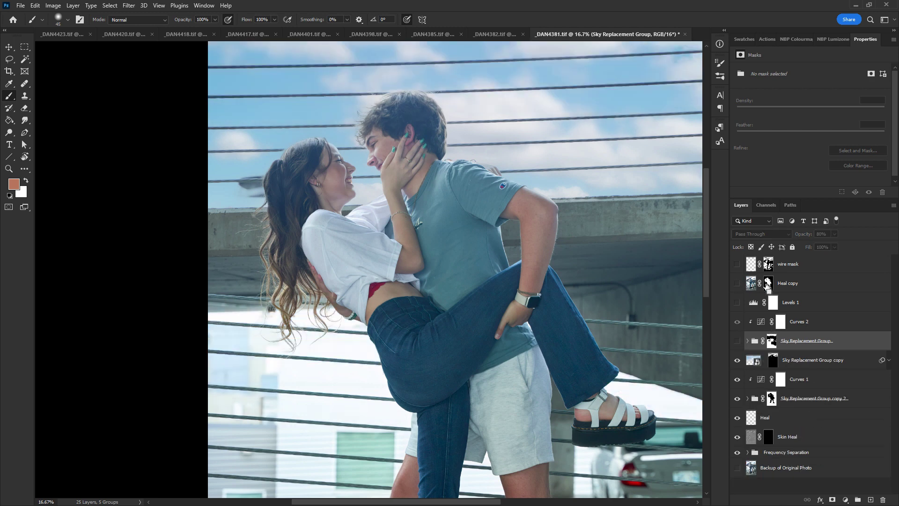
click(737, 283)
click(738, 342)
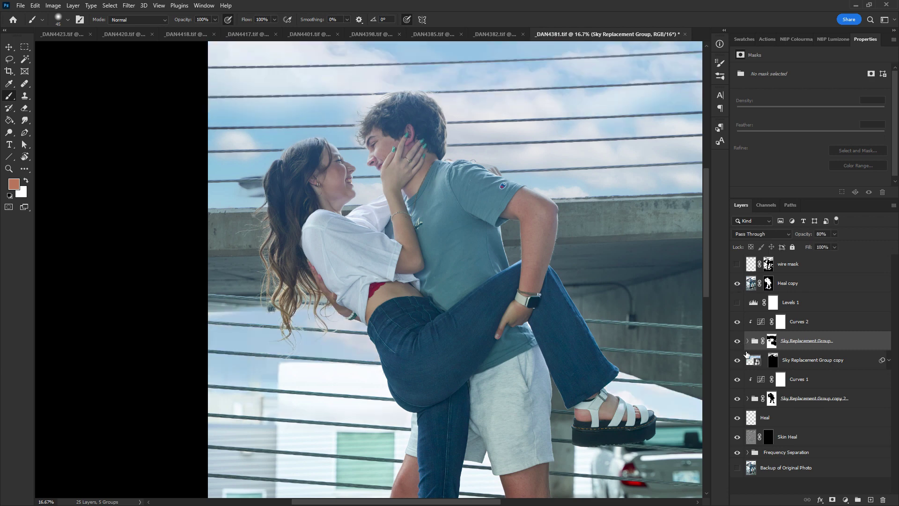
click(752, 286)
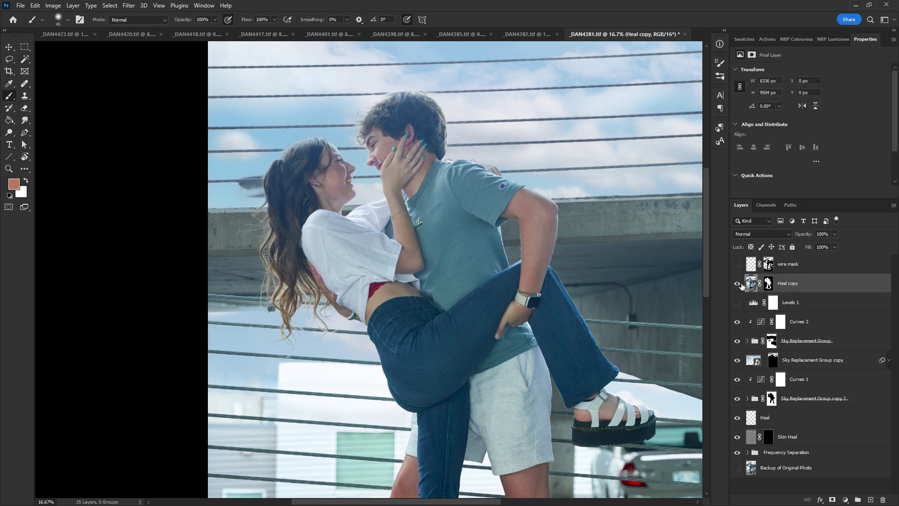
click(739, 284)
click(738, 285)
click(738, 283)
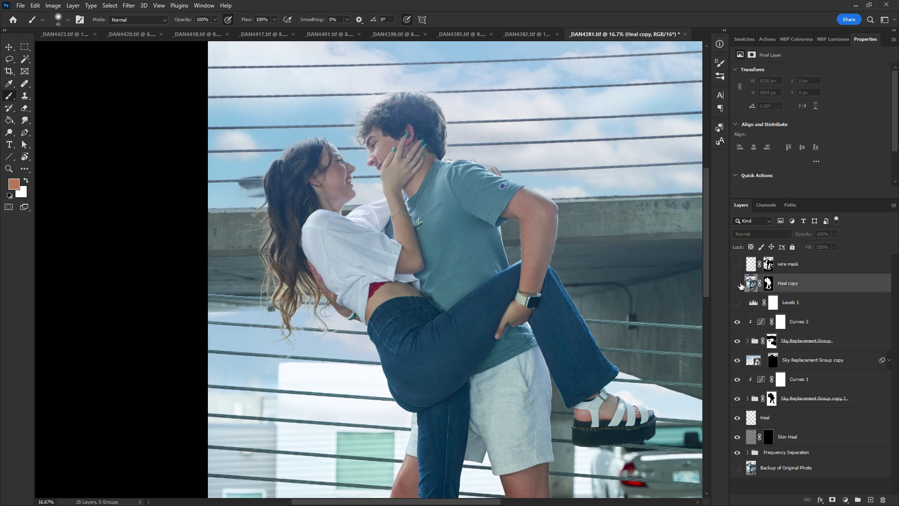
click(738, 284)
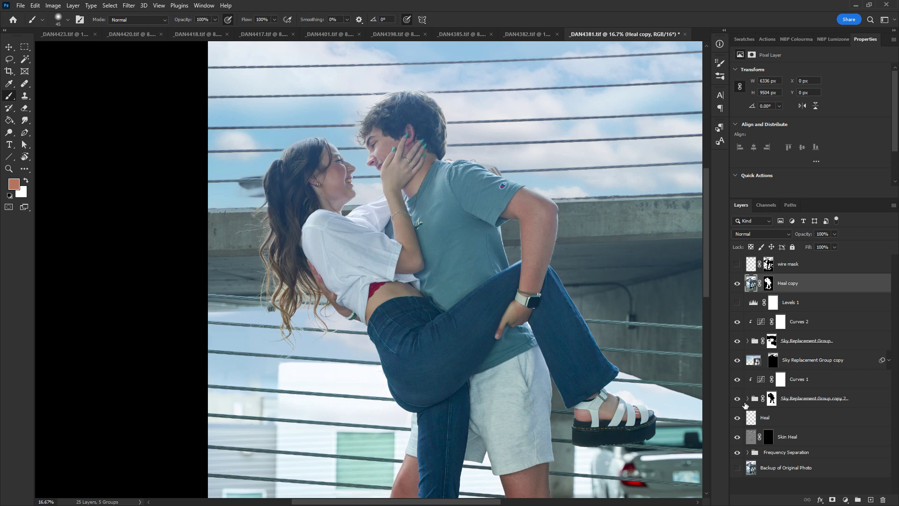
click(748, 341)
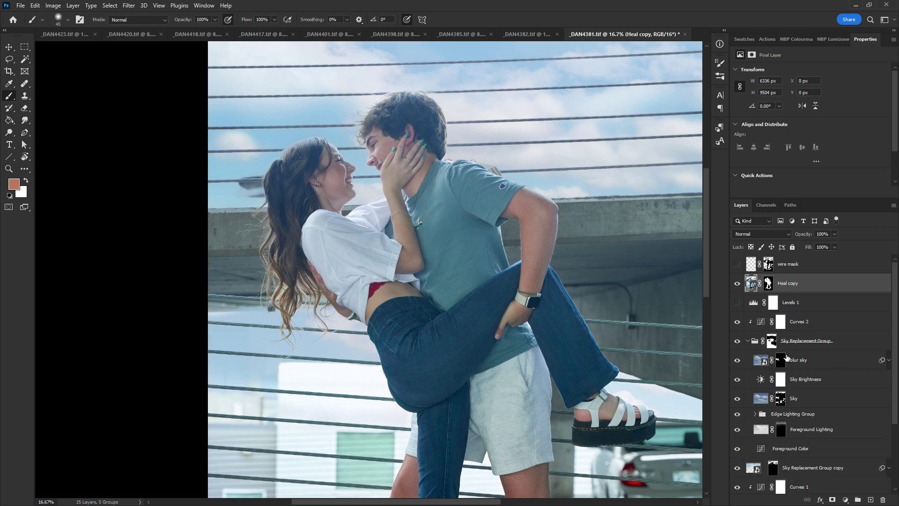
Select the Sky Replacement Group's mask and set up a harder 300 px brush
click(780, 399)
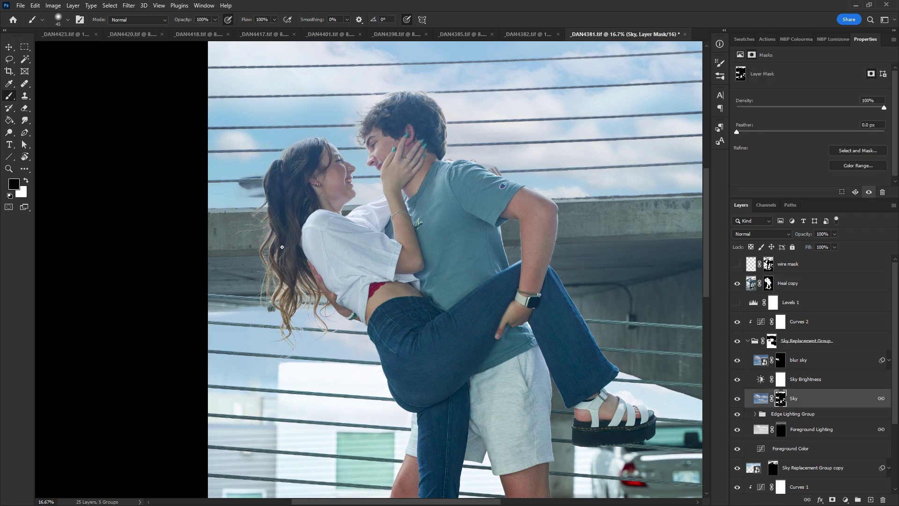
click(769, 341)
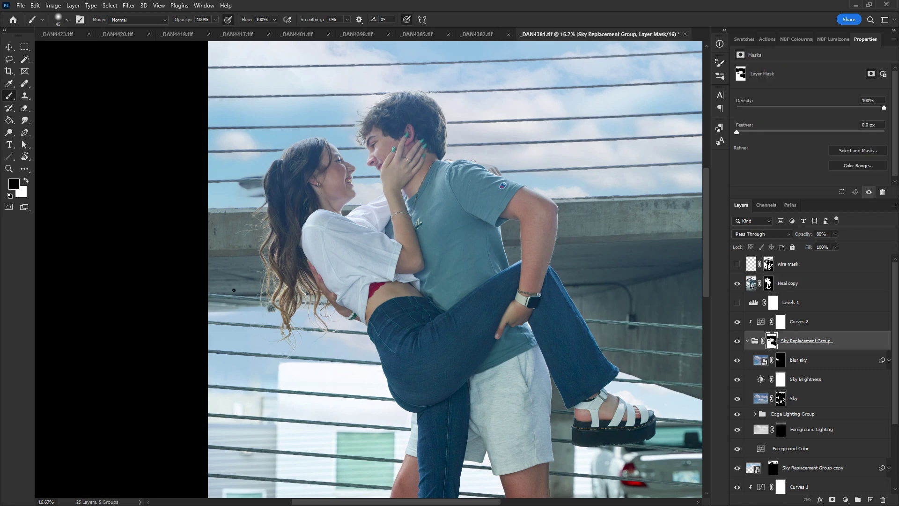
key(bracketright)
key(bracketright)
key(bracketright)
key(bracketright)
key(bracketright)
key(bracketright)
key(bracketright)
key(bracketright)
key(bracketright)
key(bracketright)
key(bracketright)
right_click(226, 268)
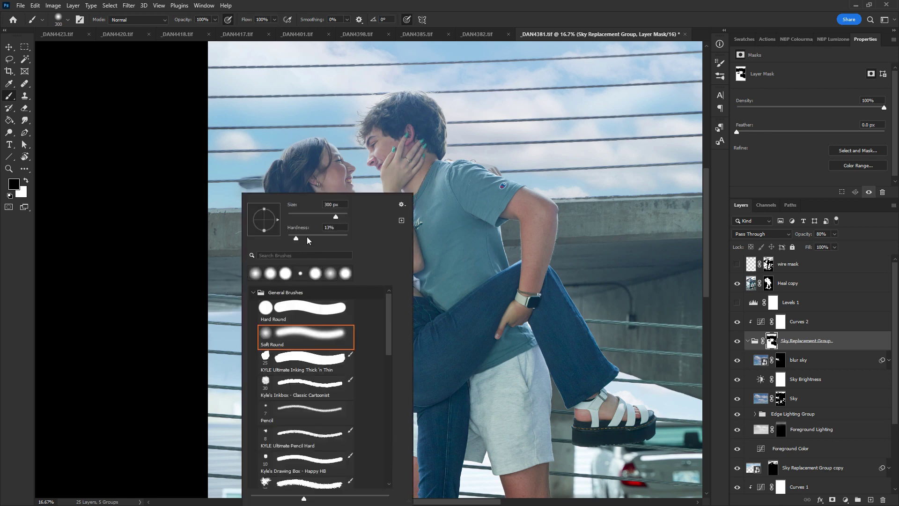
drag(309, 238, 335, 237)
key(Return)
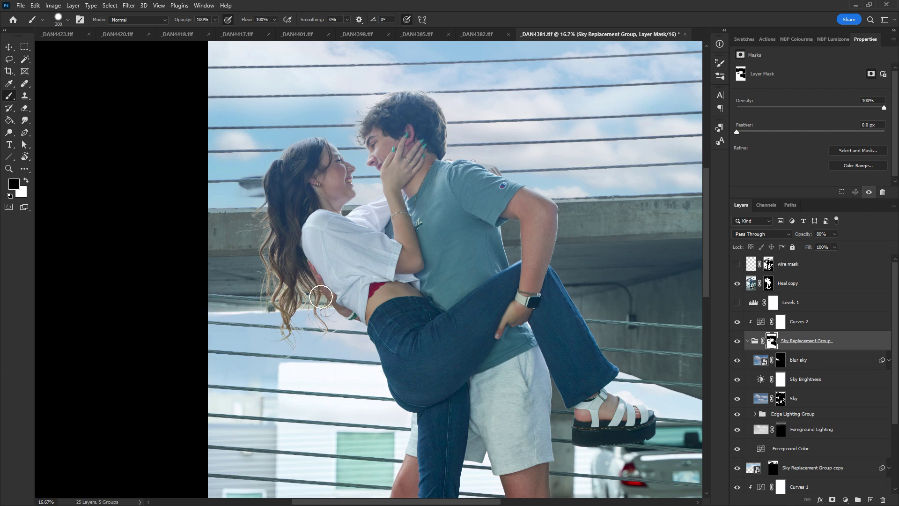
Rotate the canvas so the woman's hair lies sideways and reduce the mask brush to 60 px
key(ctrl+space)
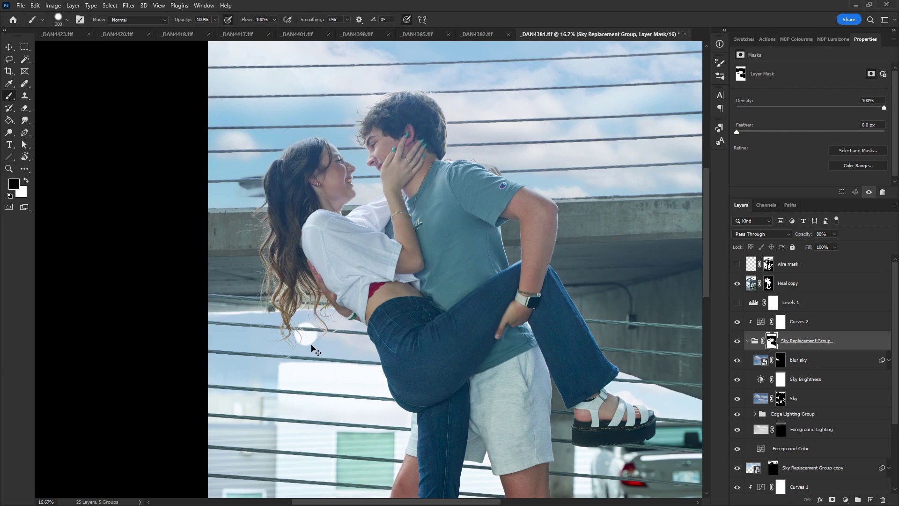
key(r)
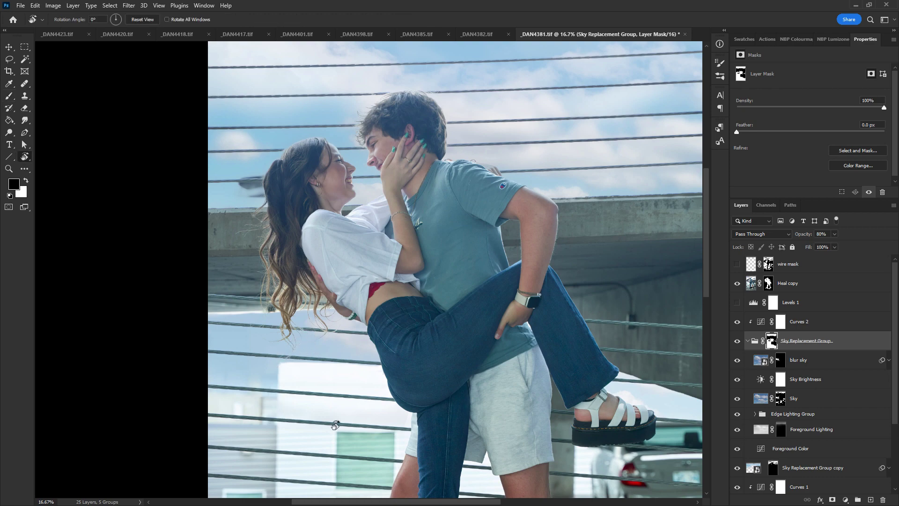
drag(335, 427, 494, 302)
scroll(444, 361, up, 2)
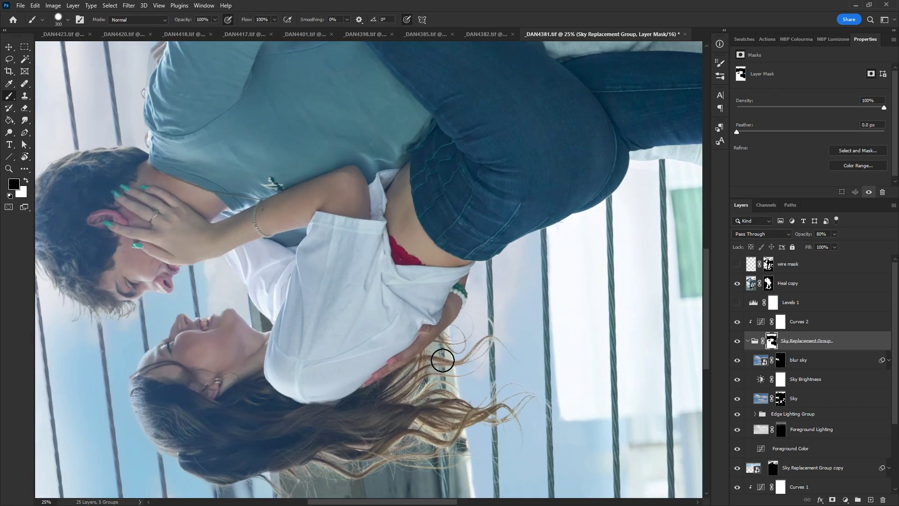
key([)
key([)
key([)
key([)
key([)
key([)
key([)
key([)
key([)
key([)
drag(485, 450, 450, 326)
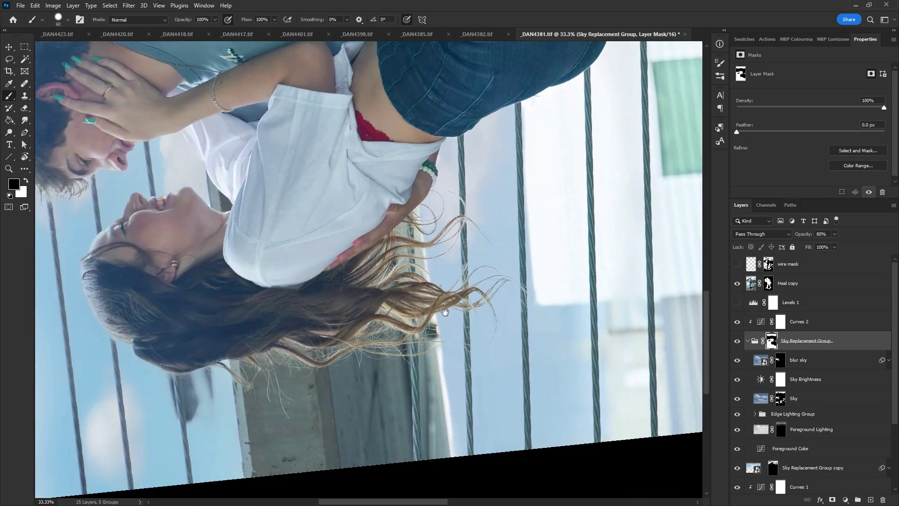
Switch the mask brush to white, lower its hardness and set its flow to 39%
key(x)
right_click(441, 349)
drag(538, 239, 513, 238)
click(559, 20)
drag(273, 20, 249, 24)
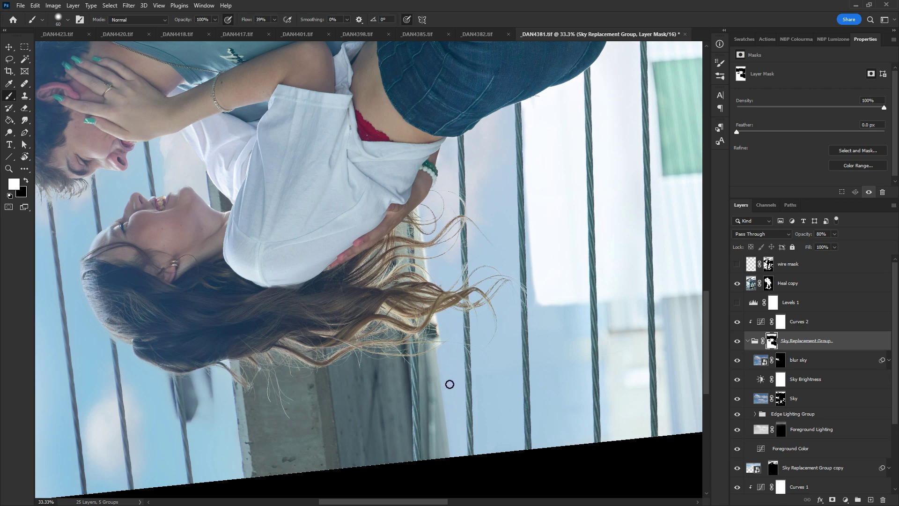
Reduce the mask brush to 25 px and its flow to 13% for fine work around the hair
key(bracketleft)
key(bracketleft)
key(bracketleft)
key(bracketleft)
key(bracketleft)
click(276, 19)
drag(276, 29, 263, 31)
click(583, 15)
key(bracketright)
key(x)
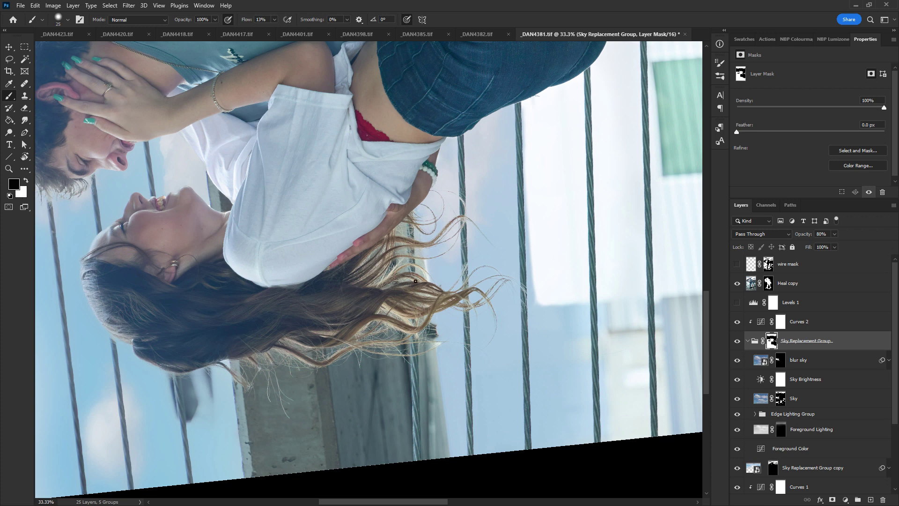
Refine the Sky Replacement Group's mask around the woman's hair ends, alternating white and black paint
key(x)
right_click(426, 292)
key(Escape)
key(x)
key(x)
key(x)
key(x)
Duplicate the Heal copy layer, delete the duplicate's mask and rename it hair
click(750, 283)
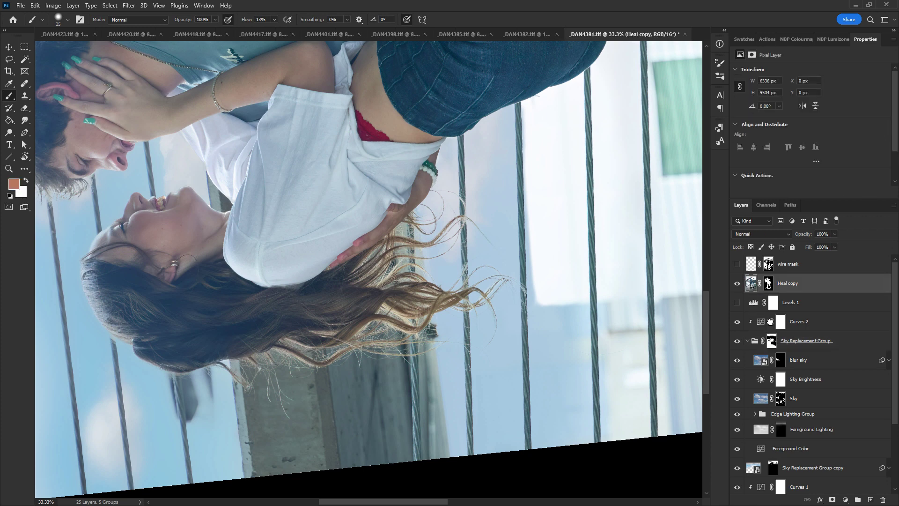
key(ctrl+j)
drag(768, 291, 883, 499)
double_click(776, 283)
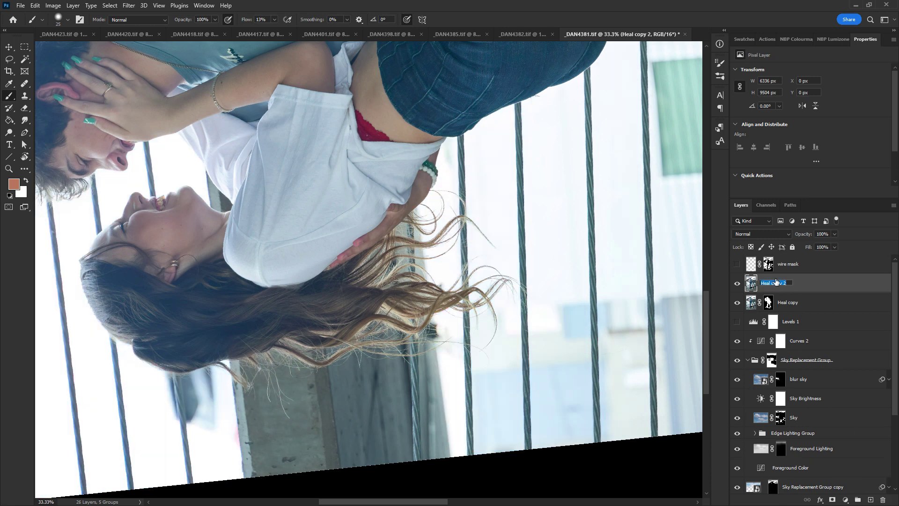
text(hair)
key(Return)
Set the hair layer's blend mode to Multiply and give it a black layer mask
click(751, 231)
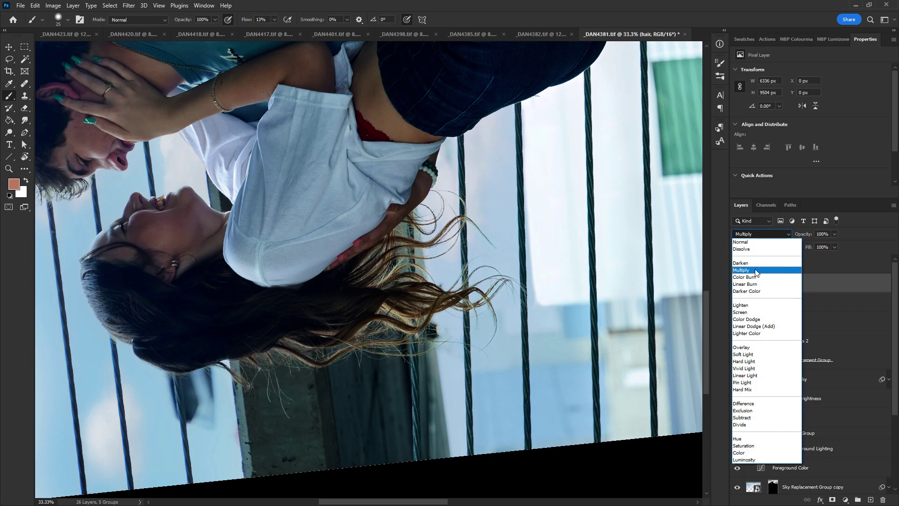
click(754, 276)
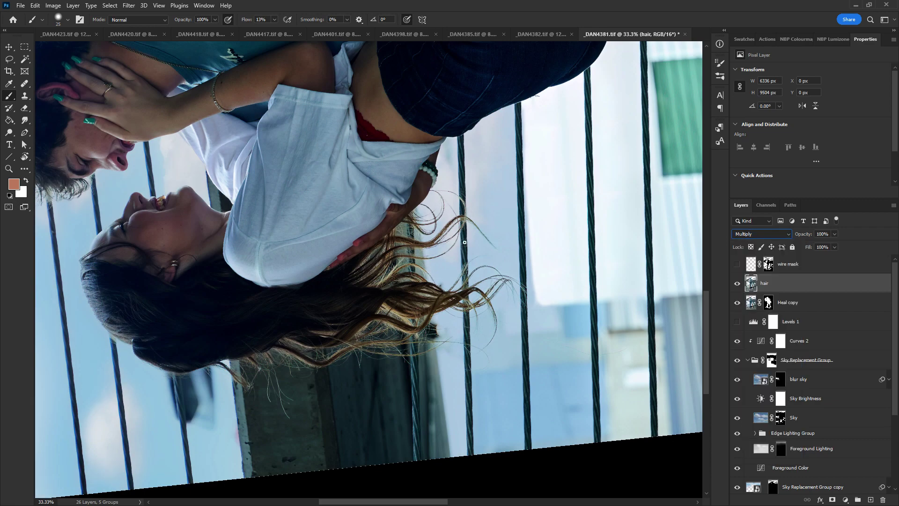
click(833, 499)
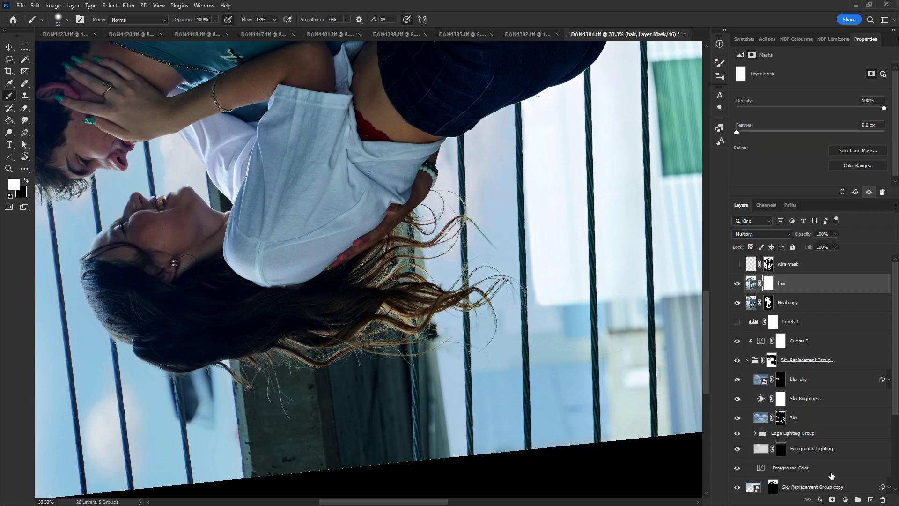
key(ctrl+i)
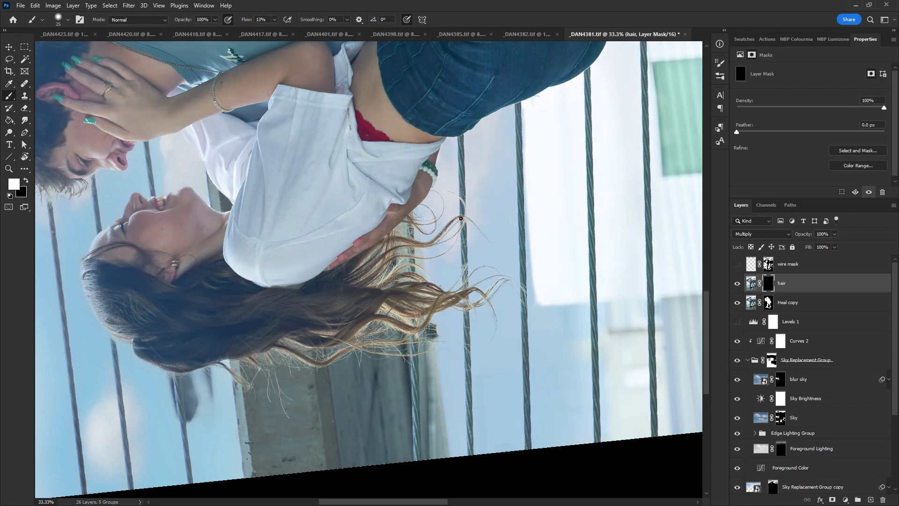
Paint on the hair layer's mask to bring back the fine flyaway strands at the hair ends
drag(458, 196, 463, 230)
drag(455, 196, 462, 201)
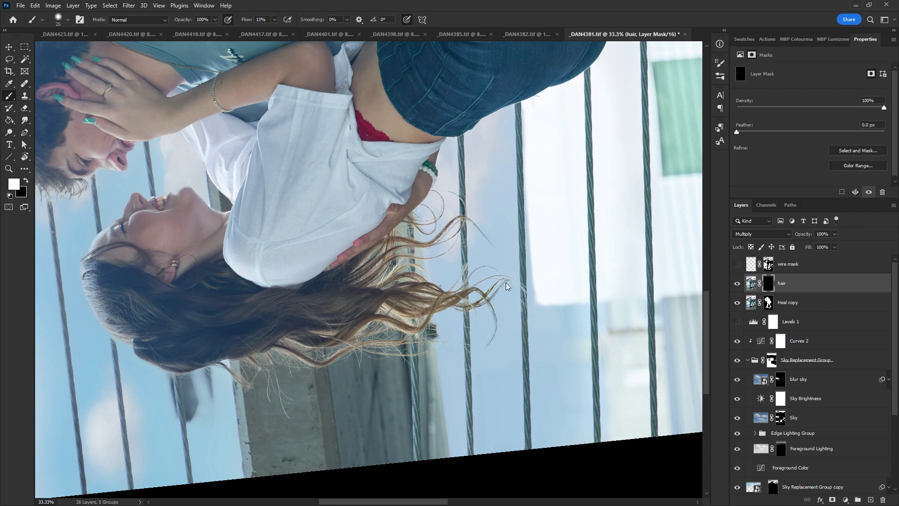
key(x)
key(x)
key(x)
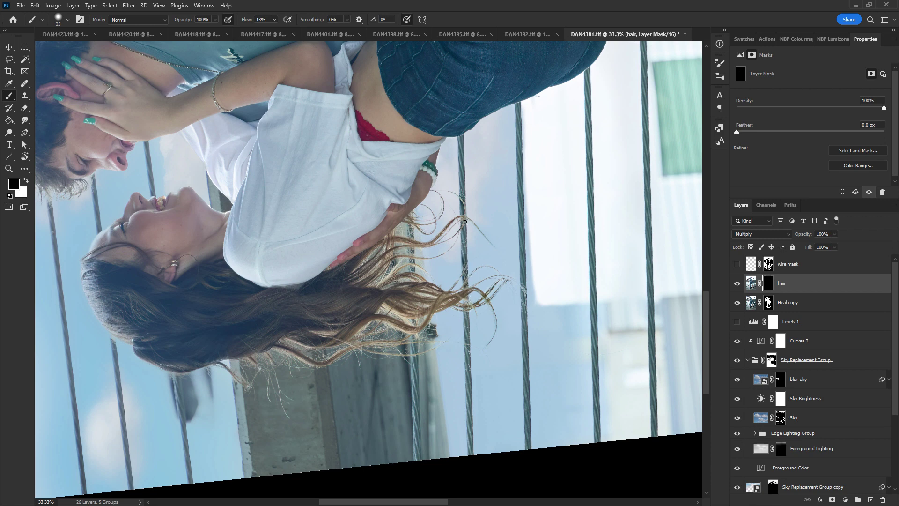
key(x)
Add a new layer above the hair layer and choose the Hair Pencil brush
click(869, 501)
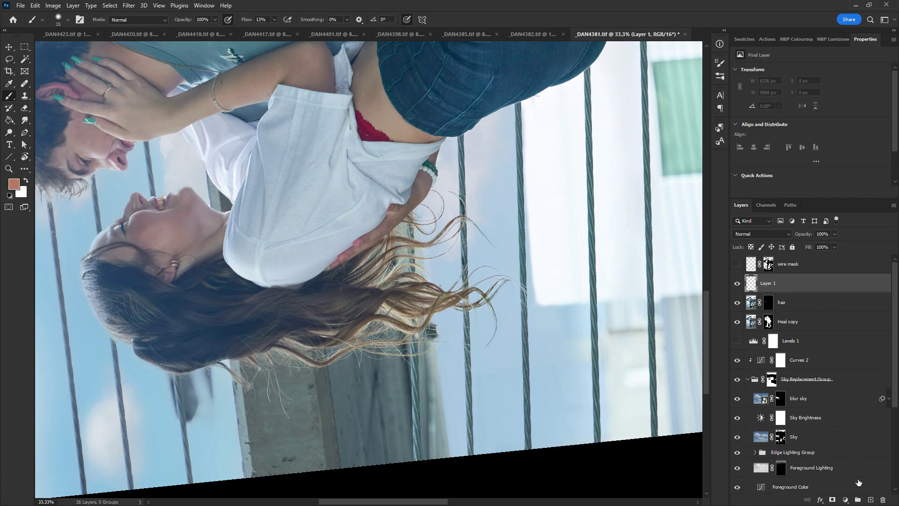
key(ctrl+plus)
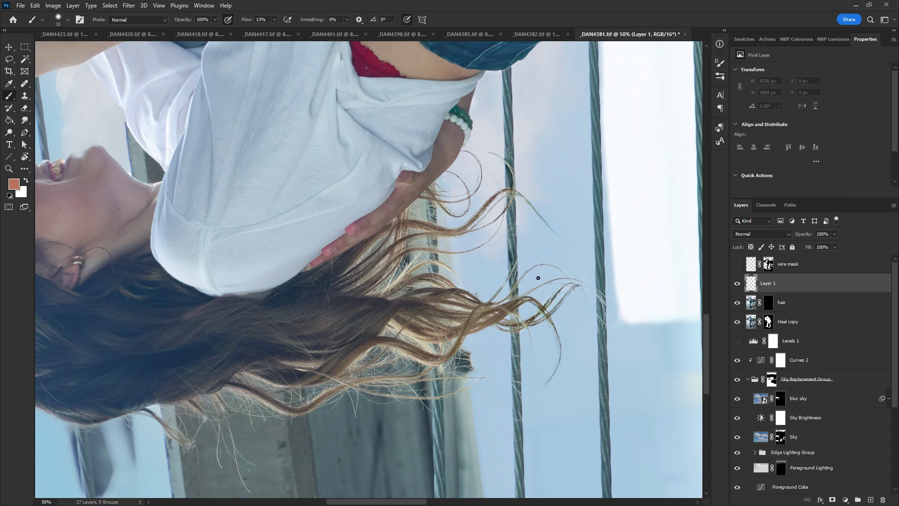
right_click(539, 276)
click(553, 292)
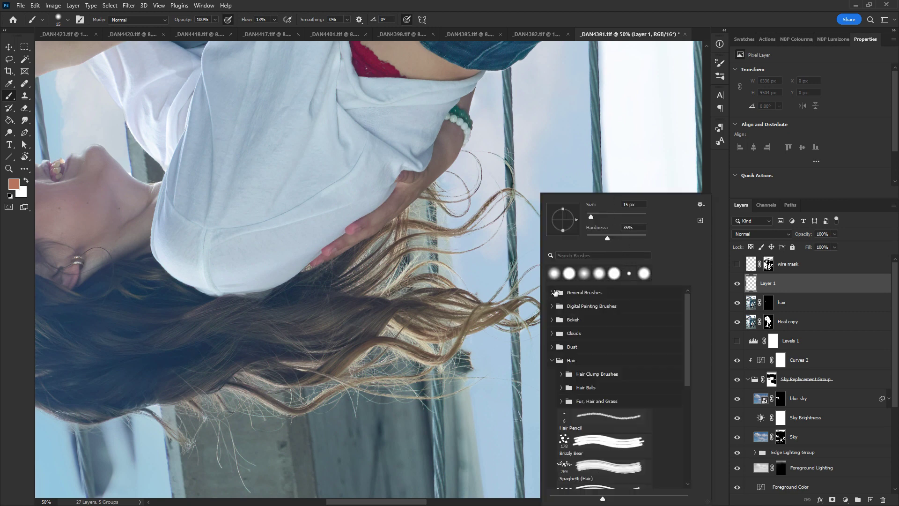
click(604, 419)
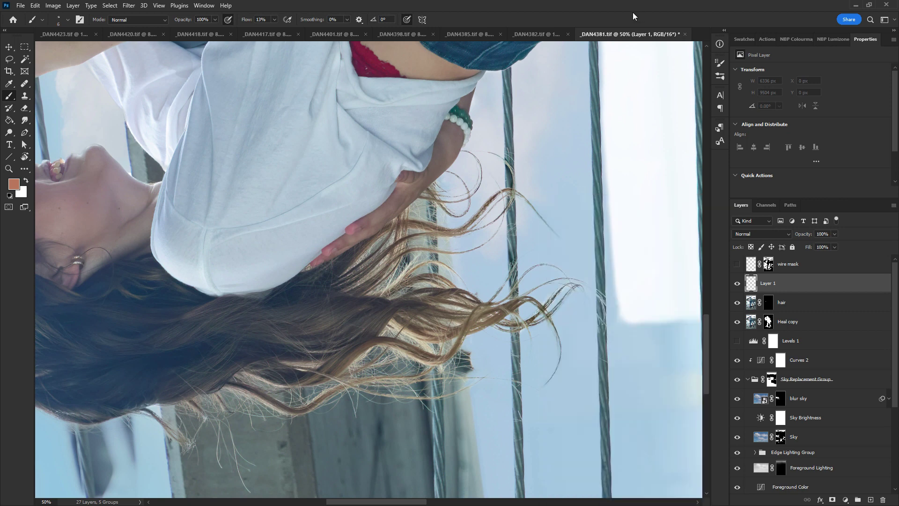
key(Return)
Sample a dark hair colour and paint fine strands along the upper flyaways and curled hair ends
alt+click(415, 337)
mouse_move(416, 336)
mouse_down()
mouse_move(556, 338)
mouse_move(478, 156)
mouse_move(450, 184)
mouse_move(452, 154)
mouse_move(452, 183)
mouse_move(440, 171)
mouse_move(432, 180)
mouse_move(449, 156)
mouse_move(432, 169)
mouse_up()
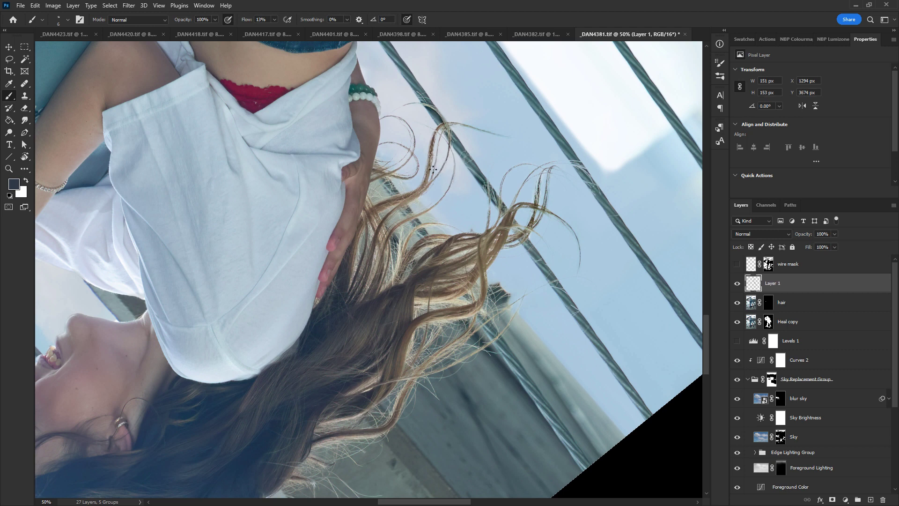
mouse_move(409, 132)
mouse_down()
mouse_move(414, 174)
mouse_move(386, 174)
mouse_move(410, 148)
mouse_move(395, 144)
mouse_move(408, 147)
mouse_move(393, 119)
mouse_move(441, 115)
mouse_up()
drag(517, 197, 547, 188)
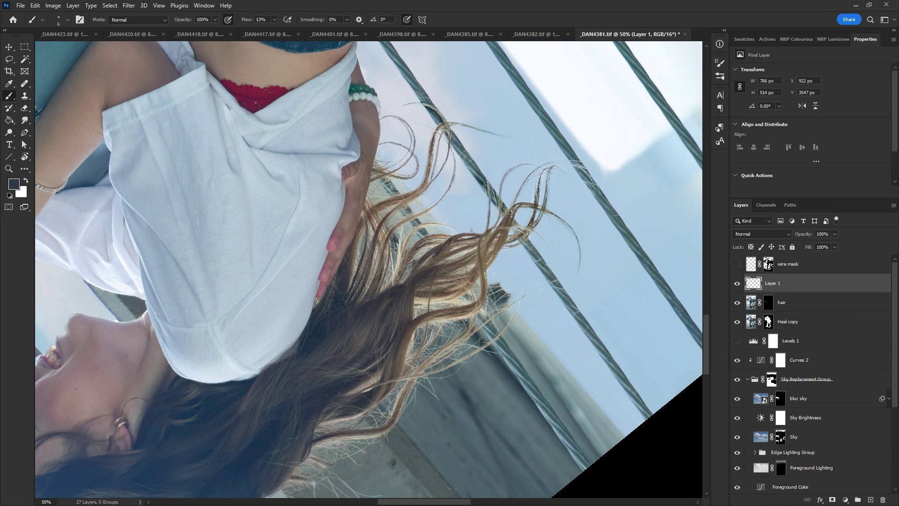
Sample brown tones from the hair and paint over more of the loose strands crossing the sky and railing wires
alt+click(514, 202)
alt+click(503, 238)
mouse_move(548, 181)
mouse_down()
mouse_move(572, 171)
mouse_move(566, 160)
mouse_up()
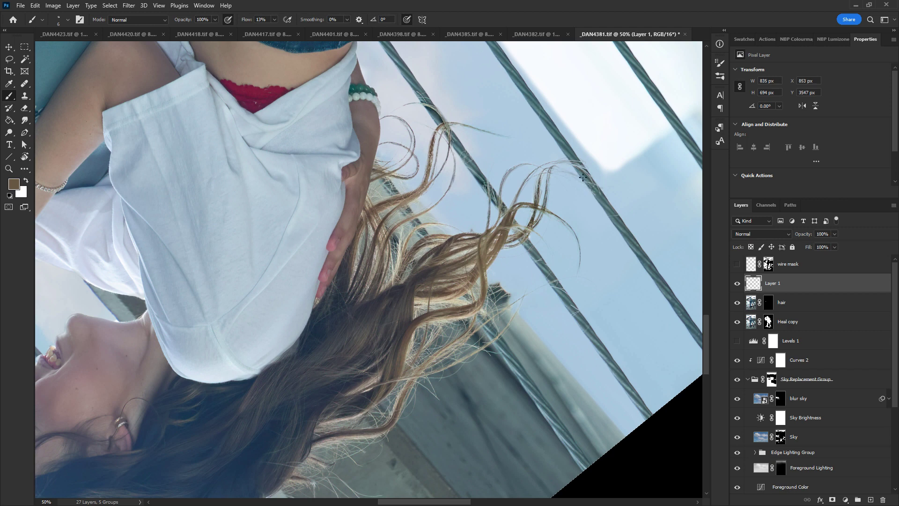
drag(566, 226, 578, 261)
alt+click(499, 243)
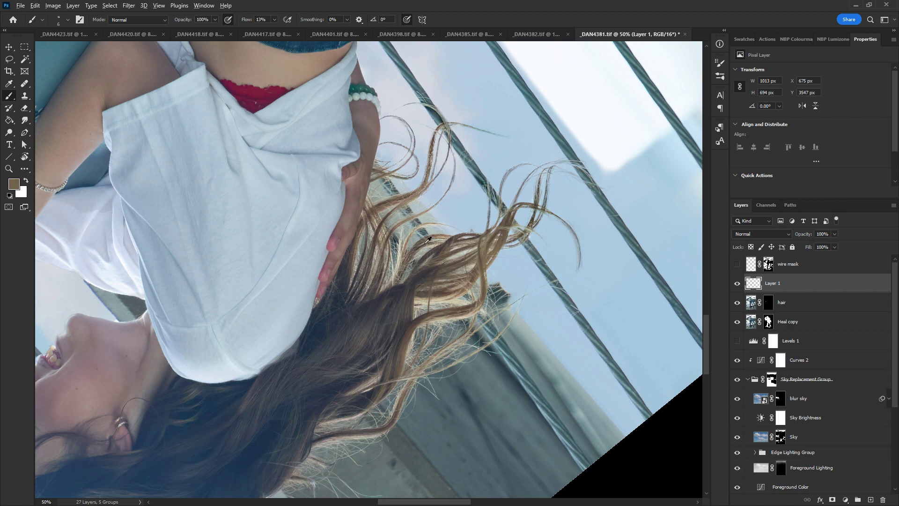
alt+click(417, 236)
Reset the canvas rotation and compare the woman's hair with and without the painted strands on Layer 1
key(r)
click(143, 20)
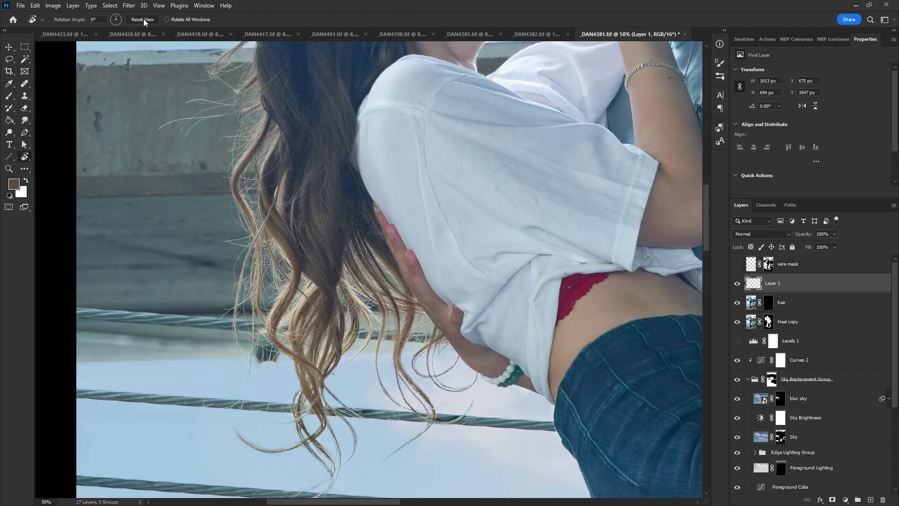
key(ctrl+minus)
key(ctrl+minus)
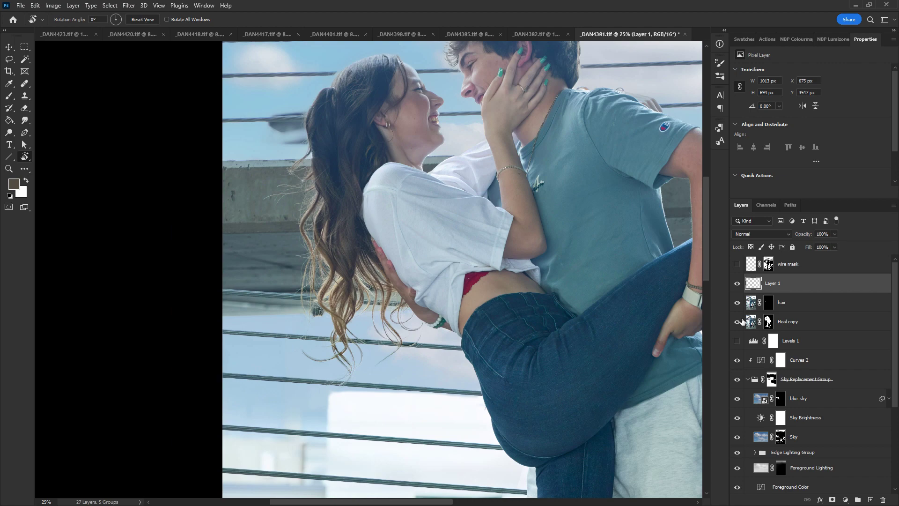
click(738, 285)
click(737, 284)
Compare the couple's whole portrait with and without Layer 1
key(ctrl+minus)
drag(550, 305, 478, 200)
key(ctrl+minus)
key(ctrl+minus)
key(ctrl+plus)
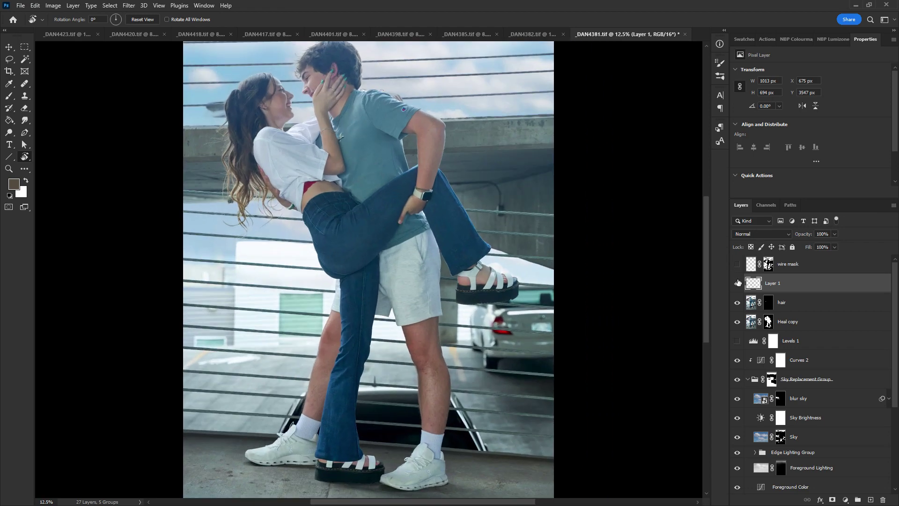
click(738, 286)
click(738, 287)
click(738, 287)
click(738, 287)
click(738, 286)
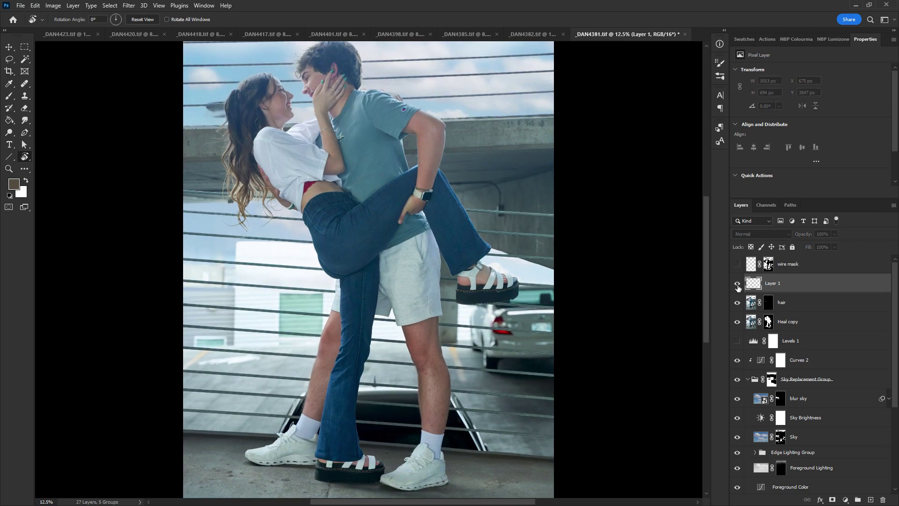
click(738, 286)
Collapse the Sky Replacement Group and turn on the Levels 1 layer
click(747, 379)
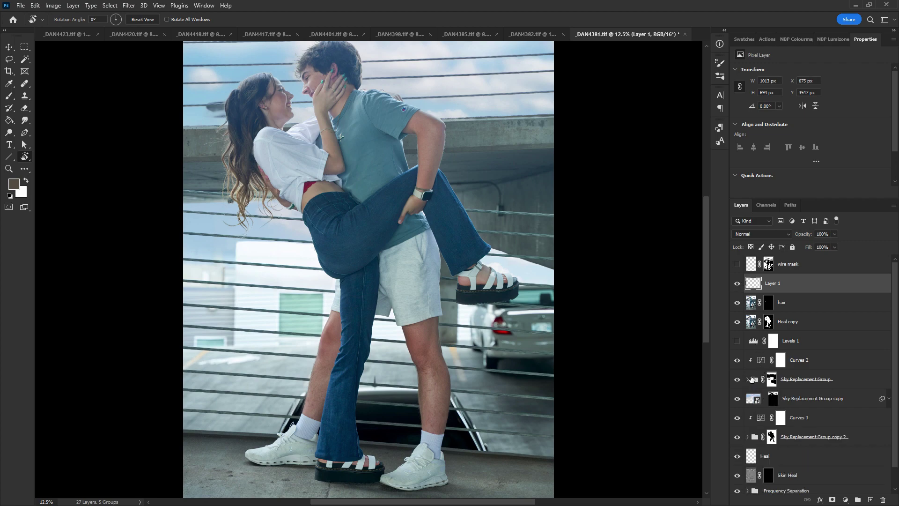
key(ctrl+minus)
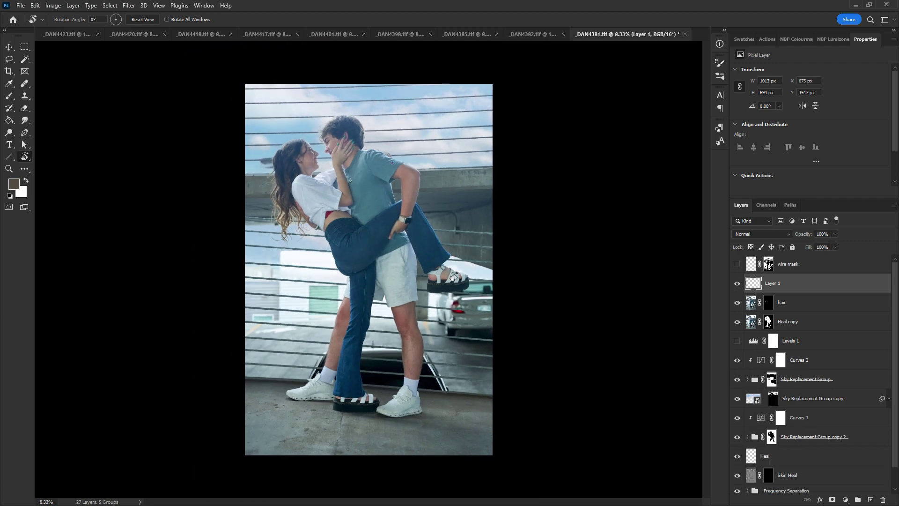
key(ctrl+plus)
mouse_move(507, 248)
mouse_down()
mouse_move(502, 270)
mouse_move(495, 249)
mouse_up()
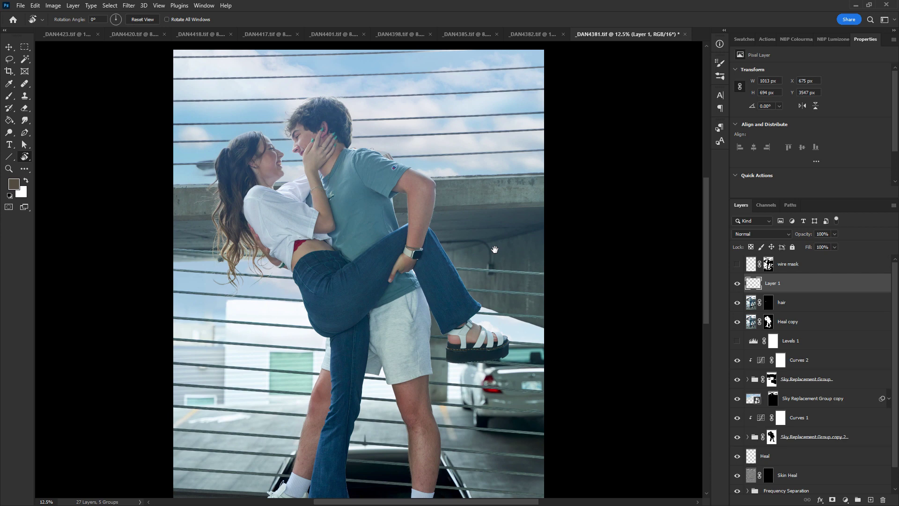
key(m)
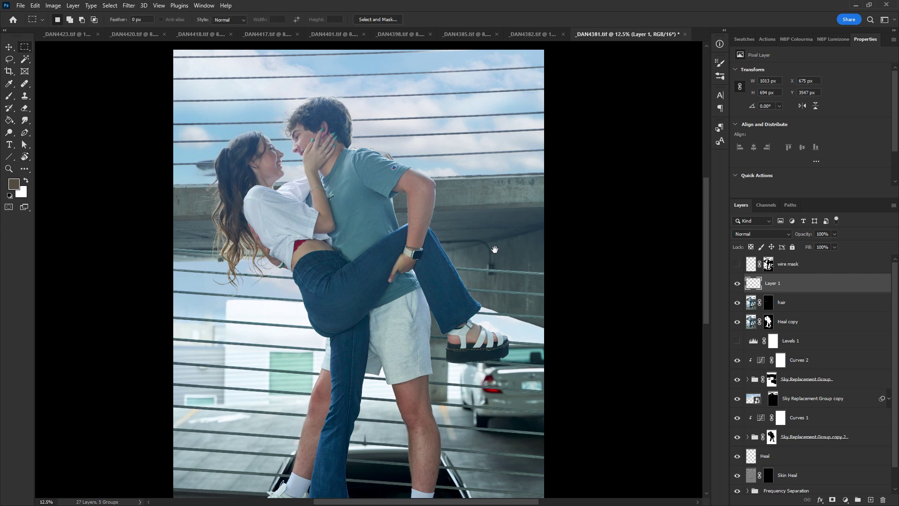
click(737, 341)
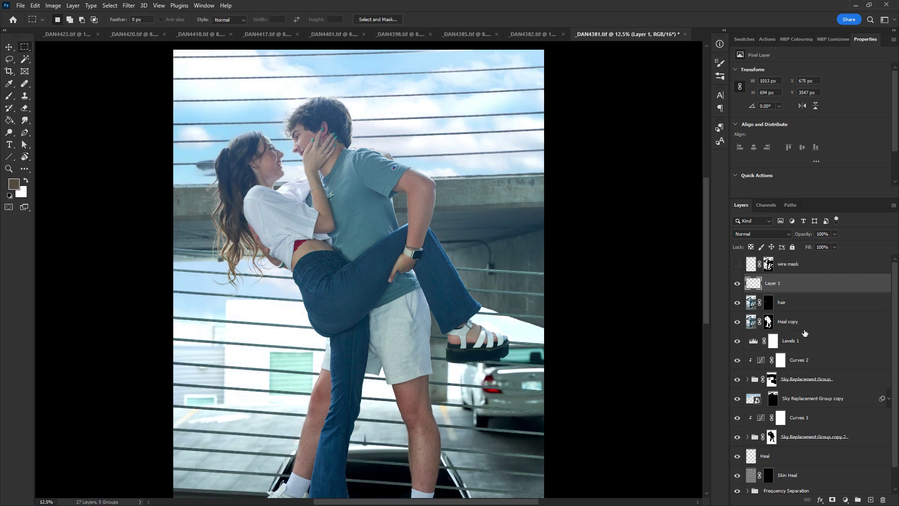
Move the Levels 1 layer above Layer 1 and add a Hue/Saturation adjustment layer over it
drag(799, 340, 799, 277)
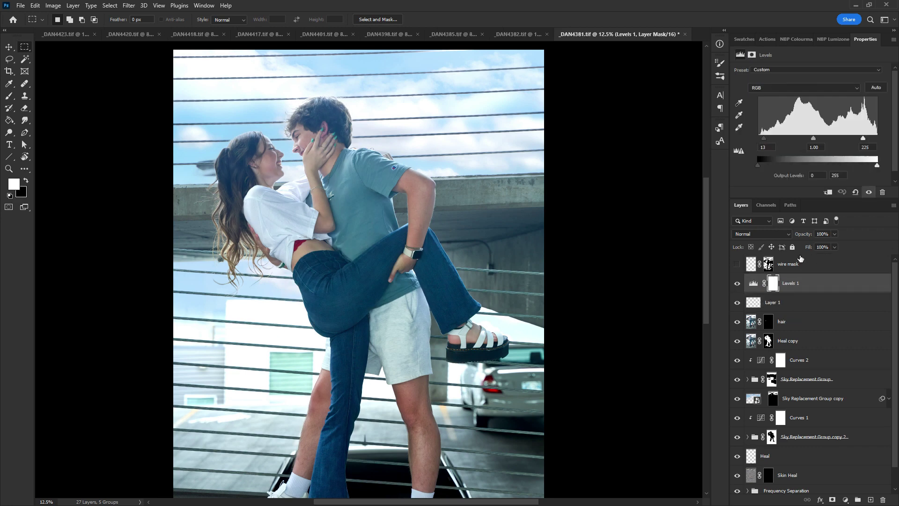
click(845, 499)
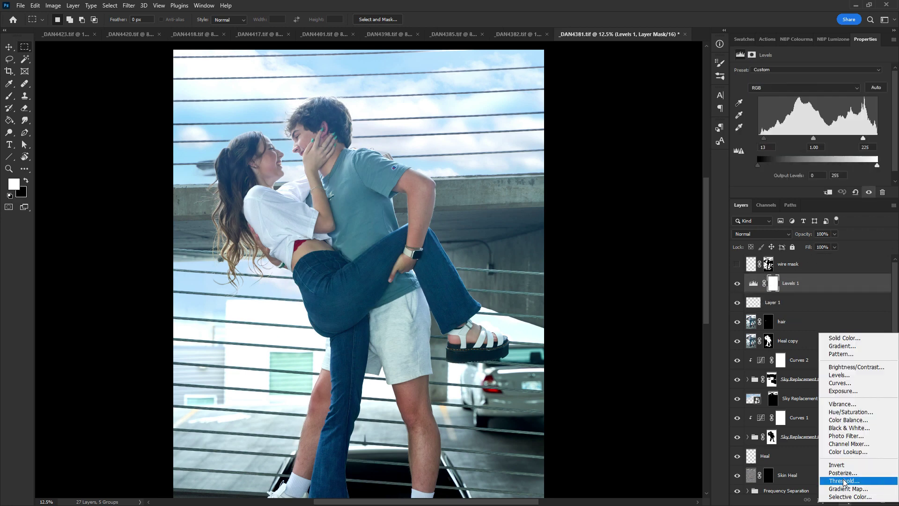
click(848, 413)
drag(811, 106, 819, 143)
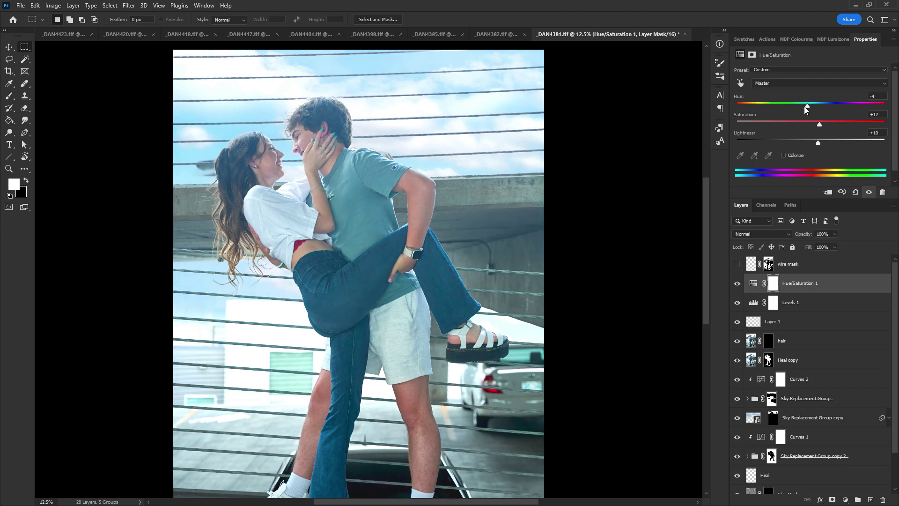
drag(808, 107, 820, 109)
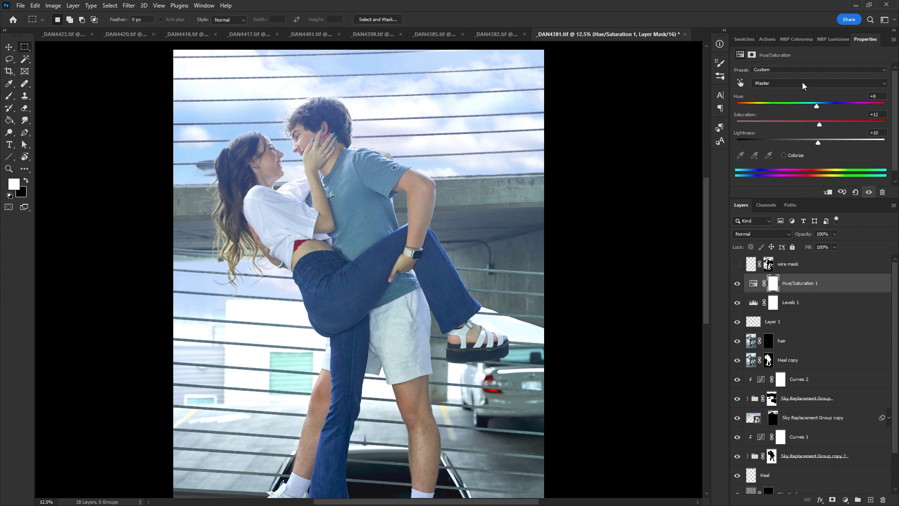
click(856, 193)
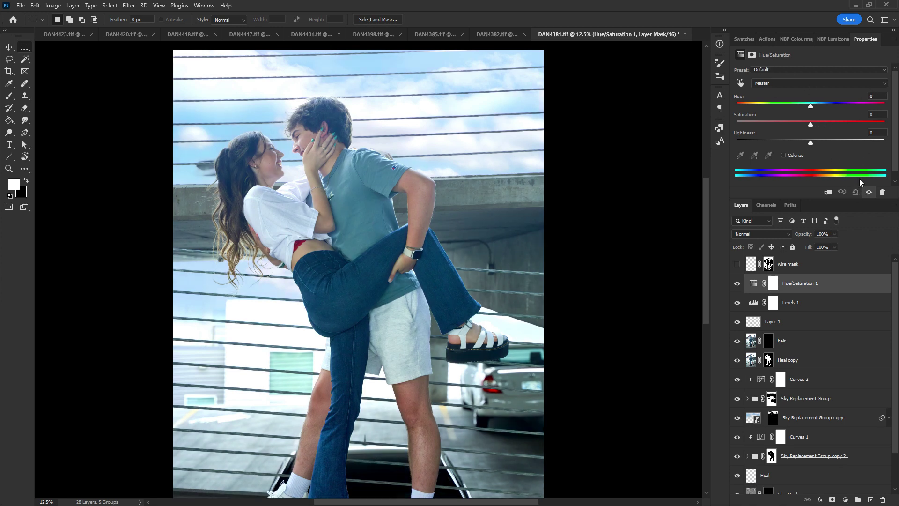
Set the Blues to hue +7, saturation +35 and lightness -5, and invert the Hue/Saturation layer's mask to black
click(792, 84)
click(779, 126)
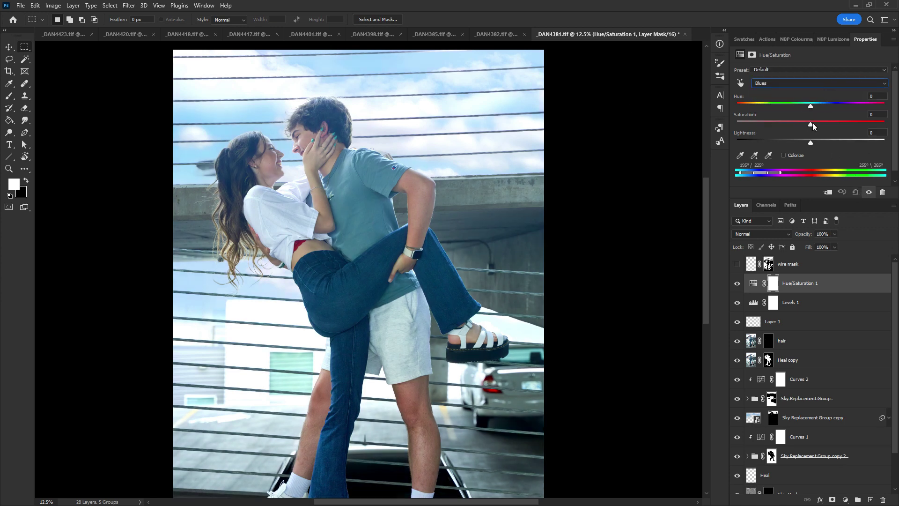
mouse_move(810, 121)
mouse_down()
mouse_move(834, 124)
mouse_move(826, 142)
mouse_move(870, 139)
mouse_move(804, 142)
mouse_move(817, 109)
mouse_move(837, 124)
mouse_move(817, 108)
mouse_up()
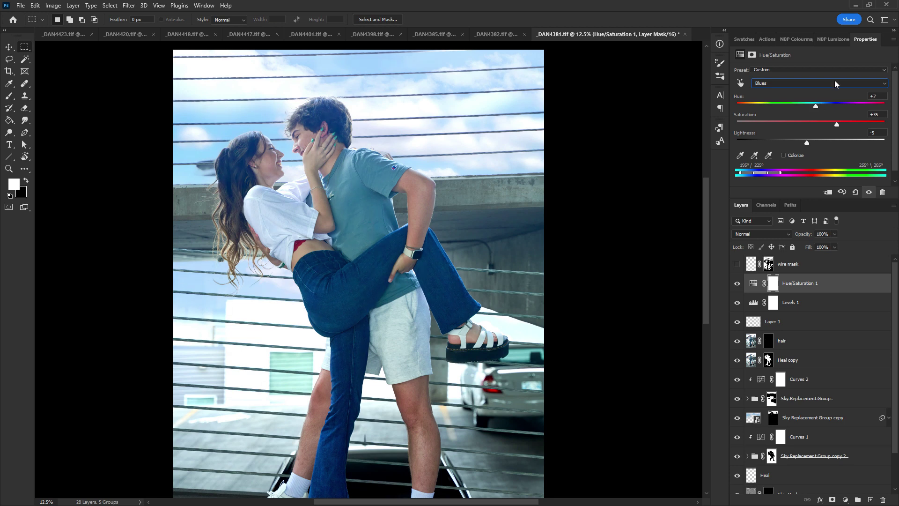
click(773, 284)
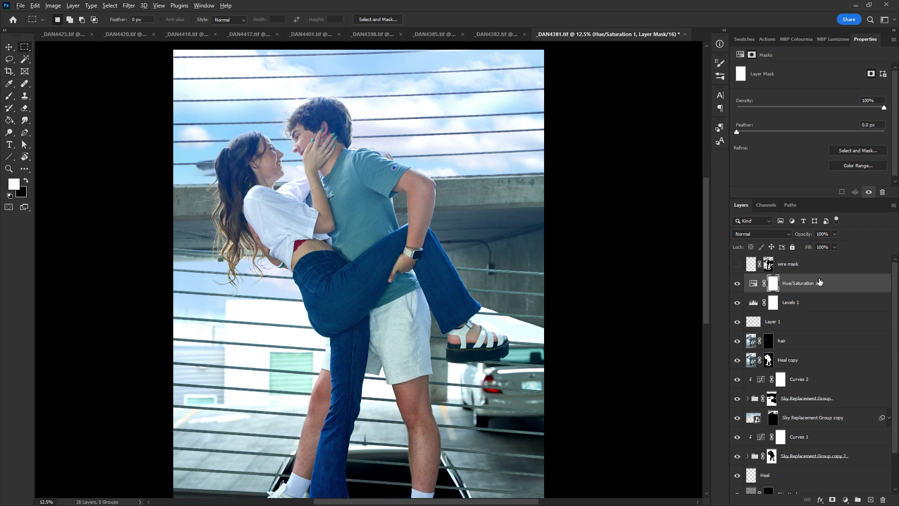
key(ctrl+i)
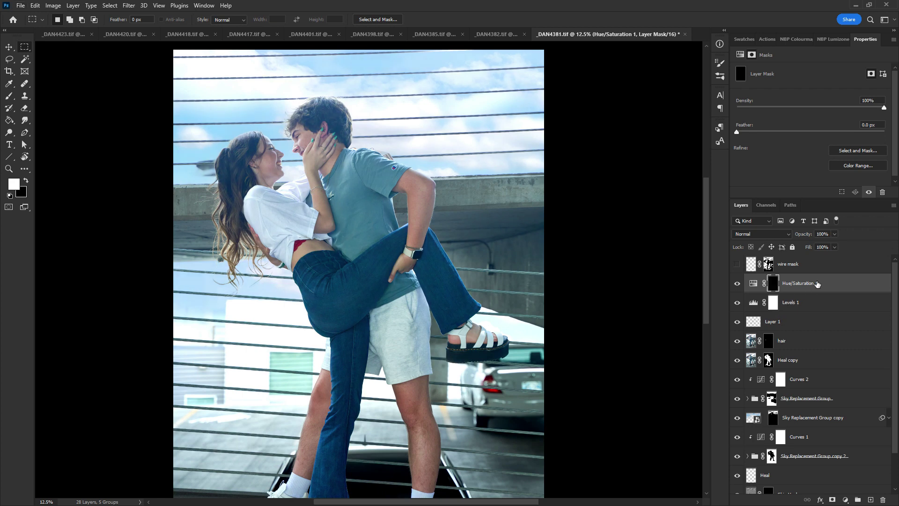
Using a 1700 px Soft Round brush, paint white on the Hue/Saturation mask over the sky areas behind the couple
key(b)
right_click(470, 134)
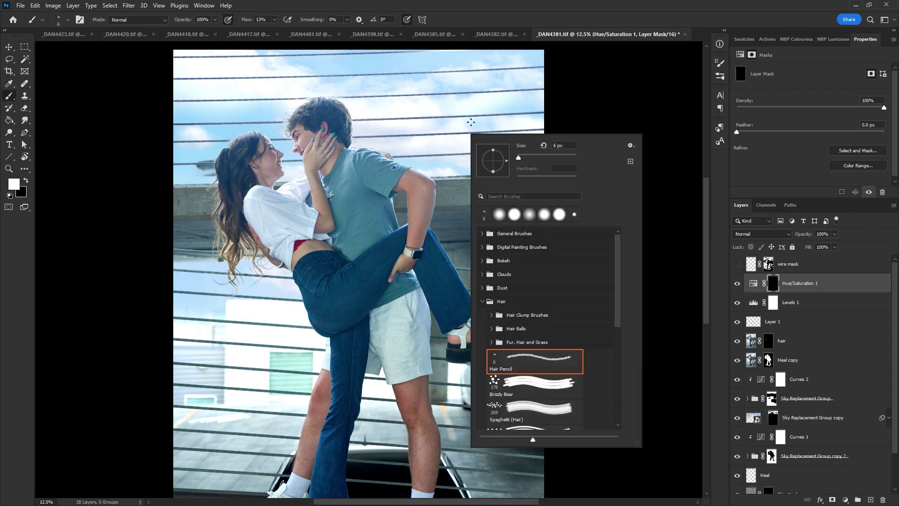
click(483, 234)
click(542, 276)
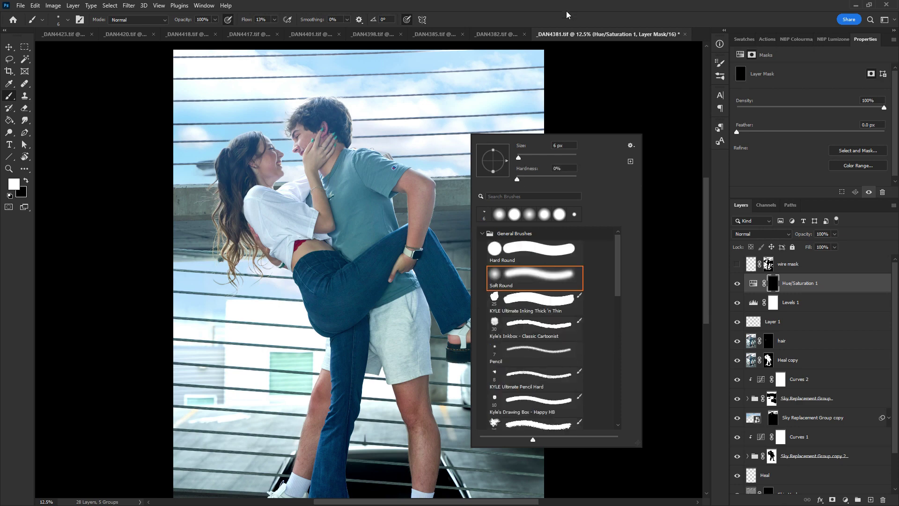
click(568, 12)
key(bracketright)
key(bracketright)
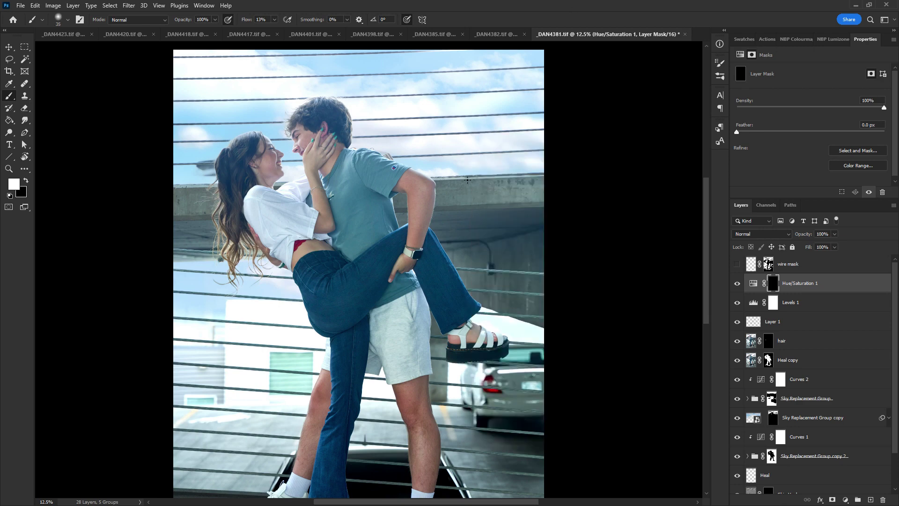
key(bracketright)
key(bracketright)
key(bracketright)
key(bracketright)
key(bracketright)
key(bracketright)
key(bracketright)
key(bracketright)
key(bracketright)
key(bracketright)
key(bracketright)
key(bracketright)
key(bracketright)
key(bracketright)
key(bracketright)
key(bracketright)
key(bracketright)
key(bracketright)
key(bracketright)
key(bracketright)
key(ctrl+minus)
key(bracketright)
key(bracketright)
key(bracketright)
key(bracketright)
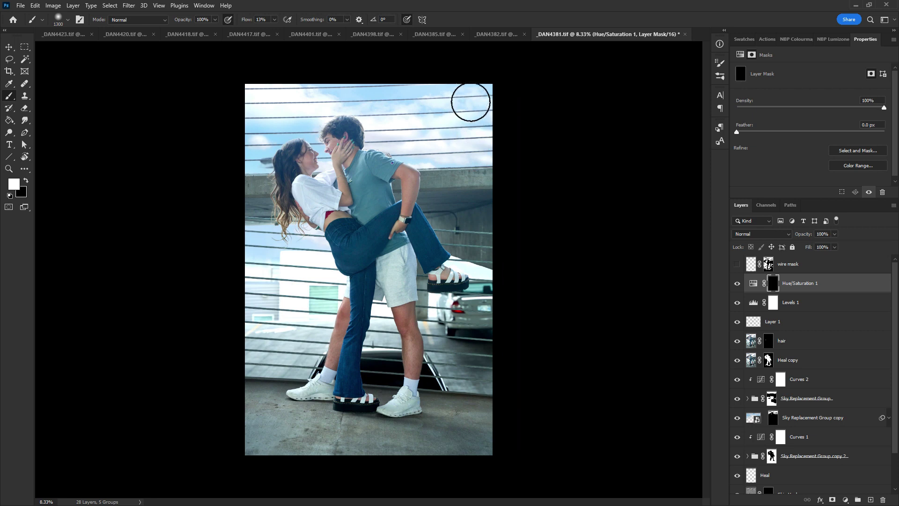
key(bracketright)
key(bracketright)
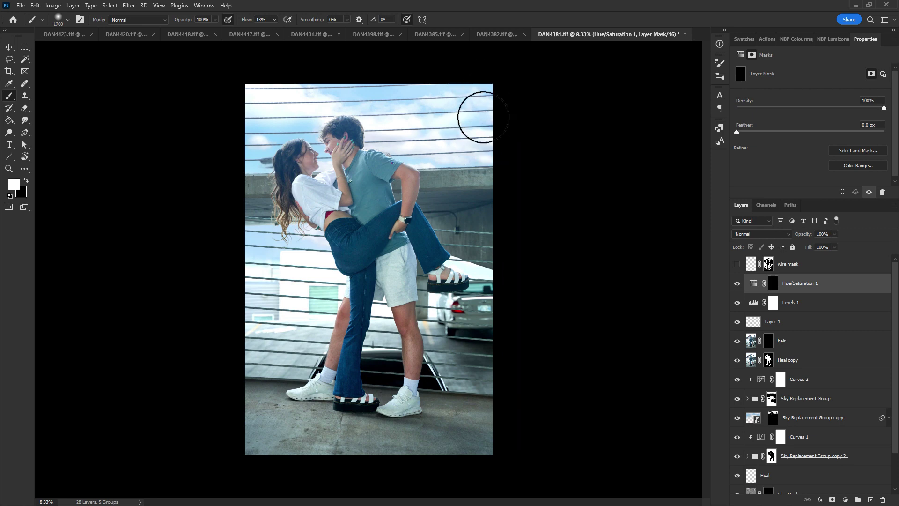
key(bracketright)
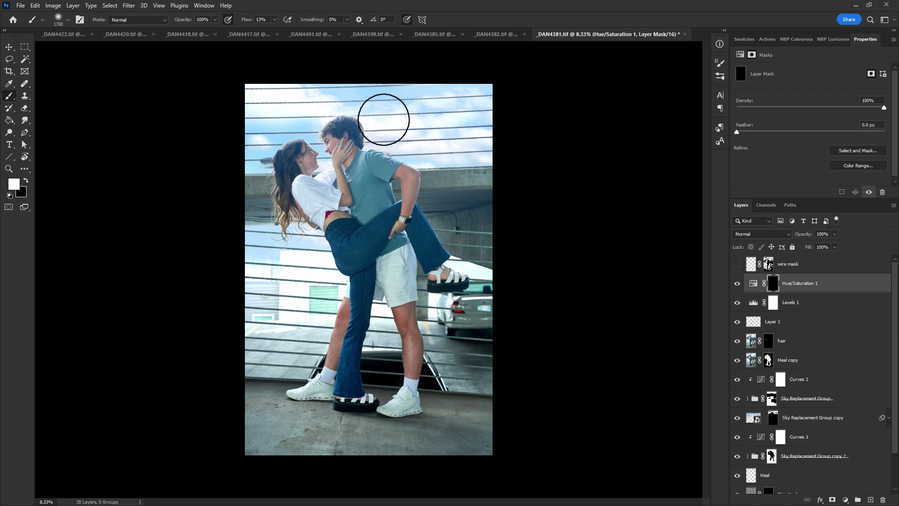
mouse_move(251, 123)
mouse_down()
mouse_move(271, 143)
mouse_move(315, 97)
mouse_move(297, 151)
mouse_move(281, 162)
mouse_up()
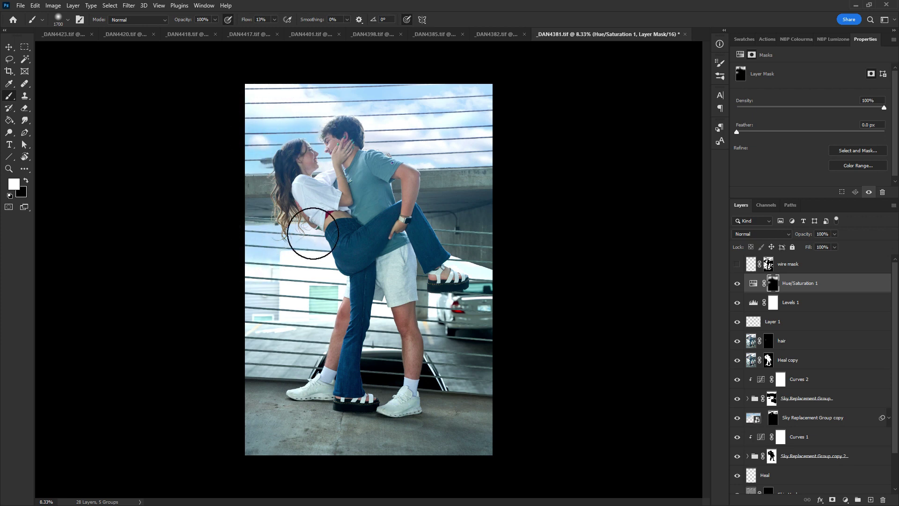
Compare the sky with and without the masked Hue/Saturation adjustment
click(737, 285)
click(737, 284)
click(737, 285)
click(737, 284)
Set the Hue/Saturation 1 layer's blend mode to Screen and compare the image with and without it
click(756, 286)
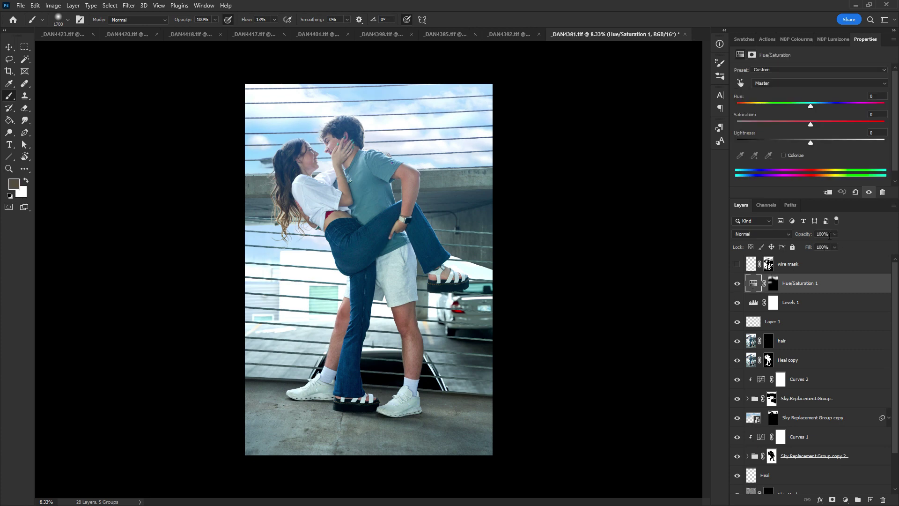
click(772, 234)
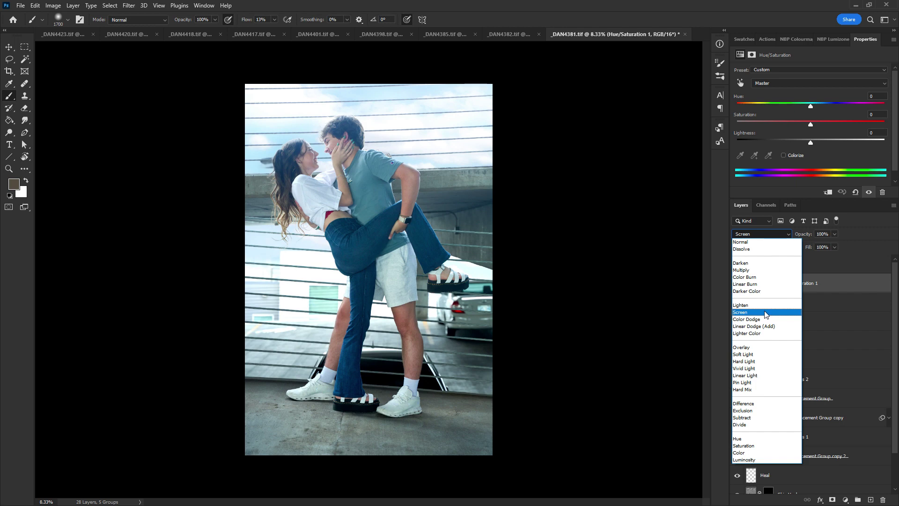
click(766, 314)
click(737, 284)
click(737, 284)
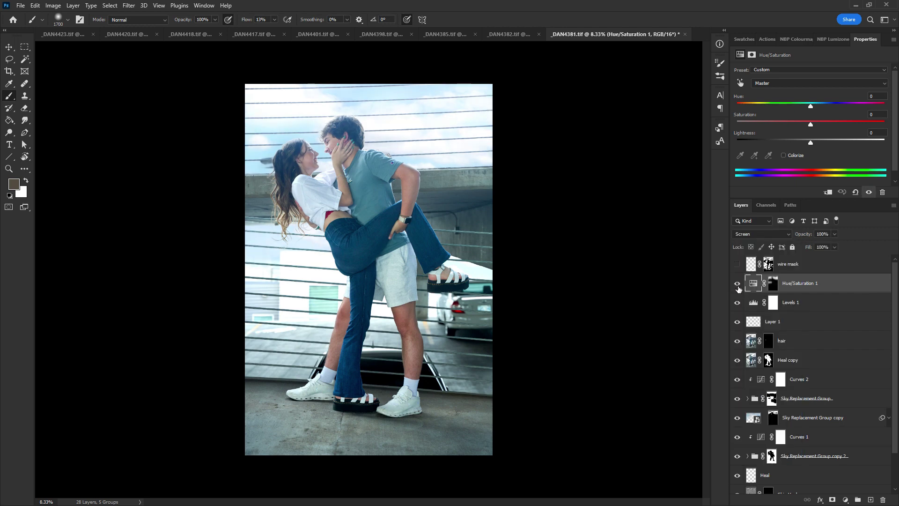
click(737, 284)
click(737, 284)
click(737, 284)
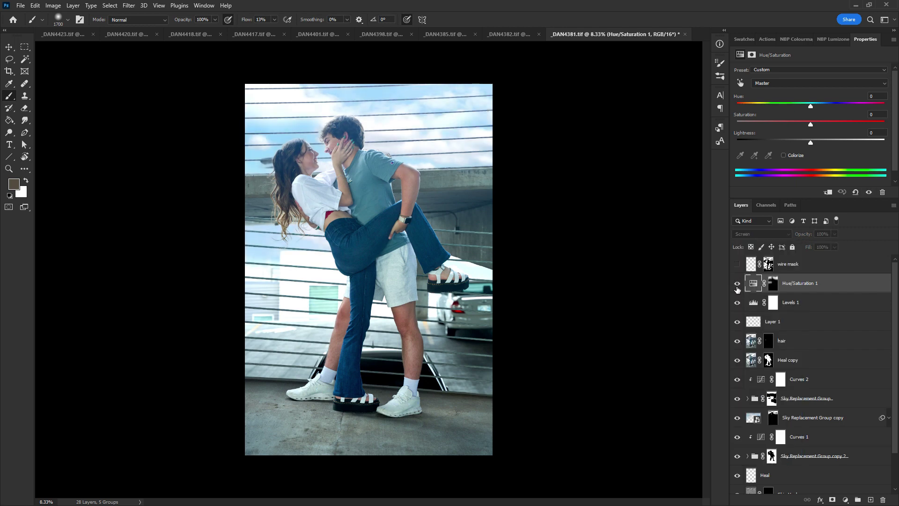
click(737, 284)
Target the Hue/Saturation mask with a 400 px black brush and load the Heal copy mask as a selection of the couple
click(773, 285)
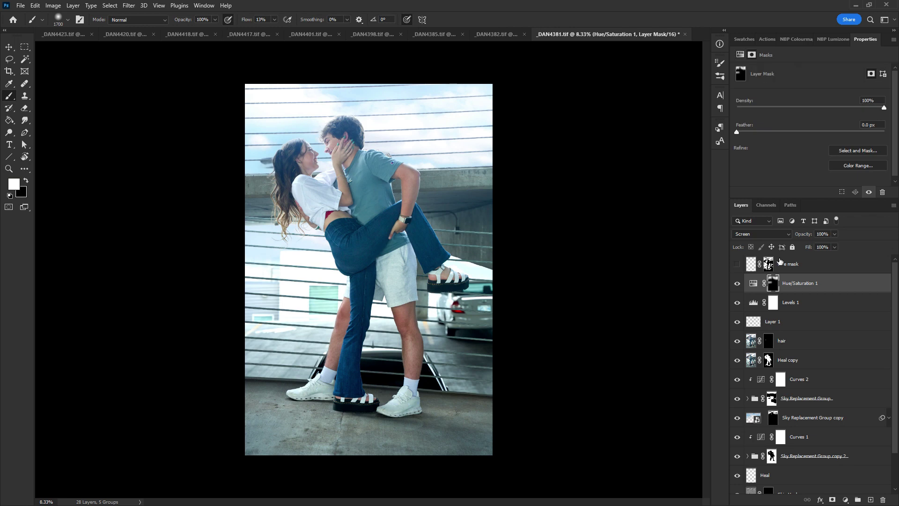
key(ctrl+plus)
key(bracketleft)
key(bracketleft)
key(bracketleft)
key(bracketleft)
key(bracketleft)
key(bracketleft)
key(bracketleft)
key(bracketleft)
key(bracketleft)
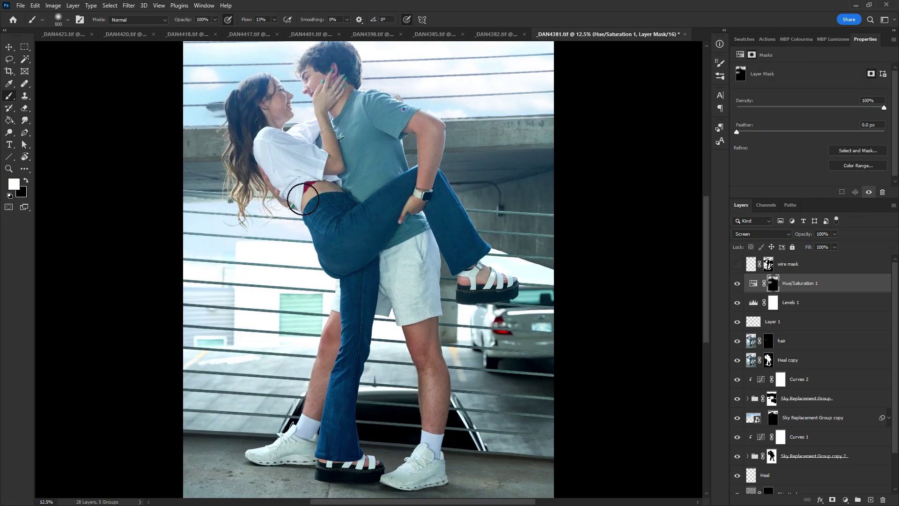
key(bracketleft)
key(bracketleft)
key(bracketleft)
key(bracketleft)
key(x)
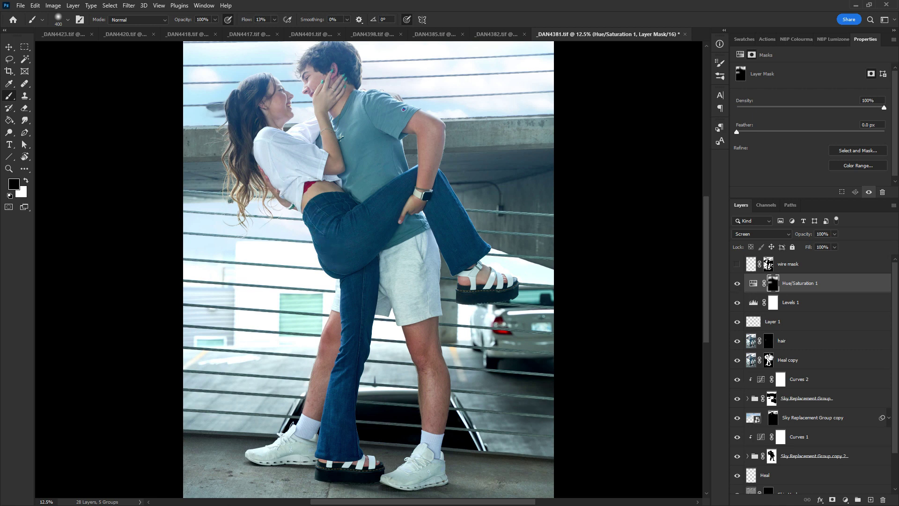
ctrl+click(769, 358)
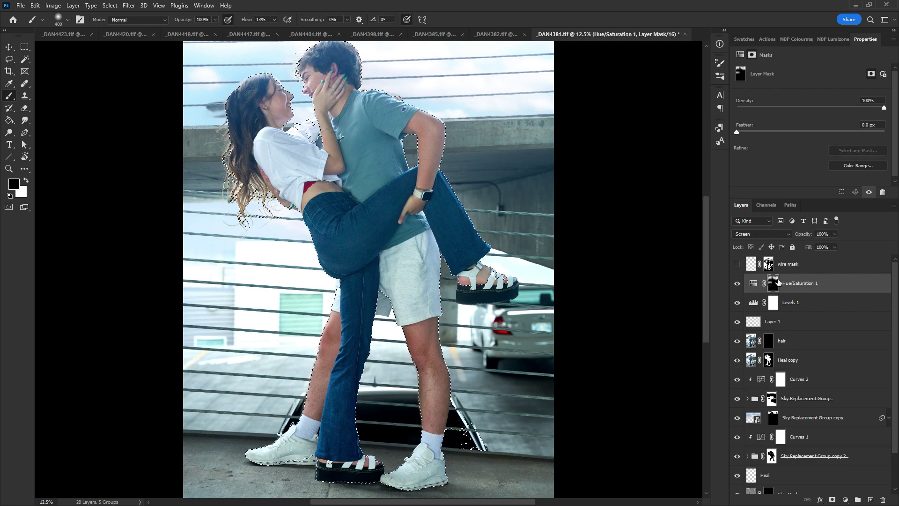
View the Hue/Saturation mask alone, paint black over both people inside the selection, and deselect
alt+click(773, 283)
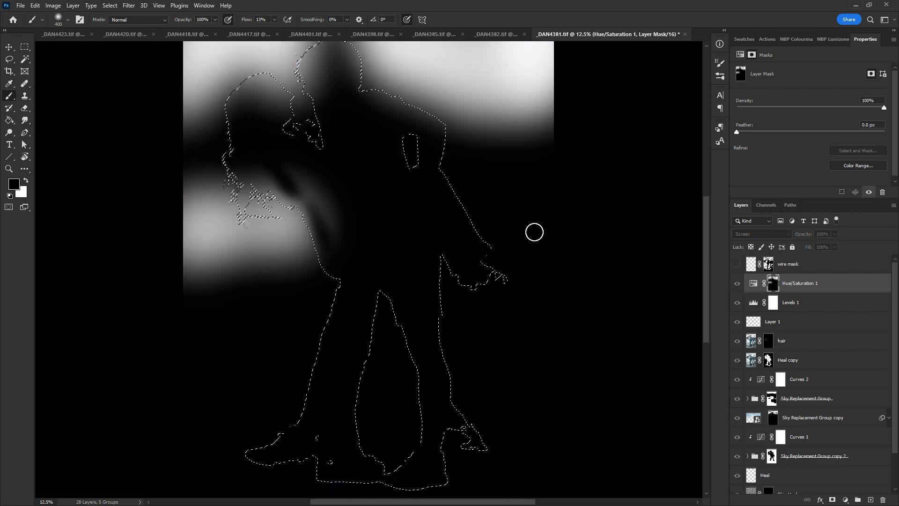
mouse_move(321, 248)
mouse_down()
mouse_move(314, 225)
mouse_move(329, 231)
mouse_move(335, 213)
mouse_move(324, 197)
mouse_move(249, 160)
mouse_up()
mouse_move(272, 183)
mouse_down()
mouse_move(292, 208)
mouse_move(287, 193)
mouse_move(319, 218)
mouse_move(348, 307)
mouse_move(335, 282)
mouse_move(372, 324)
mouse_move(383, 291)
mouse_move(318, 197)
mouse_move(257, 152)
mouse_move(244, 166)
mouse_move(300, 198)
mouse_up()
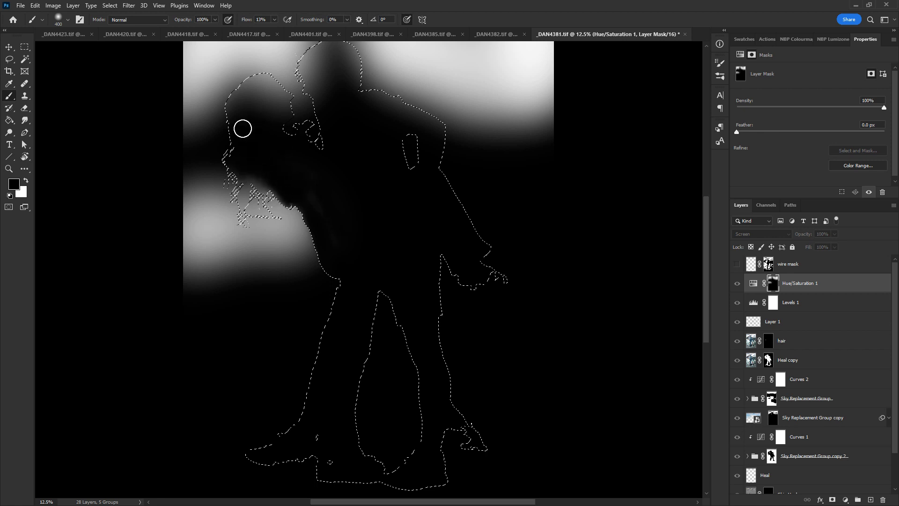
mouse_move(228, 109)
mouse_down()
mouse_move(258, 72)
mouse_move(265, 77)
mouse_move(260, 120)
mouse_move(289, 111)
mouse_up()
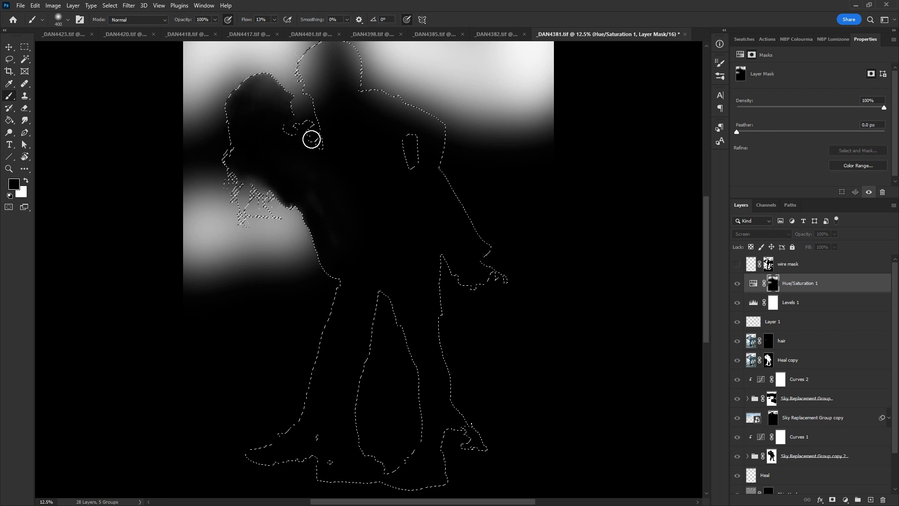
drag(351, 161, 348, 180)
mouse_move(316, 121)
mouse_down()
mouse_move(314, 156)
mouse_move(312, 120)
mouse_move(332, 122)
mouse_move(334, 163)
mouse_move(367, 140)
mouse_move(392, 208)
mouse_up()
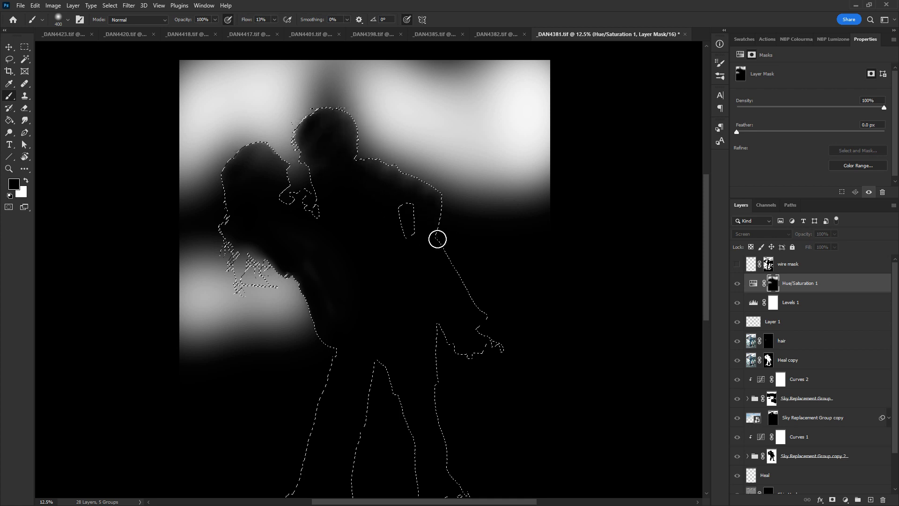
key(ctrl+d)
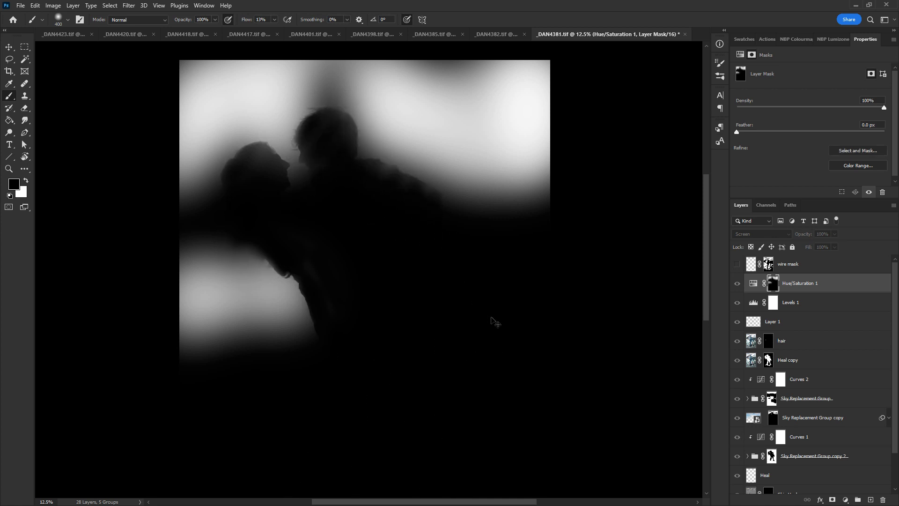
Return to the image view and compare the portrait with and without the refined Hue/Saturation 1 layer
click(752, 284)
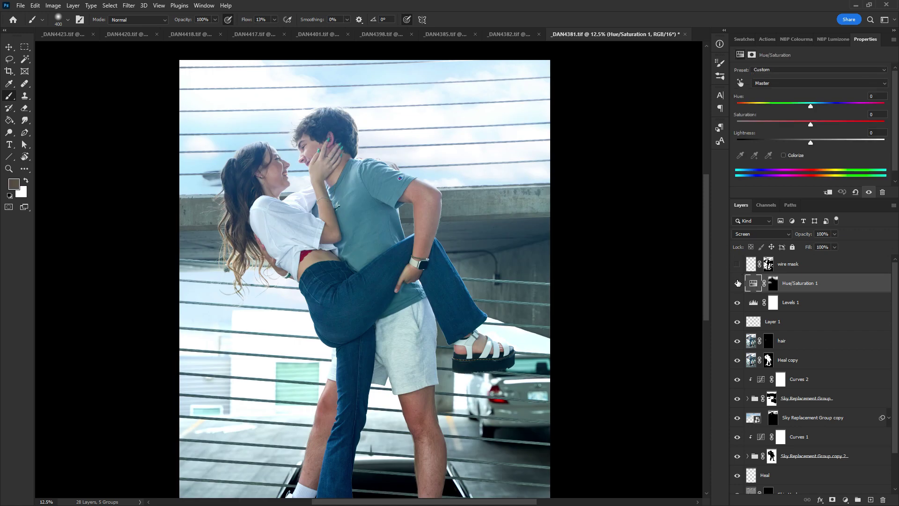
click(737, 283)
click(737, 283)
drag(528, 242, 531, 262)
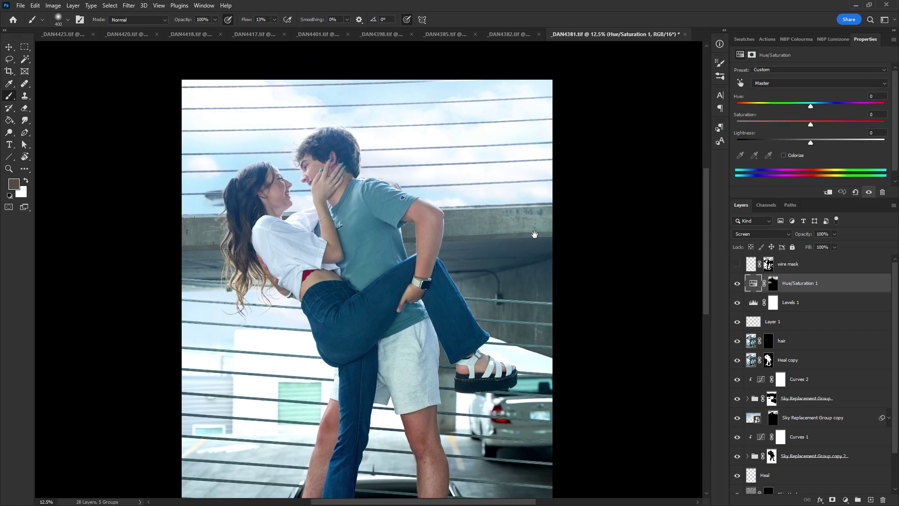
click(737, 283)
click(738, 283)
click(737, 284)
click(737, 284)
click(737, 284)
click(738, 284)
Lower the Hue/Saturation 1 layer's opacity to 51% and check the sky against the whole portrait
click(835, 234)
drag(837, 245, 813, 246)
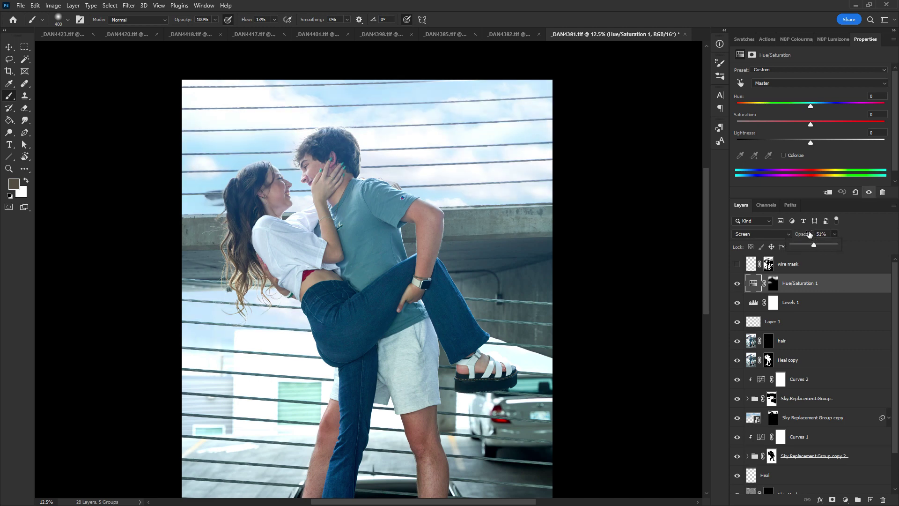
key(ctrl+minus)
key(ctrl+minus)
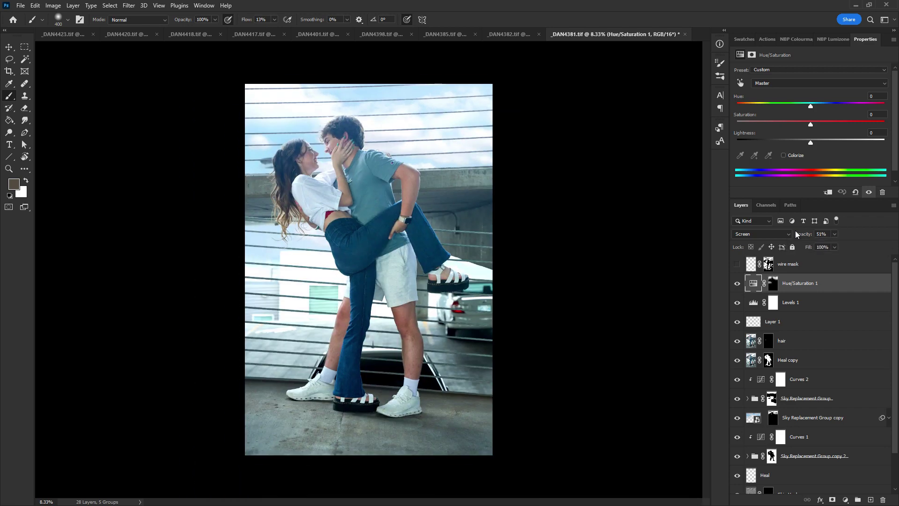
key(ctrl+plus)
drag(517, 213, 519, 266)
key(ctrl+minus)
Group the layers from Hue/Saturation 1 down to Sky Replacement Group copy 2 and name the group Sky Replacement
shift+click(813, 456)
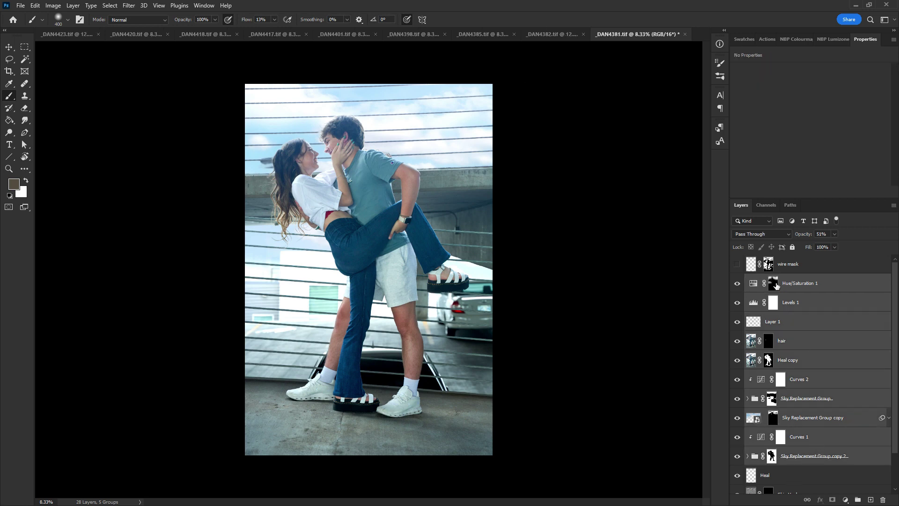
key(ctrl+g)
double_click(776, 279)
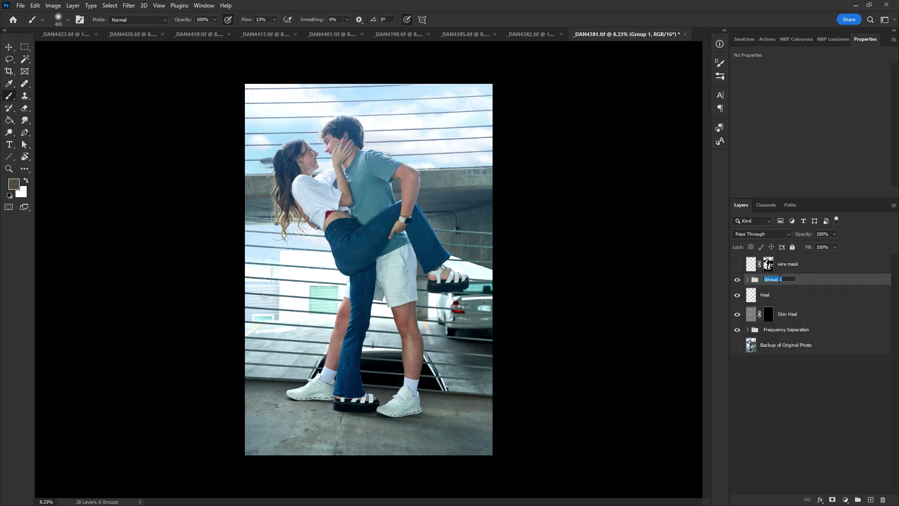
text(Sky Replacement)
key(Return)
Compare the portrait with and without the Sky Replacement group, leaving the group visible
click(737, 280)
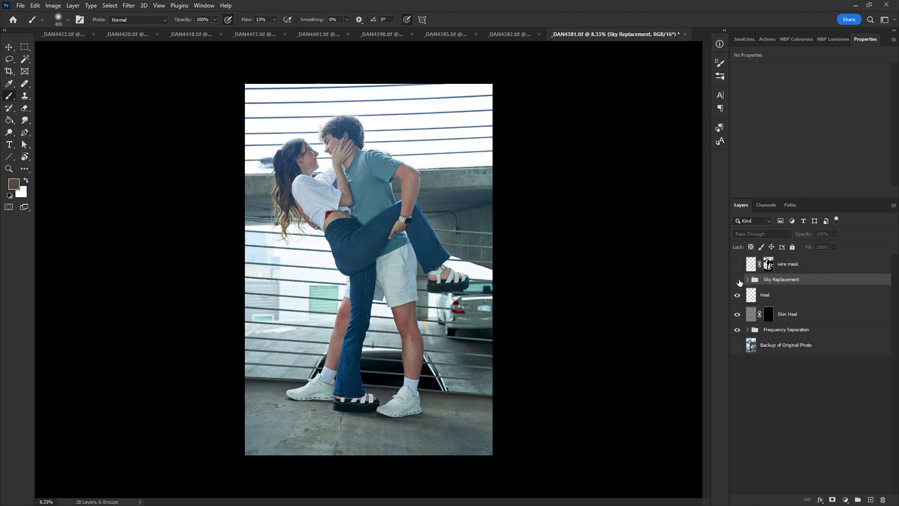
click(737, 281)
click(740, 281)
click(740, 281)
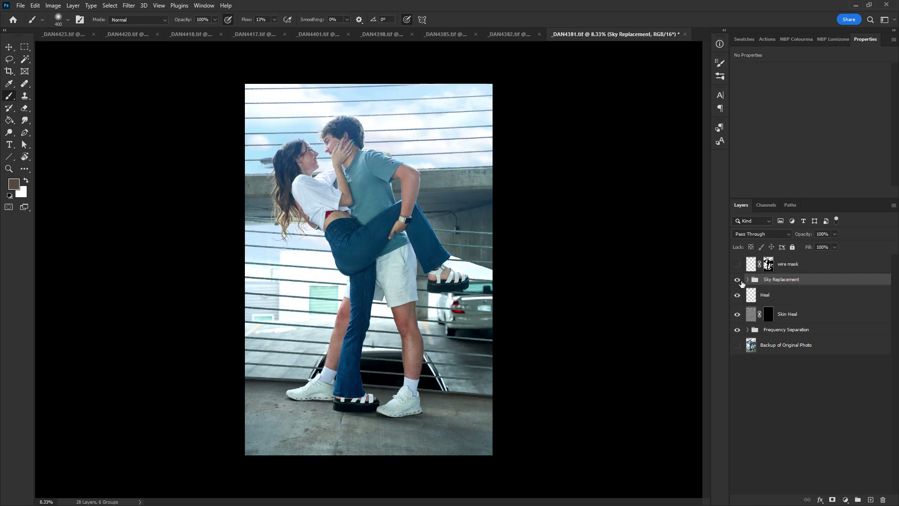
click(741, 281)
click(740, 281)
click(741, 281)
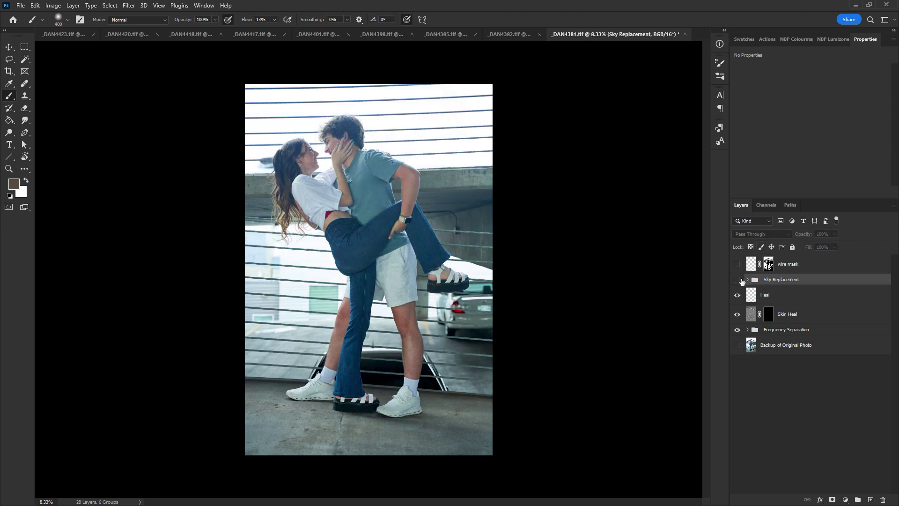
click(738, 280)
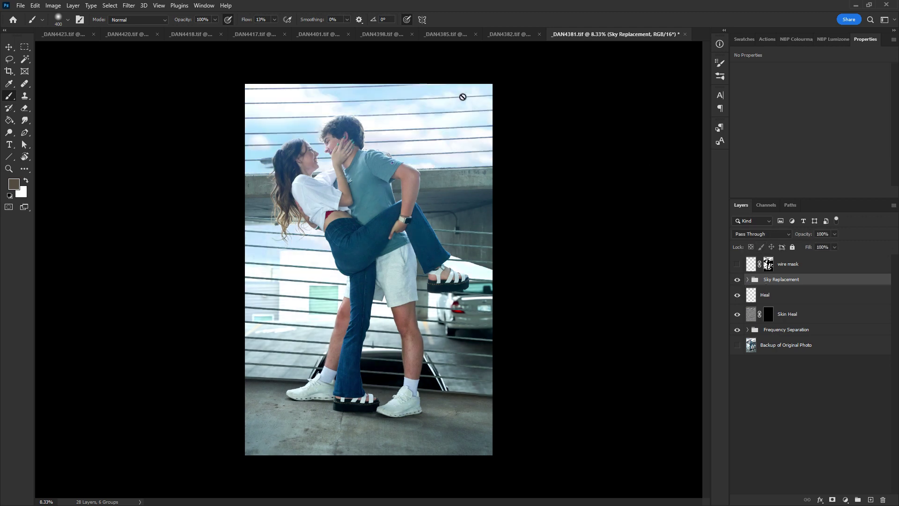
Close the portrait with its changes saved in Large Document Format as _DAN4381.psb in the 29 Parking Garage shoot's Capture folder
key(m)
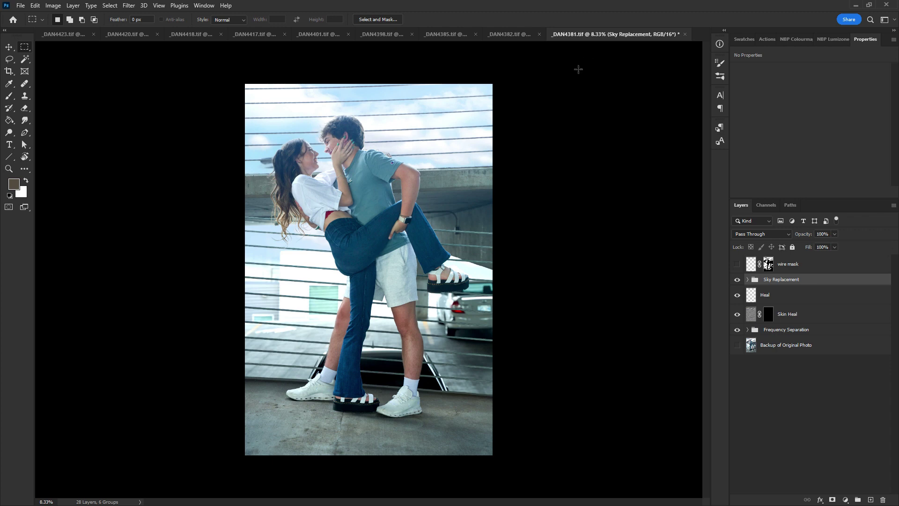
key(ctrl+w)
click(411, 190)
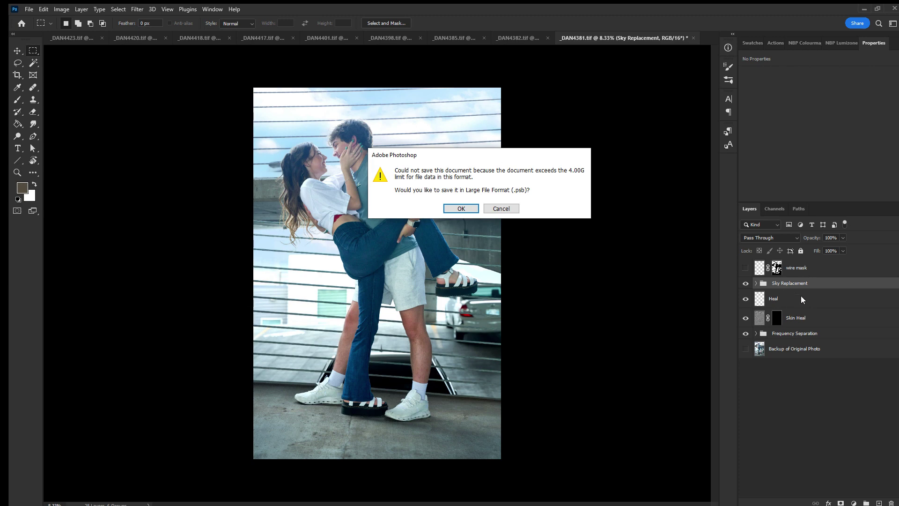
click(461, 209)
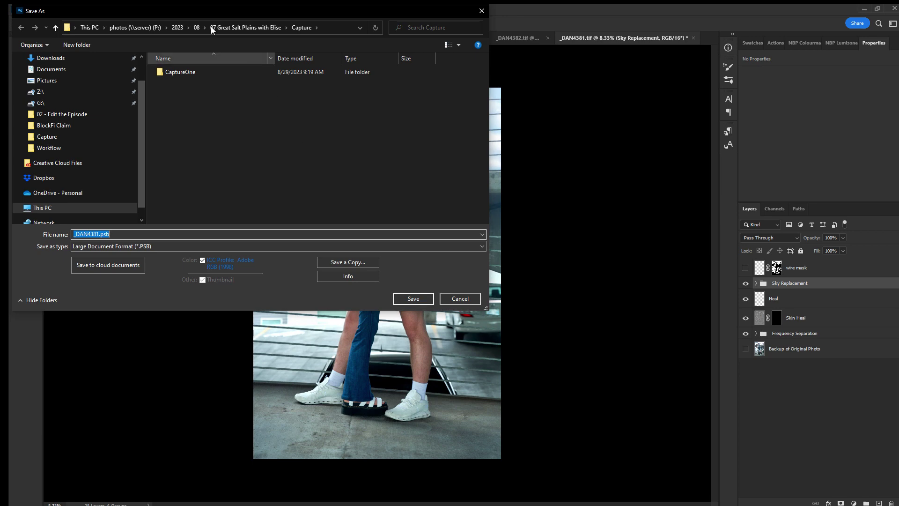
click(197, 27)
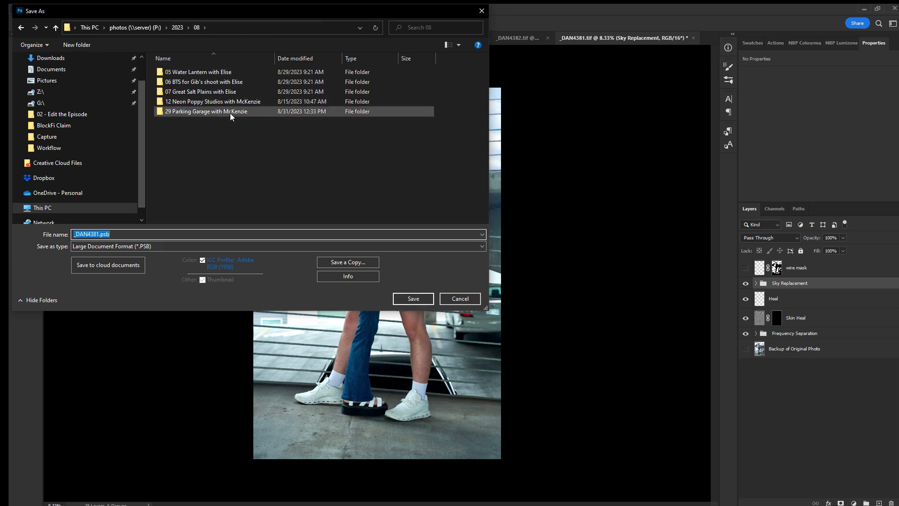
double_click(230, 112)
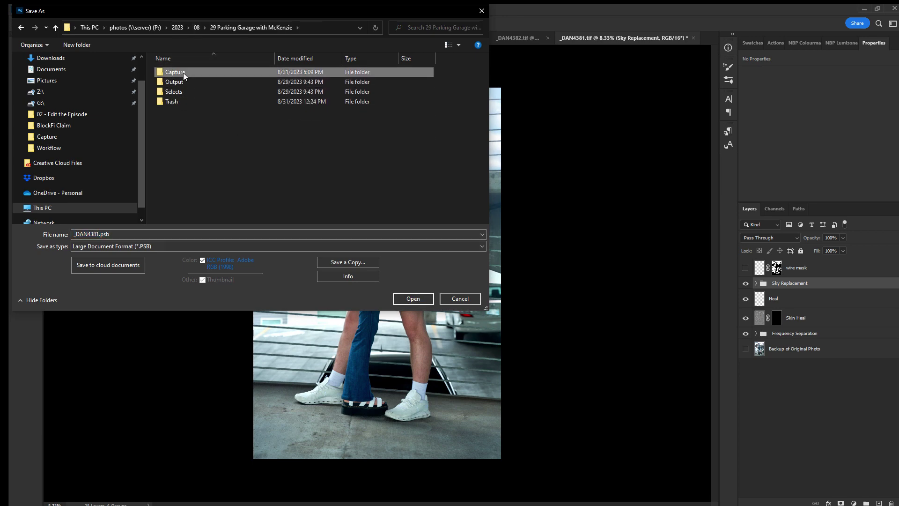
double_click(183, 73)
click(413, 298)
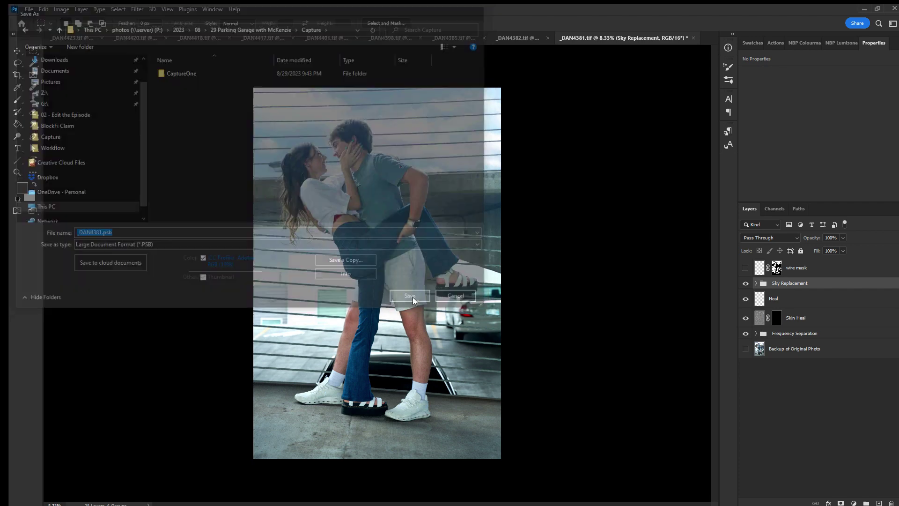